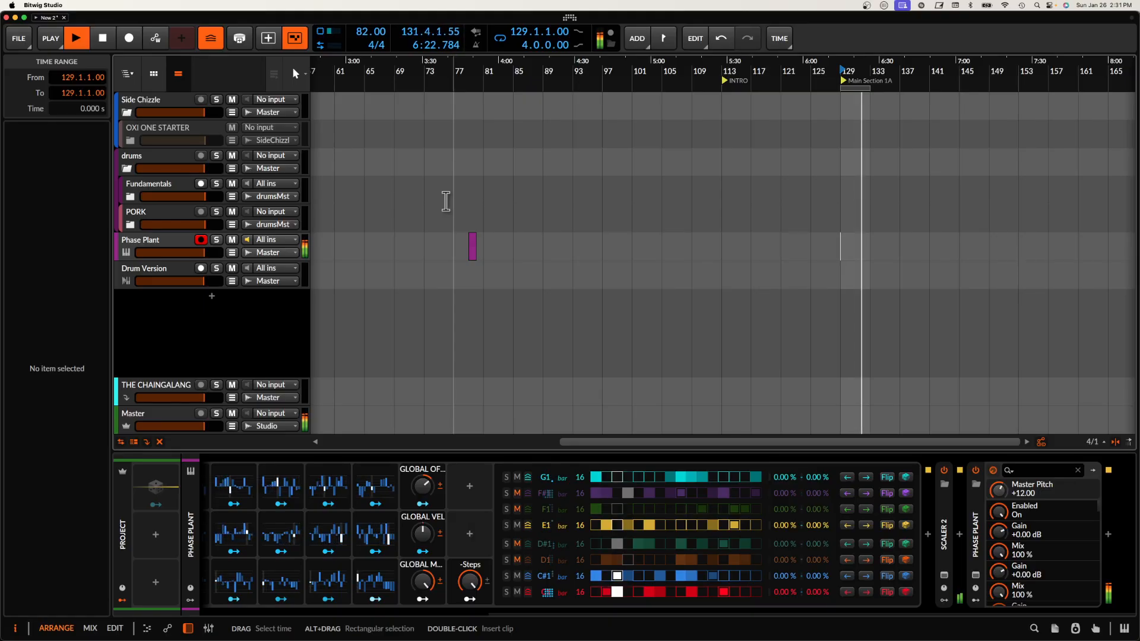
# Stop playback, inspect a Steps modulator in the Melody Version device, and collapse the Phase Plant device.
pyautogui.press('space')
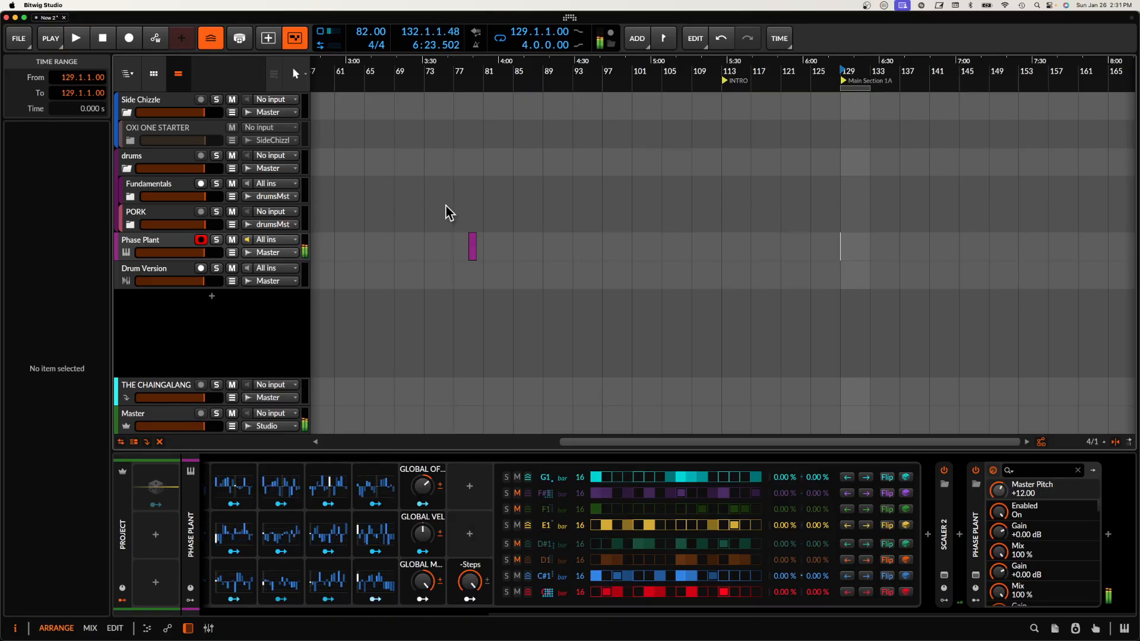
pyautogui.click(329, 543)
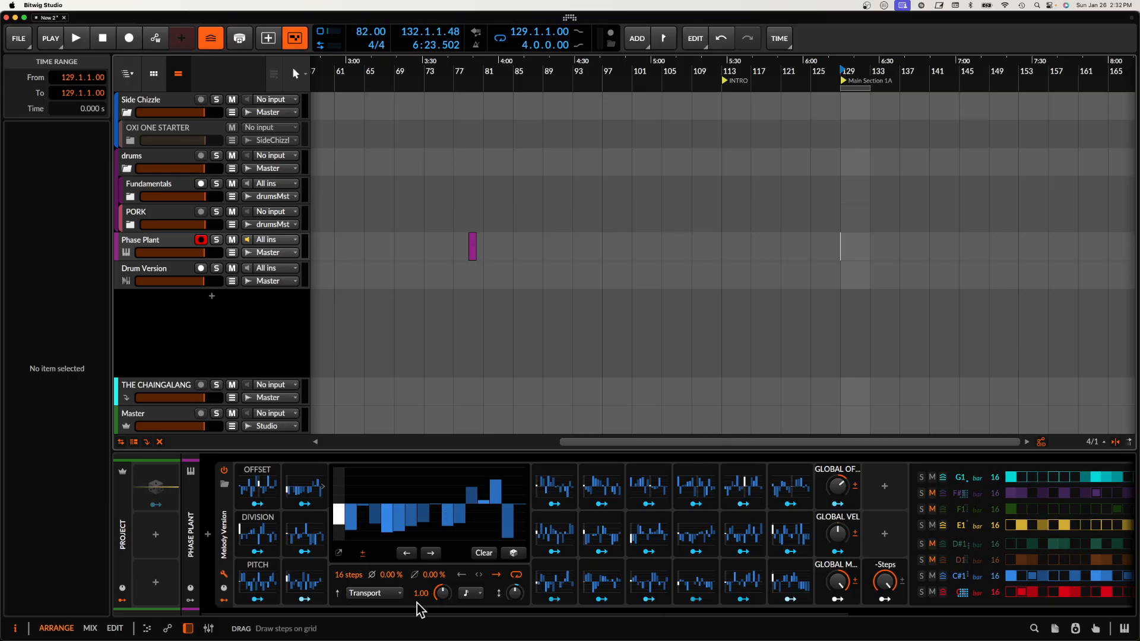
pyautogui.hscroll(6, 620, 539)
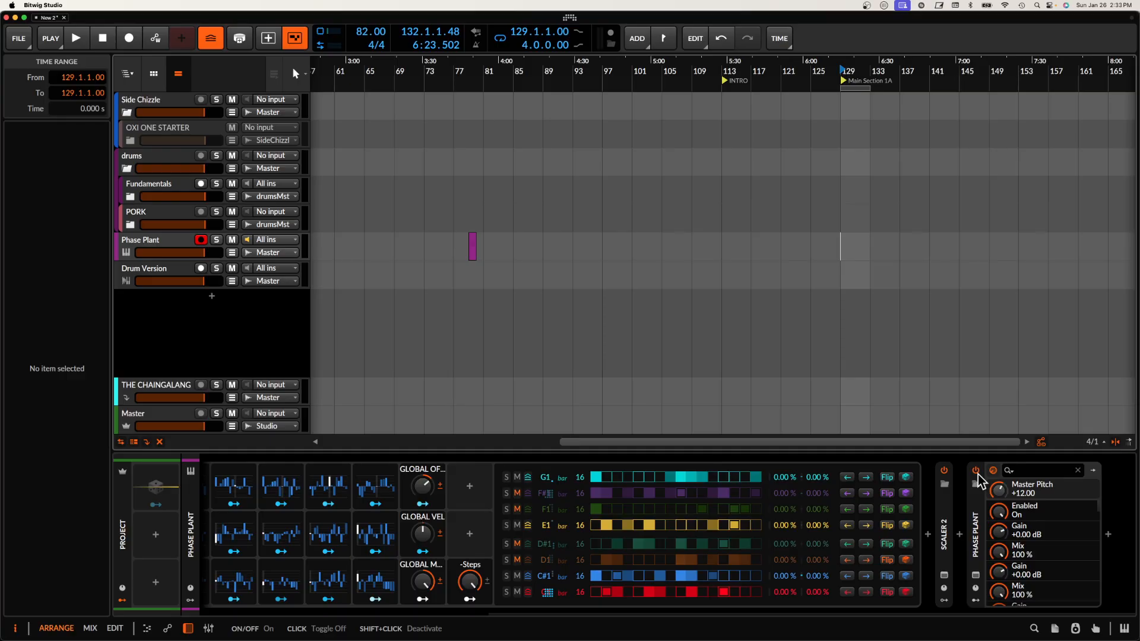
pyautogui.doubleClick(974, 508)
pyautogui.hscroll(-5, 651, 529)
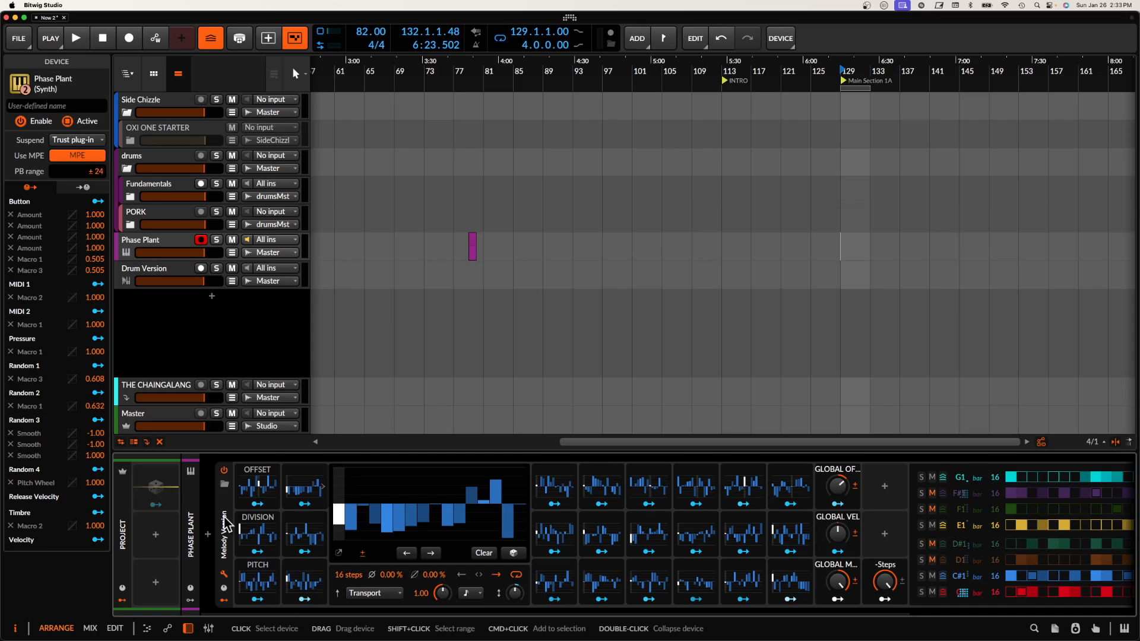
# Delete all the Steps modulators from the Melody Version device and hide its modulator area.
pyautogui.click(225, 525)
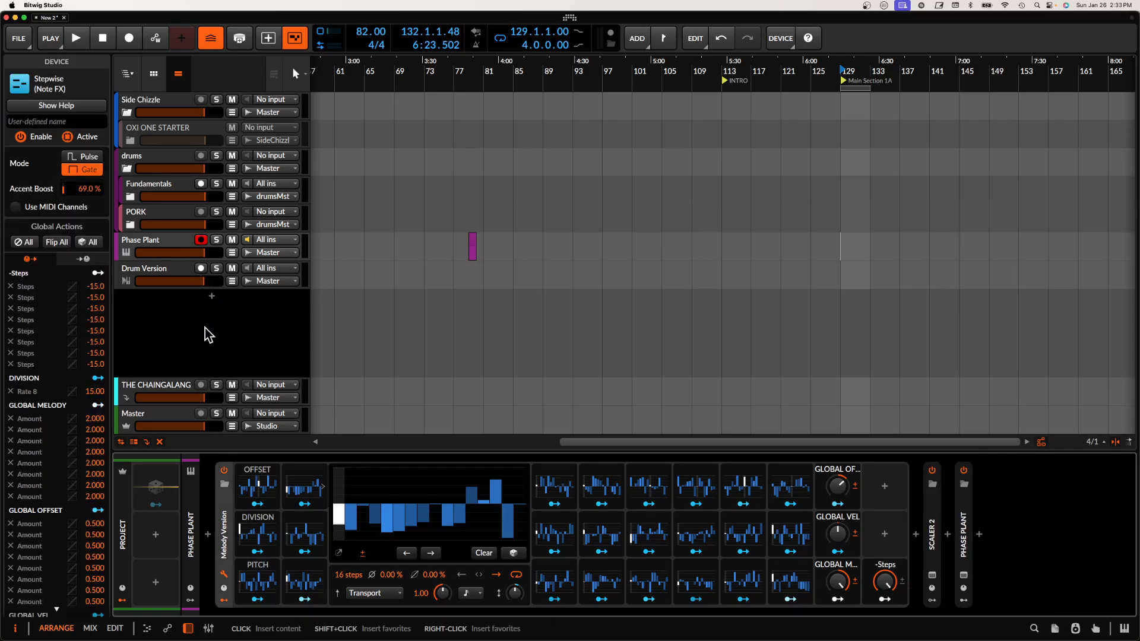
pyautogui.press('super+a')
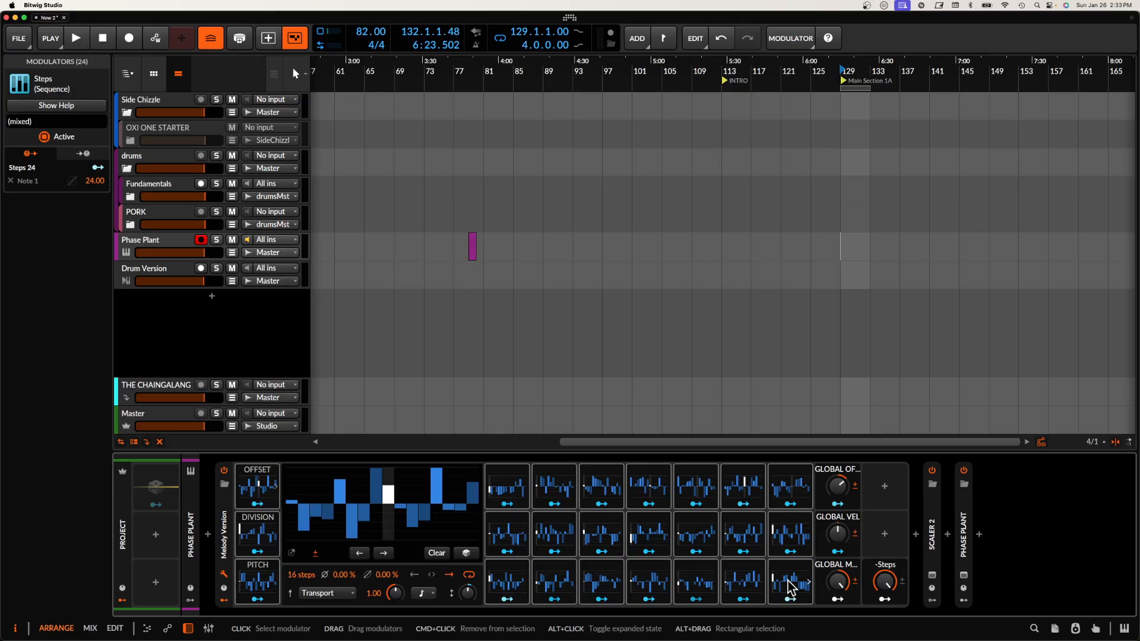
pyautogui.press('Delete')
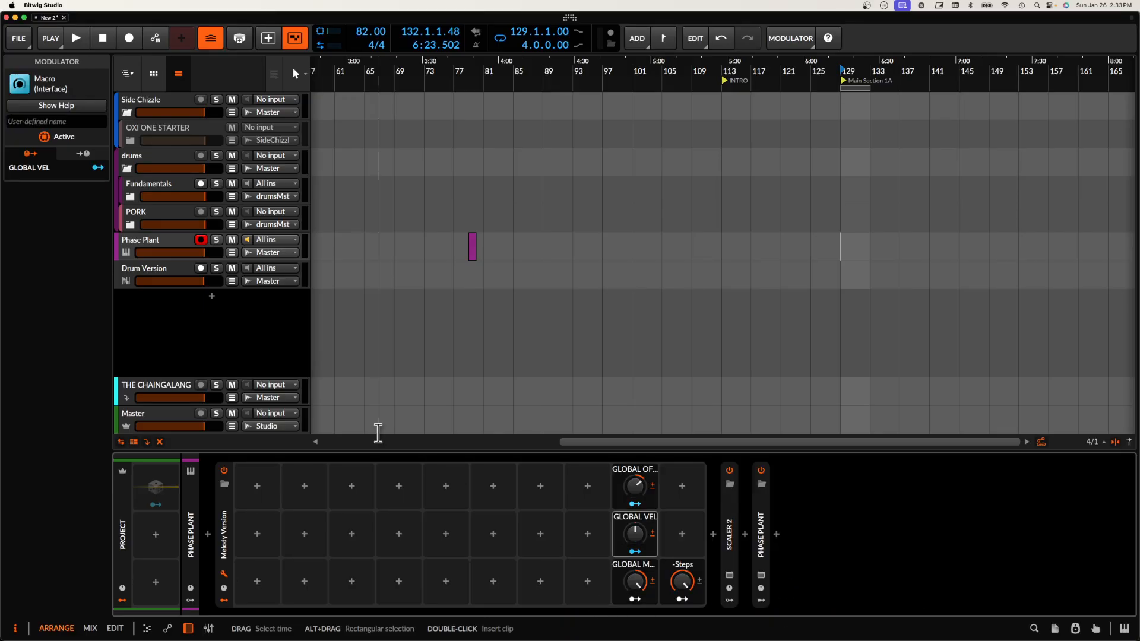
pyautogui.click(225, 601)
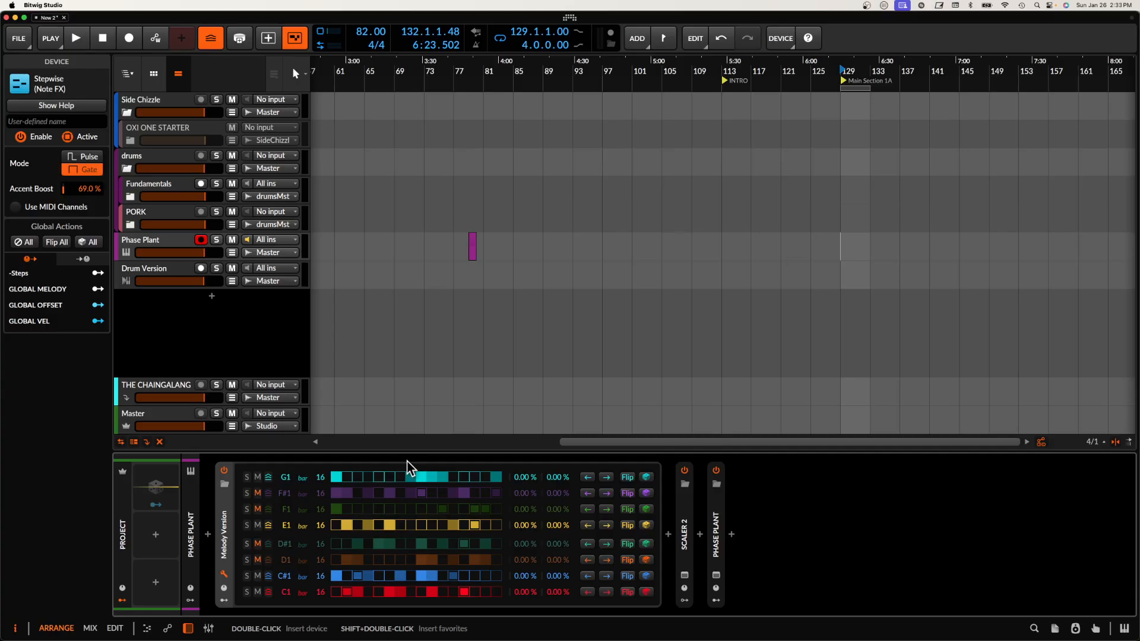
# Switch off Phase Plant and add an FM-4 synth after it with a longer envelope release.
pyautogui.click(716, 470)
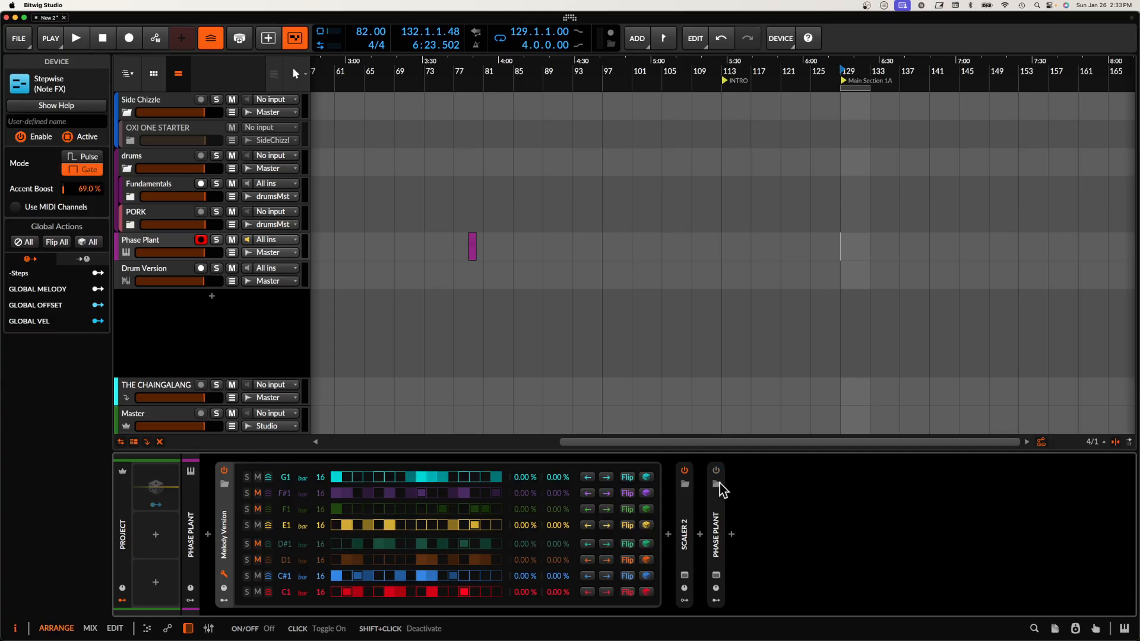
pyautogui.click(732, 534)
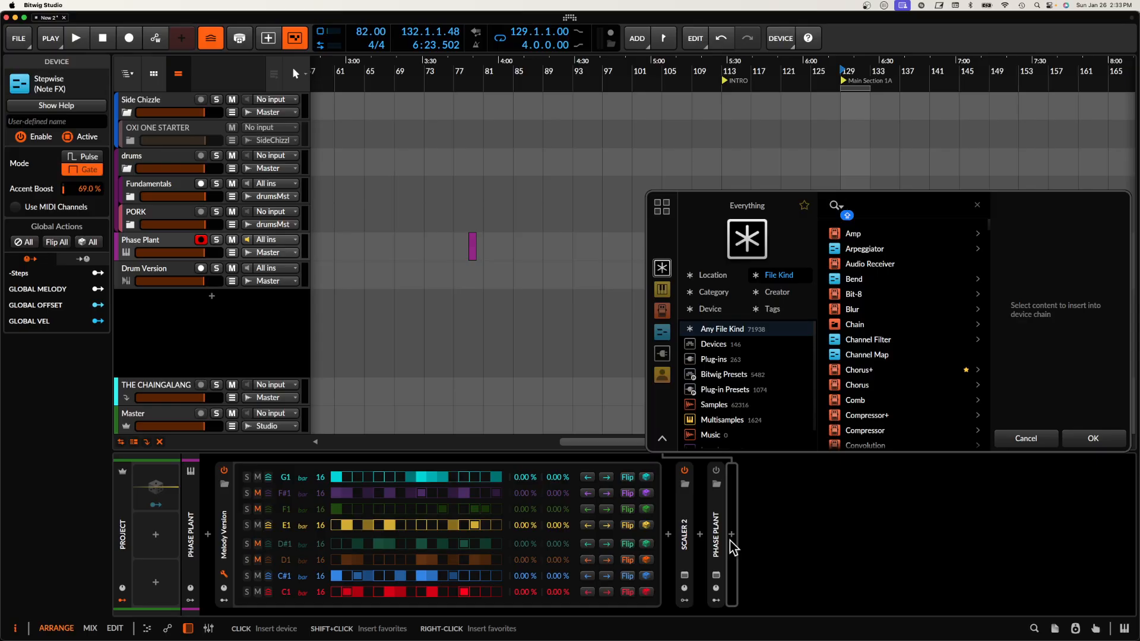
pyautogui.write('FM')
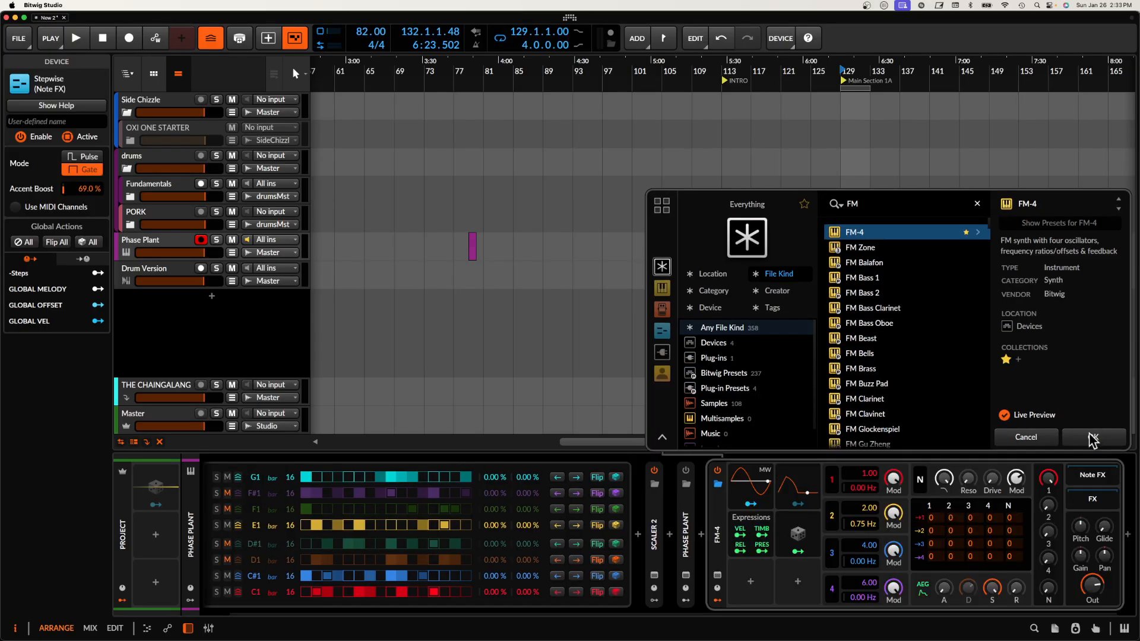
pyautogui.press('Return')
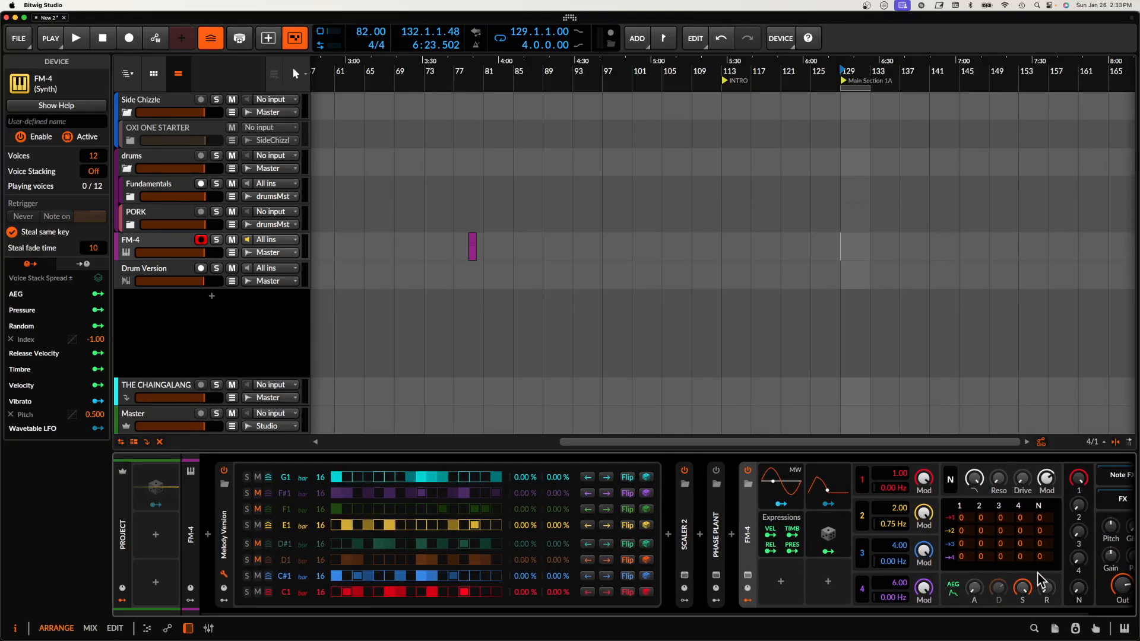
pyautogui.moveTo(1047, 589); pyautogui.dragTo(1047, 567)
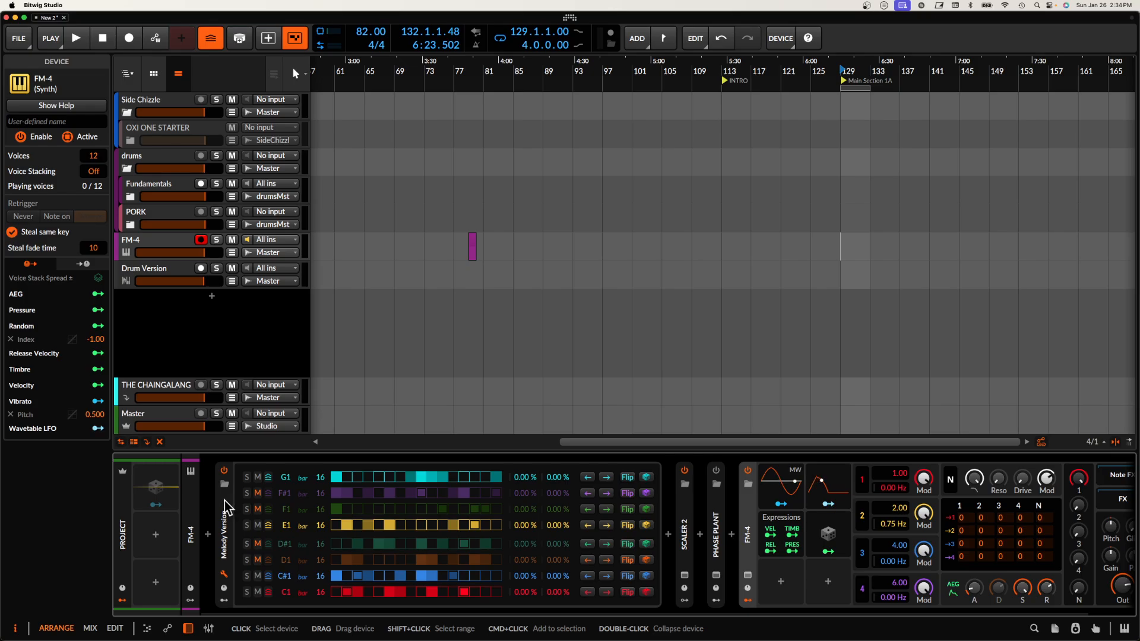
# Randomize the step patterns of the G1, F#1, F1 and E1 lanes in the Melody Version device.
pyautogui.click(646, 477)
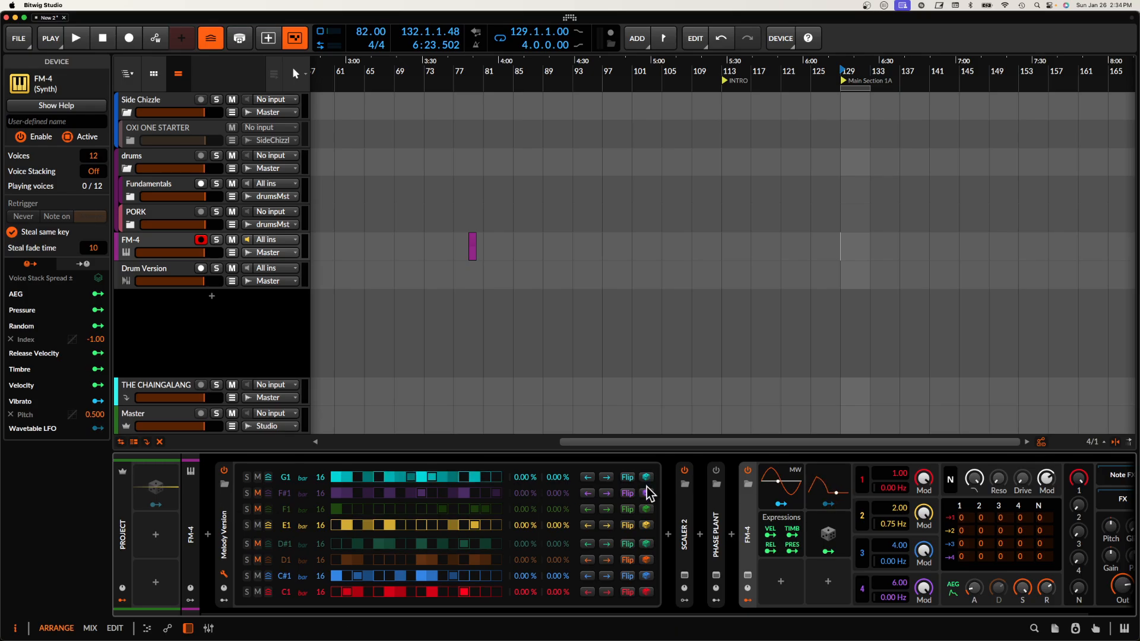
pyautogui.click(646, 493)
pyautogui.click(646, 509)
pyautogui.click(647, 526)
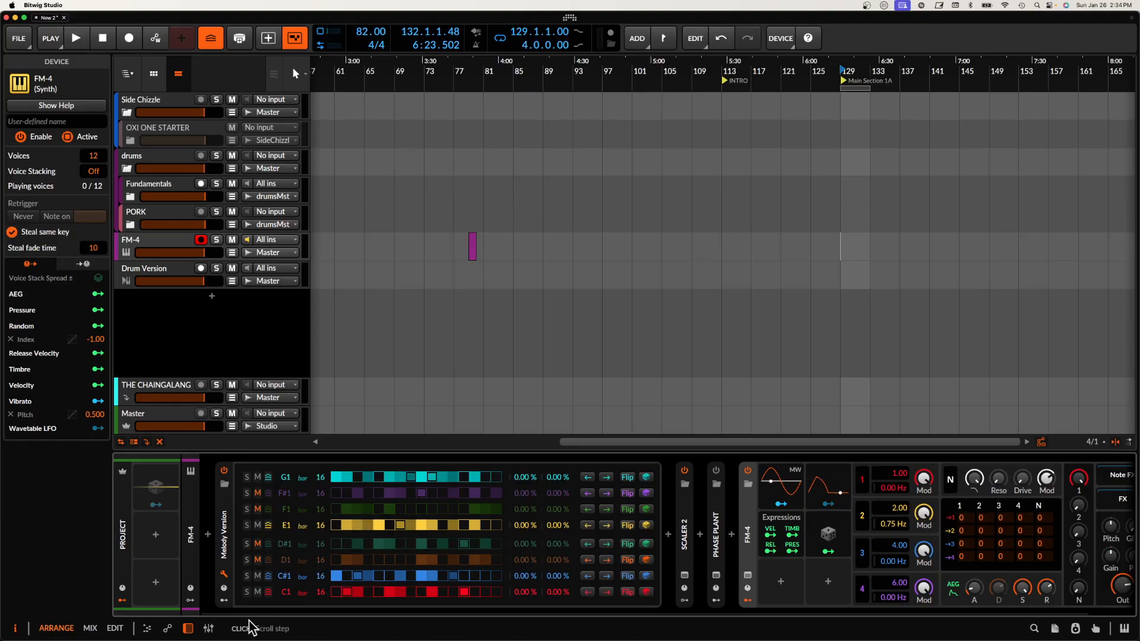
# Insert a Steps modulator into the first modulator slot of the Melody Version device.
pyautogui.click(225, 601)
pyautogui.click(257, 485)
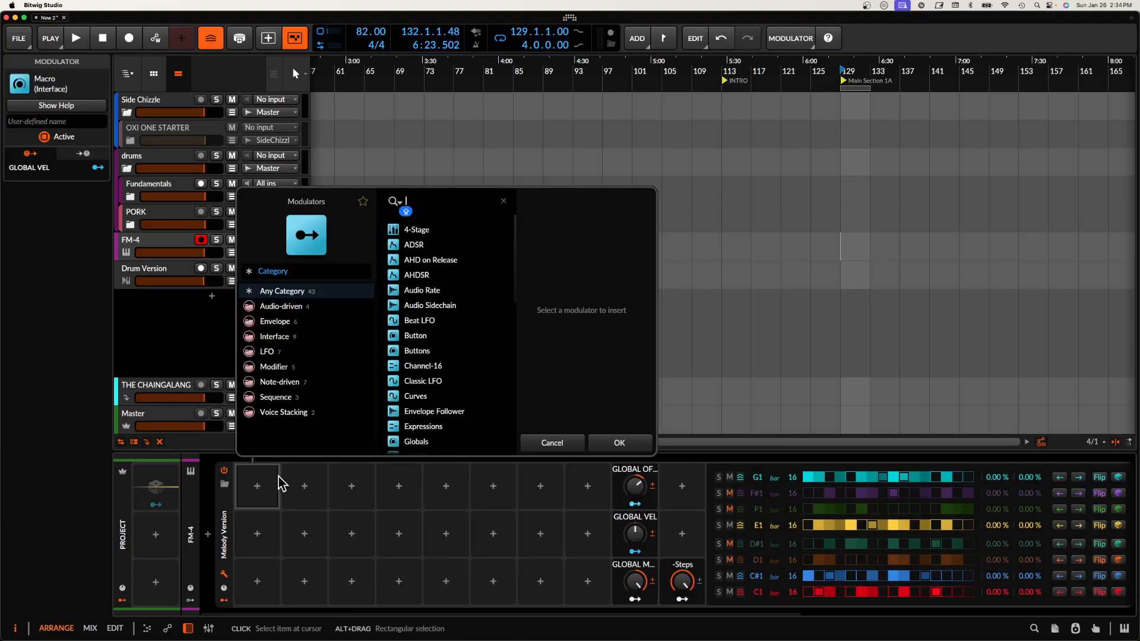
pyautogui.write('step')
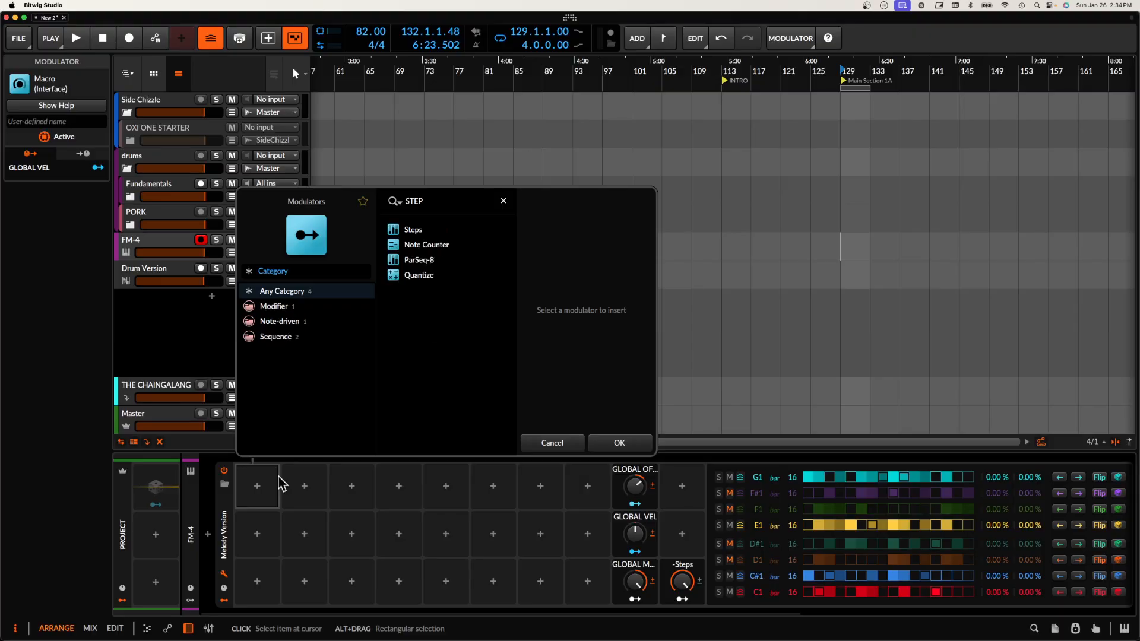
pyautogui.click(409, 230)
pyautogui.click(618, 439)
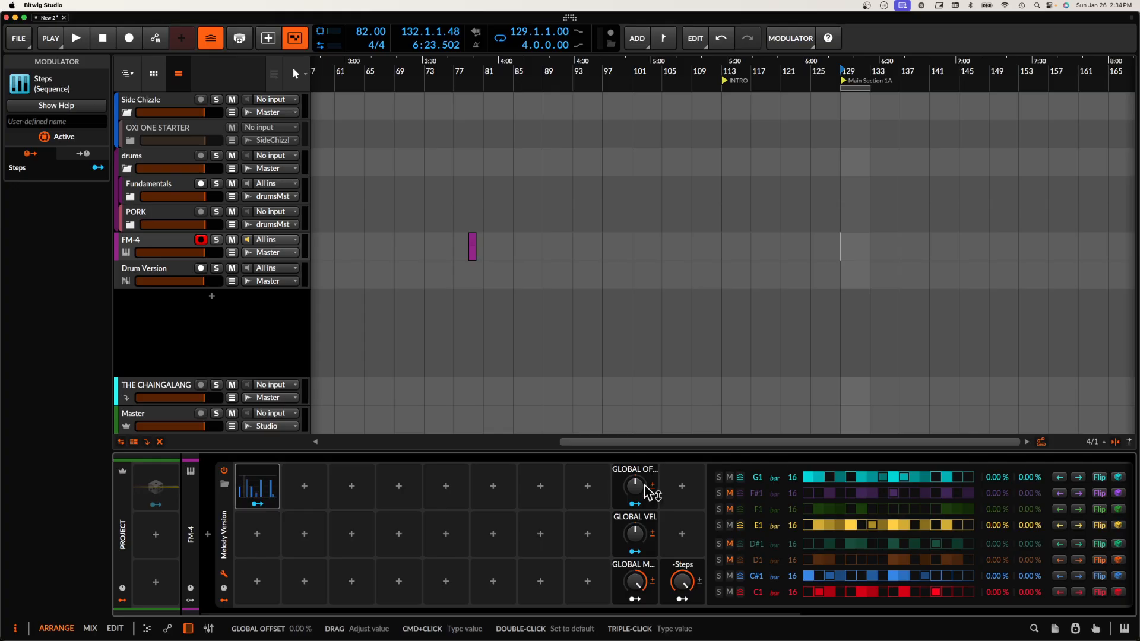
# Insert a single Macro modulator into the empty slot beside the GLOBAL OFFSET macro.
pyautogui.click(681, 485)
pyautogui.write('MACRO')
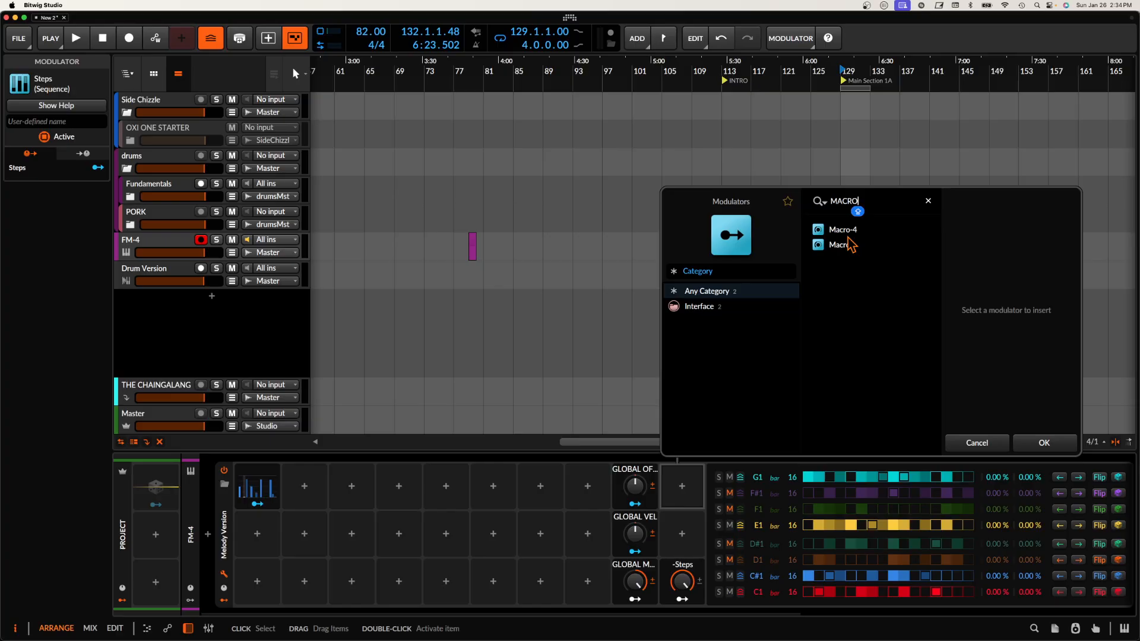
pyautogui.click(844, 245)
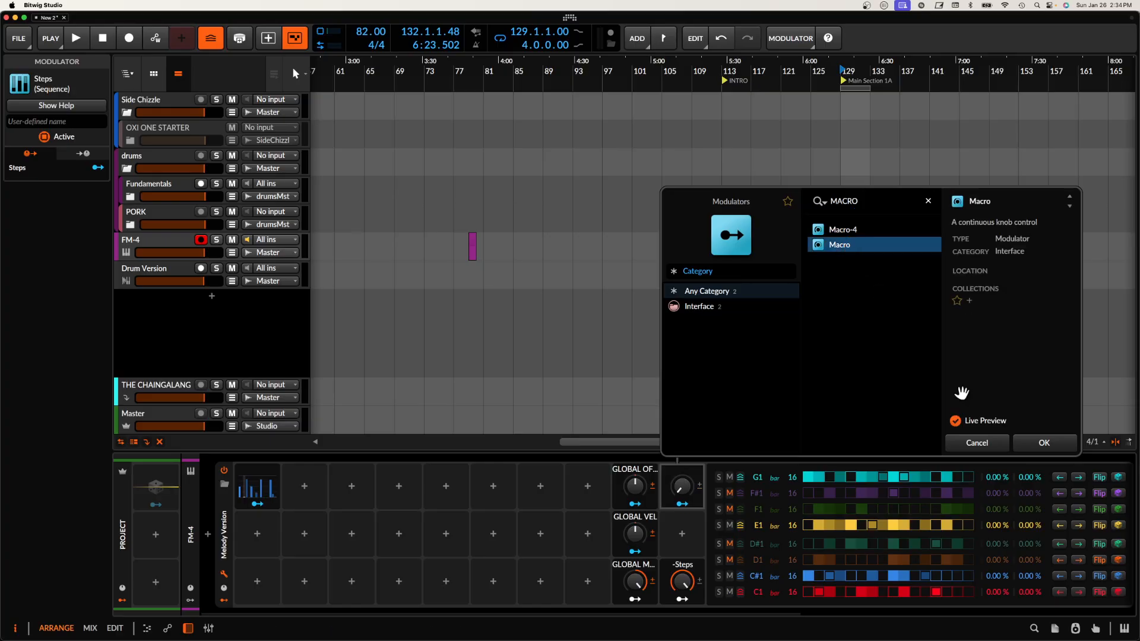
pyautogui.click(1028, 446)
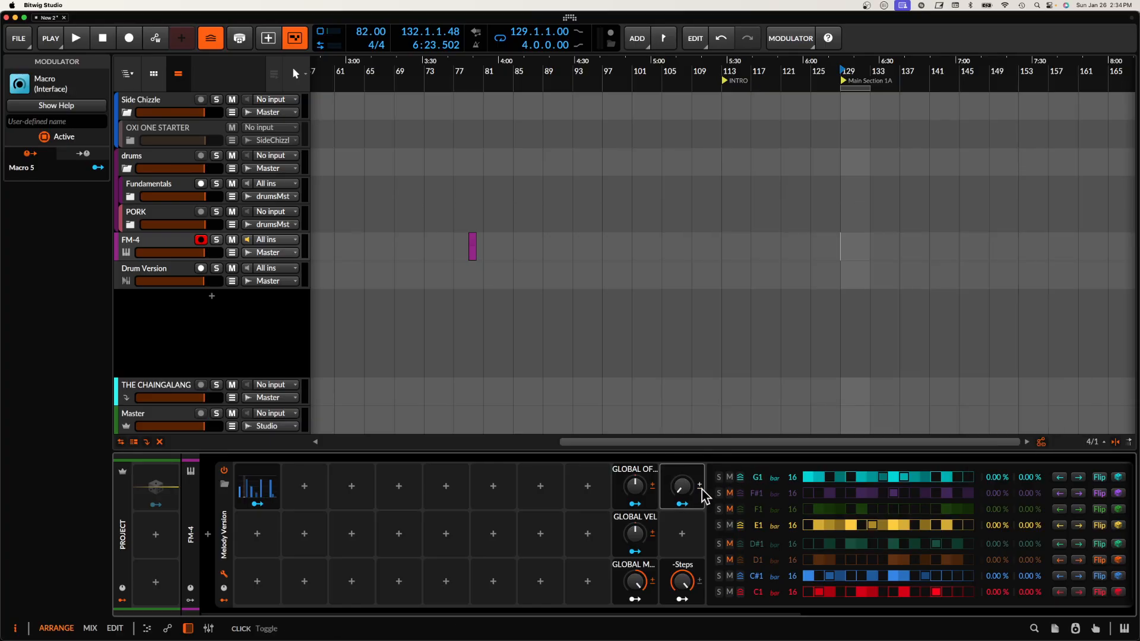
# Delete the three GLOBAL macros and fill their slots with the new macro and its copies.
pyautogui.click(620, 484)
pyautogui.keyDown('shift'); pyautogui.click(620, 582); pyautogui.keyUp('shift')
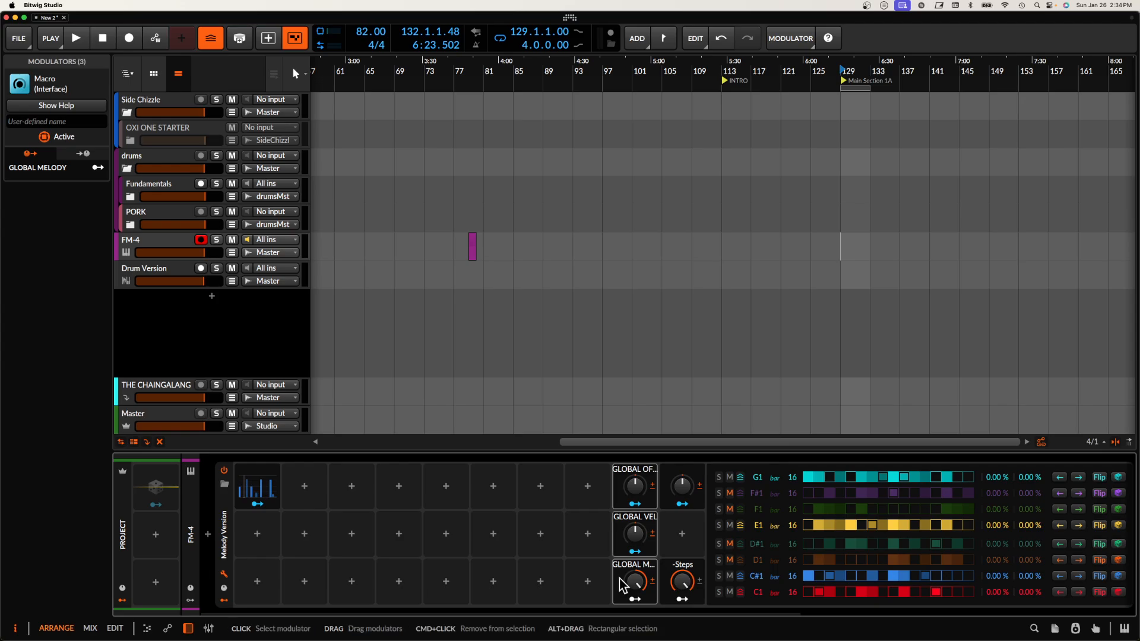
pyautogui.press('Delete')
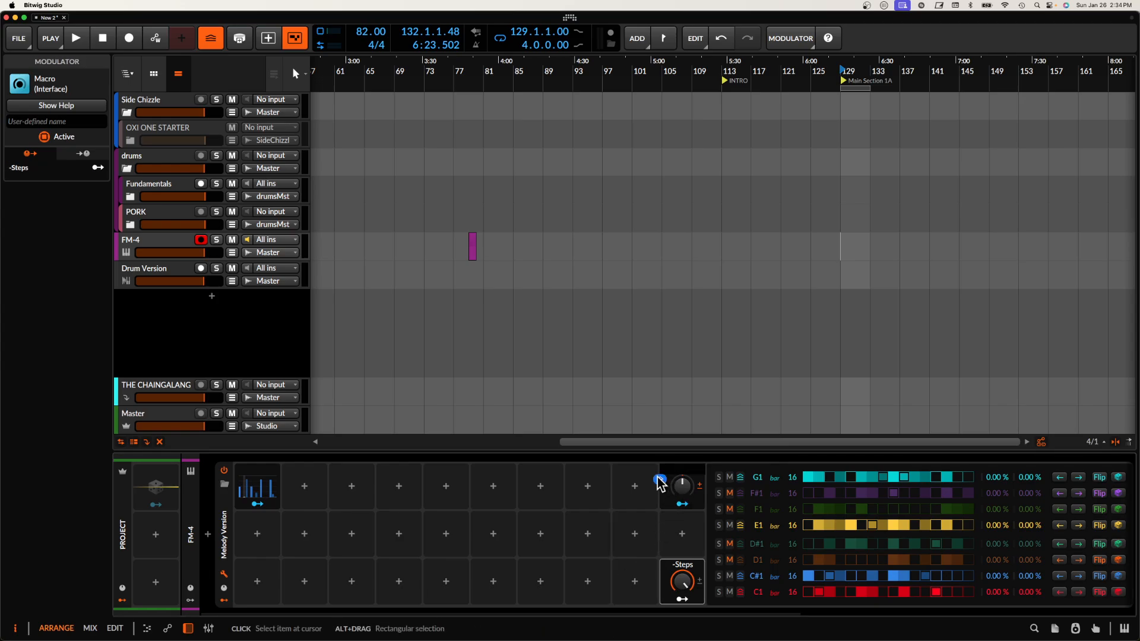
pyautogui.click(668, 498)
pyautogui.moveTo(668, 498); pyautogui.dragTo(619, 569)
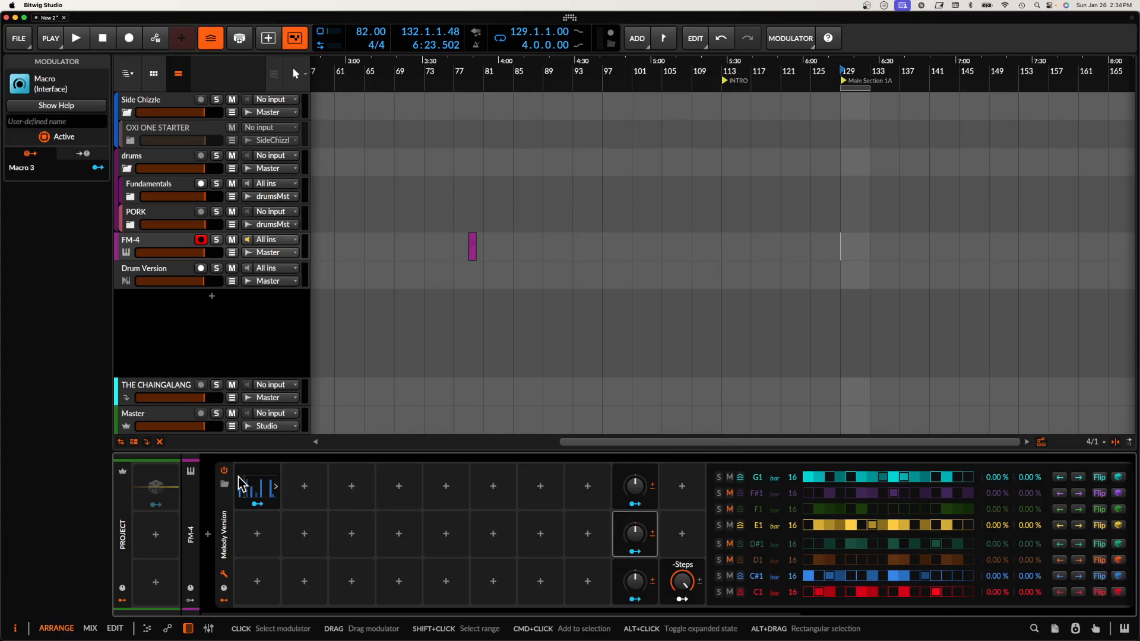
# Expand the Steps modulator and set its amount to 0%.
pyautogui.click(252, 490)
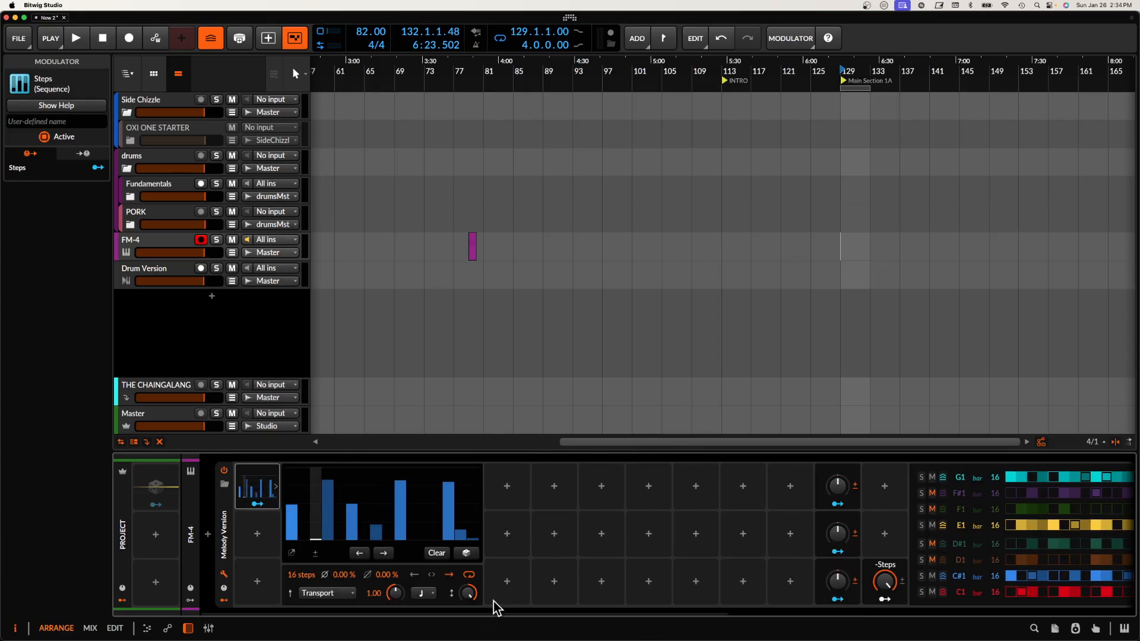
pyautogui.moveTo(467, 593); pyautogui.dragTo(468, 640)
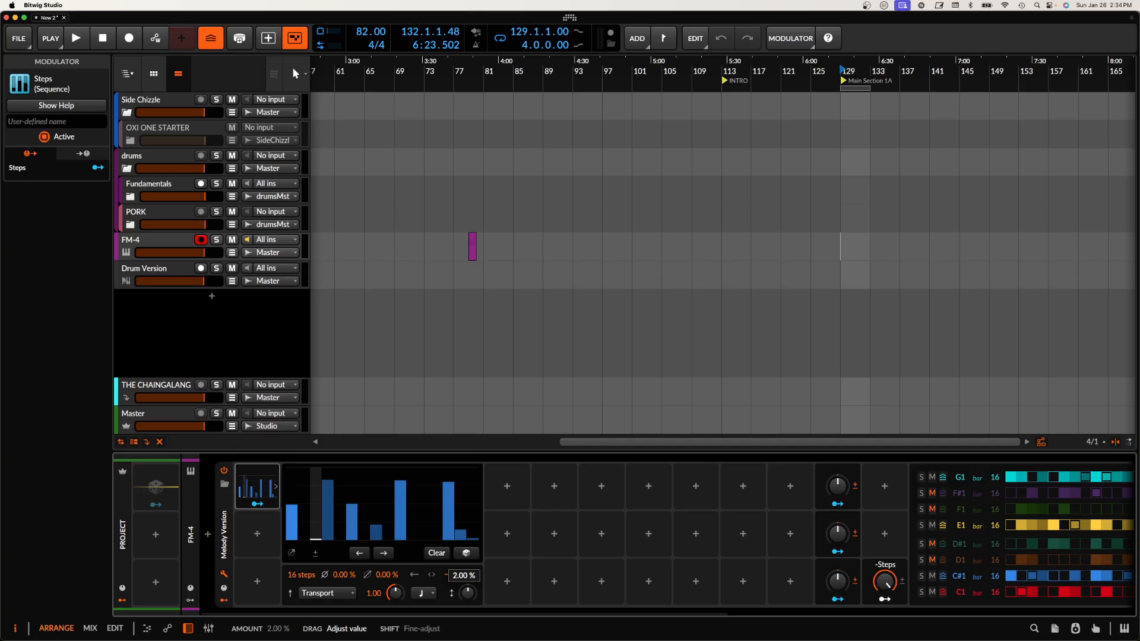
pyautogui.rightClick(468, 594)
pyautogui.click(469, 593)
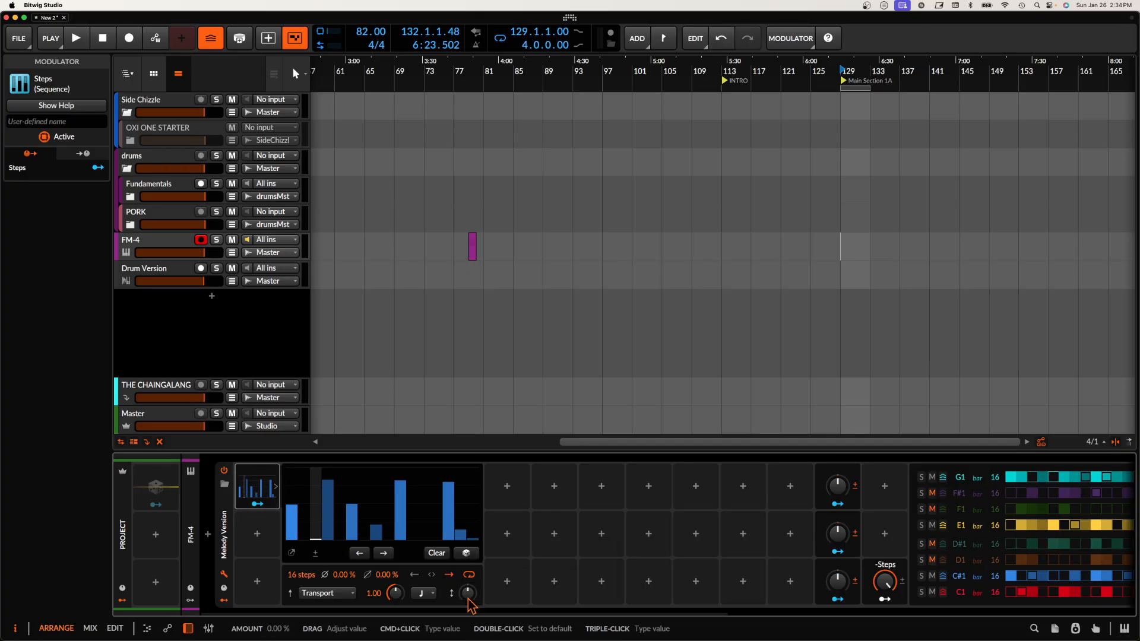
# Map the uppermost new macro to the Steps modulator's amount and test the link by turning the macro.
pyautogui.moveTo(839, 505); pyautogui.dragTo(469, 596)
pyautogui.rightClick(469, 596)
pyautogui.click(469, 597)
pyautogui.doubleClick(468, 596)
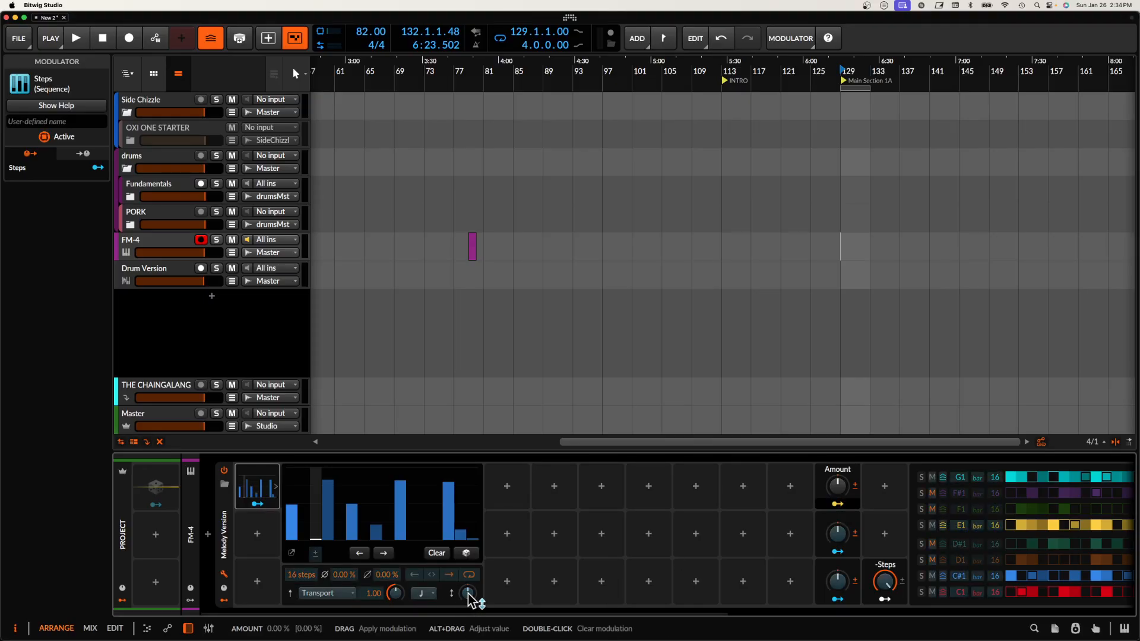
pyautogui.moveTo(469, 594); pyautogui.dragTo(469, 587)
pyautogui.click(842, 504)
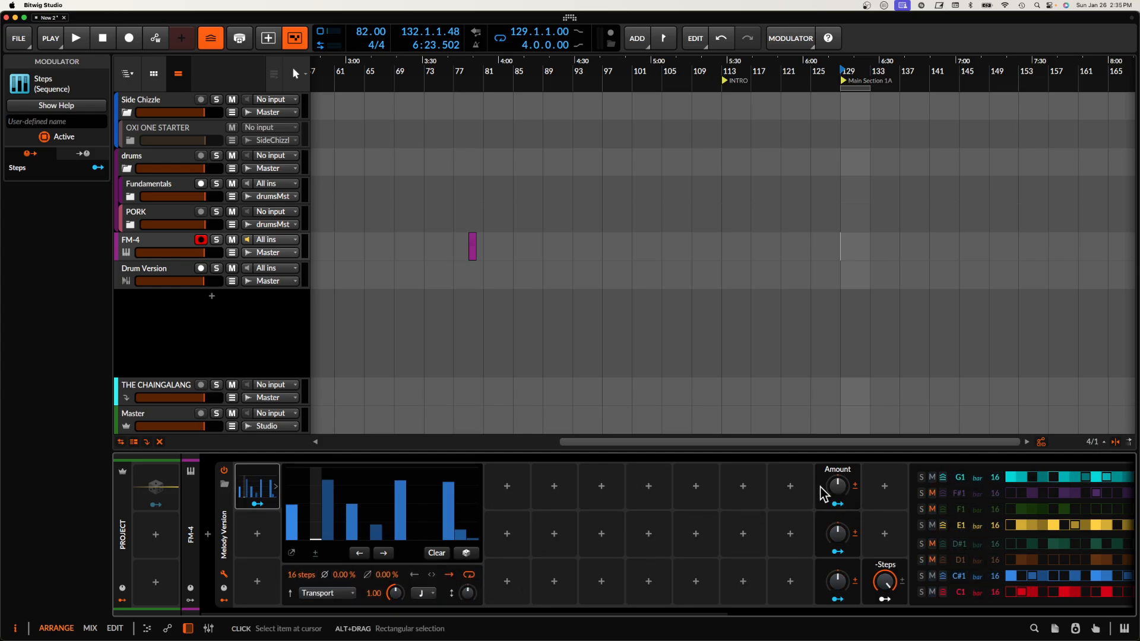
pyautogui.moveTo(837, 485); pyautogui.dragTo(837, 453)
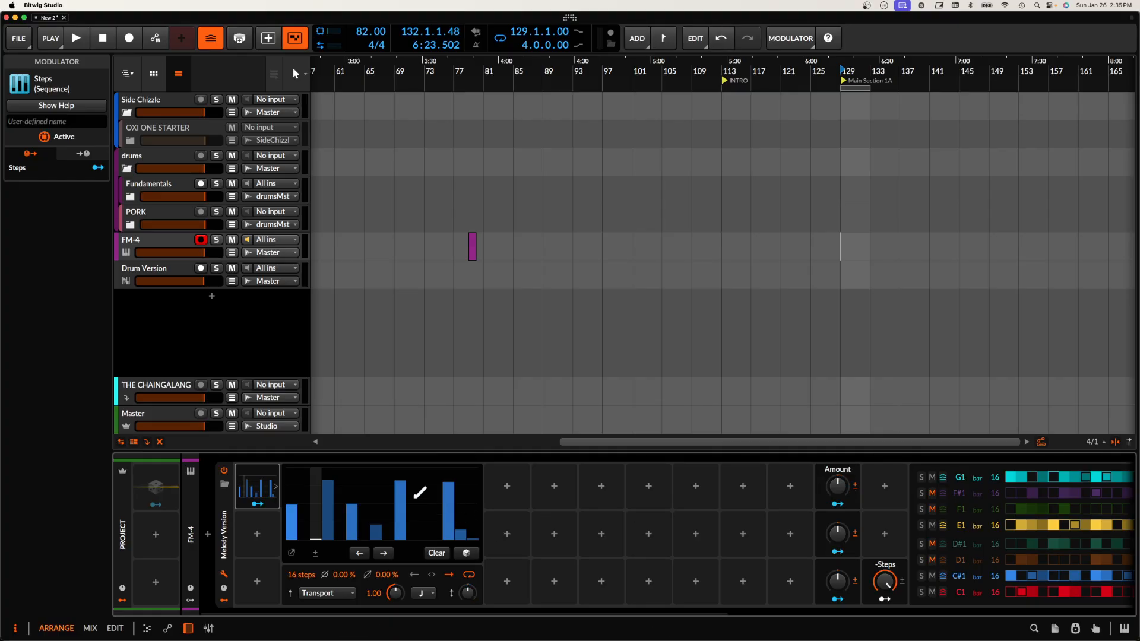
# Try duplicating the Steps modulator into the next two slots, and delete both copies after checking one.
pyautogui.click(264, 496)
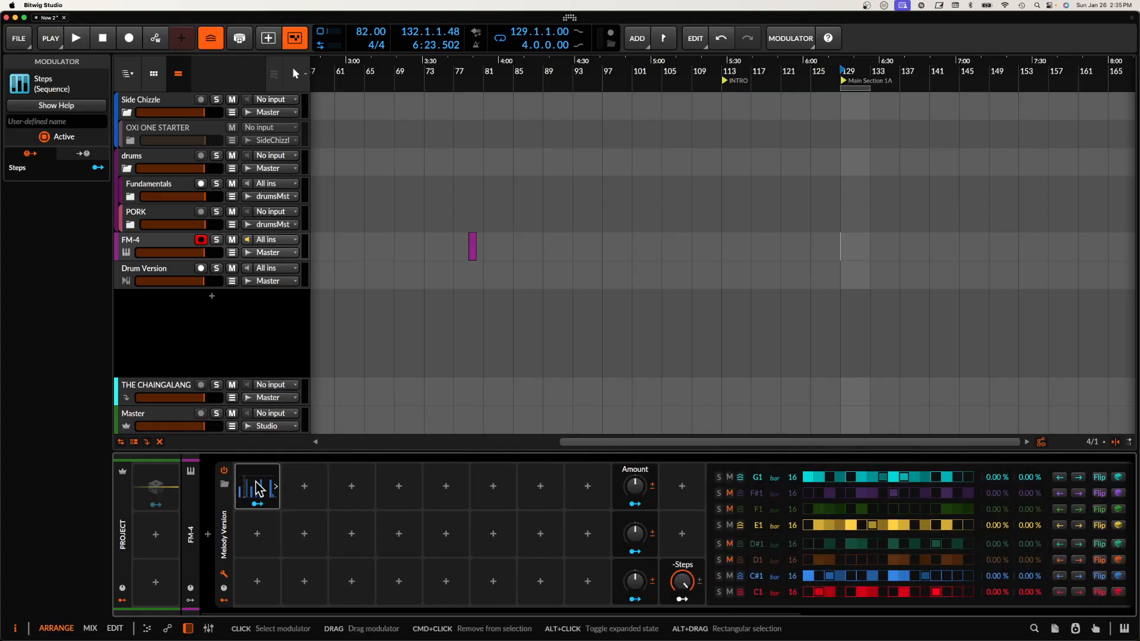
pyautogui.moveTo(262, 488); pyautogui.dragTo(362, 488)
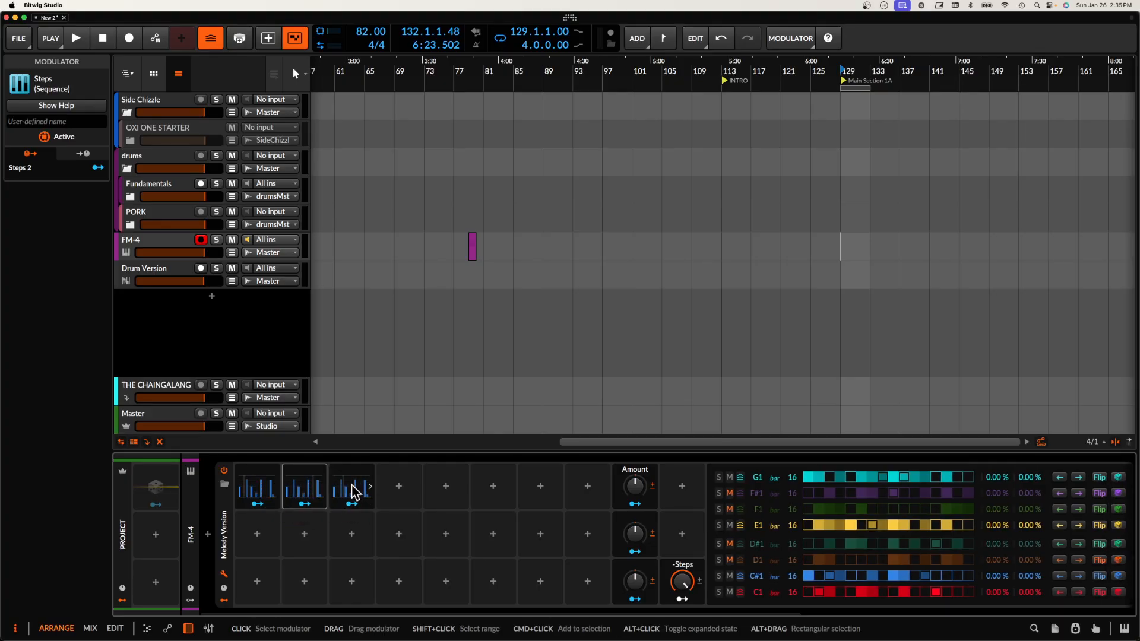
pyautogui.click(354, 490)
pyautogui.click(354, 490)
pyautogui.click(355, 490)
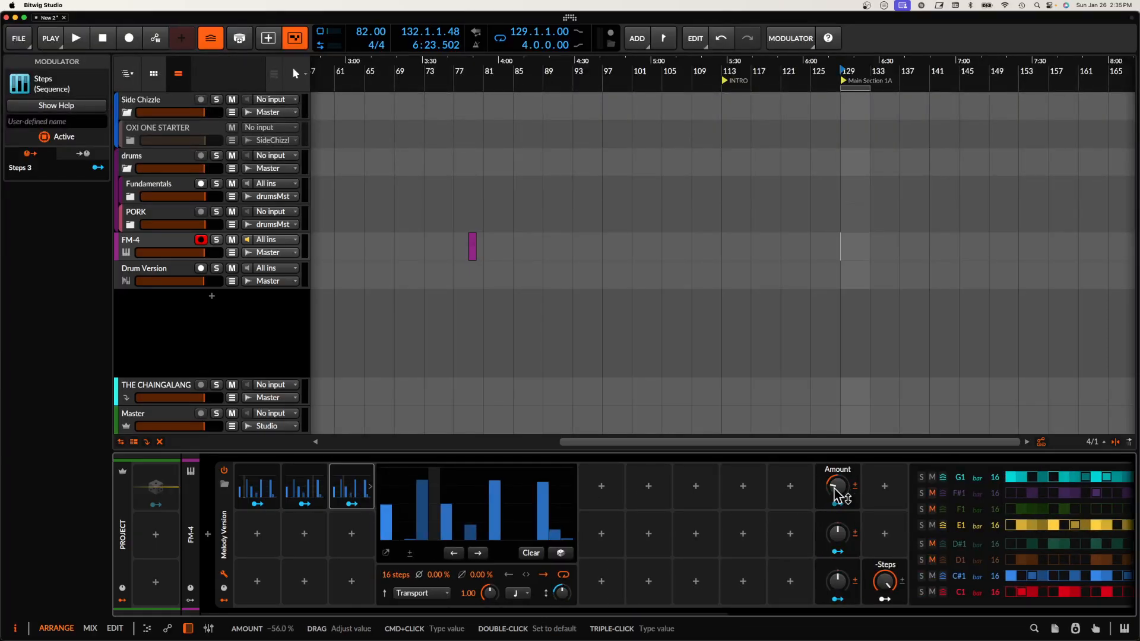
pyautogui.click(310, 490)
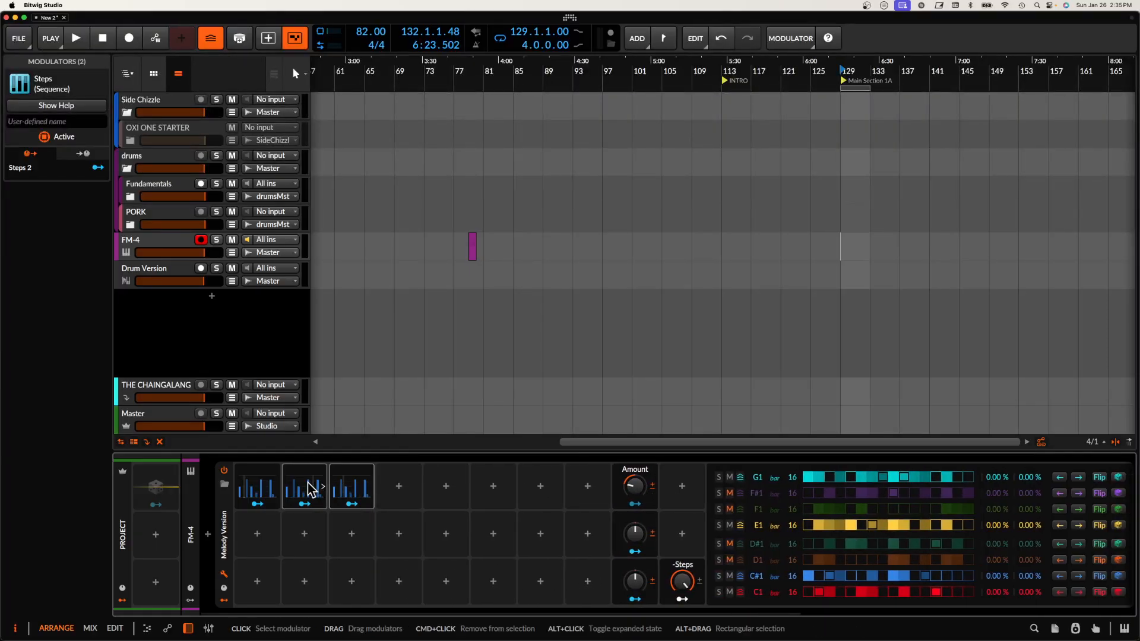
pyautogui.press('Delete')
# Expand the Steps modulator and randomize its 16-step pattern twice.
pyautogui.click(263, 484)
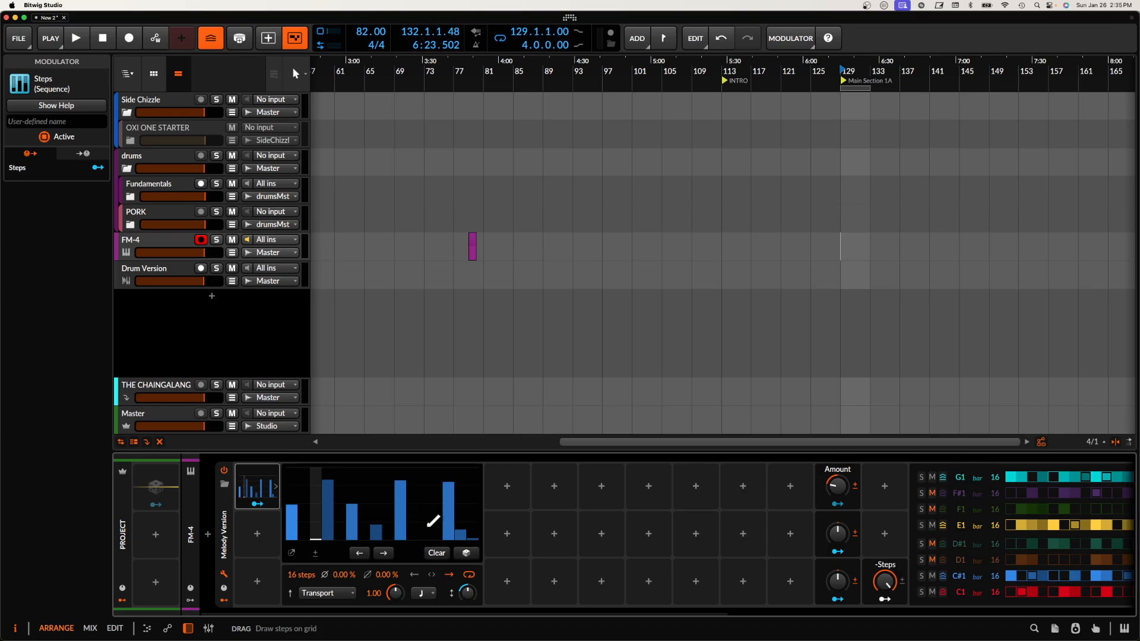
pyautogui.click(462, 552)
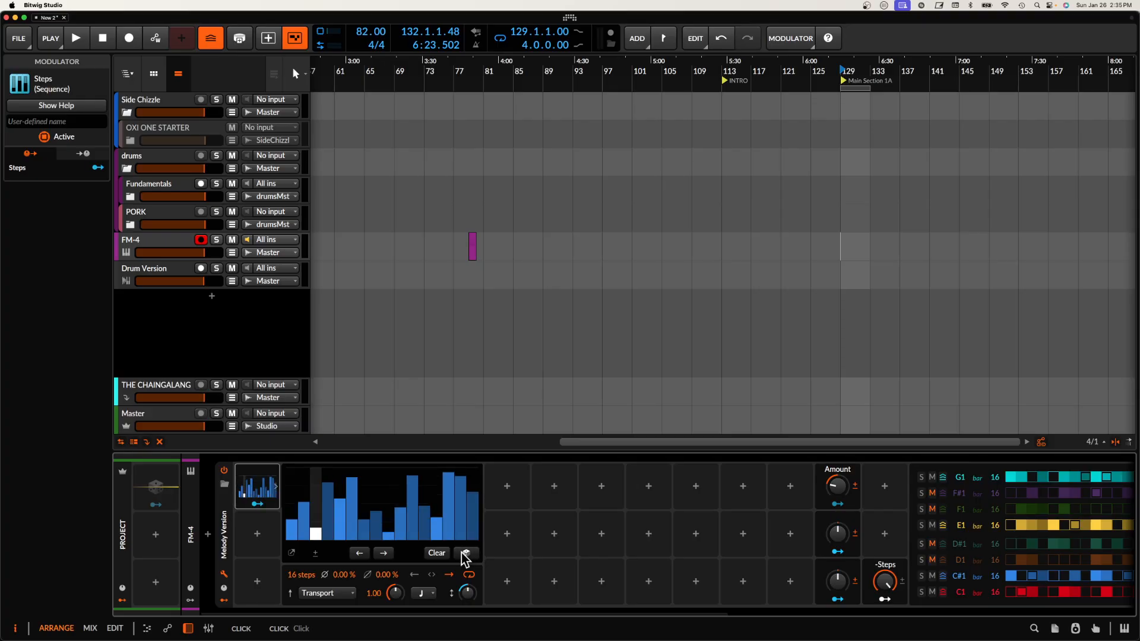
pyautogui.click(463, 553)
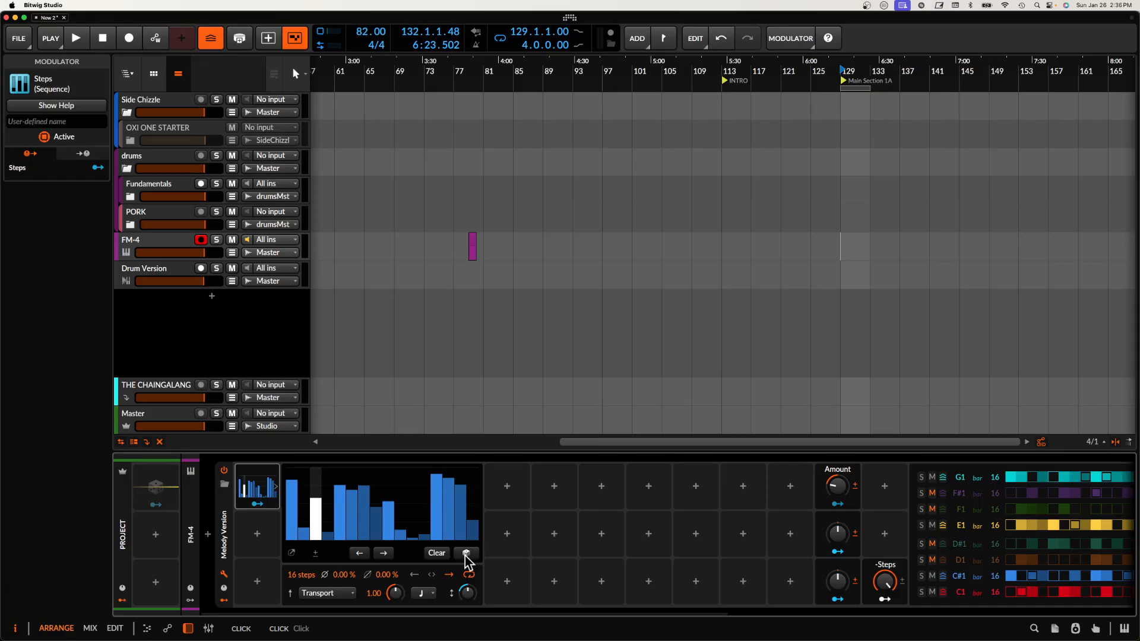
# Add a Button modulator beside the Steps modulator and try assigning it to the step pattern randomizer.
pyautogui.click(505, 487)
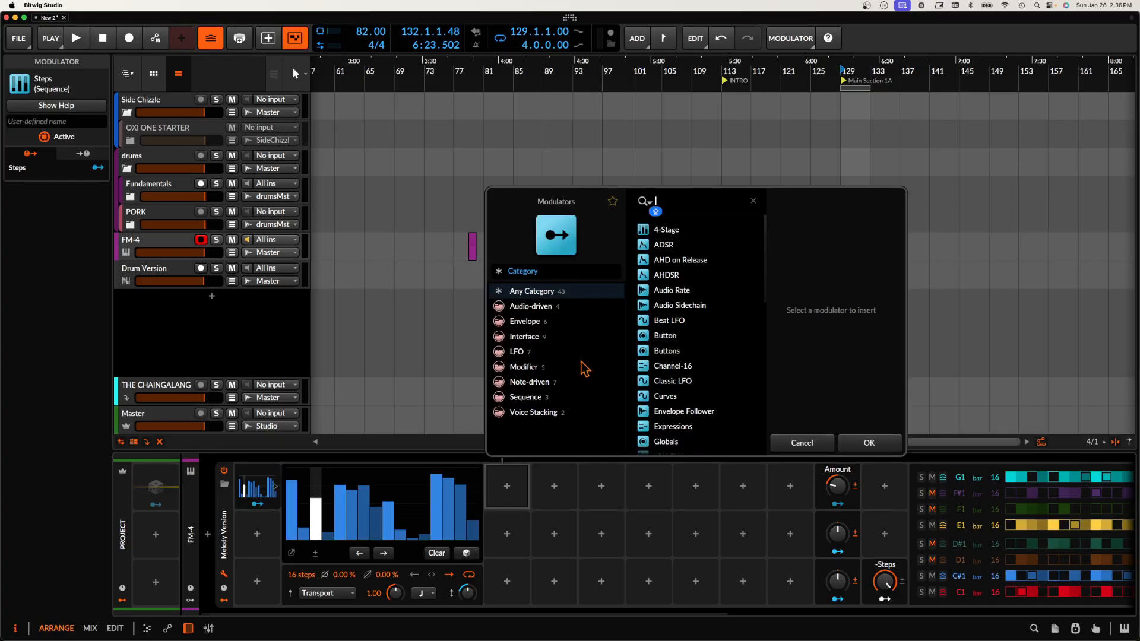
pyautogui.write('BUTTON')
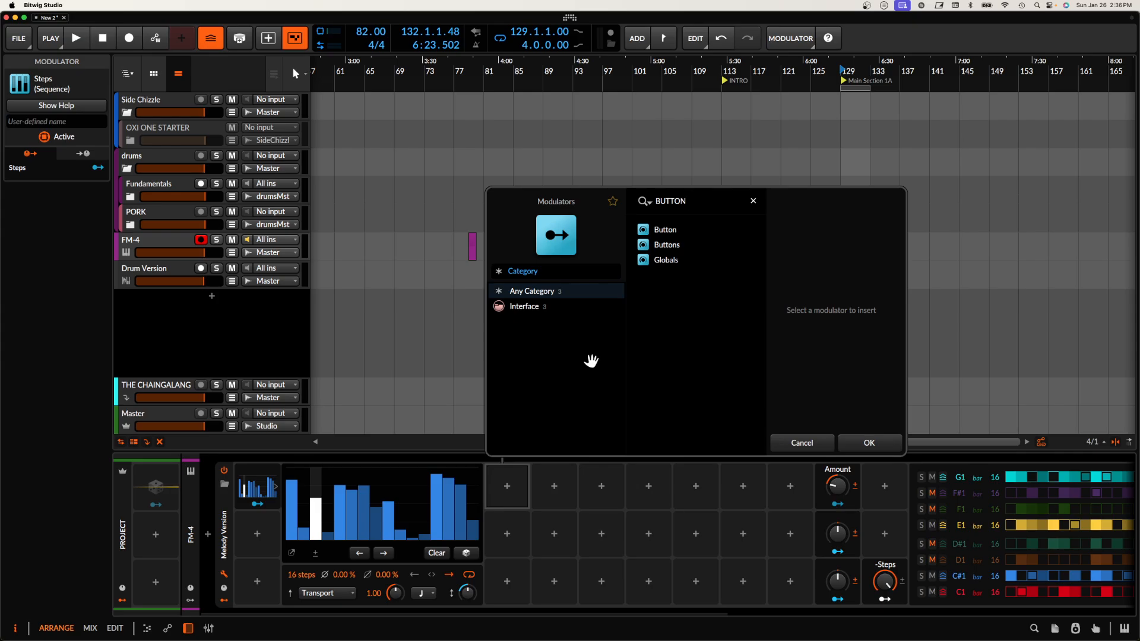
pyautogui.click(668, 230)
pyautogui.click(878, 444)
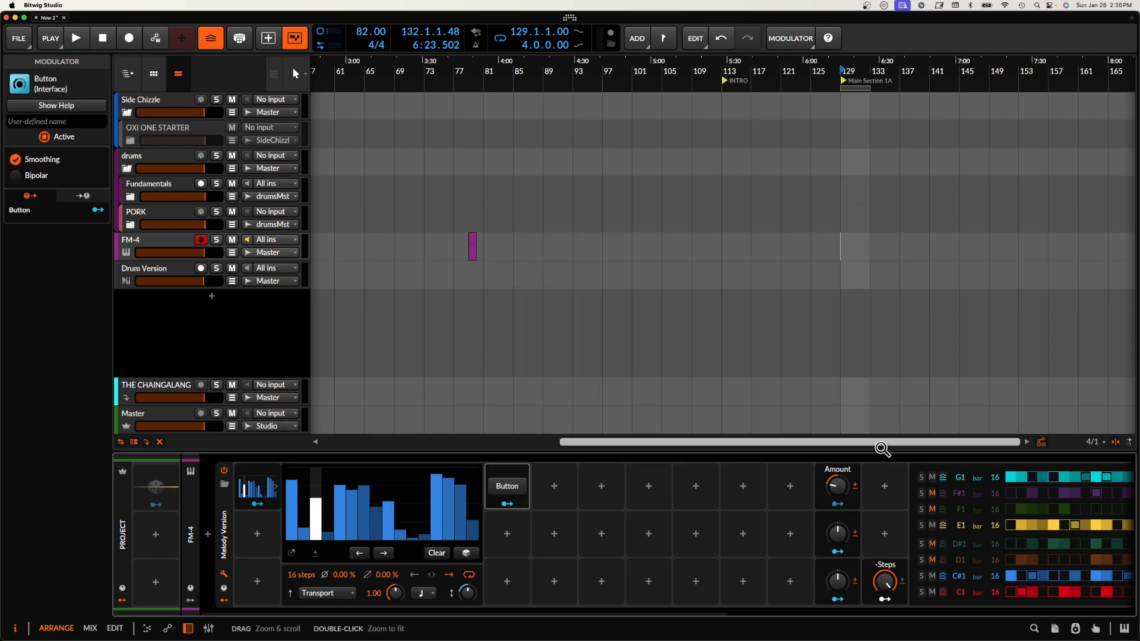
pyautogui.click(507, 504)
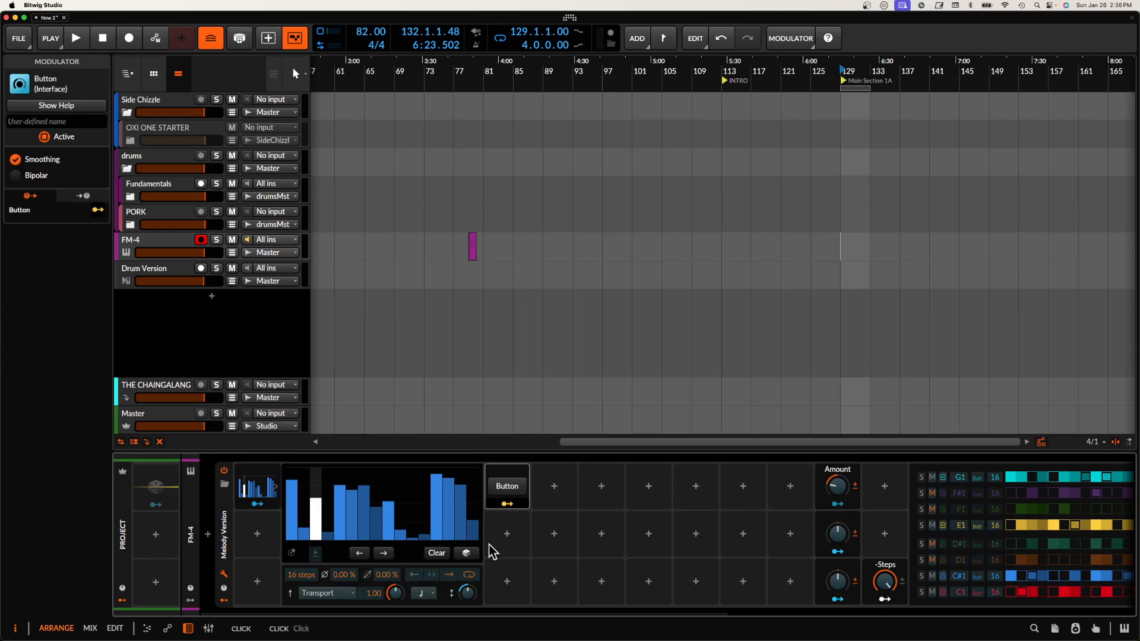
pyautogui.click(507, 505)
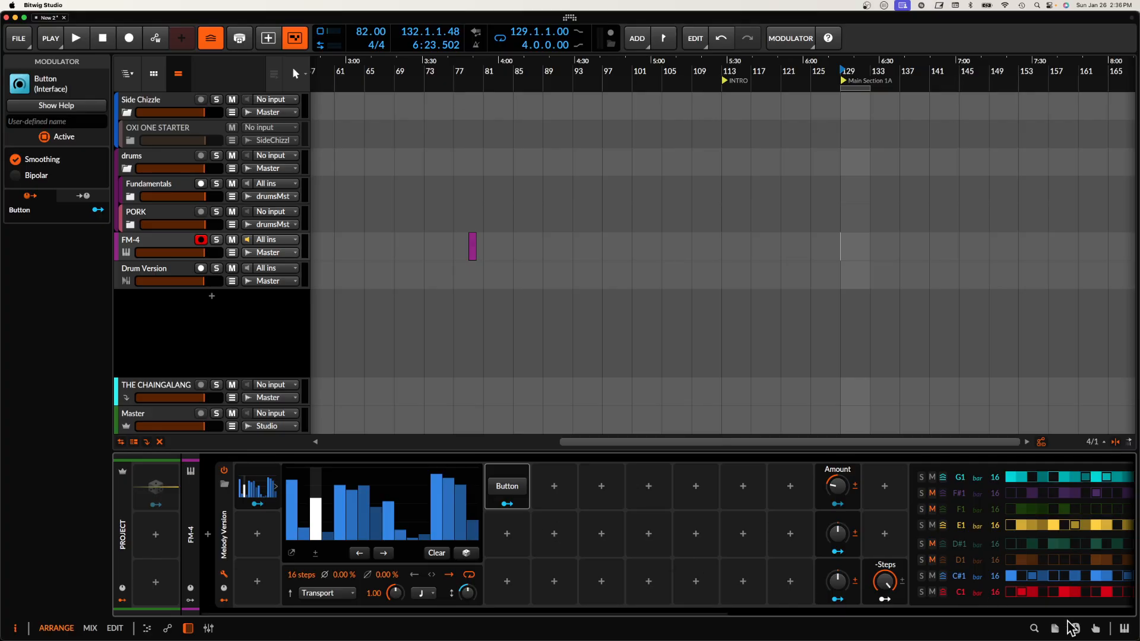
# Map Cmd+R to the Steps modulator's pattern randomizer, test the mapping once, and delete the Button modulator.
pyautogui.click(1095, 628)
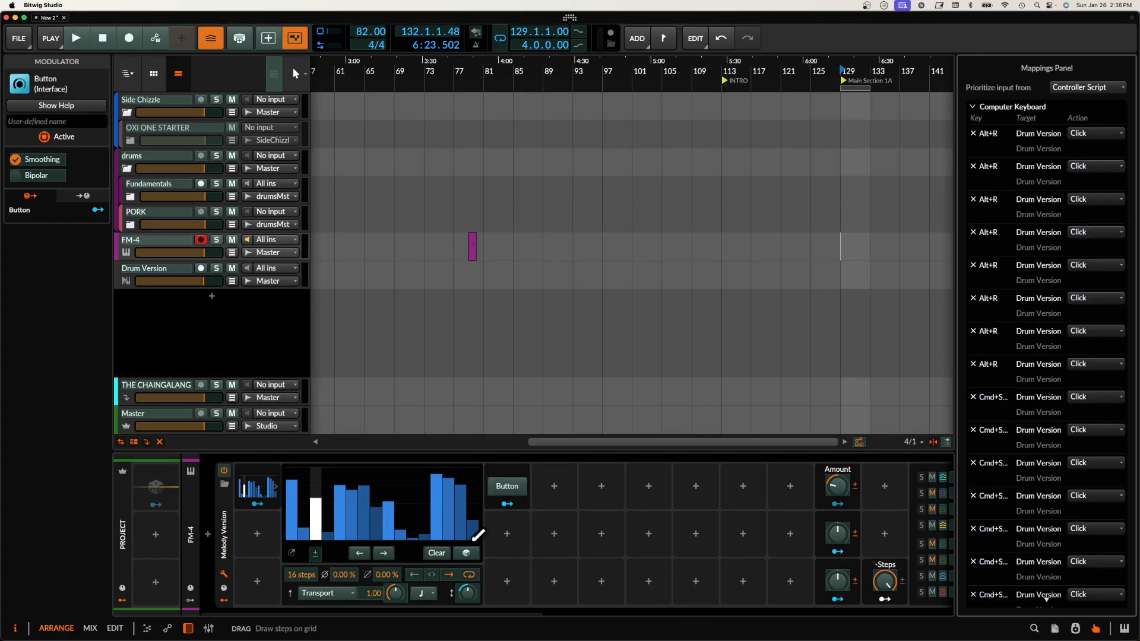
pyautogui.scroll(-1, 1004, 232)
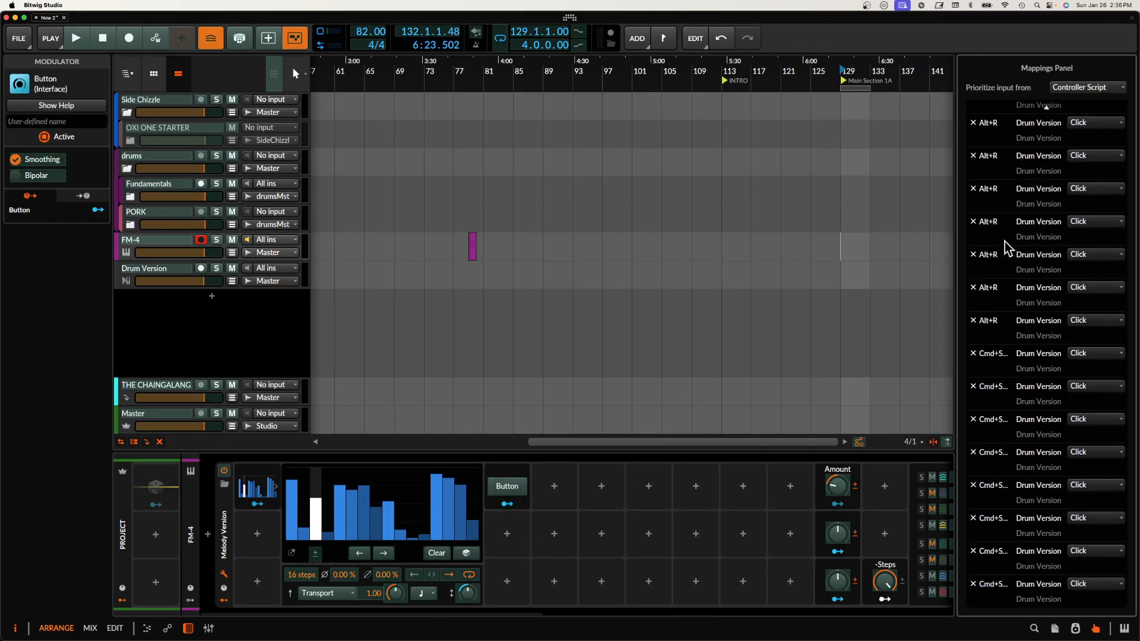
pyautogui.click(469, 555)
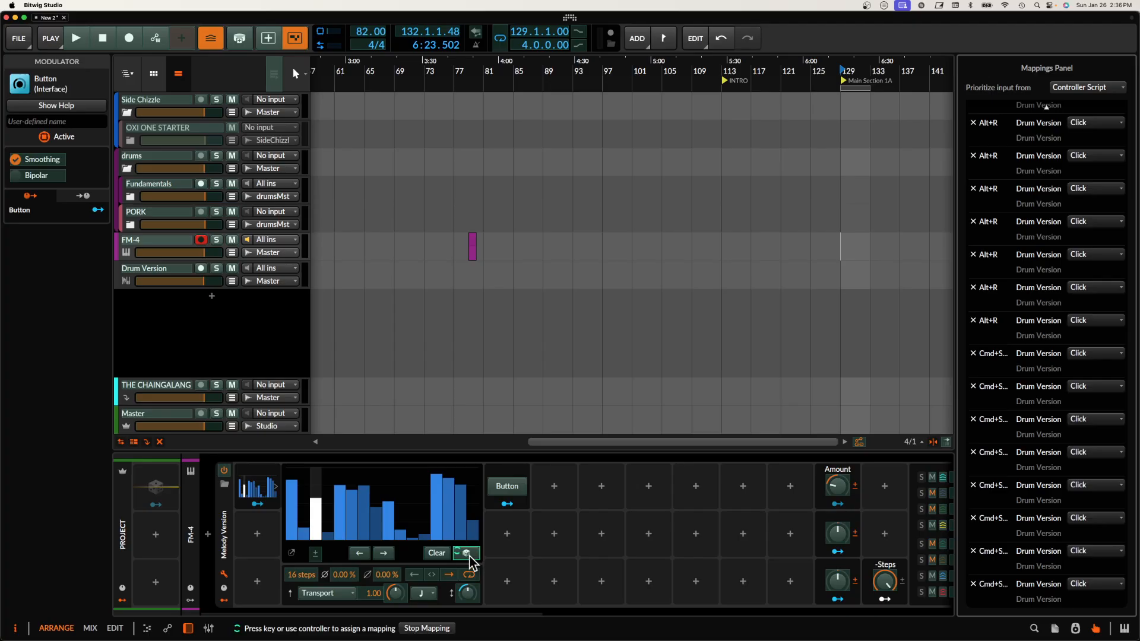
pyautogui.press('super+r')
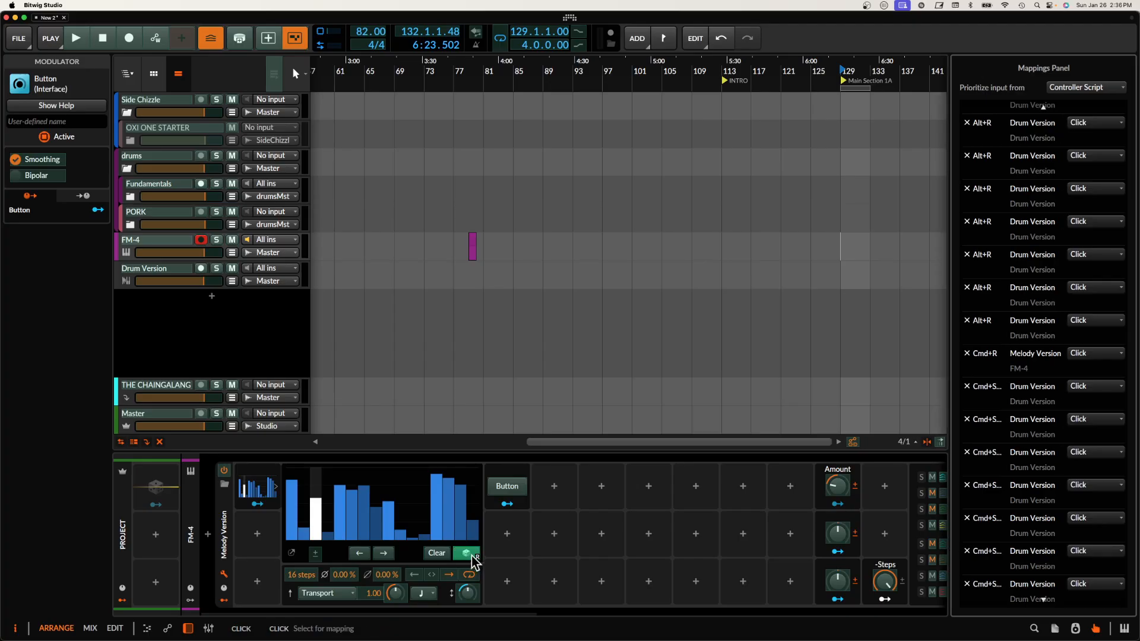
pyautogui.click(1097, 630)
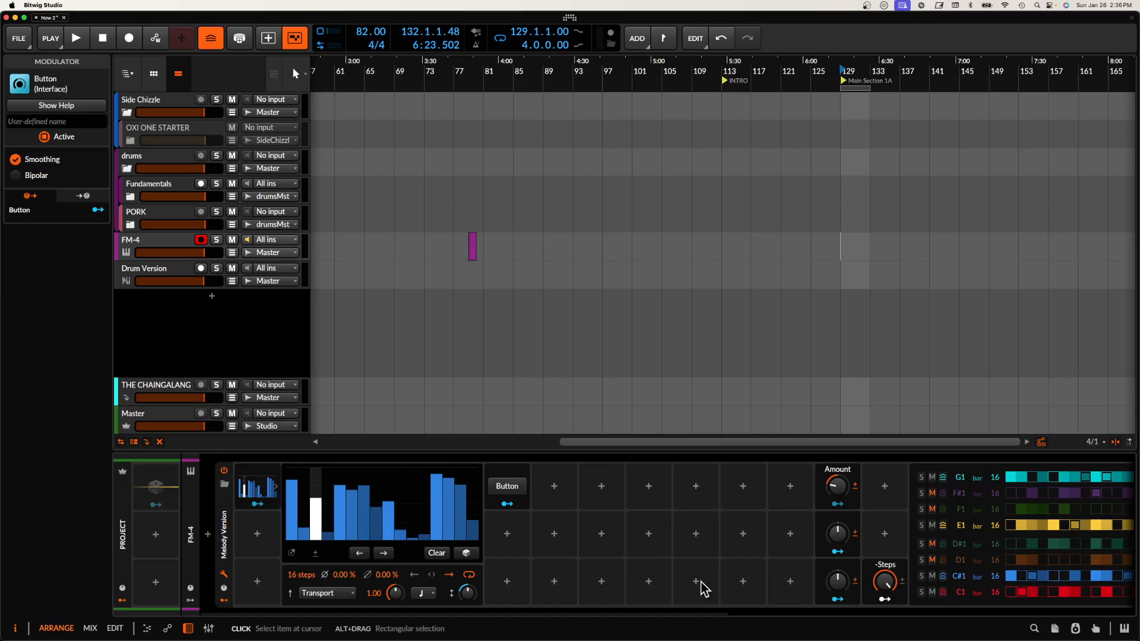
pyautogui.press('super+r')
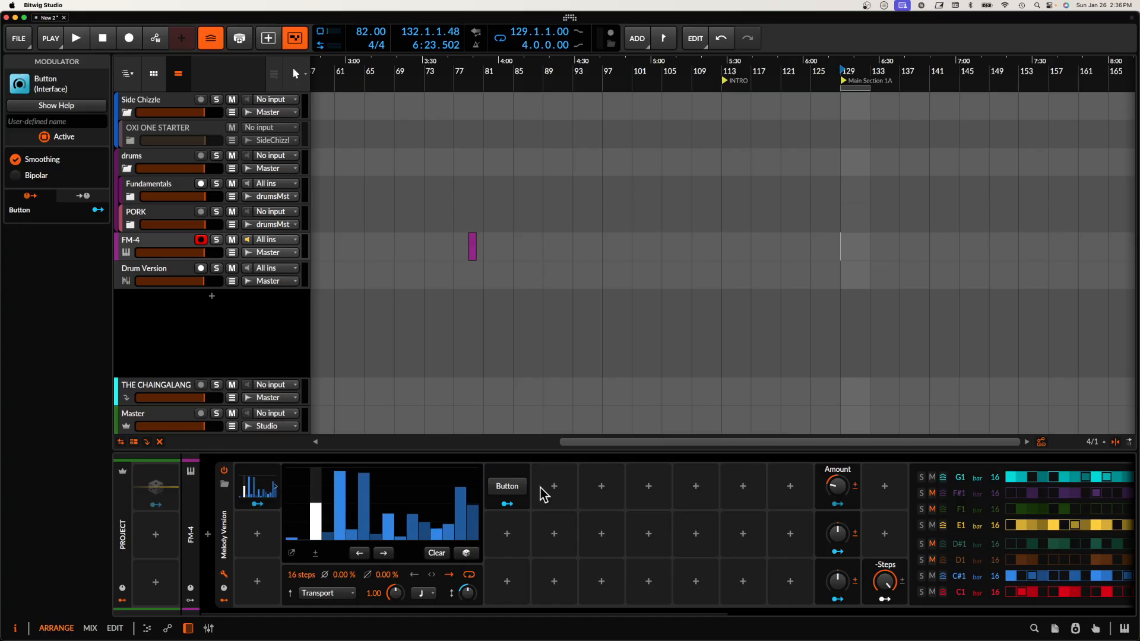
pyautogui.click(521, 475)
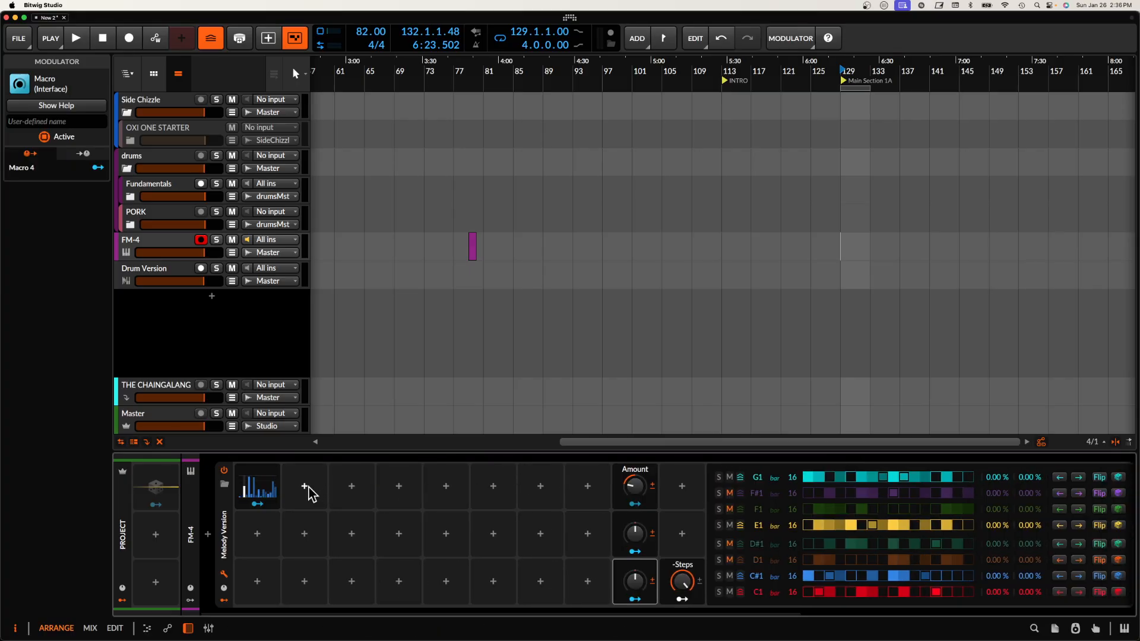
# Duplicate the Steps modulator along the upper row until eight fill it, and reset the Amount macro to 0%.
pyautogui.click(255, 486)
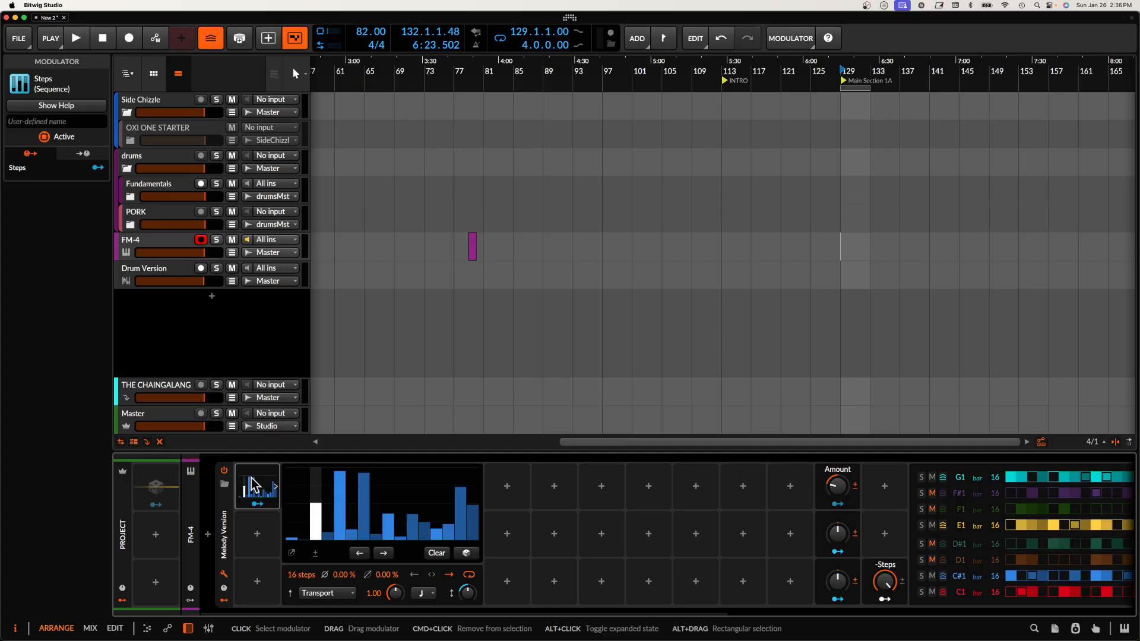
pyautogui.moveTo(255, 485); pyautogui.dragTo(758, 478)
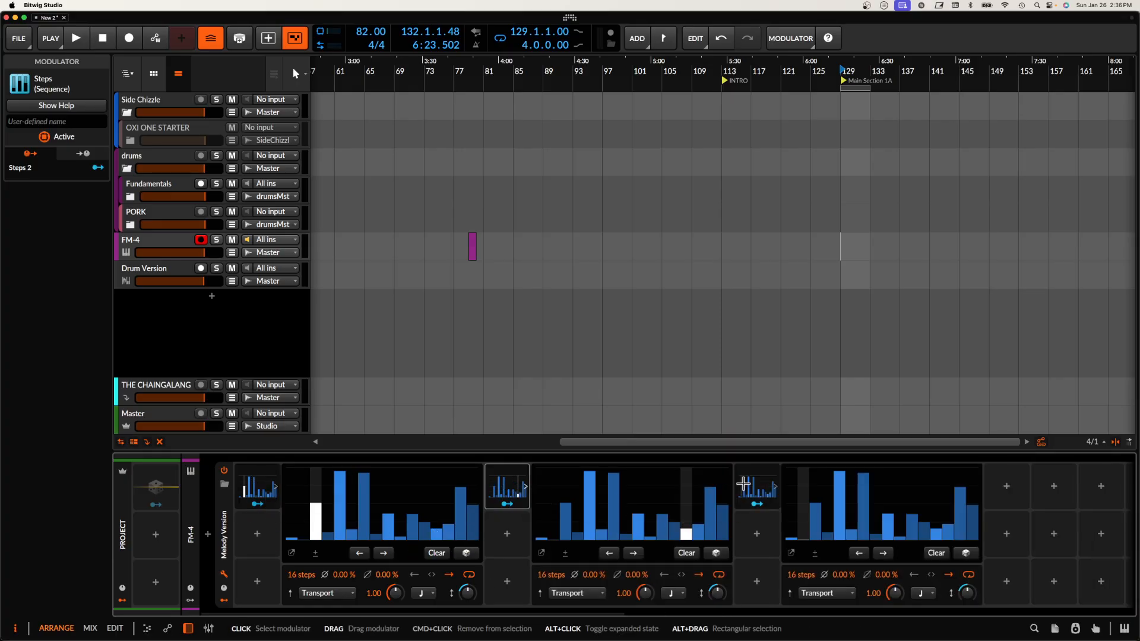
pyautogui.click(511, 490)
pyautogui.click(255, 493)
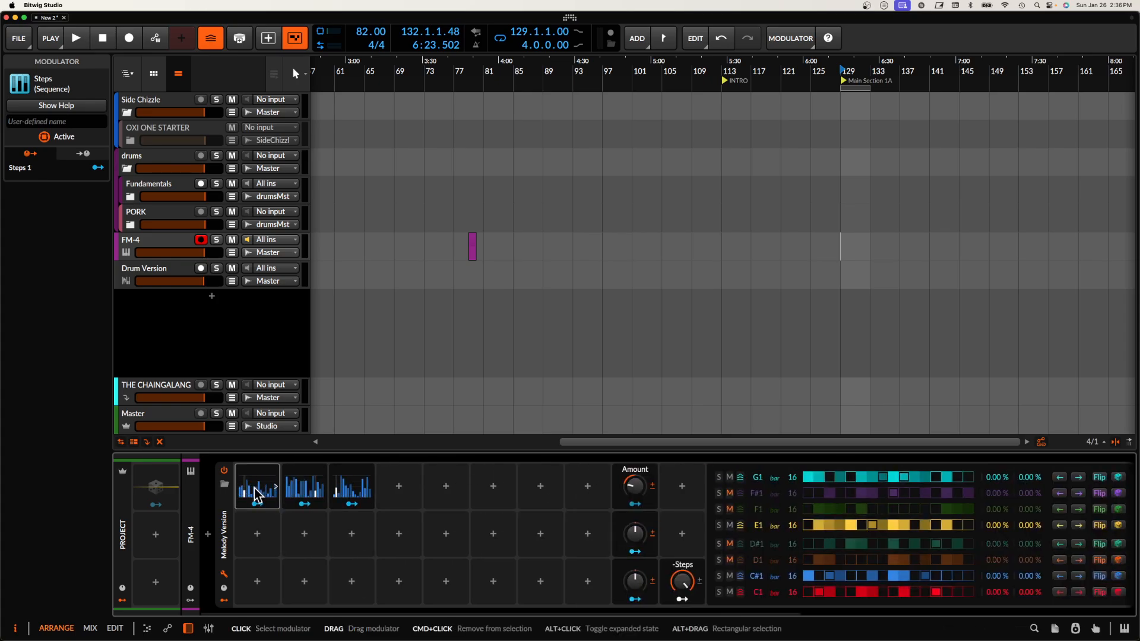
pyautogui.click(342, 487)
pyautogui.moveTo(340, 480); pyautogui.dragTo(587, 490)
pyautogui.doubleClick(637, 483)
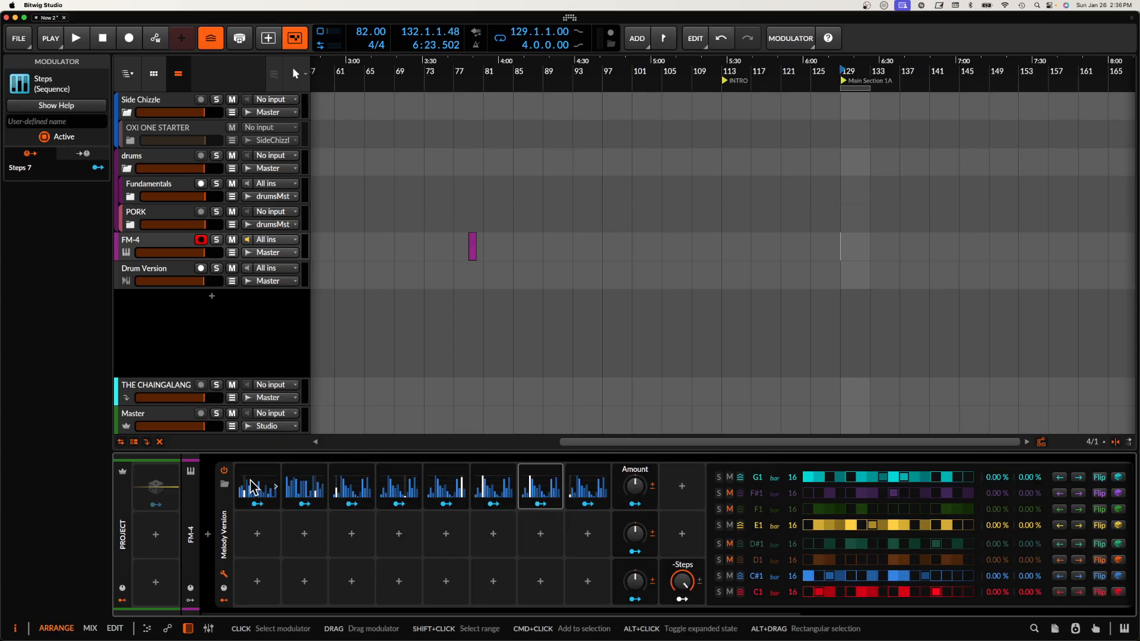
# Undo the Amount macro reset and all the Steps duplications until only the original Steps modulator remains.
pyautogui.press('super+z')
pyautogui.press('super+z')
pyautogui.press('super+z')
pyautogui.press('super+z')
pyautogui.press('super+z')
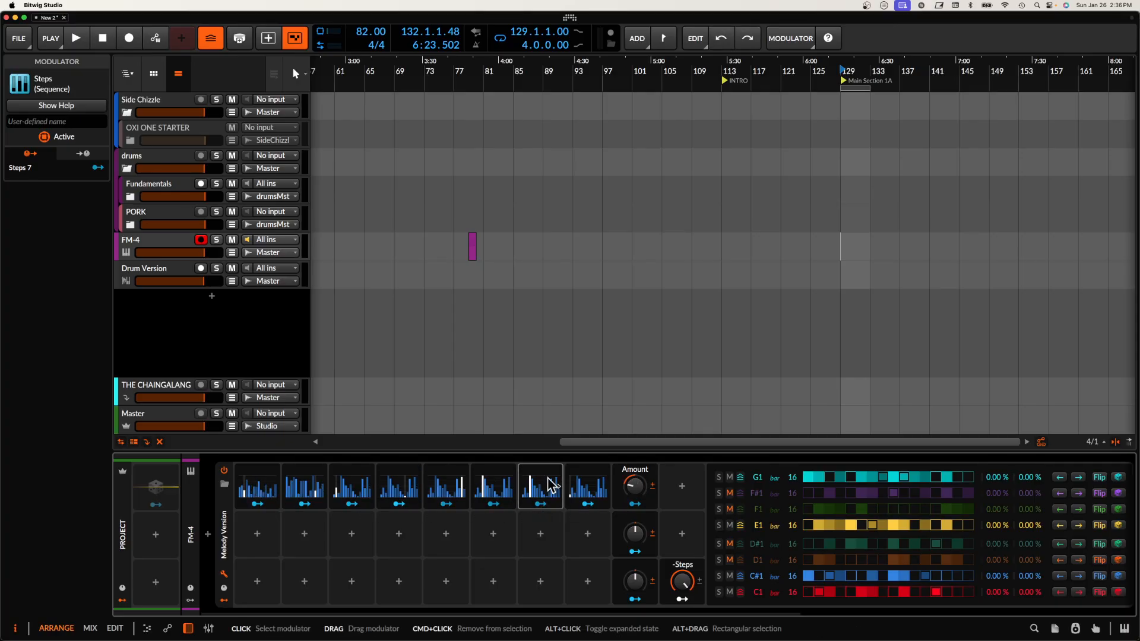
pyautogui.press('super+z')
pyautogui.press('super+z')
pyautogui.press('super+z')
pyautogui.press('super+z')
pyautogui.press('super+z')
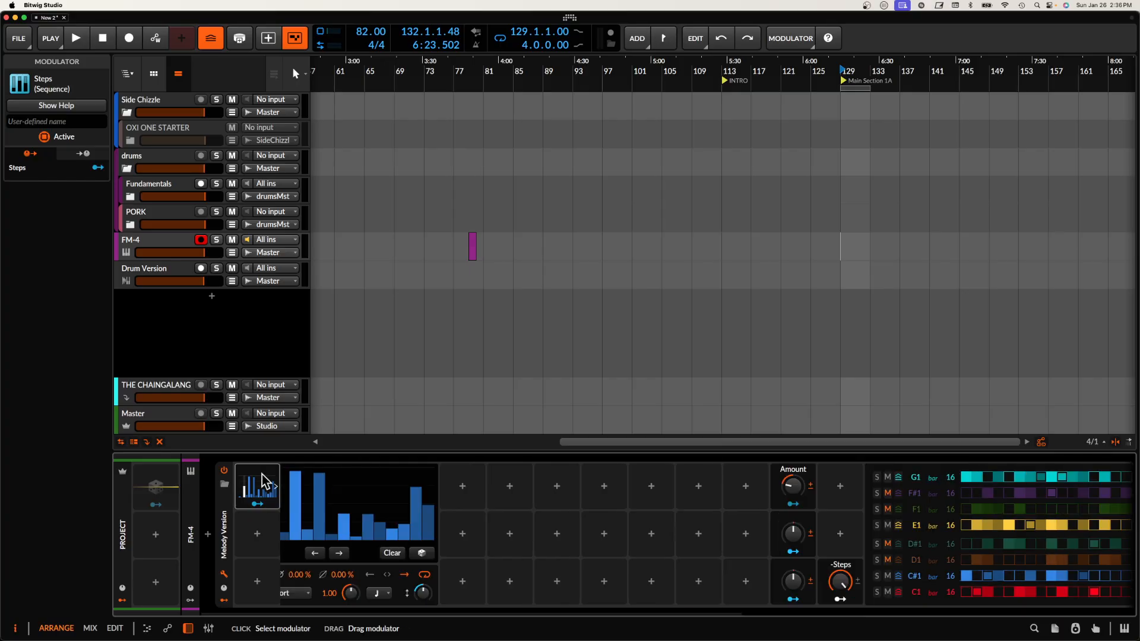
# Make the Steps modulator bipolar and duplicate it along the upper row to have eight in total.
pyautogui.click(275, 485)
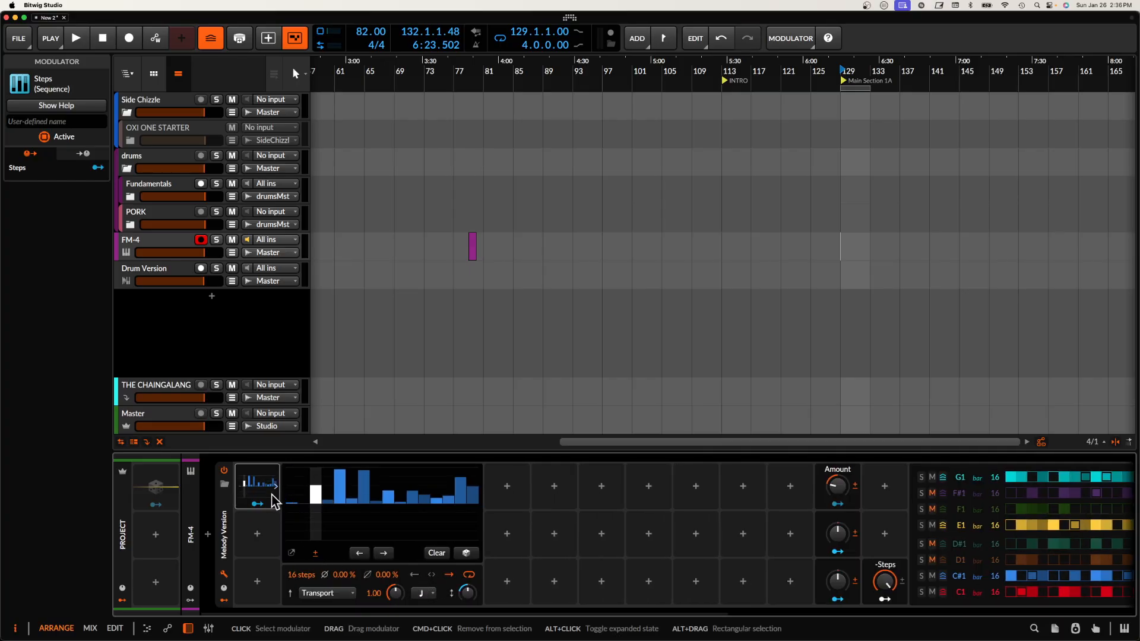
pyautogui.click(257, 487)
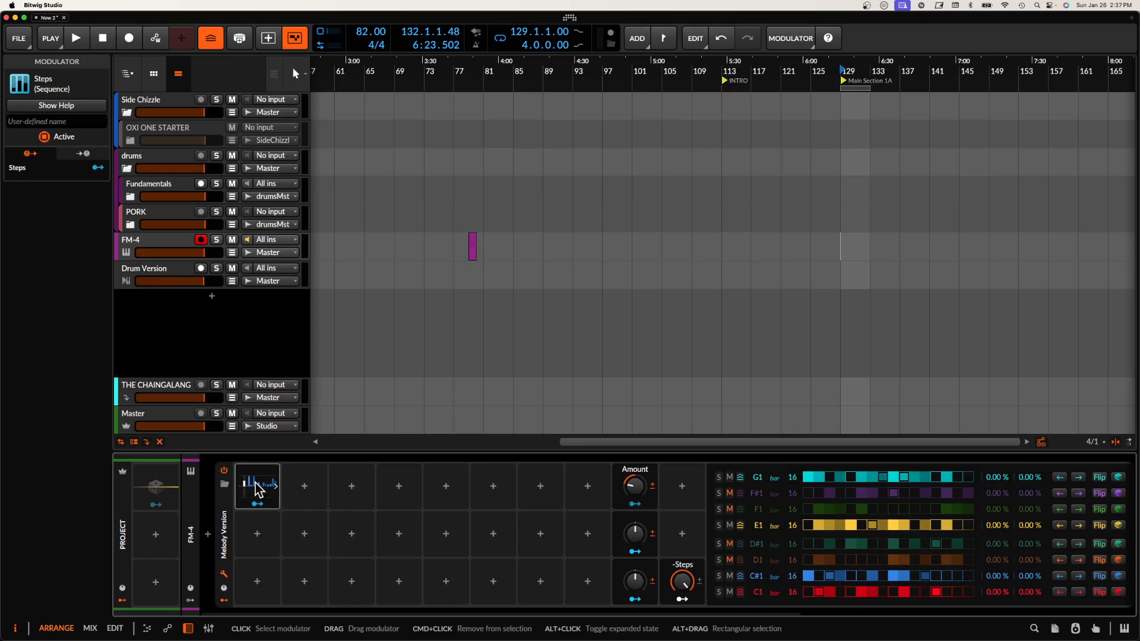
pyautogui.moveTo(257, 487); pyautogui.dragTo(578, 490)
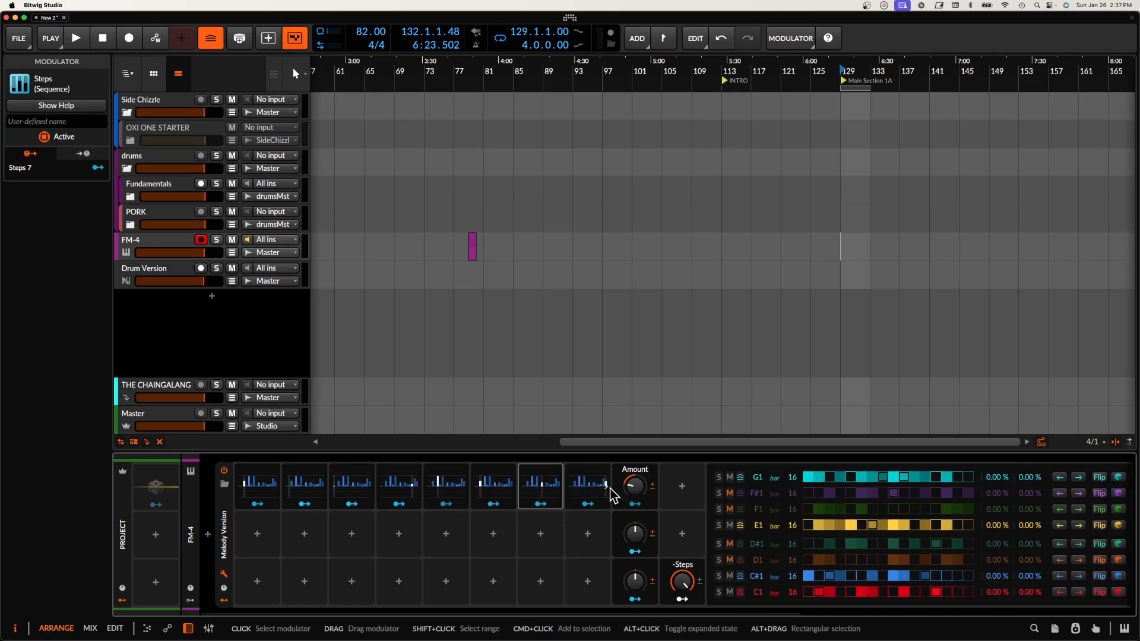
# Draw descending negative values near the end of the eighth Steps modulator's pattern and return the Amount macro to 0%.
pyautogui.click(593, 491)
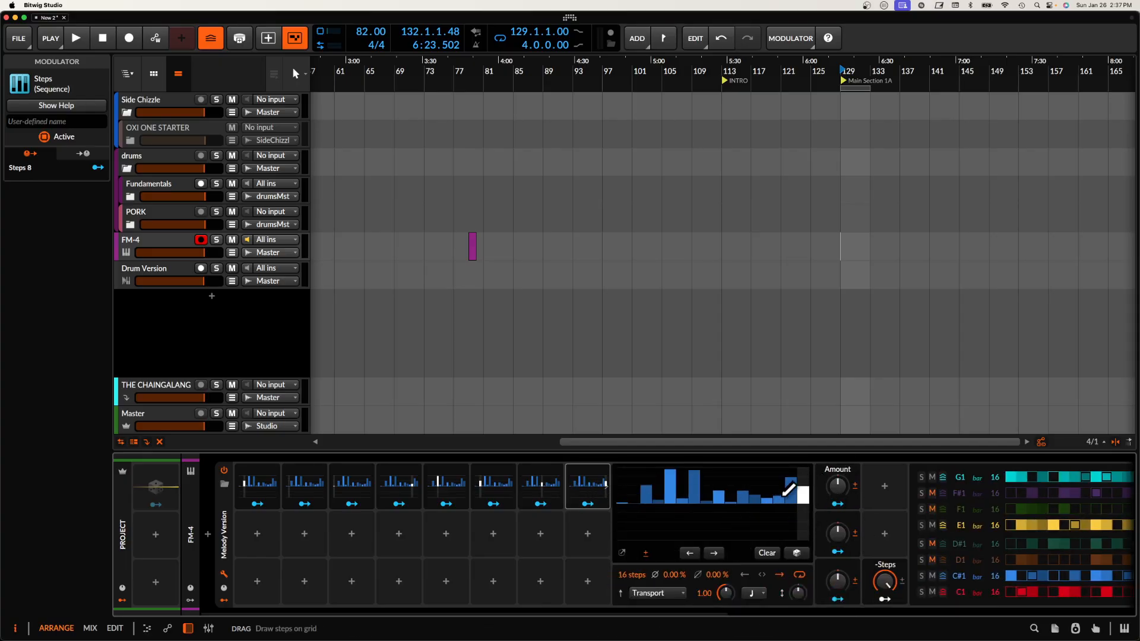
pyautogui.moveTo(837, 486)
pyautogui.mouseDown()
pyautogui.moveTo(837, 511)
pyautogui.moveTo(791, 521)
pyautogui.moveTo(740, 474)
pyautogui.mouseUp()
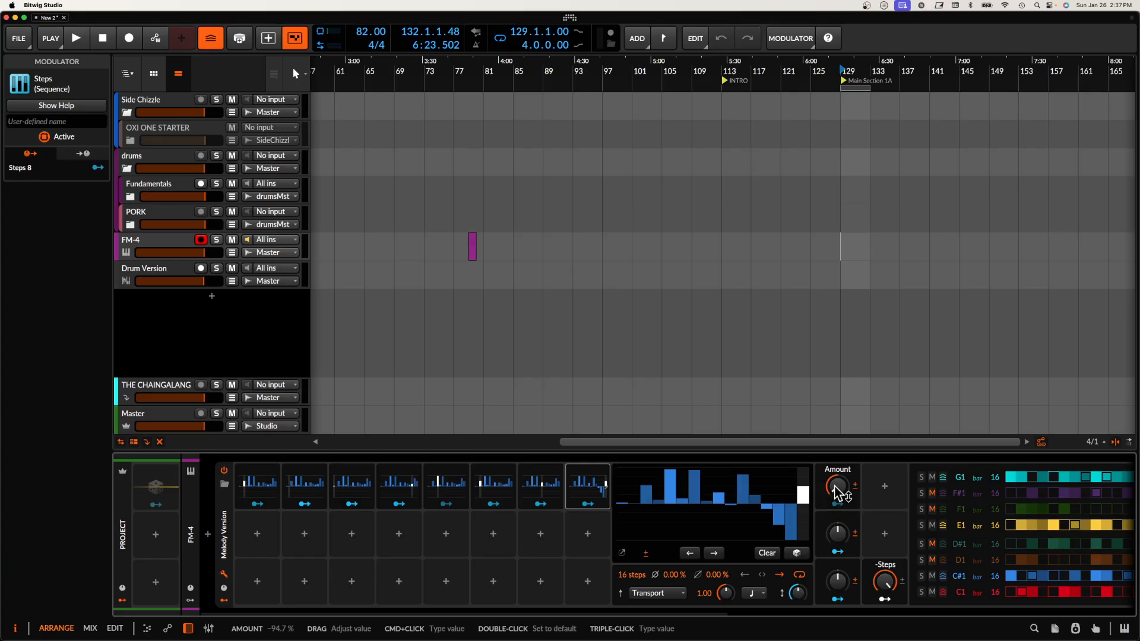
pyautogui.moveTo(837, 485)
pyautogui.mouseDown()
pyautogui.moveTo(837, 458)
pyautogui.moveTo(840, 493)
pyautogui.mouseUp()
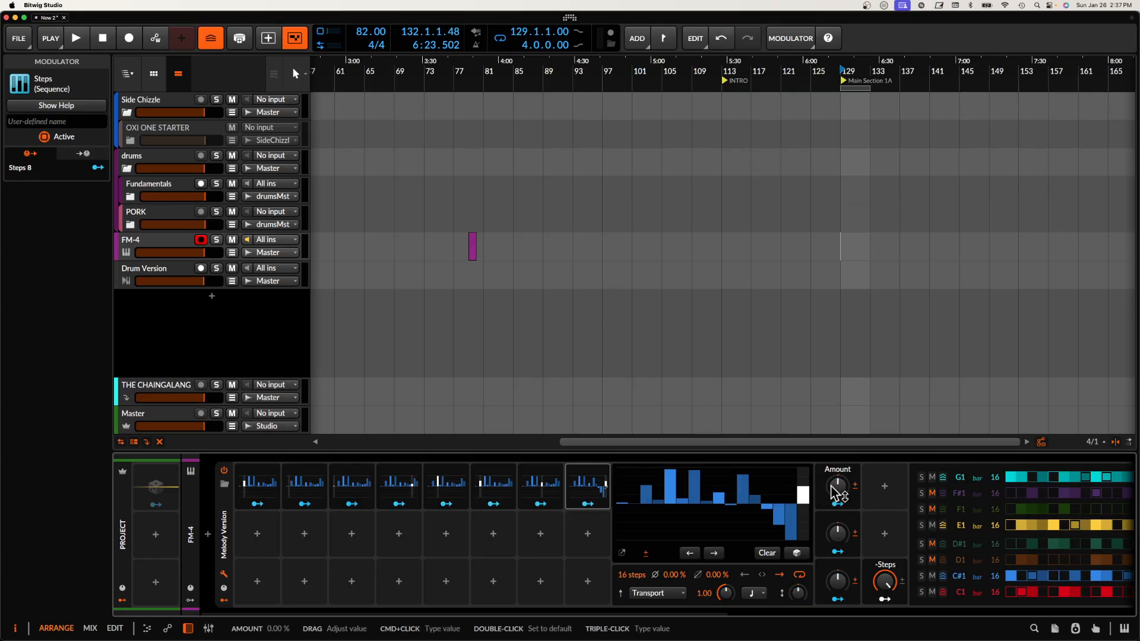
# Review the timebase options of the eighth Steps modulator and leave its quarter-note setting in place.
pyautogui.hscroll(4, 837, 493)
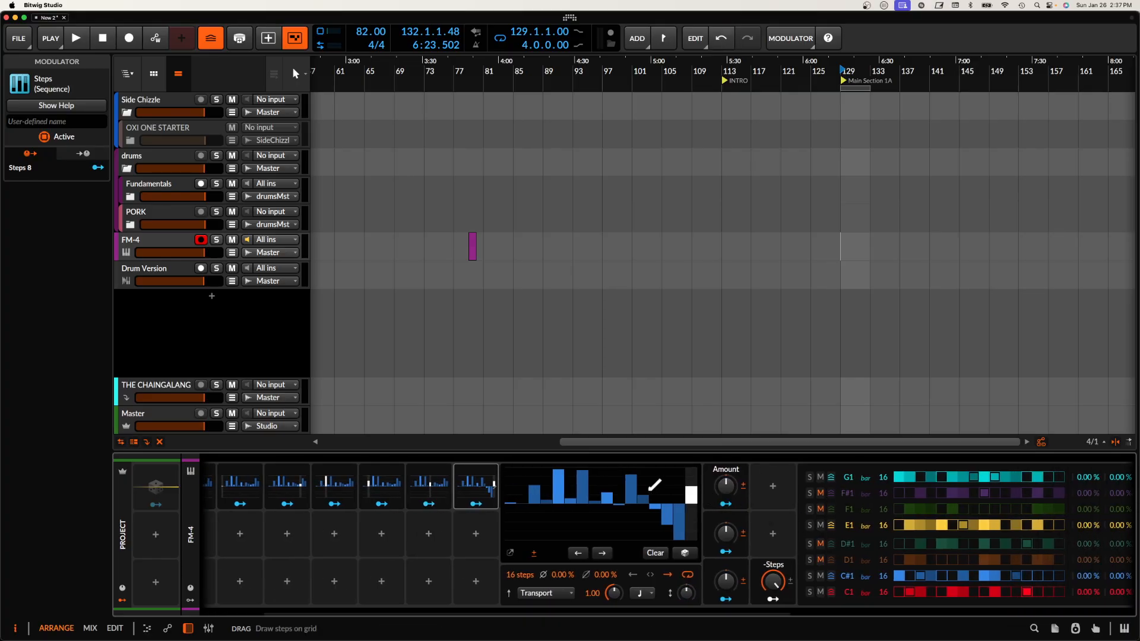
pyautogui.hscroll(-4, 655, 485)
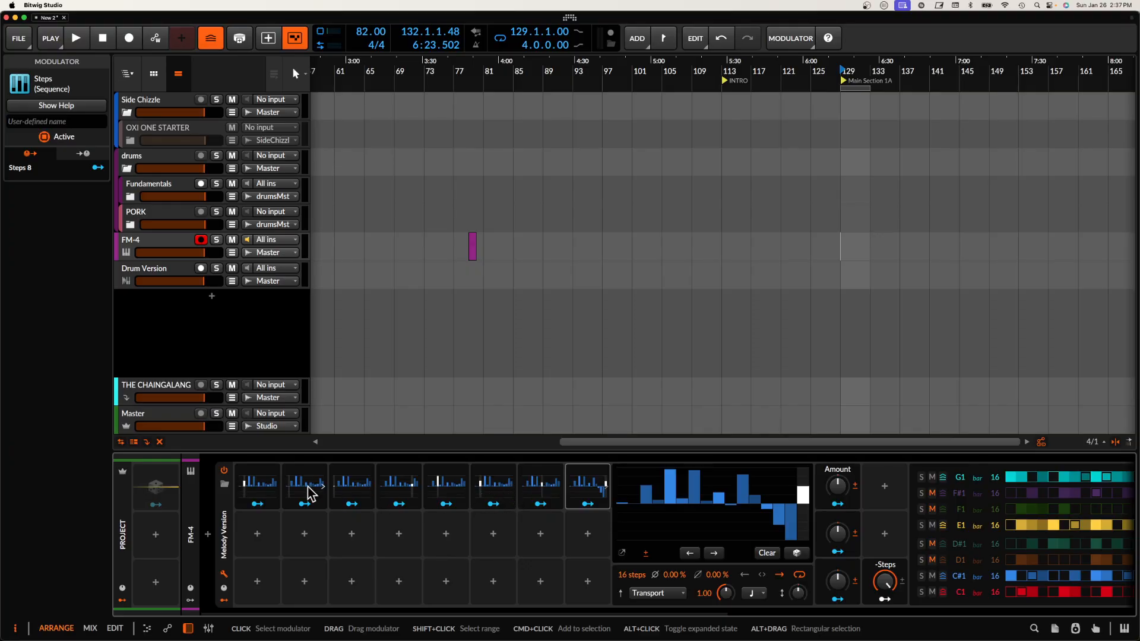
pyautogui.hscroll(1, 721, 582)
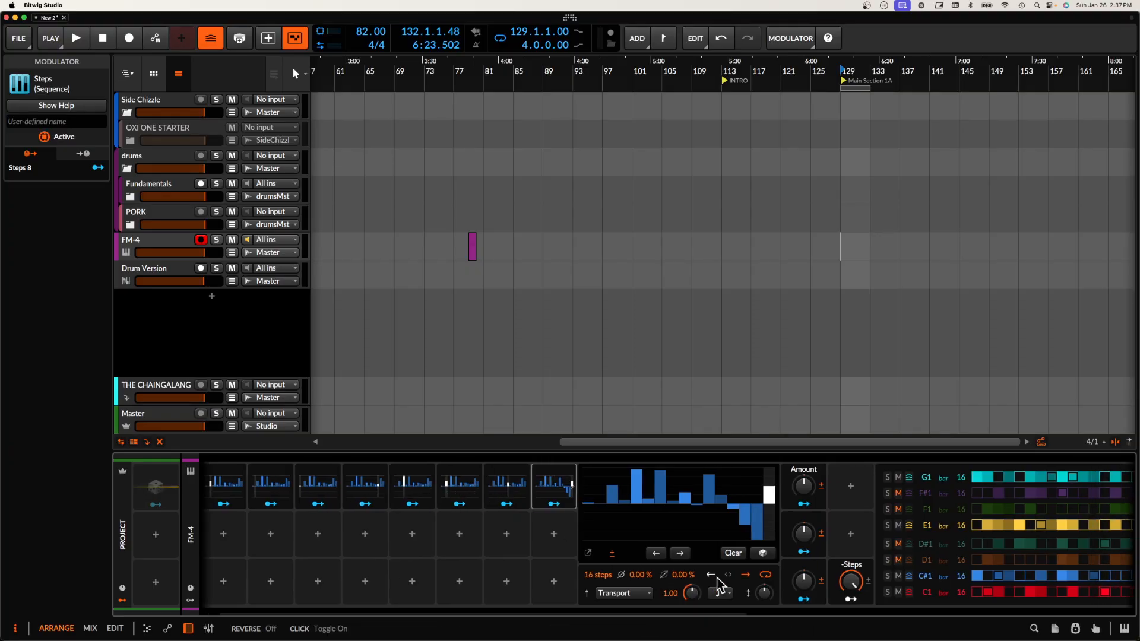
pyautogui.click(716, 593)
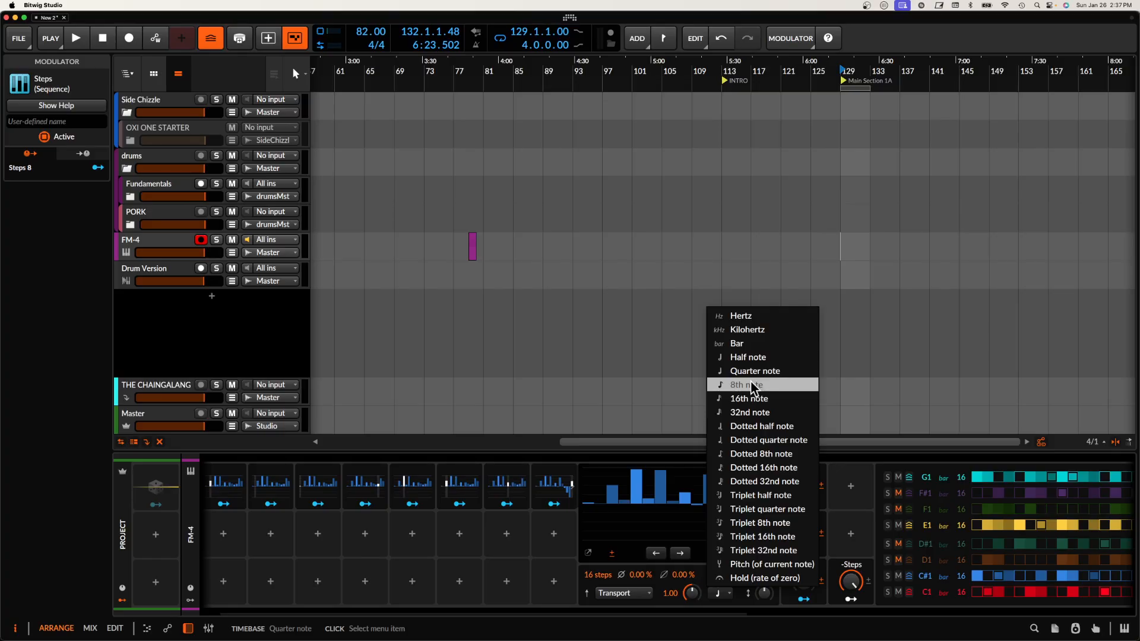
pyautogui.click(443, 491)
pyautogui.hscroll(-1, 457, 492)
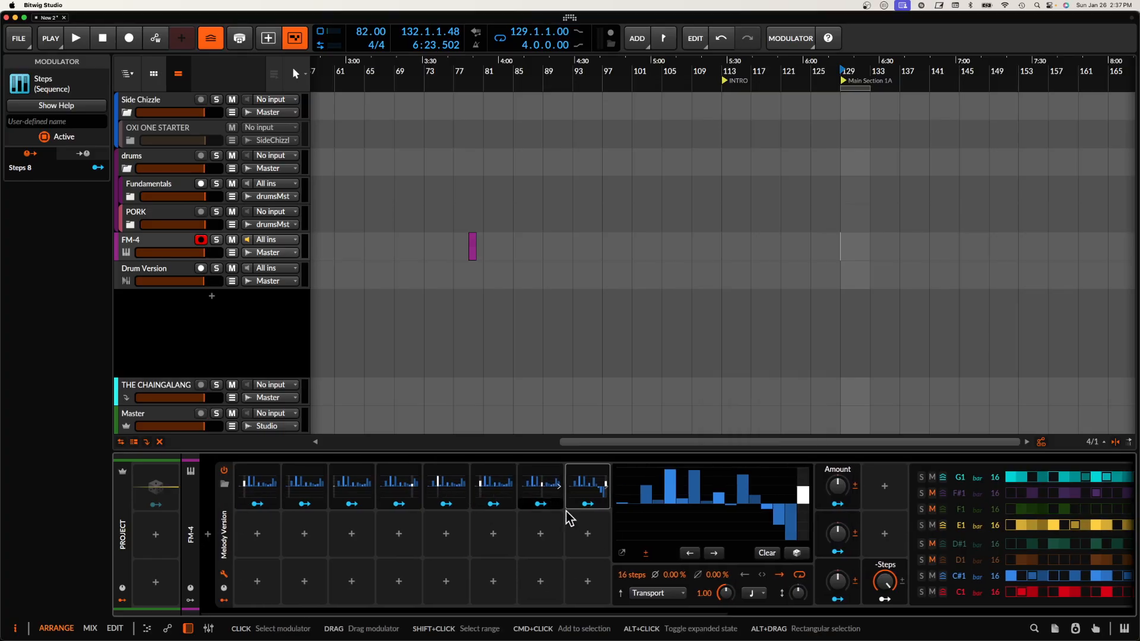
# Expand the first Steps modulator and map it to the G1 lane's timing offset with a modulation amount of 2.000.
pyautogui.click(264, 488)
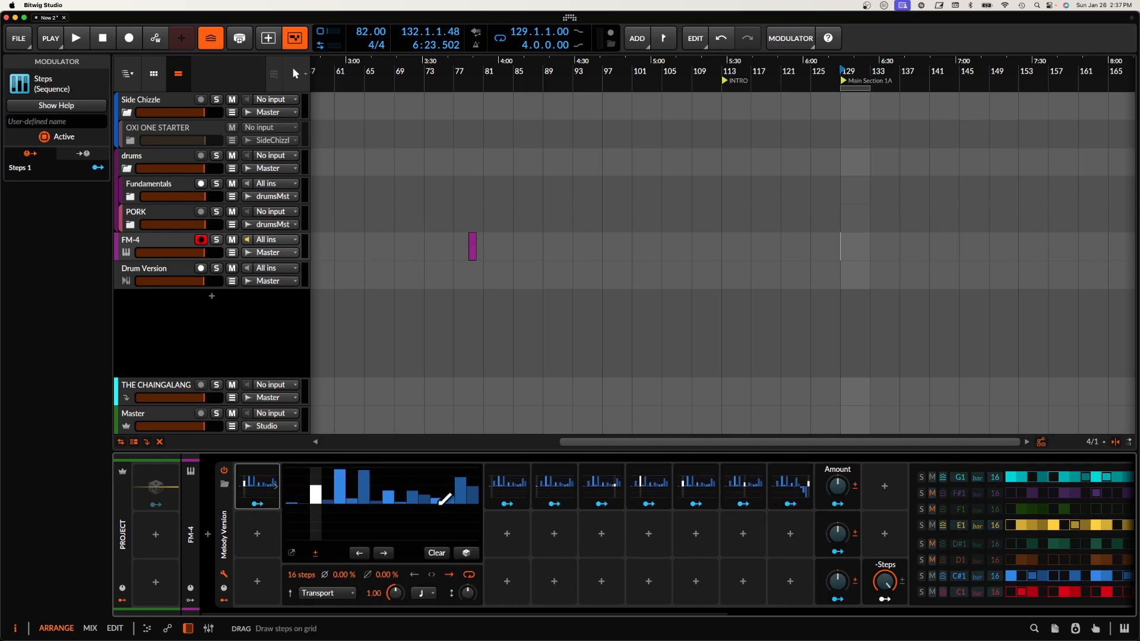
pyautogui.hscroll(7, 445, 500)
pyautogui.moveTo(984, 477); pyautogui.dragTo(984, 477)
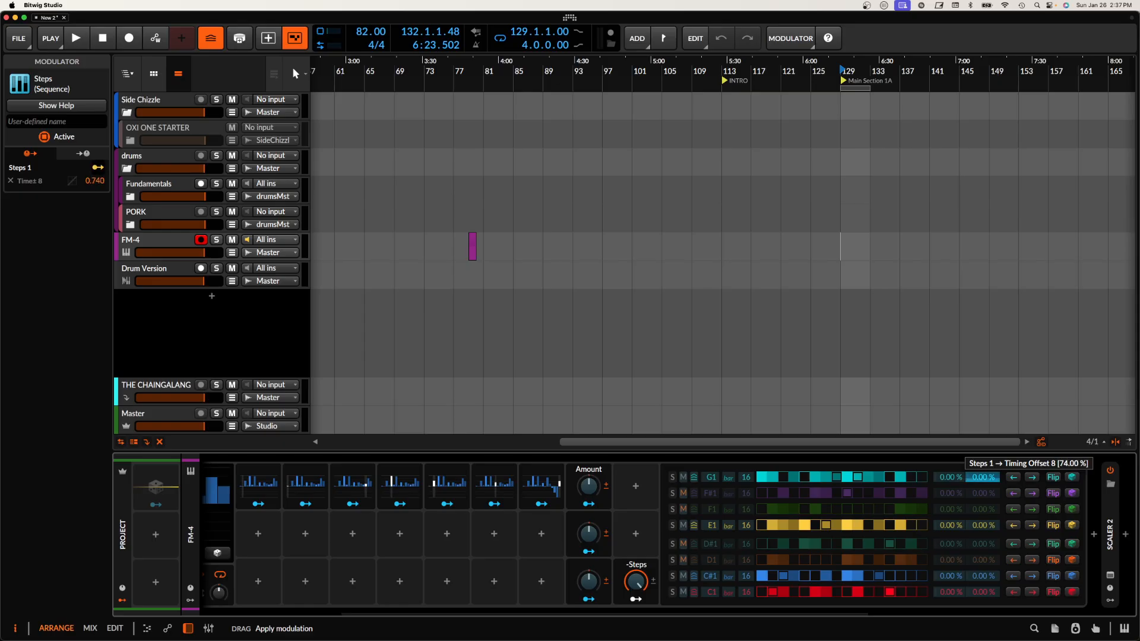
pyautogui.moveTo(984, 478); pyautogui.dragTo(984, 478)
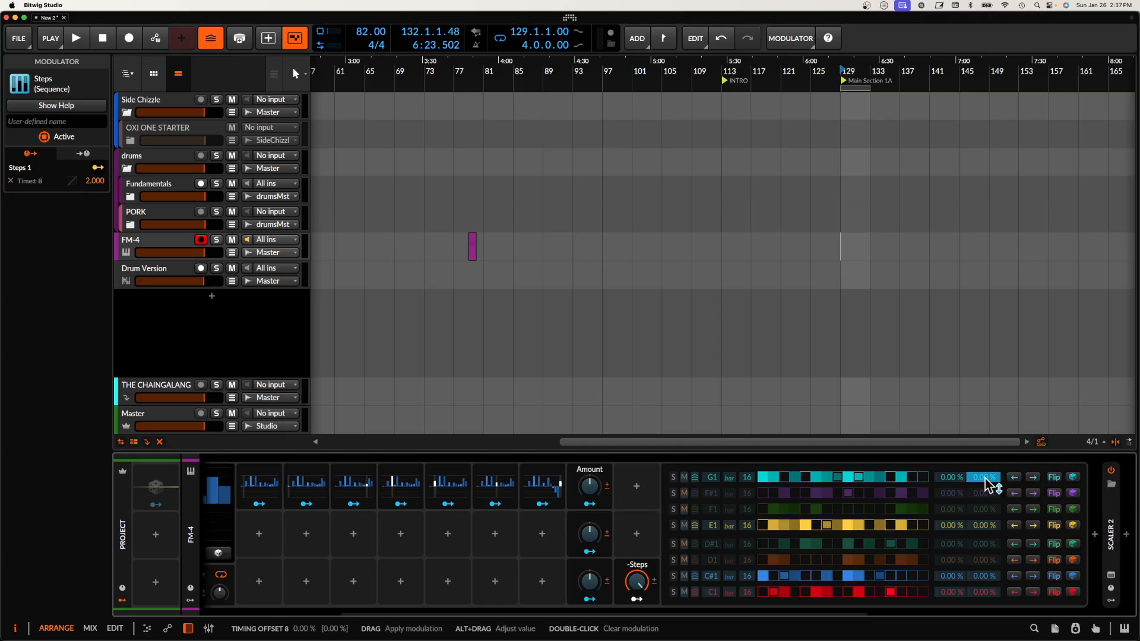
# Start playback and solo the G1 lane with its rate set to 8th note.
pyautogui.hscroll(-7, 873, 487)
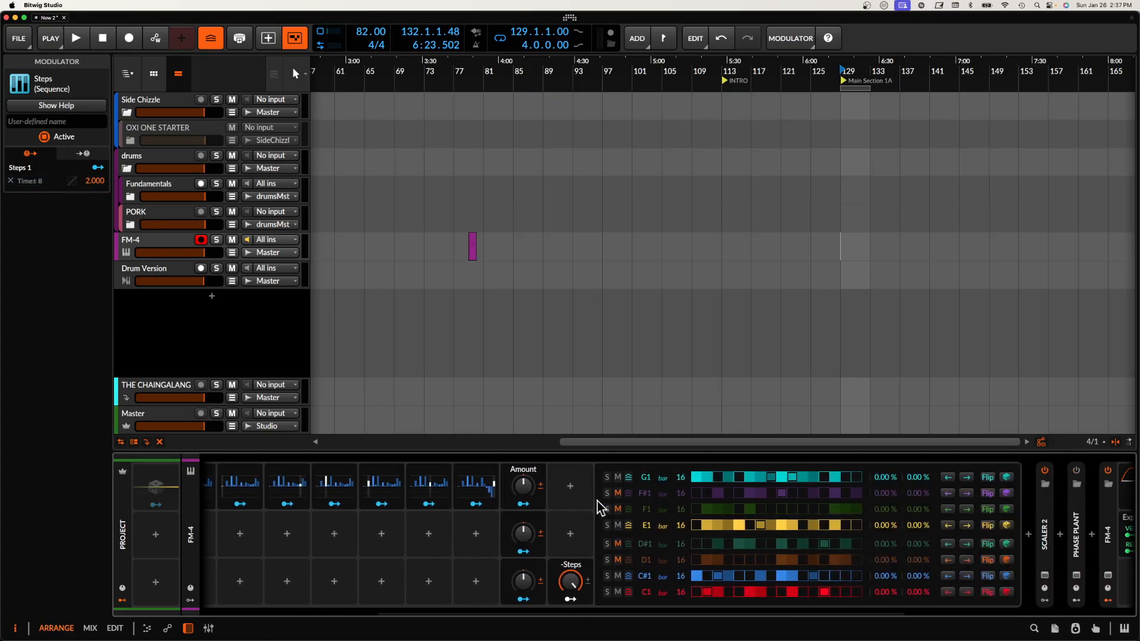
pyautogui.hscroll(5, 598, 501)
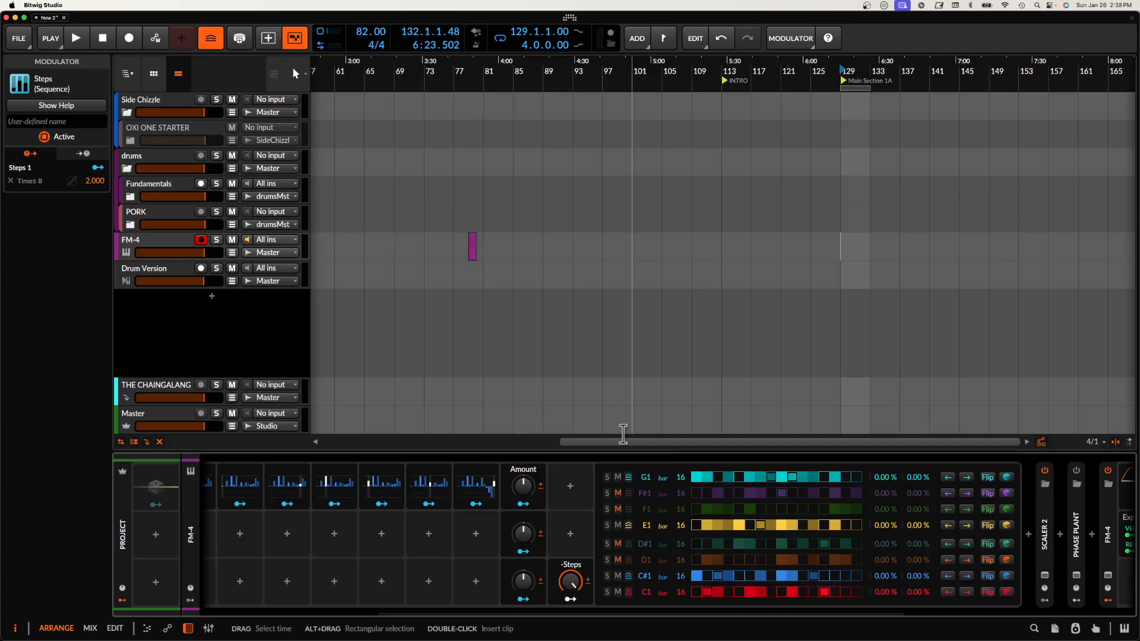
pyautogui.press('space')
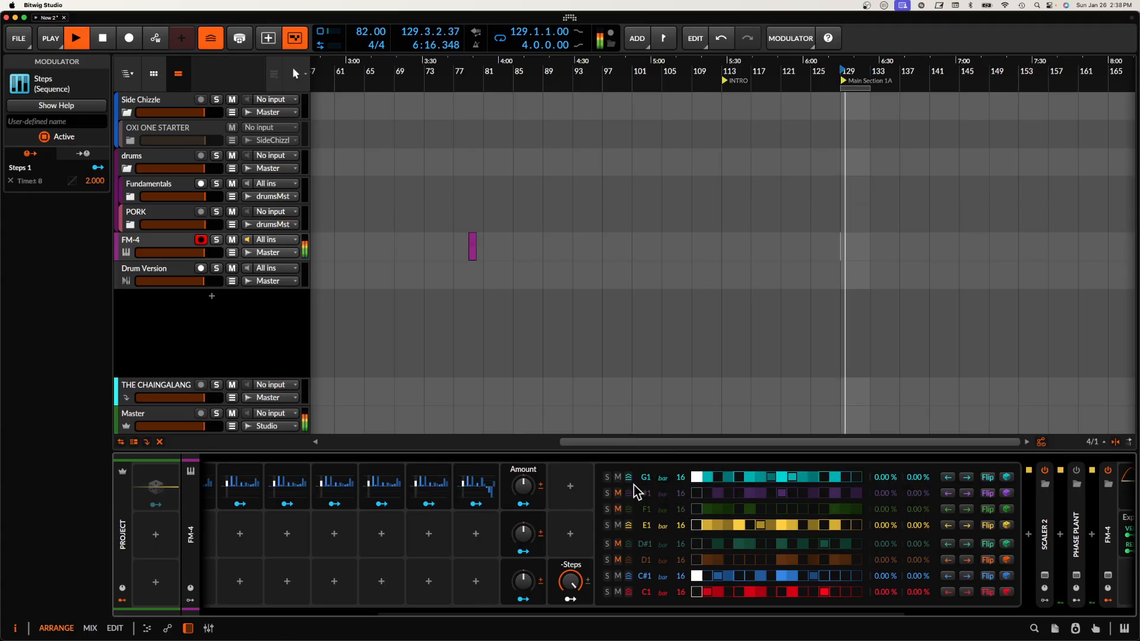
pyautogui.click(607, 477)
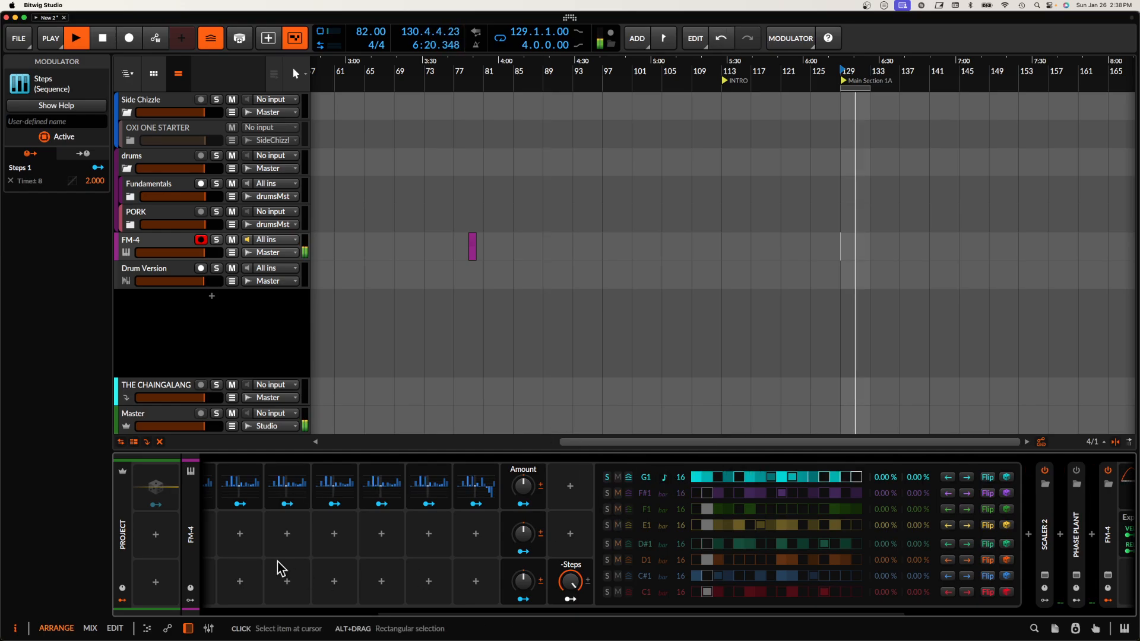
# Switch the Stepwise device's mode to Pulse.
pyautogui.hscroll(-6, 279, 567)
pyautogui.click(224, 535)
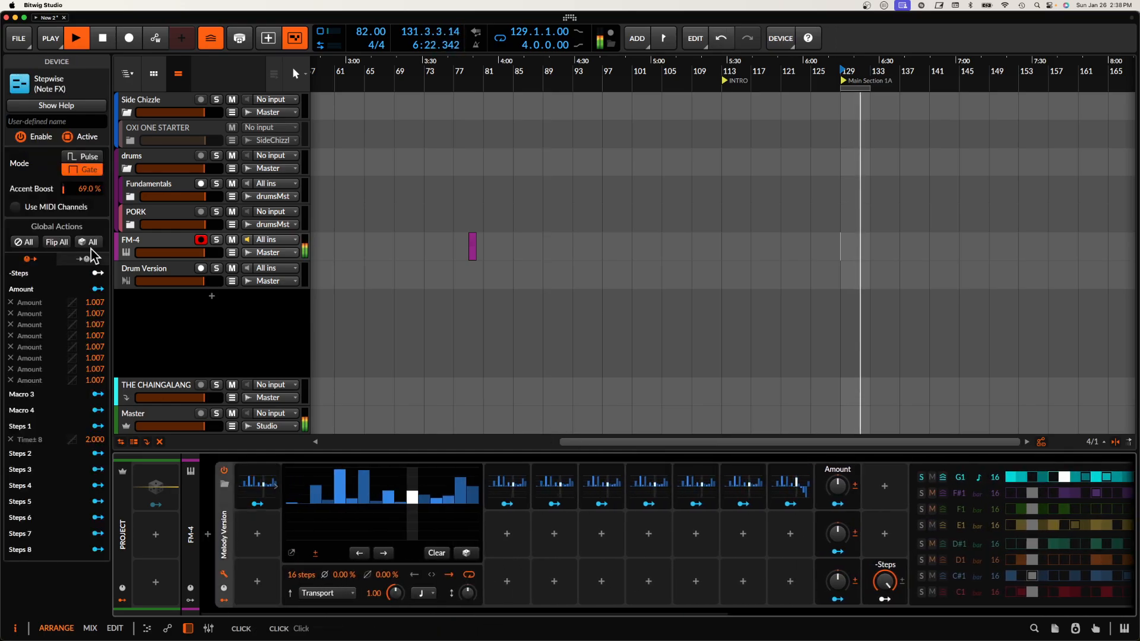
# Try the G1 lane's timing offset at 100% and 60.7%, and reset it to 0%.
pyautogui.hscroll(10, 593, 503)
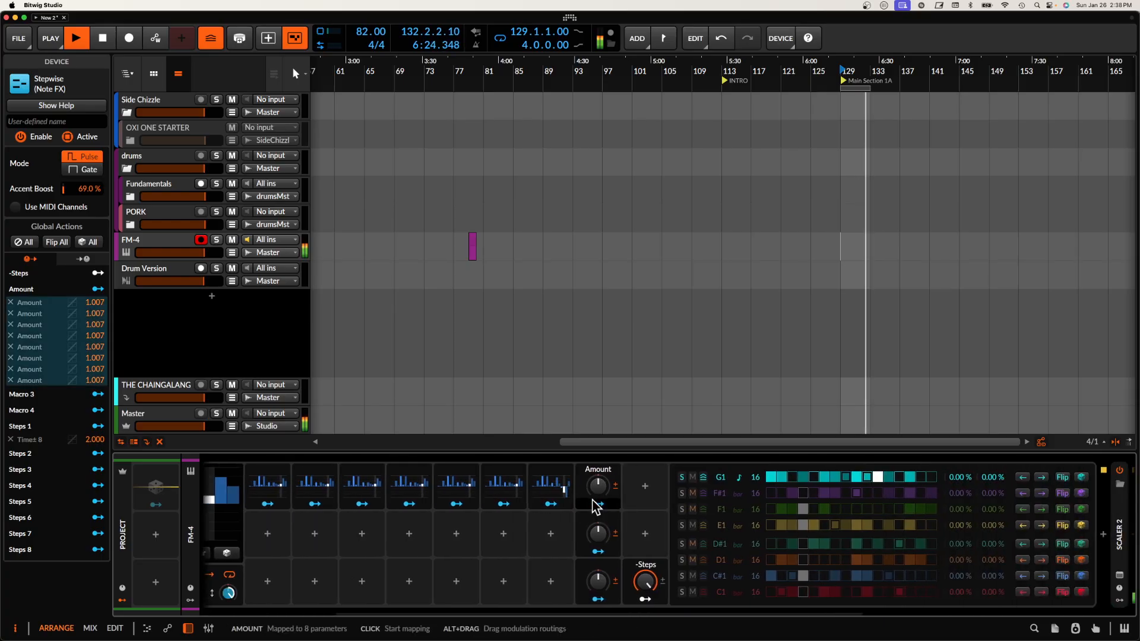
pyautogui.moveTo(681, 478); pyautogui.dragTo(681, 410)
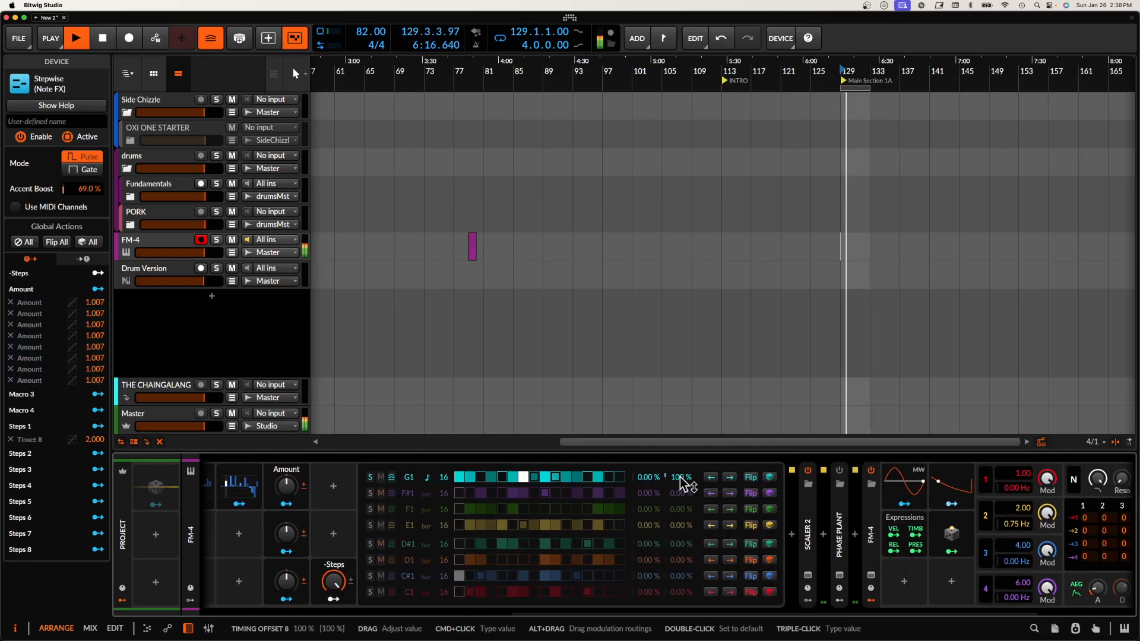
pyautogui.moveTo(681, 478); pyautogui.dragTo(681, 505)
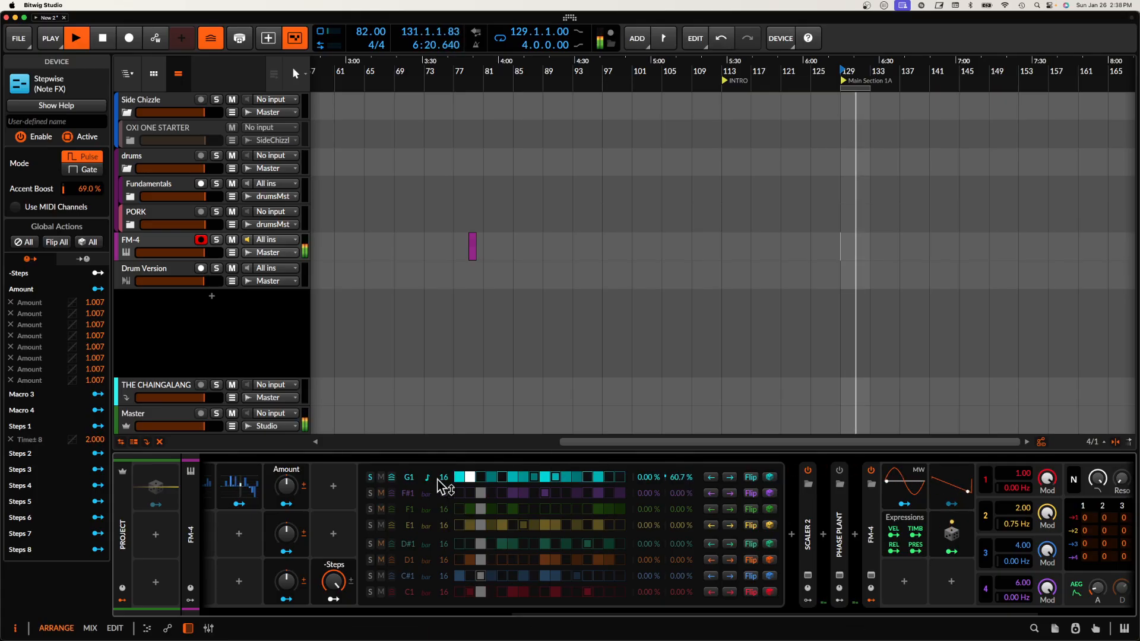
pyautogui.doubleClick(681, 478)
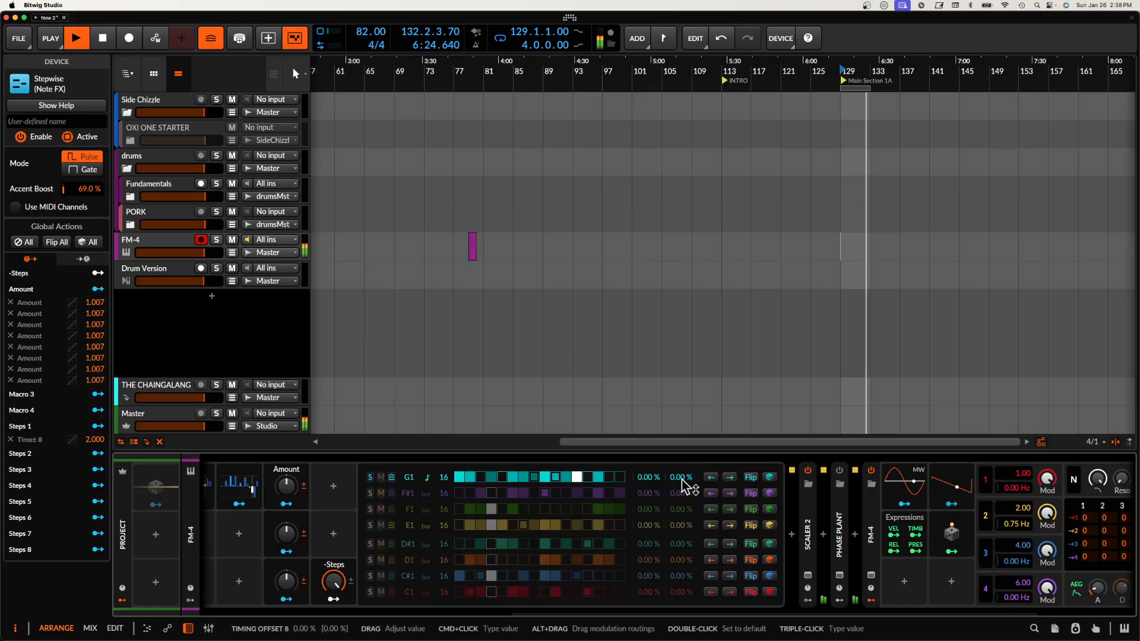
# Set the first Steps modulator's amount on the G1 timing offset to 0.5 and stop playback.
pyautogui.hscroll(-10, 687, 485)
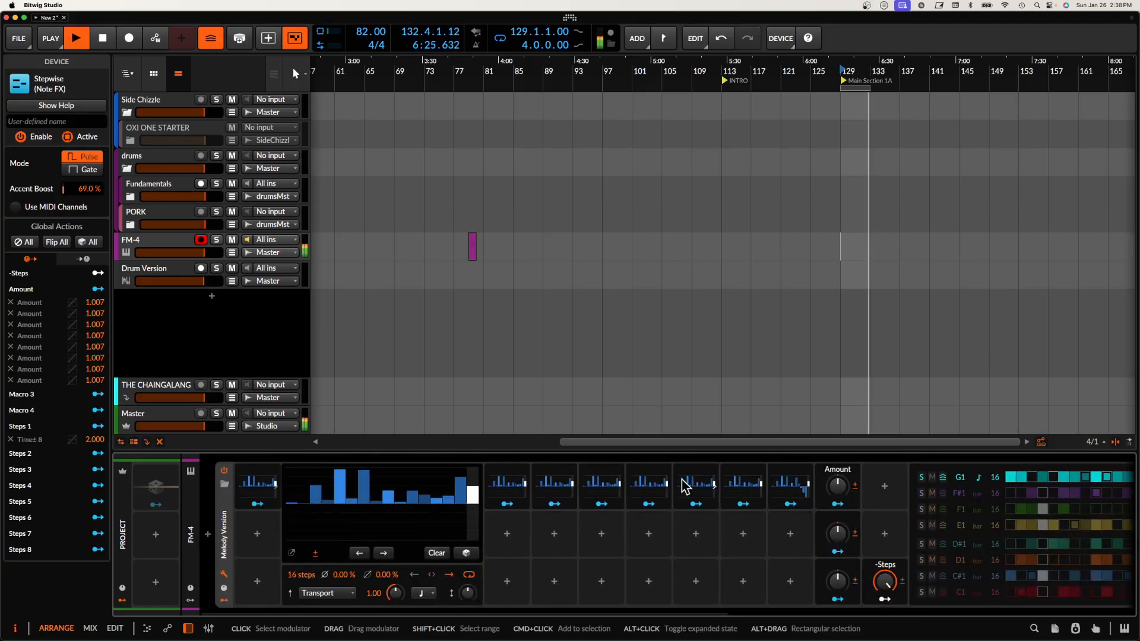
pyautogui.click(255, 498)
pyautogui.doubleClick(95, 181)
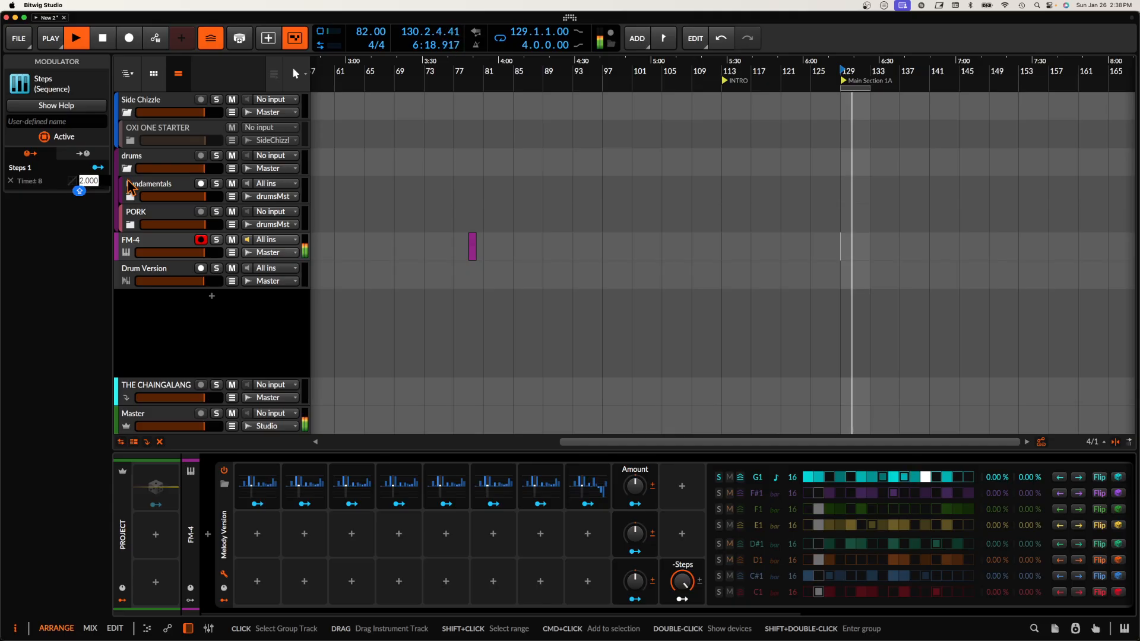
pyautogui.write('0.5')
pyautogui.press('Return')
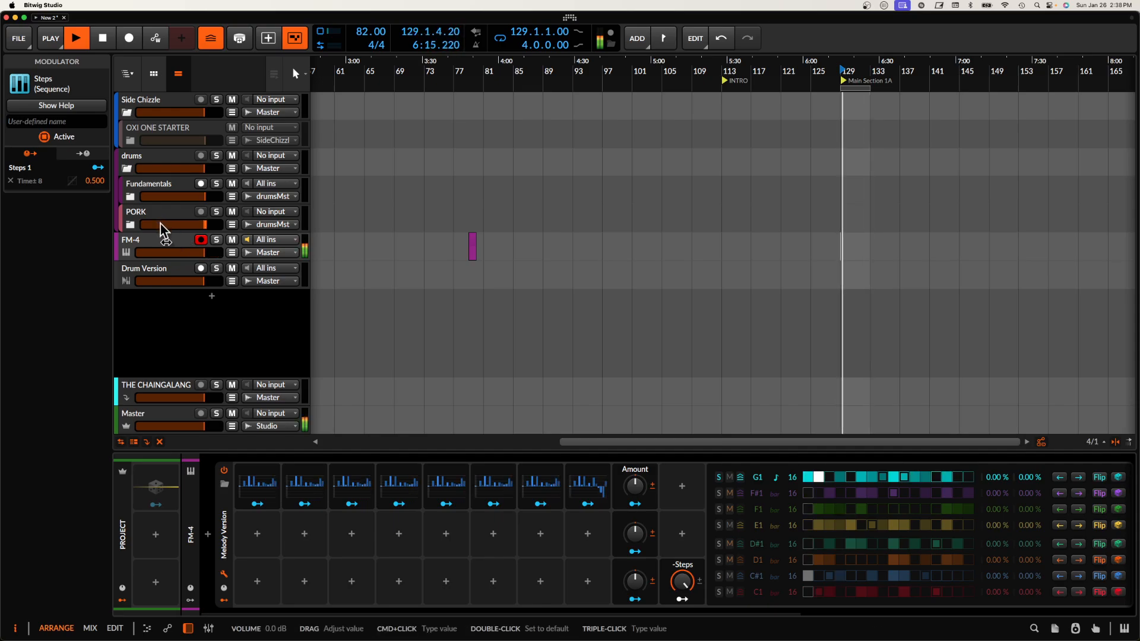
pyautogui.press('space')
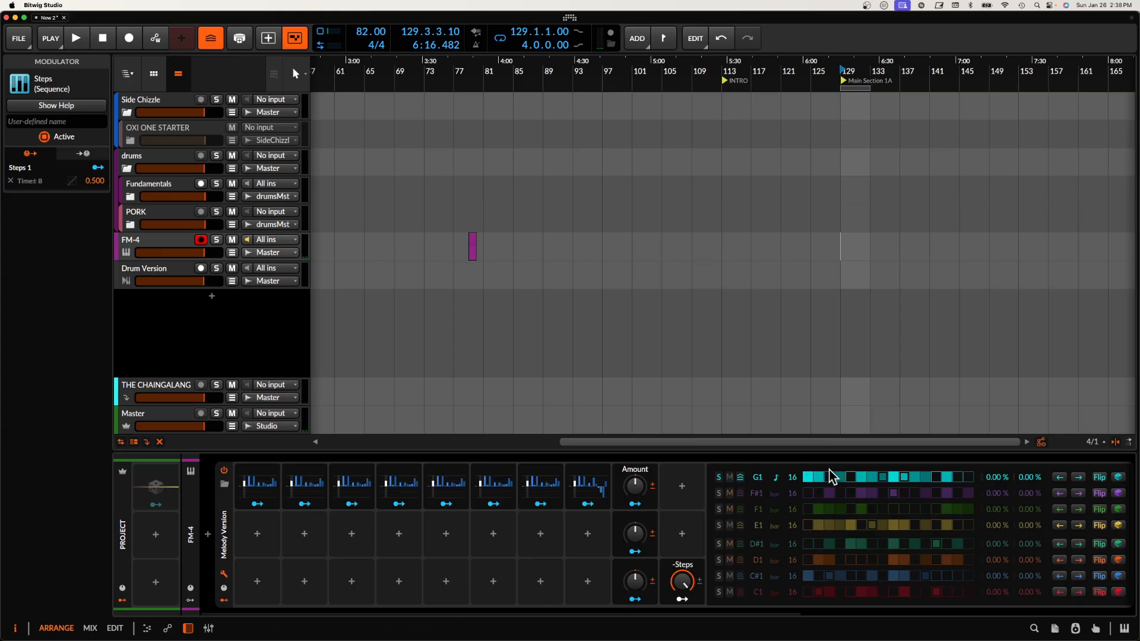
# Map the second Steps modulator to the F#1 lane's timing offset with an amount of about 0.57.
pyautogui.click(839, 477)
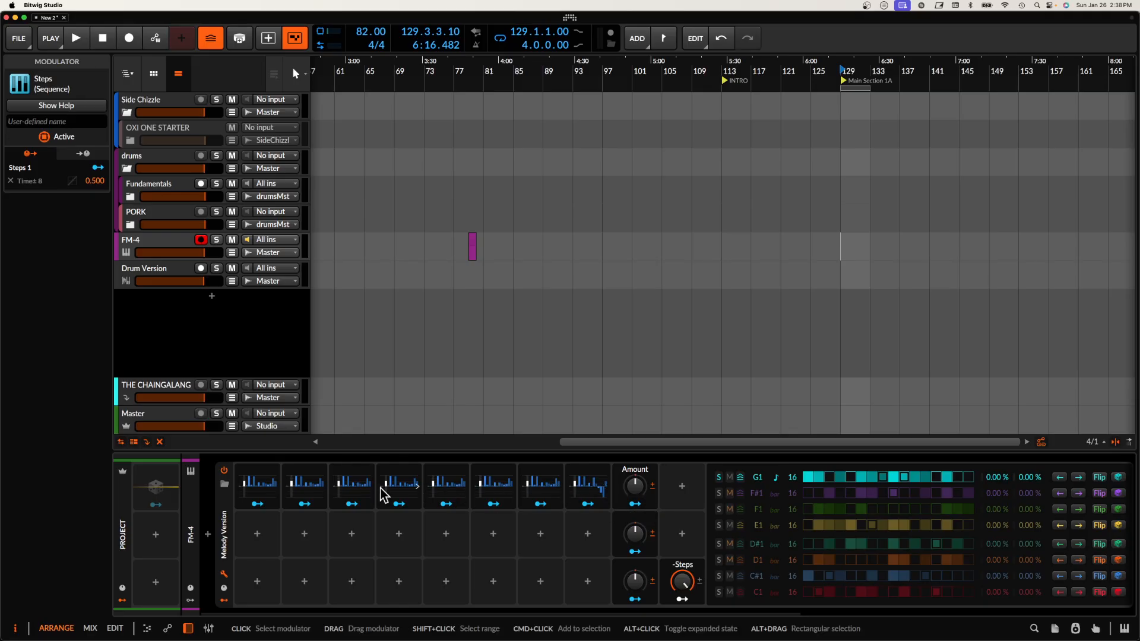
pyautogui.doubleClick(255, 491)
pyautogui.doubleClick(255, 490)
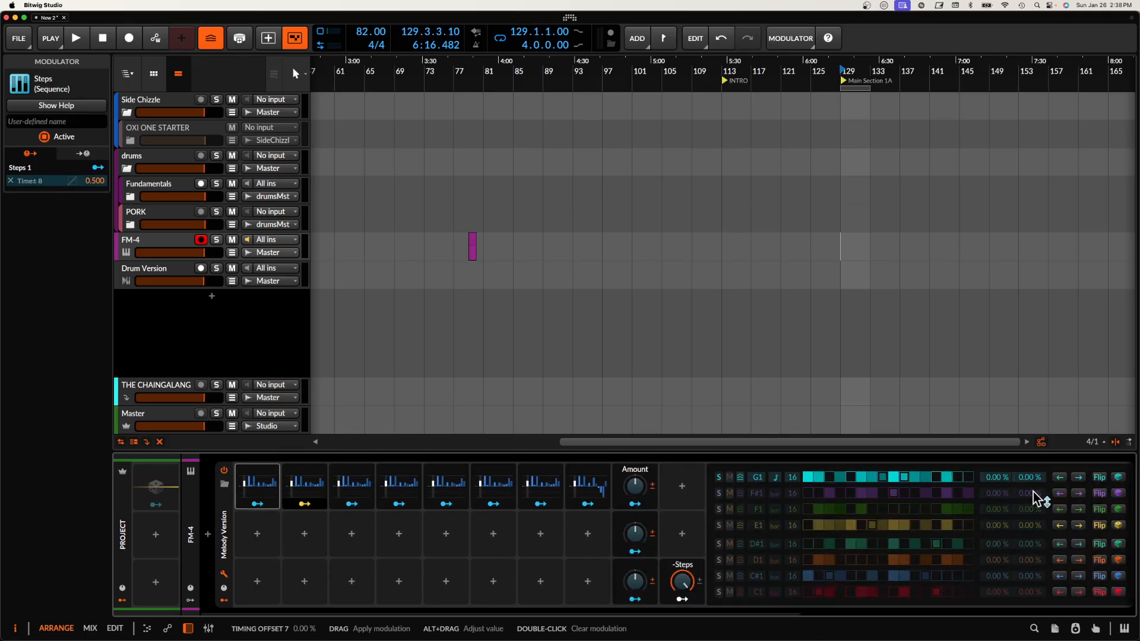
pyautogui.moveTo(1031, 502); pyautogui.dragTo(1028, 498)
pyautogui.click(308, 507)
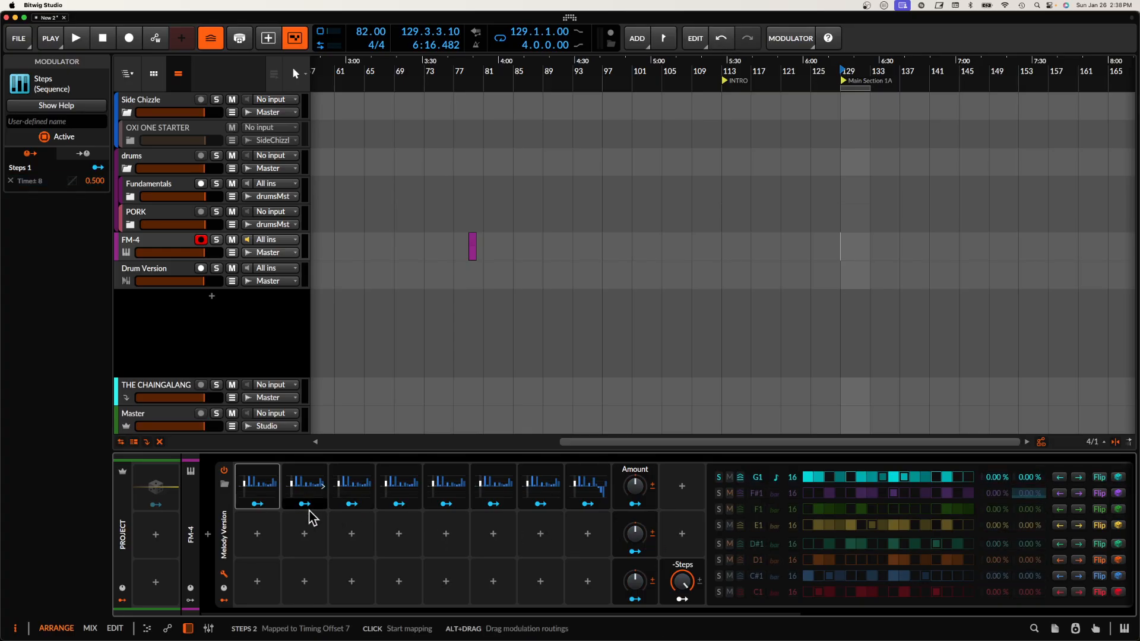
# Map the third Steps modulator to the F1 lane's timing offset with an amount of about 0.27.
pyautogui.click(351, 504)
pyautogui.moveTo(1029, 494); pyautogui.dragTo(1029, 493)
pyautogui.click(351, 504)
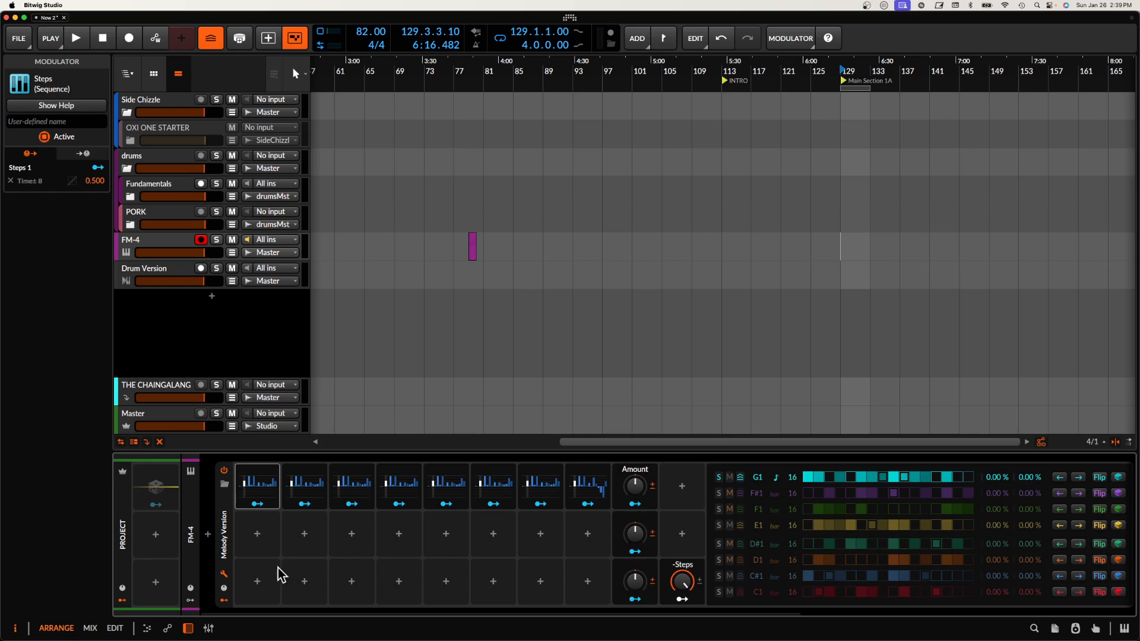
pyautogui.click(356, 490)
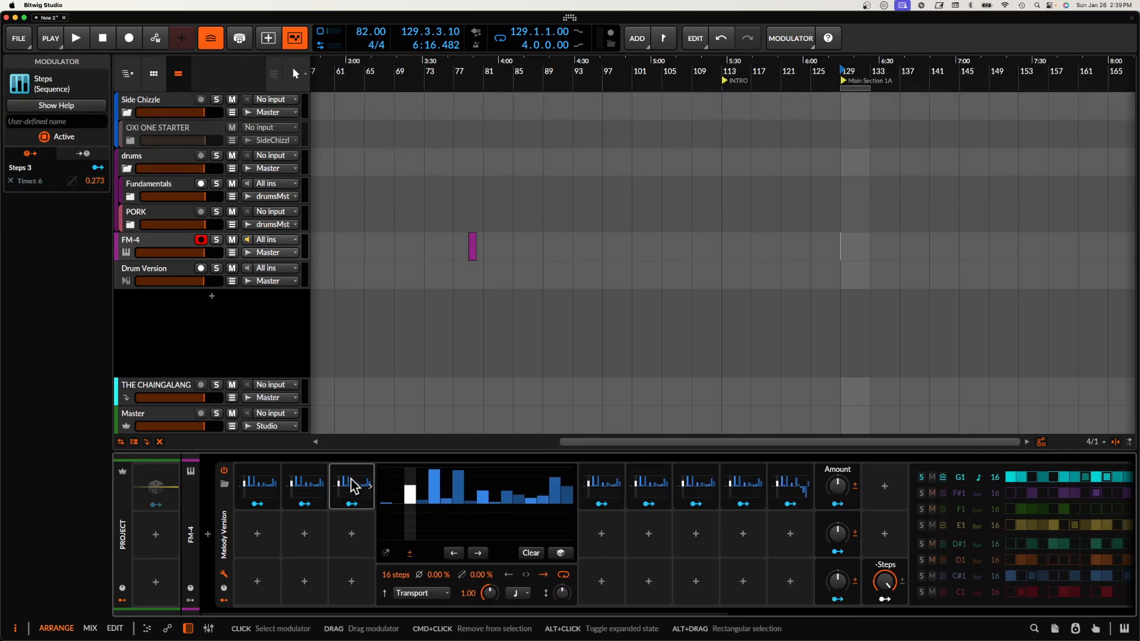
pyautogui.click(353, 495)
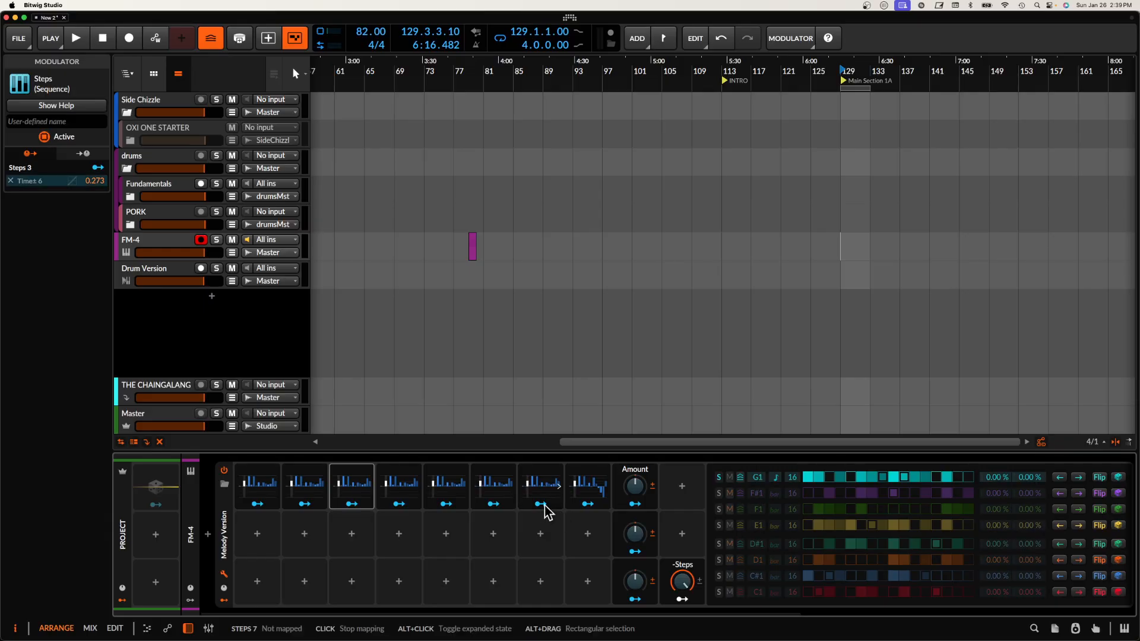
# Map the fourth through eighth Steps modulators, in order, to the timing offsets of the E1, D#1, D1, C#1 and C1 lanes.
pyautogui.moveTo(540, 504); pyautogui.dragTo(1031, 591)
pyautogui.click(588, 505)
pyautogui.click(597, 509)
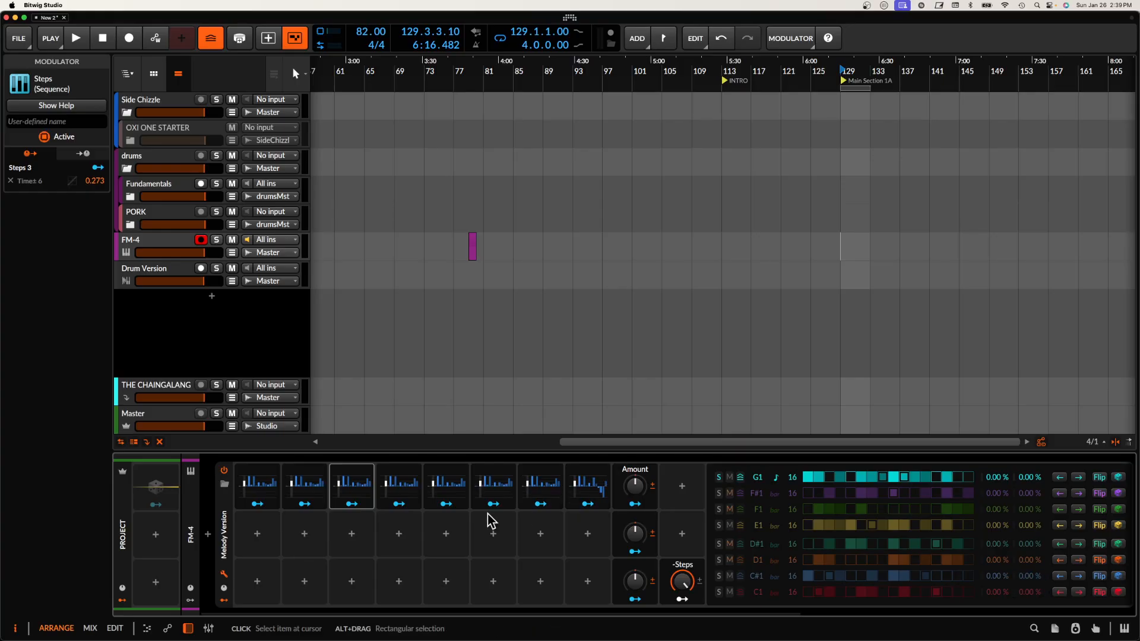
# Set the timing modulation amounts of Steps 2 and Steps 3 to 0.5 in the Stepwise device.
pyautogui.click(225, 512)
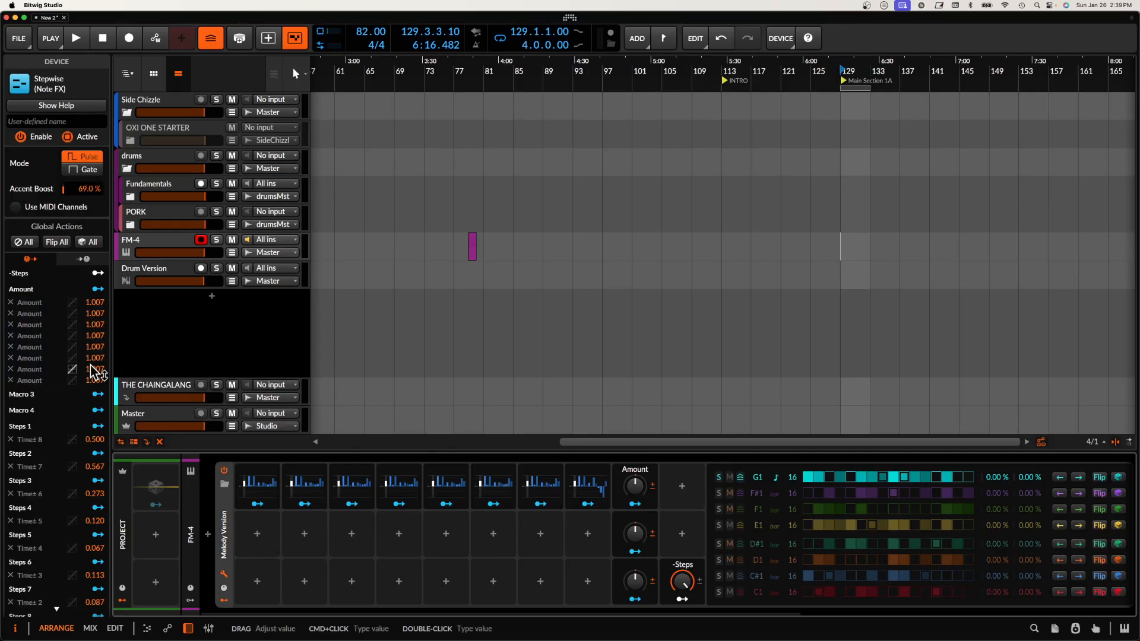
pyautogui.scroll(-2, 90, 345)
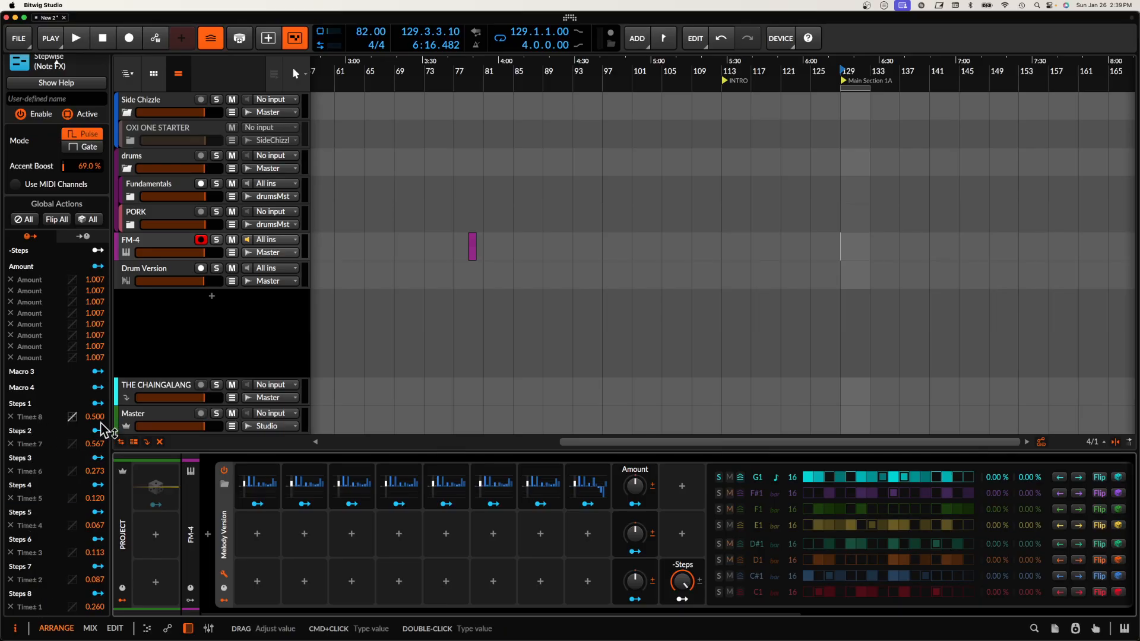
pyautogui.doubleClick(99, 443)
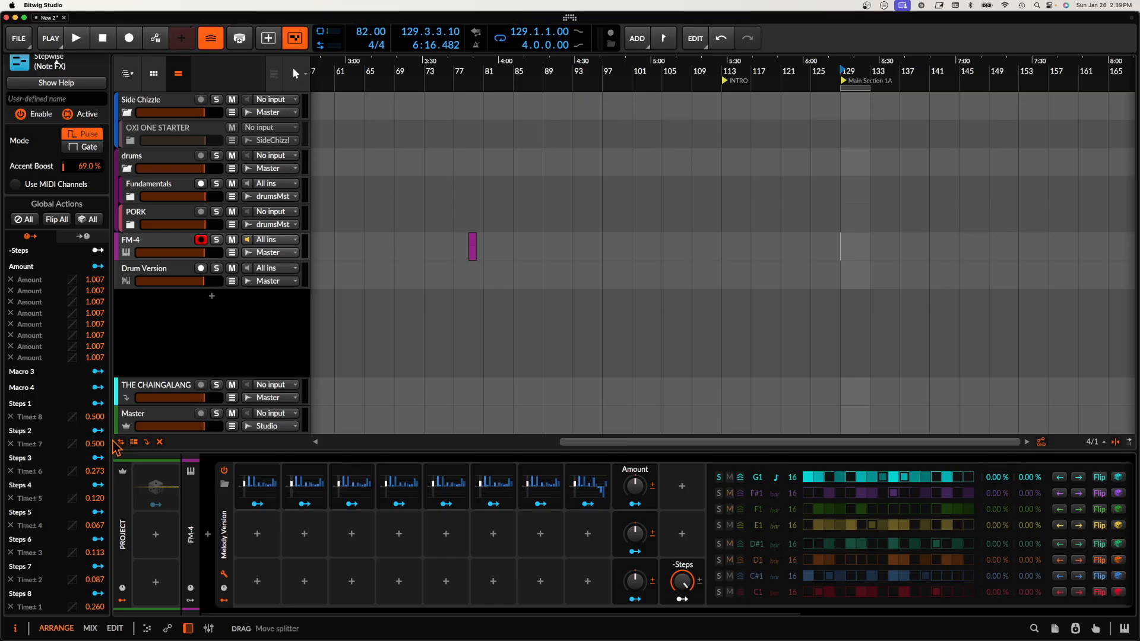
pyautogui.doubleClick(95, 473)
pyautogui.write('.5')
pyautogui.press('Return')
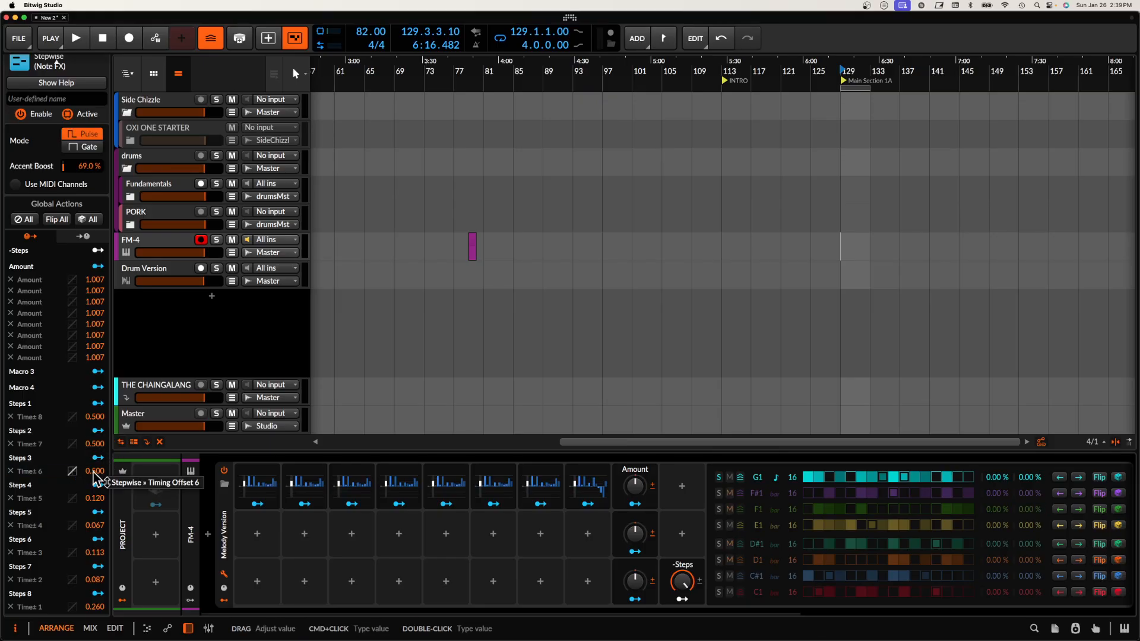
# Set the timing modulation amounts of Steps 4 and Steps 5 to 0.5.
pyautogui.doubleClick(104, 497)
pyautogui.write('.5')
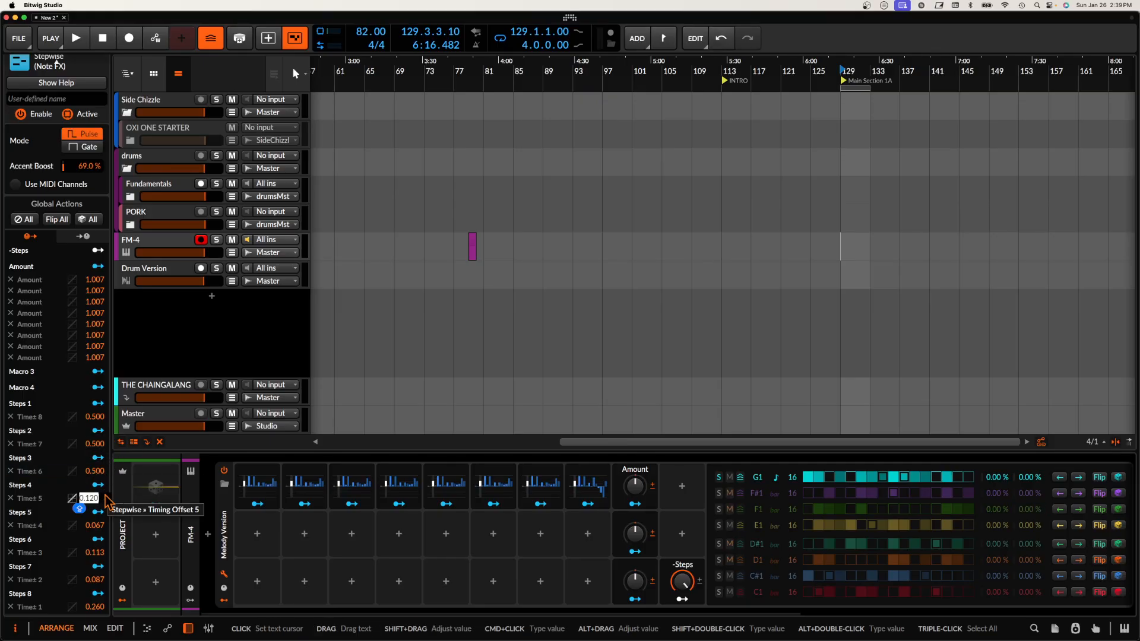
pyautogui.press('Return')
pyautogui.doubleClick(94, 525)
pyautogui.write('.5')
pyautogui.press('Return')
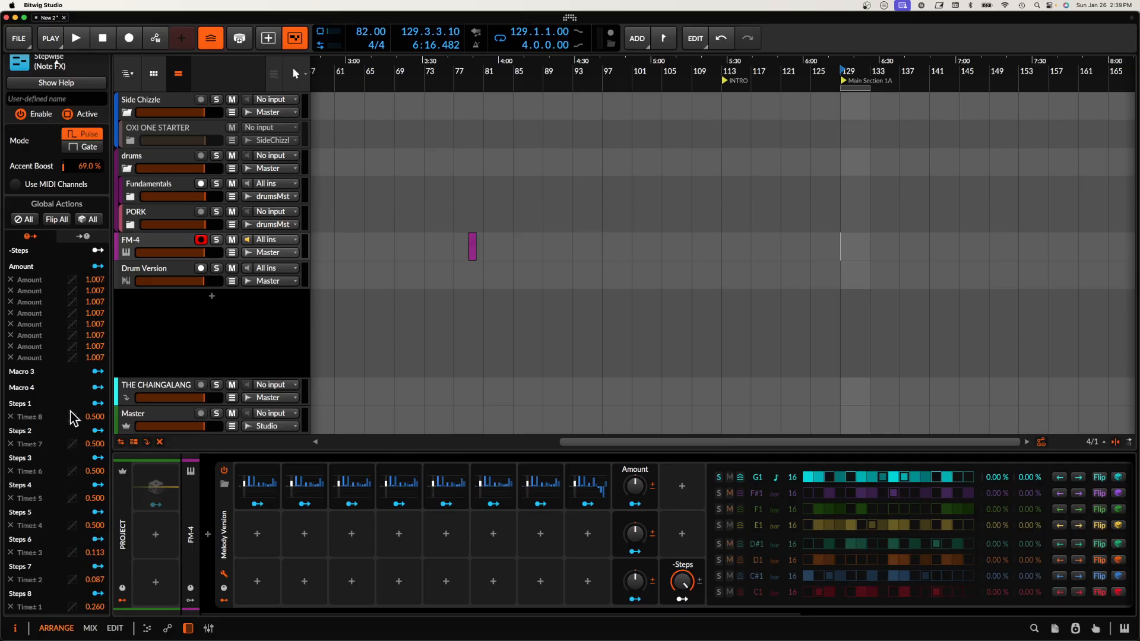
# Set the timing modulation amounts of Steps 6, Steps 7 and Steps 8 to 0.5.
pyautogui.doubleClick(94, 553)
pyautogui.write('.5')
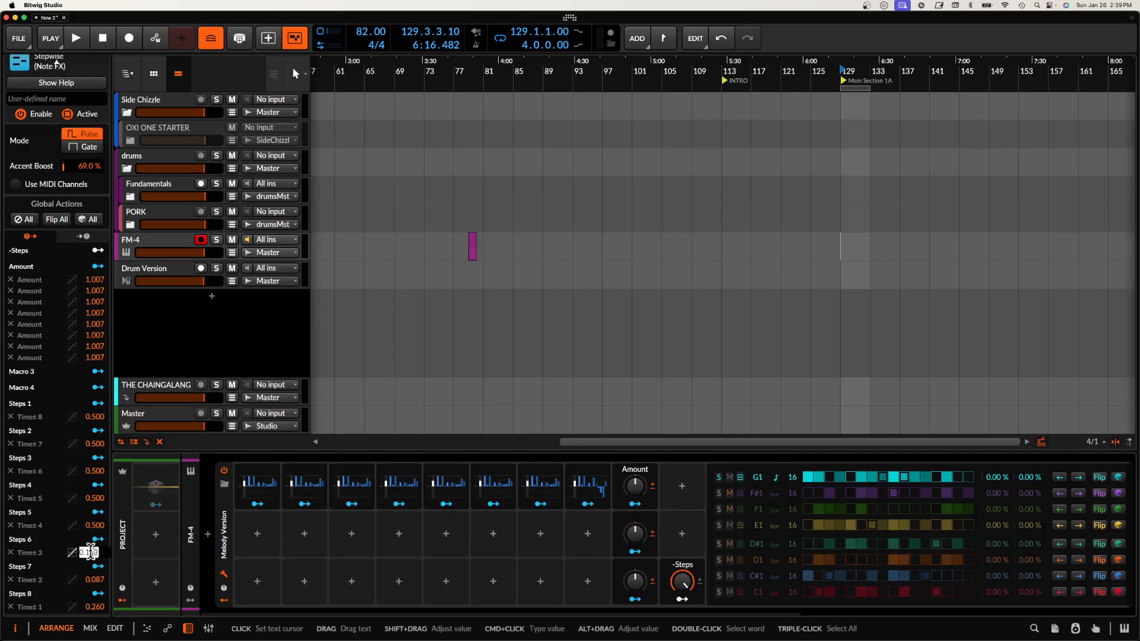
pyautogui.press('Return')
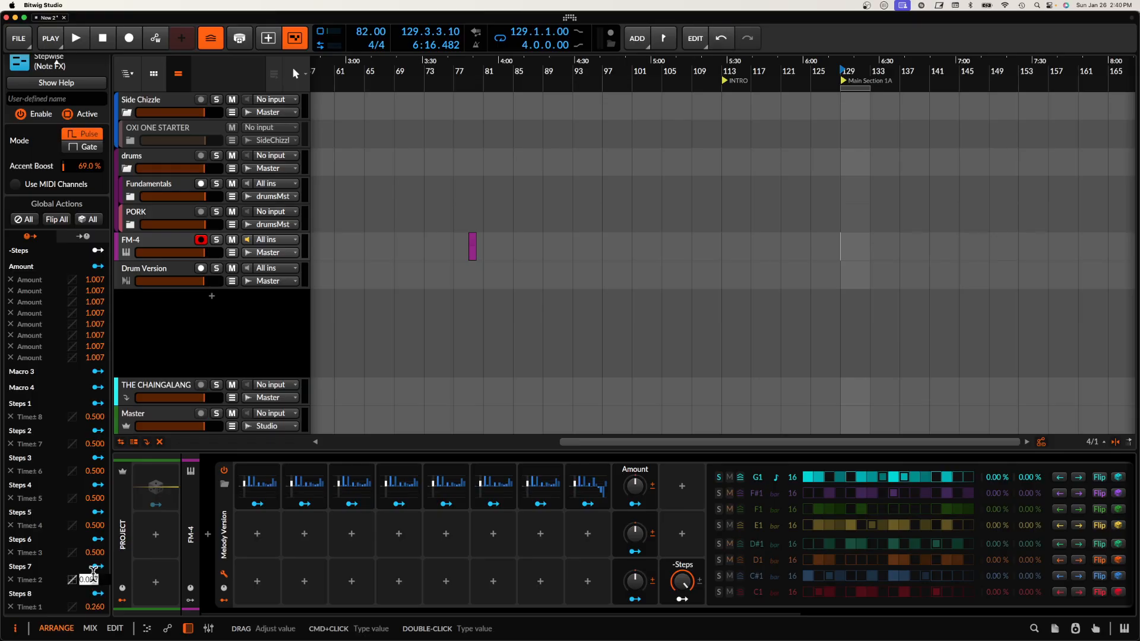
pyautogui.write('.5')
pyautogui.press('Return')
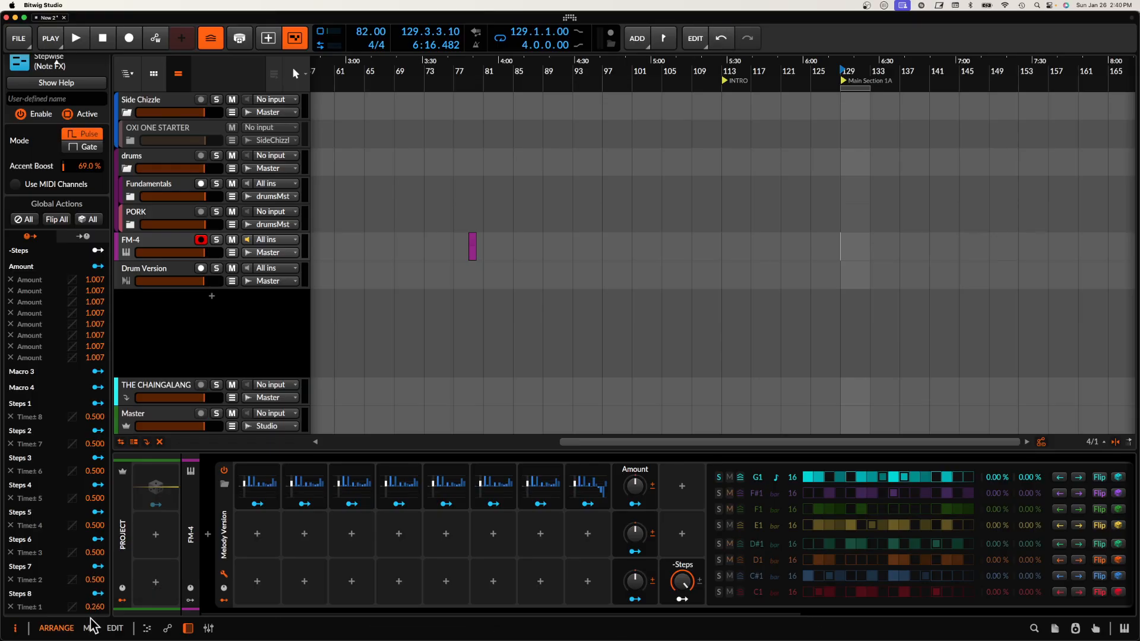
pyautogui.doubleClick(89, 607)
pyautogui.write('.5')
pyautogui.press('Return')
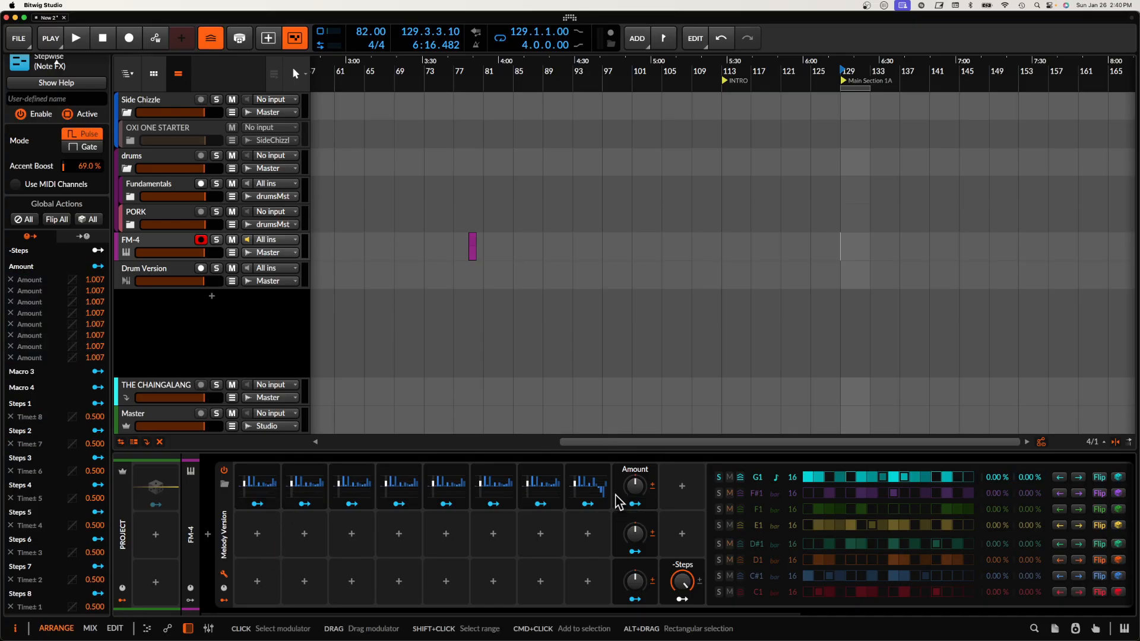
# Change the note of the Stepwise device's G1 lane to G2.
pyautogui.hscroll(2, 623, 501)
pyautogui.hscroll(5, 620, 501)
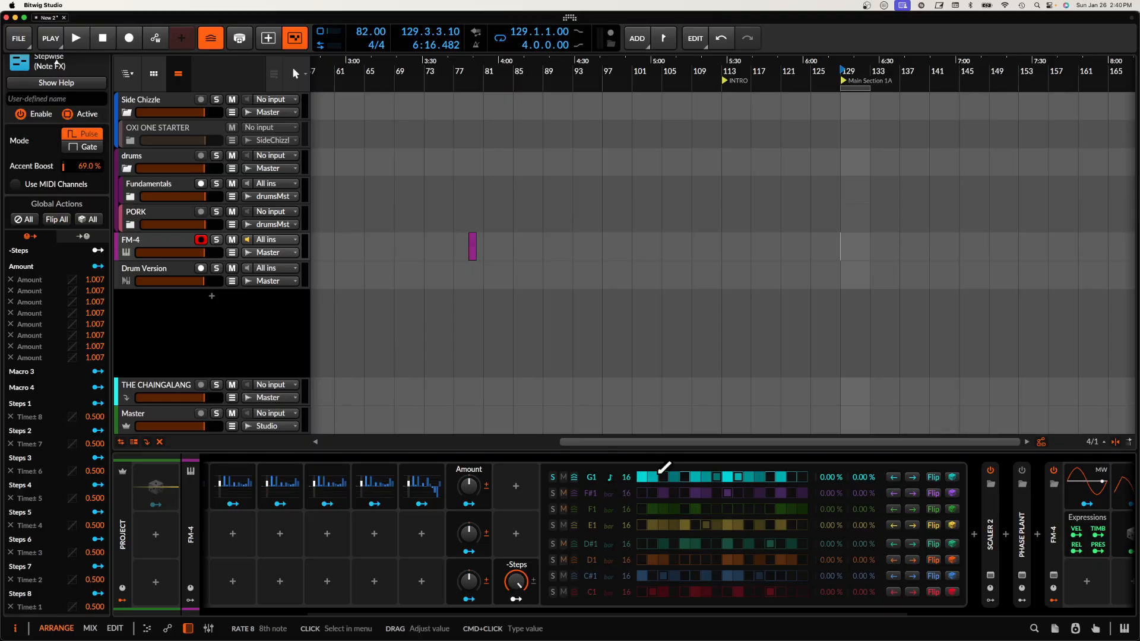
pyautogui.hscroll(1, 663, 468)
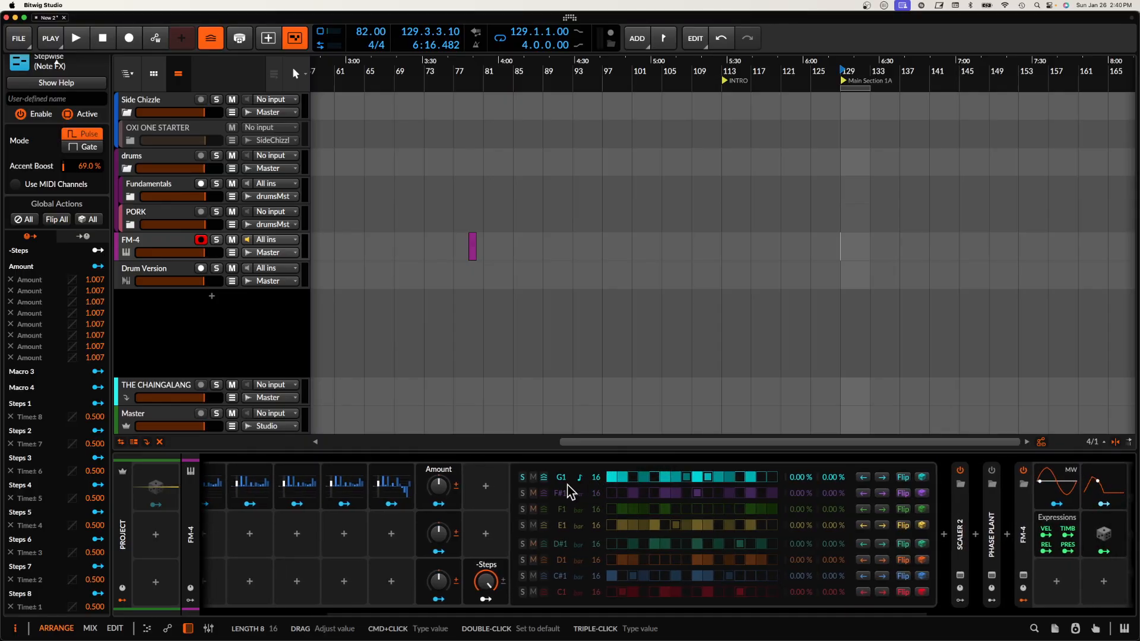
pyautogui.moveTo(562, 477); pyautogui.dragTo(561, 461)
pyautogui.hscroll(-5, 565, 486)
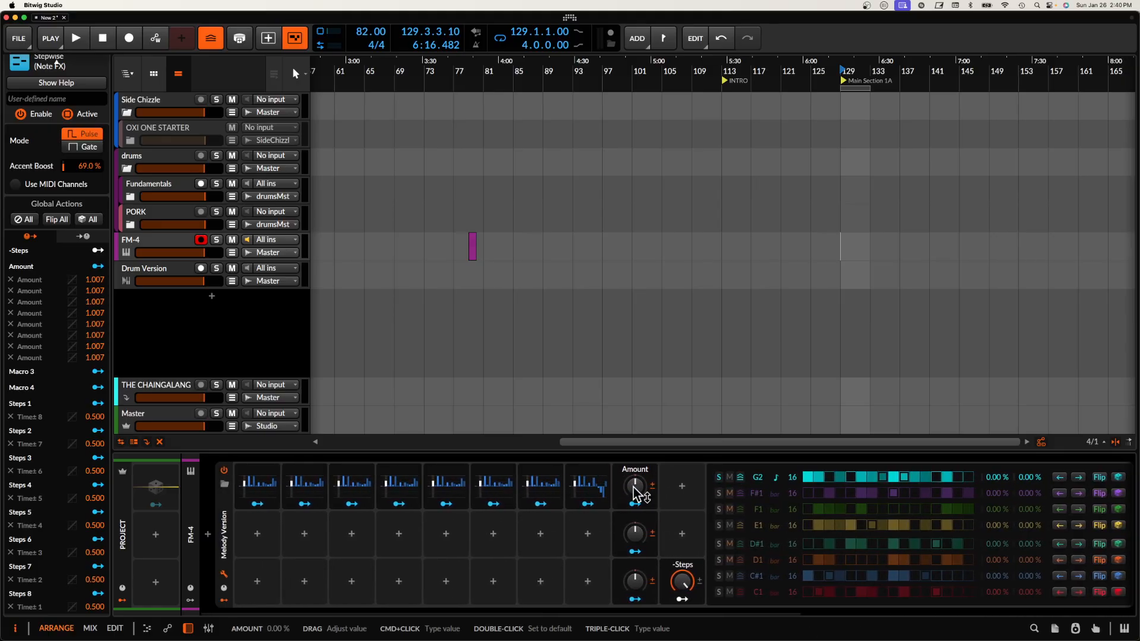
# Randomize the patterns of all eight Steps modulators and start playback.
pyautogui.press('super+z')
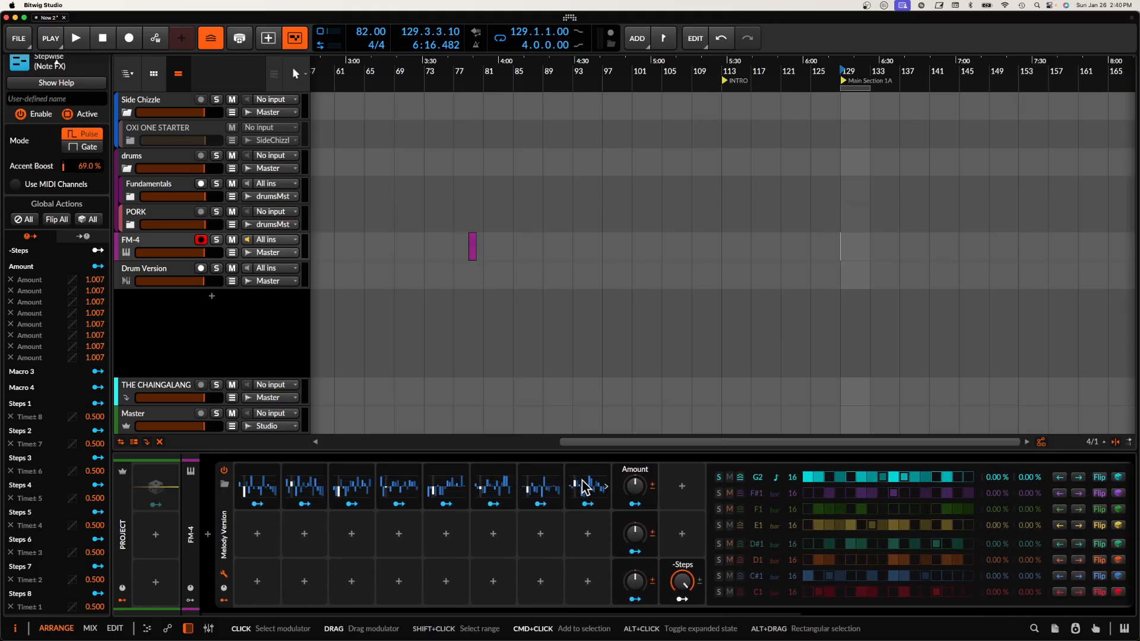
pyautogui.press('space')
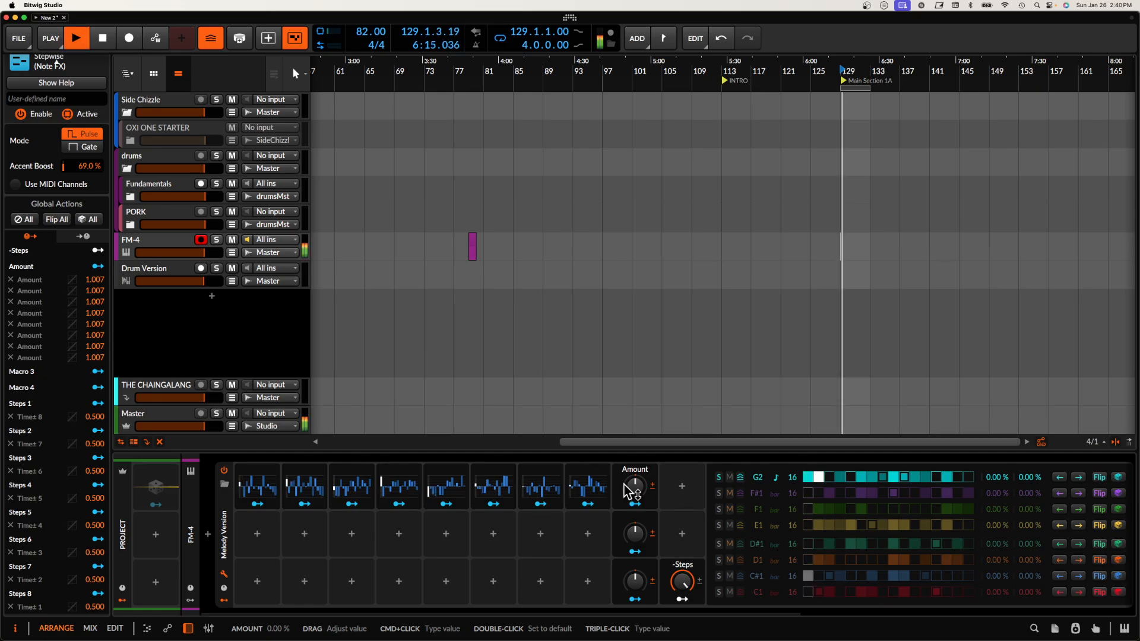
# Audition the patch with the Amount macro raised to 100 %, and stop playback.
pyautogui.moveTo(634, 493); pyautogui.dragTo(634, 446)
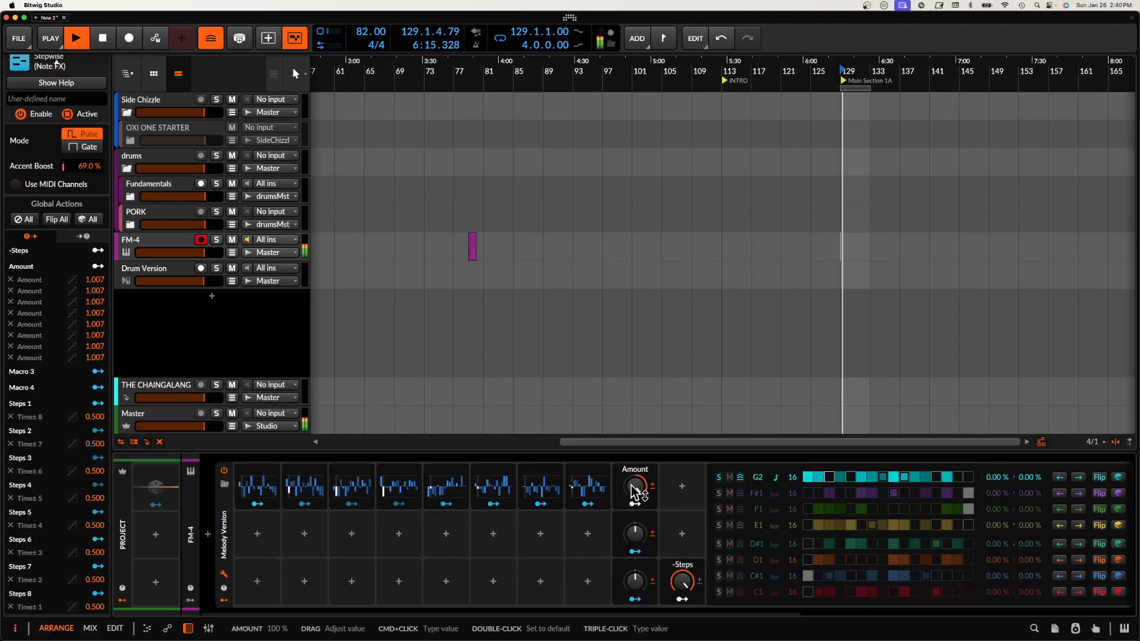
pyautogui.press('space')
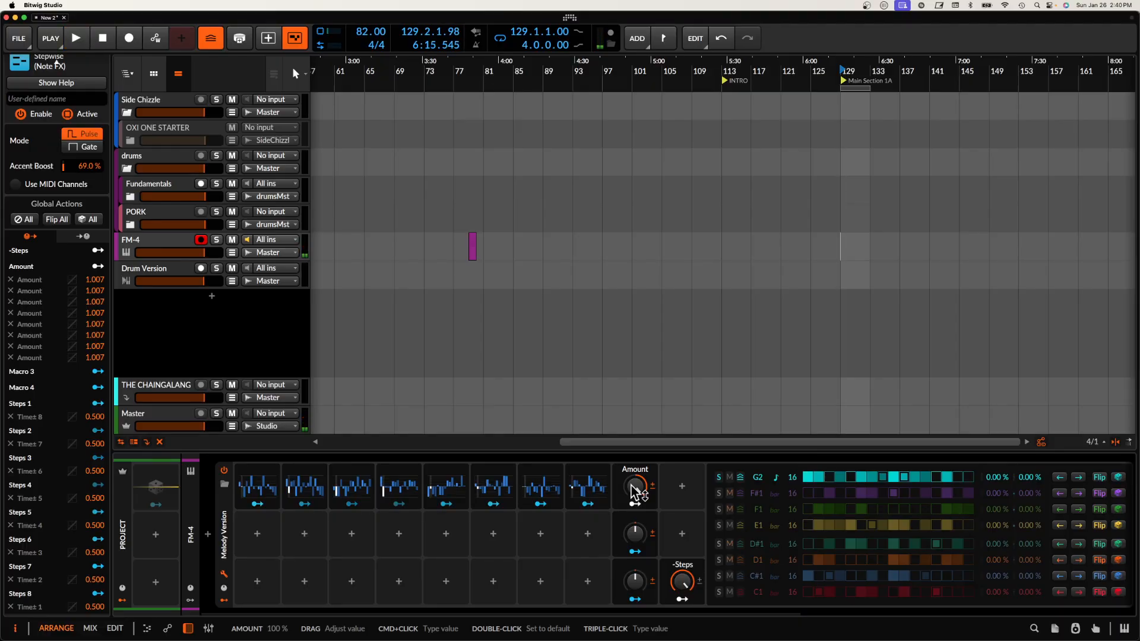
# Set the timebase of the first Steps modulator to 16th note.
pyautogui.click(267, 488)
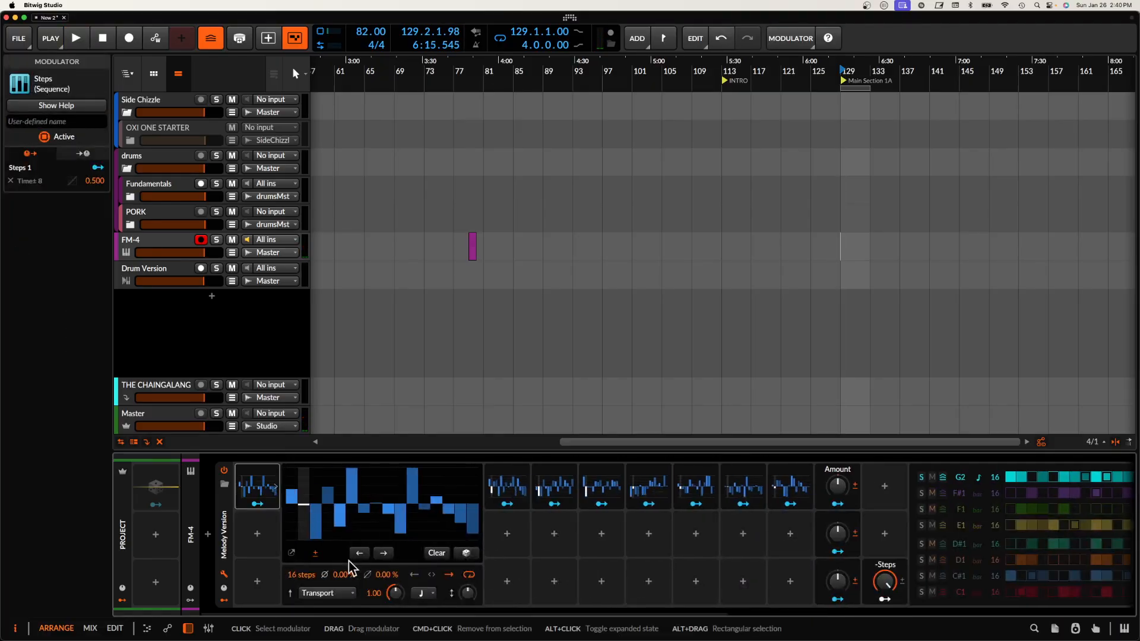
pyautogui.click(423, 593)
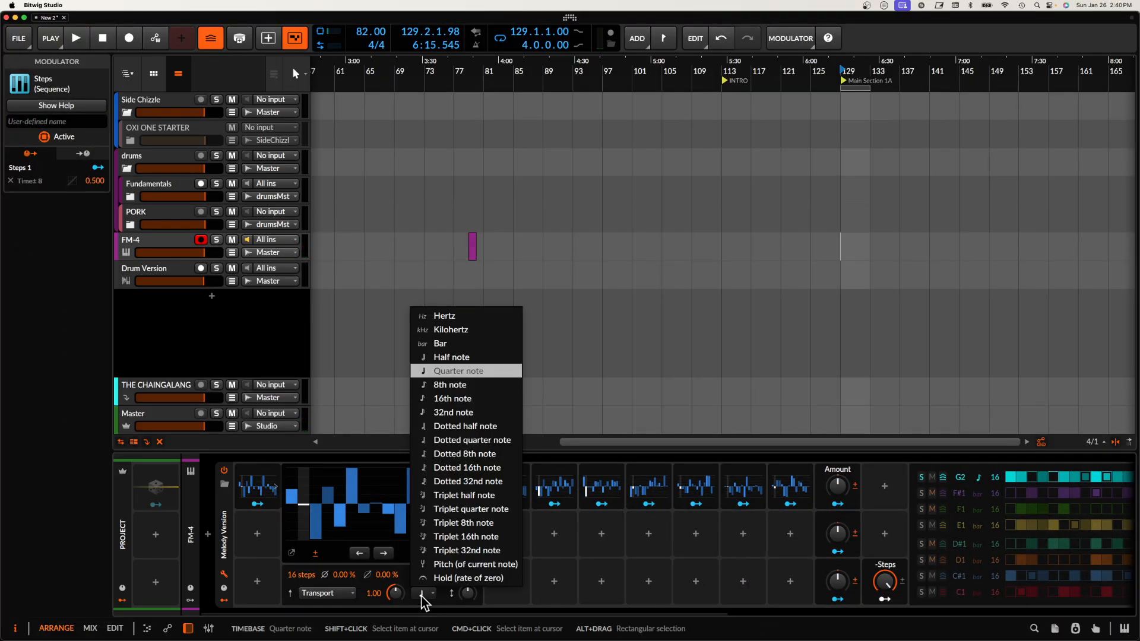
pyautogui.click(437, 398)
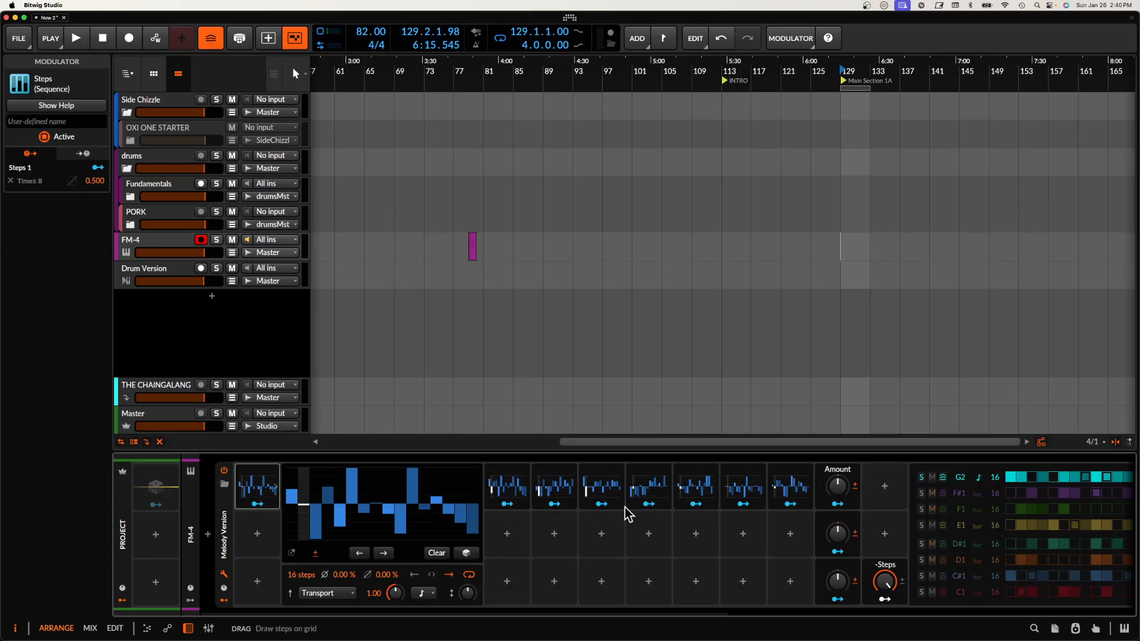
# Fill in the empty steps of the Stepwise device's G2 lane so all 16 steps are active.
pyautogui.hscroll(5, 624, 507)
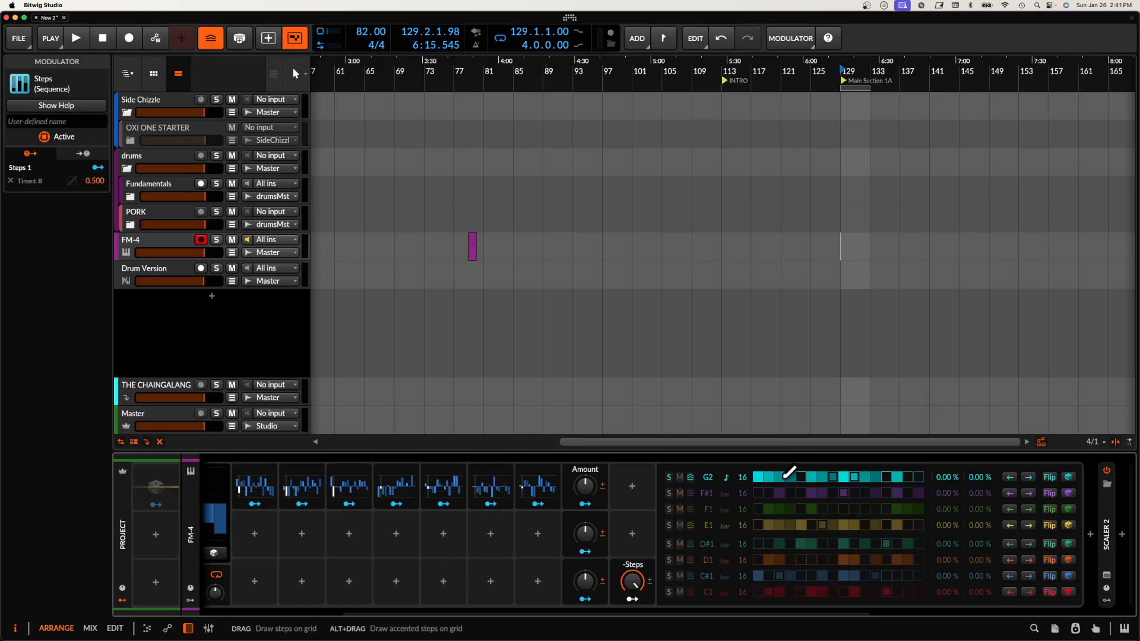
pyautogui.moveTo(785, 477); pyautogui.dragTo(845, 476)
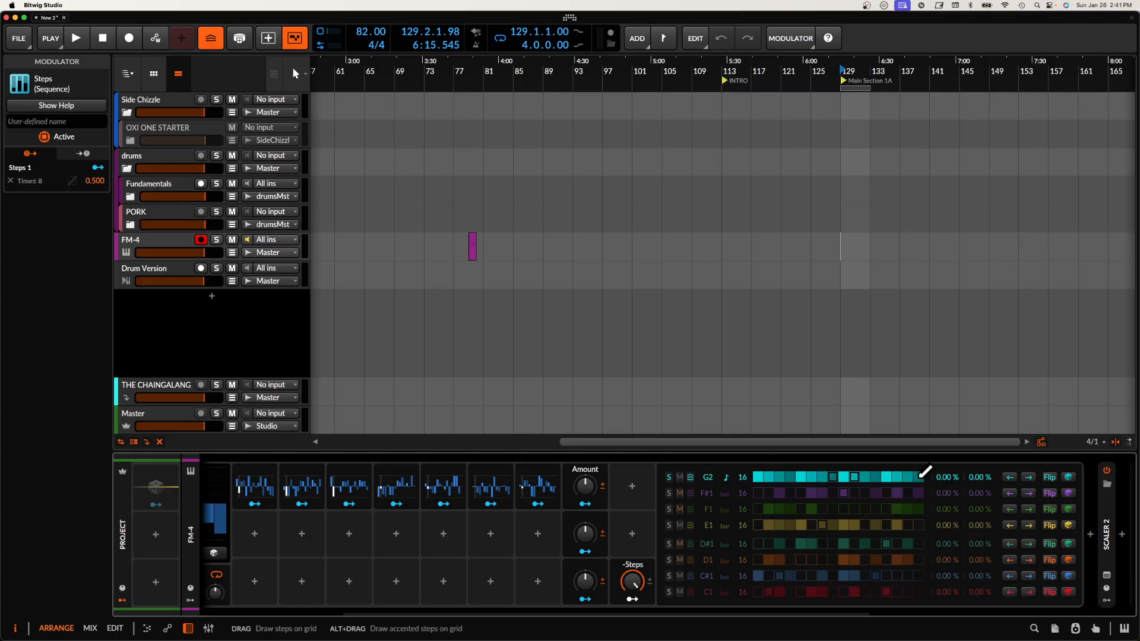
# Redraw the Steps 1 pattern with negative early and late steps and lower values across the middle.
pyautogui.hscroll(-5, 925, 475)
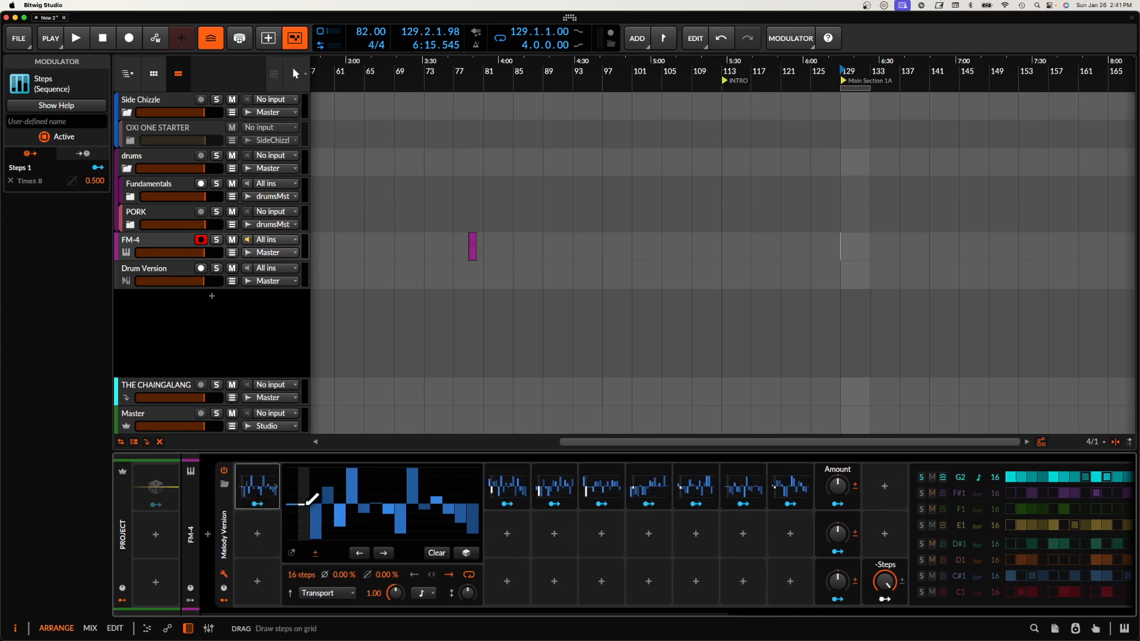
pyautogui.moveTo(303, 504); pyautogui.dragTo(303, 518)
pyautogui.moveTo(321, 501)
pyautogui.mouseDown()
pyautogui.moveTo(321, 480)
pyautogui.moveTo(316, 530)
pyautogui.moveTo(356, 484)
pyautogui.moveTo(388, 513)
pyautogui.mouseUp()
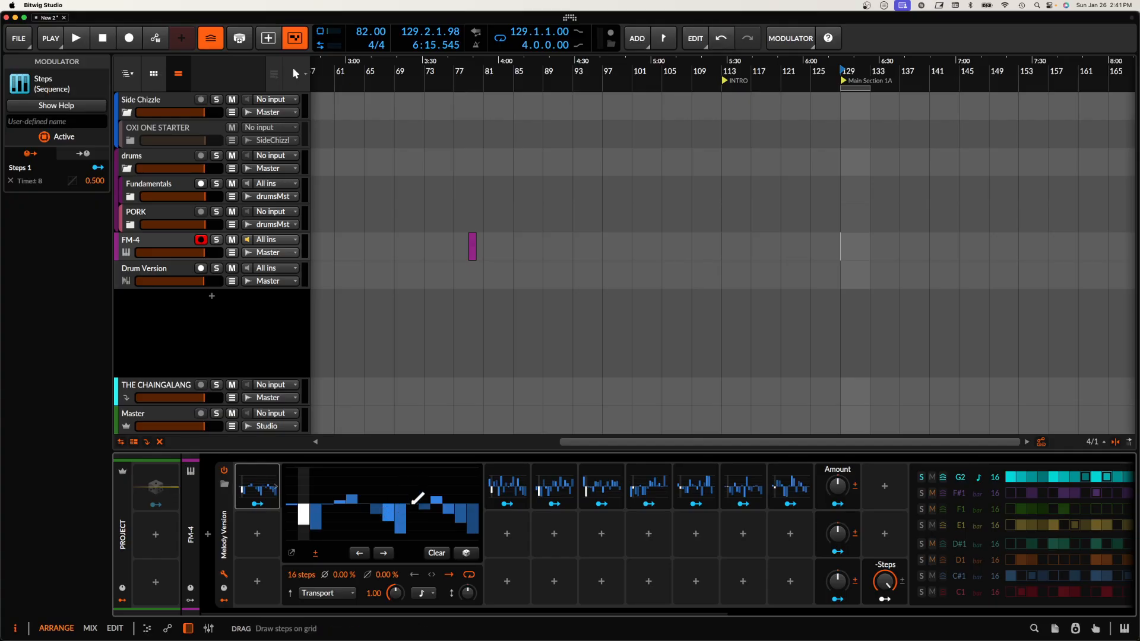
pyautogui.moveTo(453, 509)
pyautogui.mouseDown()
pyautogui.moveTo(462, 505)
pyautogui.moveTo(462, 522)
pyautogui.mouseUp()
pyautogui.hscroll(10, 478, 515)
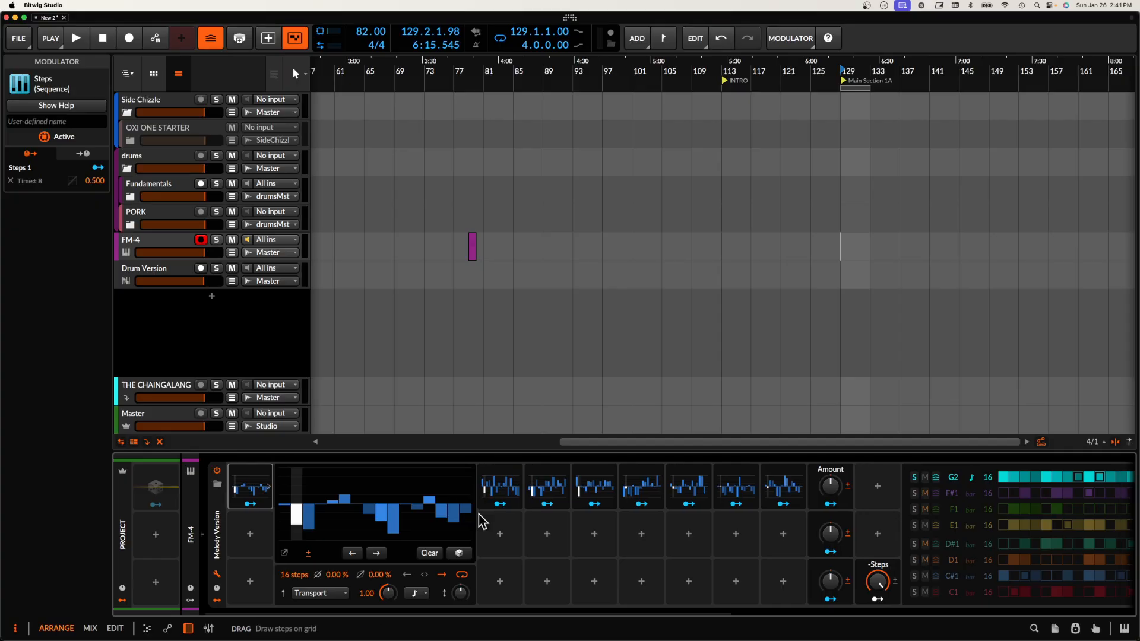
pyautogui.hscroll(-1, 693, 474)
pyautogui.hscroll(2, 693, 474)
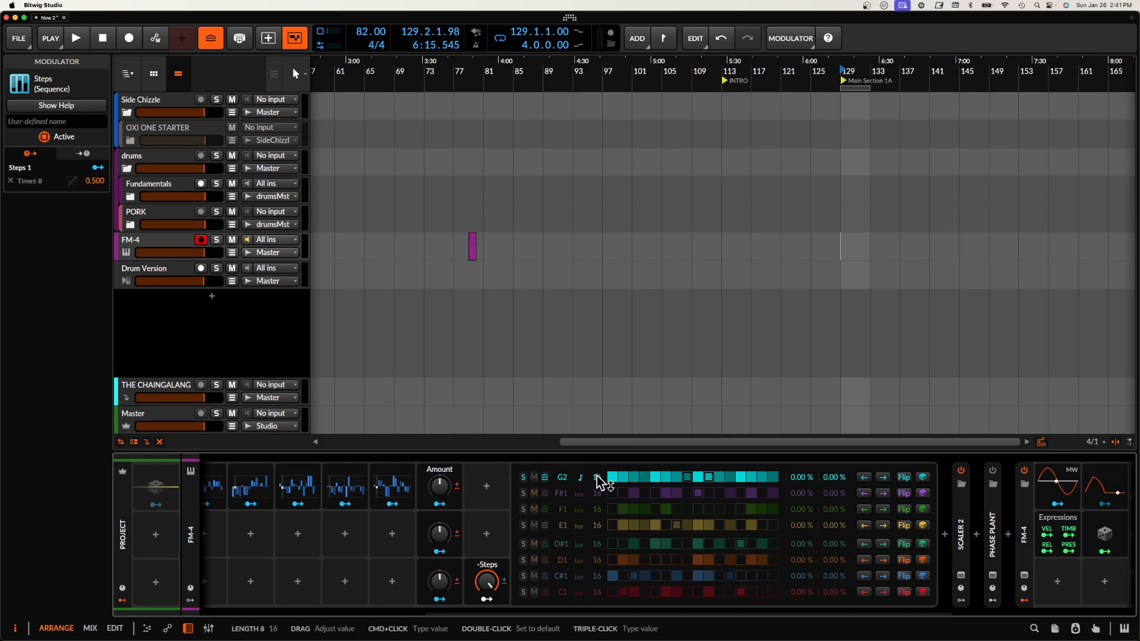
pyautogui.hscroll(-7, 433, 552)
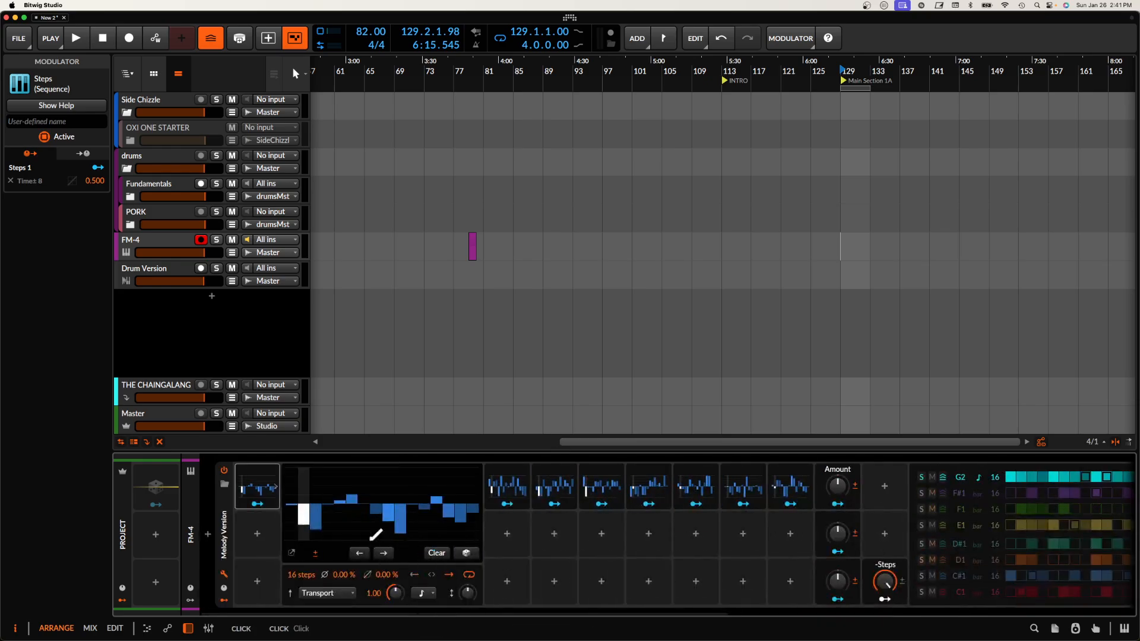
# Select the Stepwise device, start playback and raise the Amount macro to about 59 %.
pyautogui.click(231, 521)
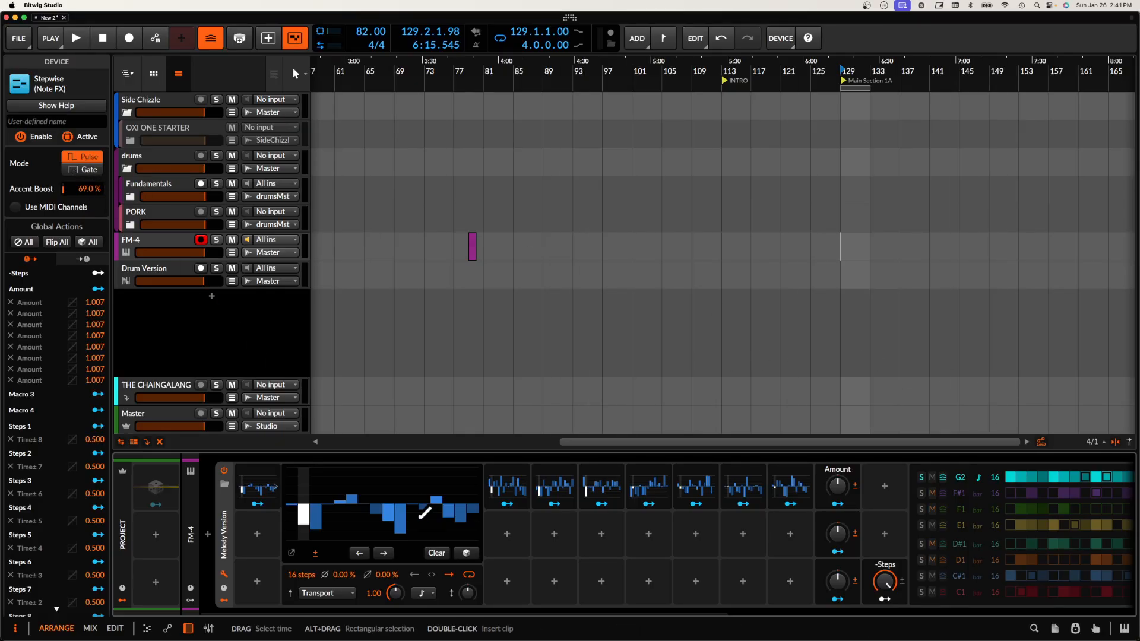
pyautogui.hscroll(2, 425, 512)
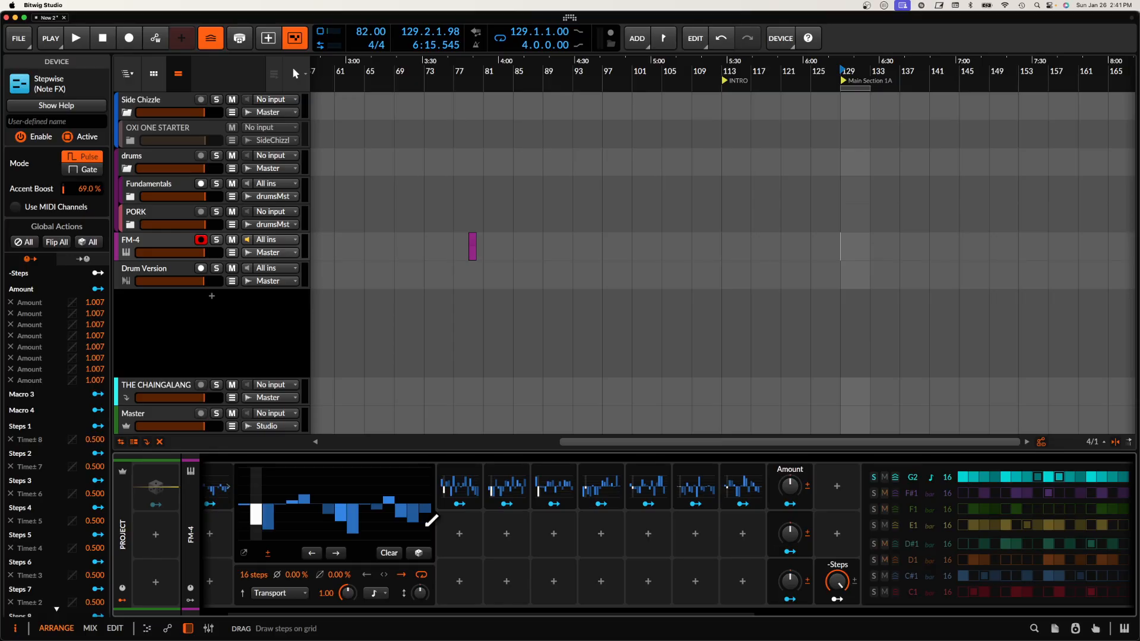
pyautogui.hscroll(5, 427, 534)
pyautogui.press('space')
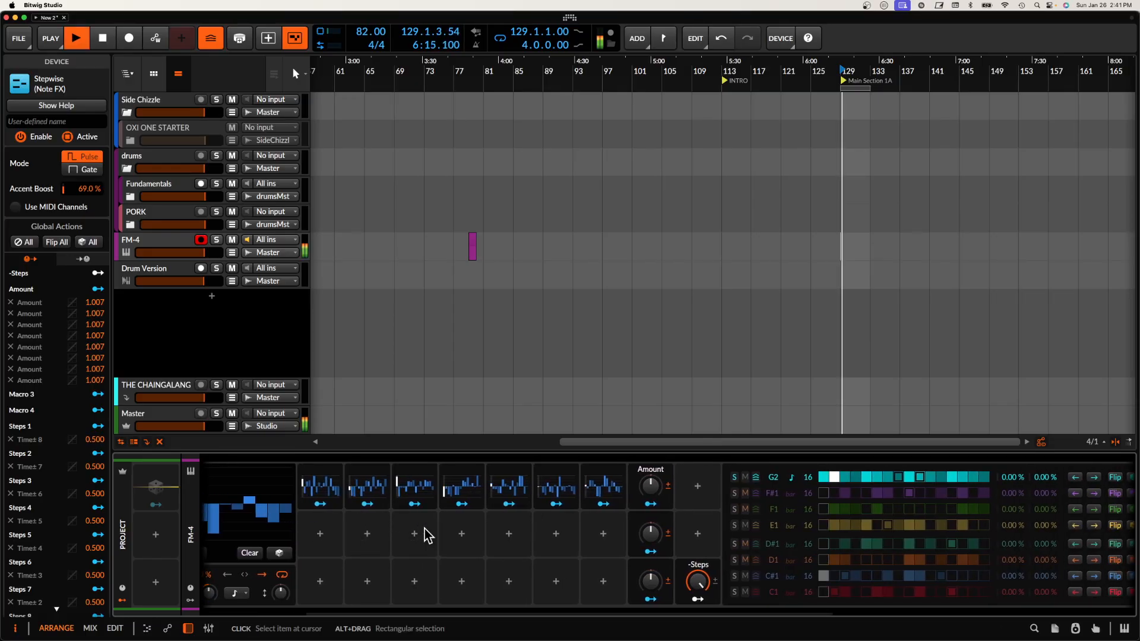
pyautogui.moveTo(650, 486); pyautogui.dragTo(651, 453)
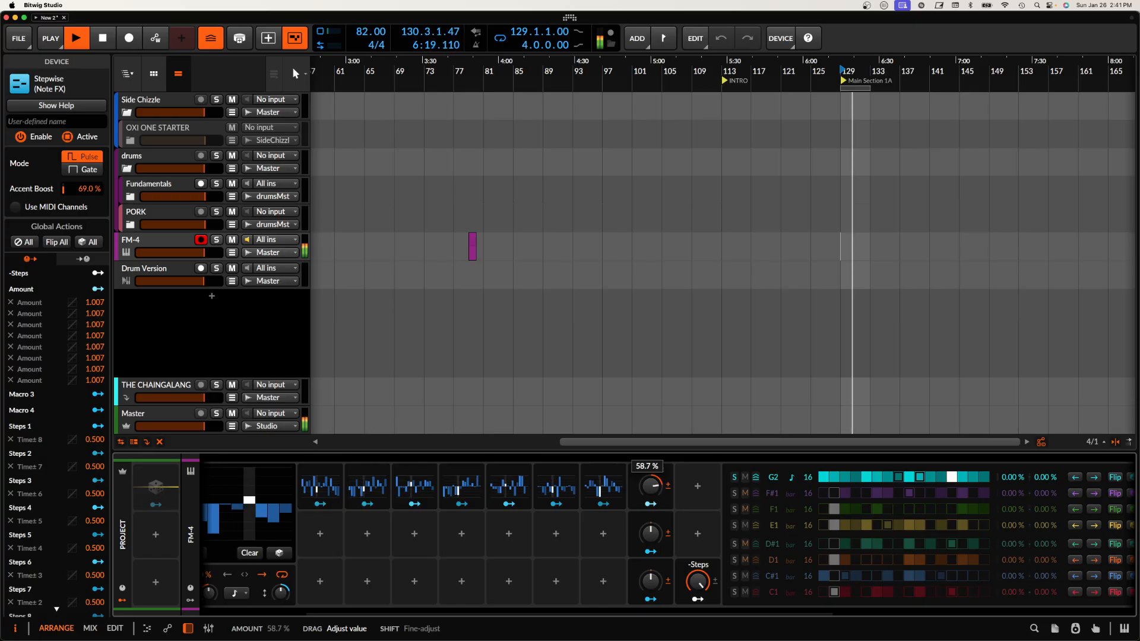
# Raise a middle step and the last few steps of the Steps 1 pattern to high positive values during playback.
pyautogui.hscroll(-3, 313, 529)
pyautogui.hscroll(-1, 311, 525)
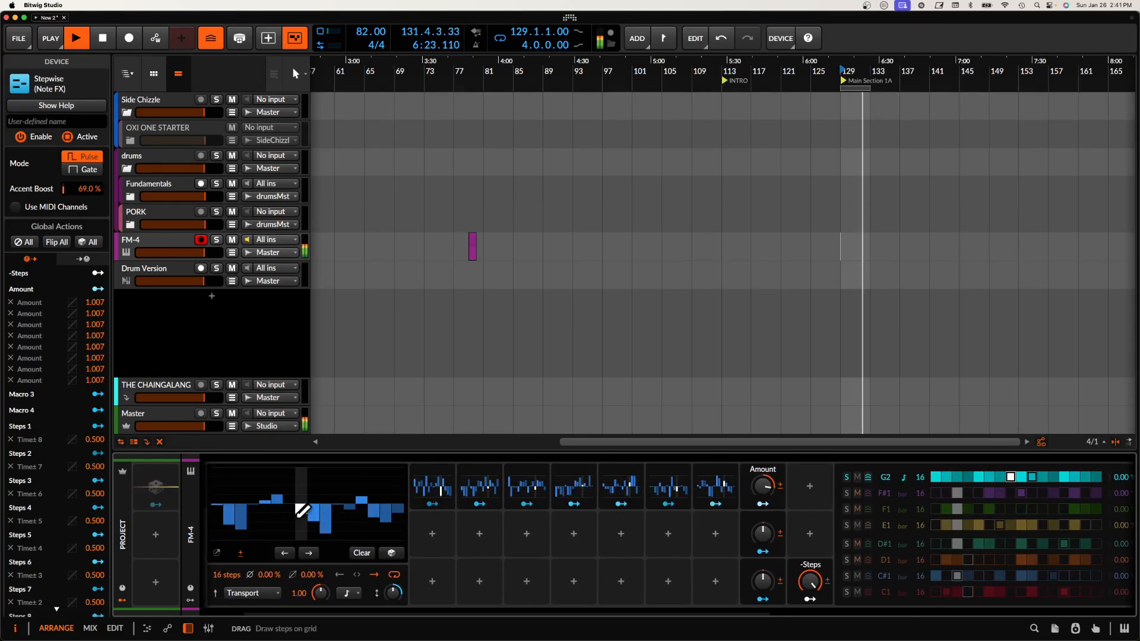
pyautogui.moveTo(300, 502); pyautogui.dragTo(308, 481)
pyautogui.moveTo(379, 485); pyautogui.dragTo(387, 455)
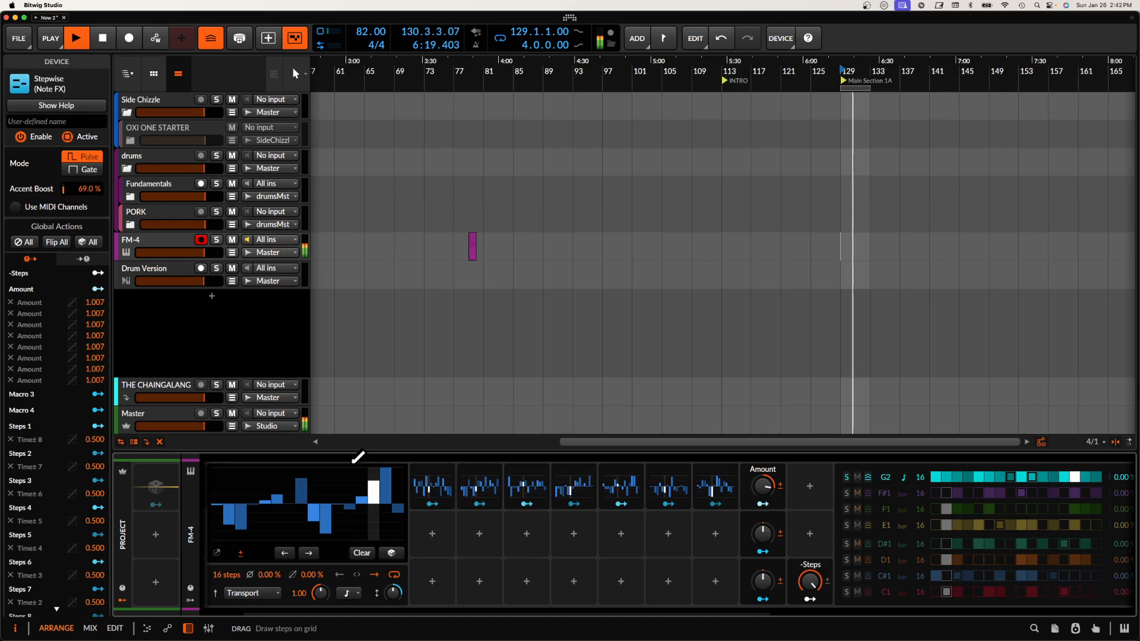
pyautogui.moveTo(395, 473); pyautogui.dragTo(407, 472)
# Lower the Amount macro to its minimum and stop playback.
pyautogui.hscroll(-3, 339, 483)
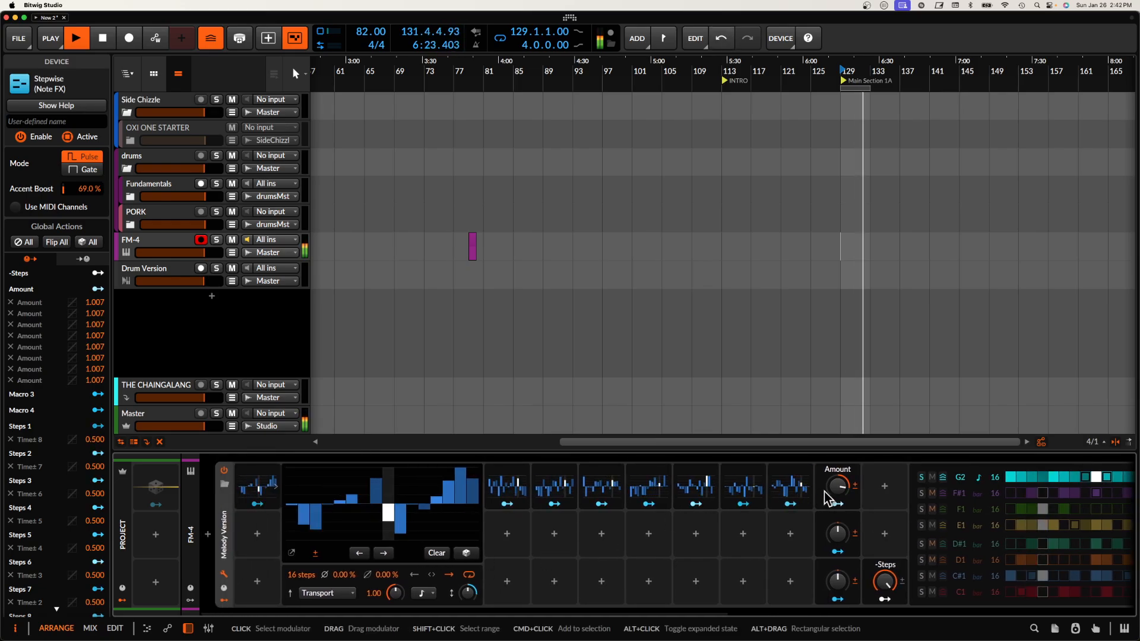
pyautogui.moveTo(841, 489); pyautogui.dragTo(841, 551)
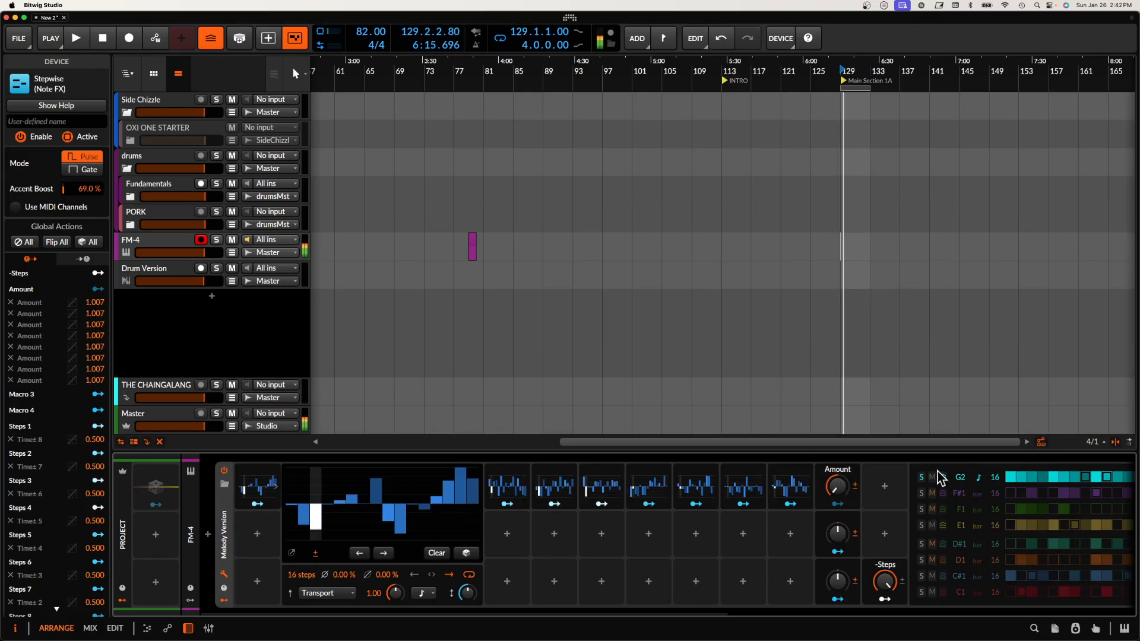
# Collapse the expanded editor of the Steps 1 modulator.
pyautogui.hscroll(10, 857, 491)
pyautogui.moveTo(996, 587); pyautogui.dragTo(996, 596)
pyautogui.hscroll(-7, 743, 542)
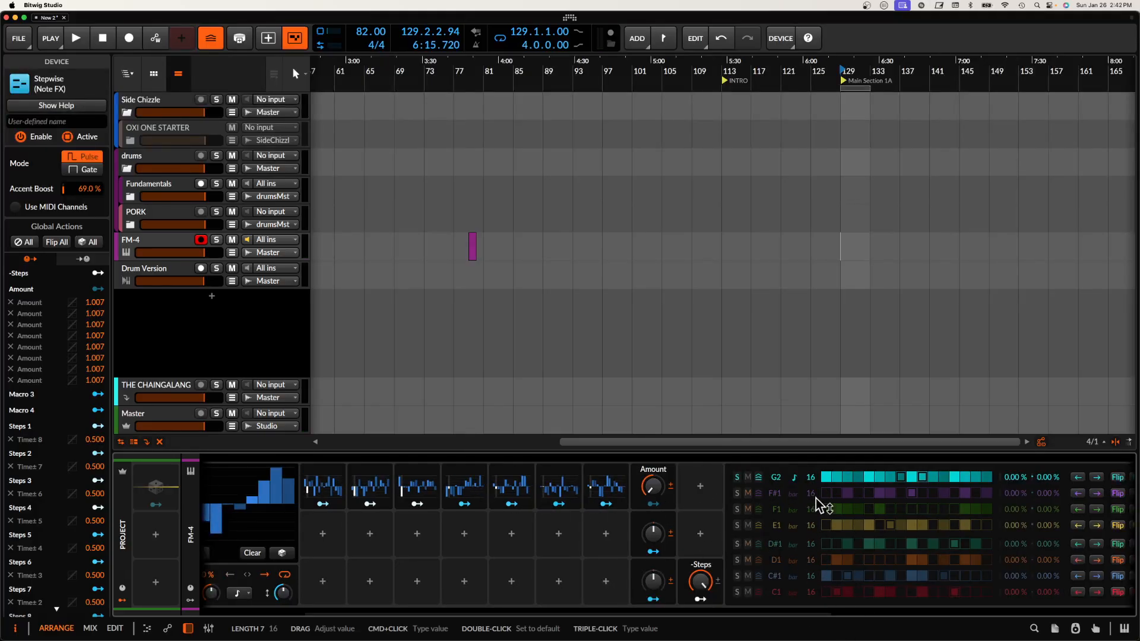
pyautogui.hscroll(-3, 298, 491)
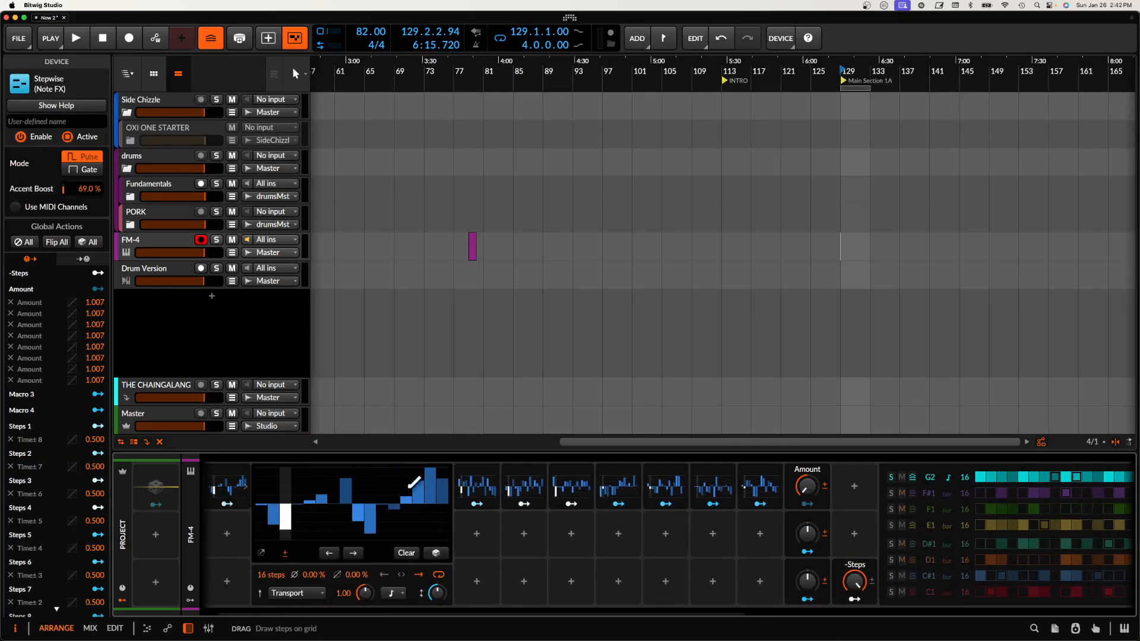
pyautogui.hscroll(-2, 308, 476)
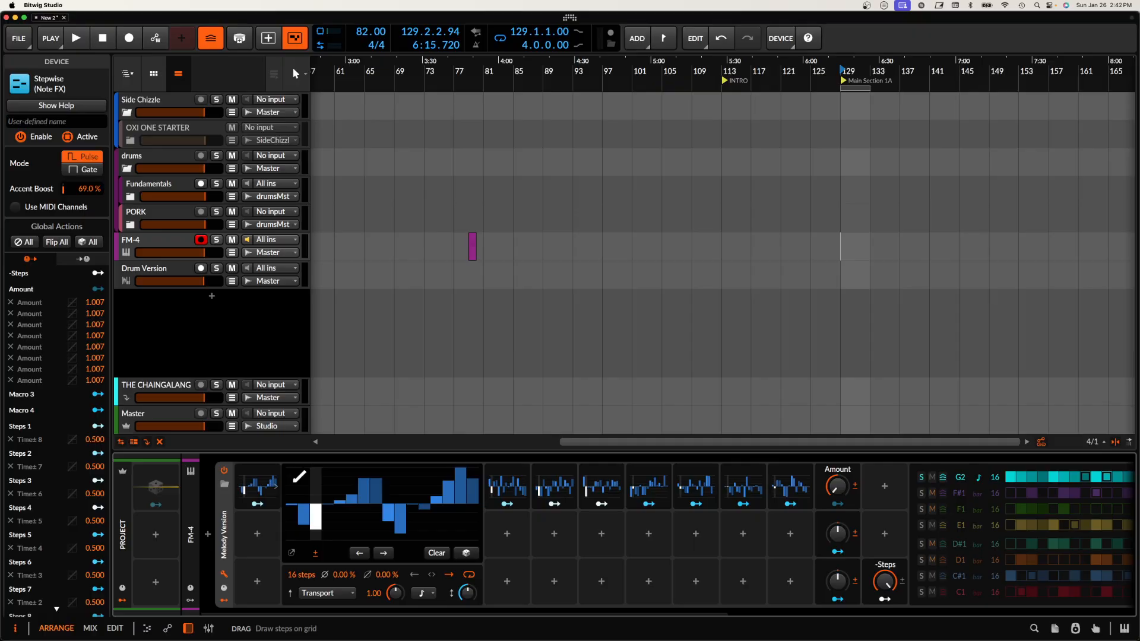
pyautogui.click(259, 484)
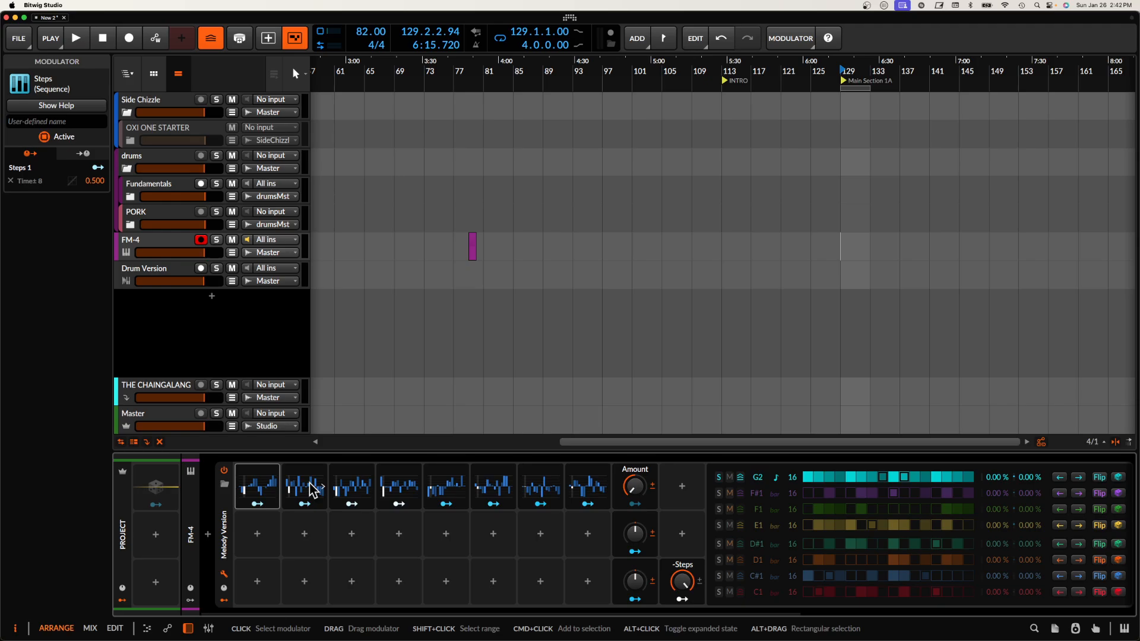
# Add a new Steps modulator in the empty slot below Steps 1.
pyautogui.hscroll(1, 570, 444)
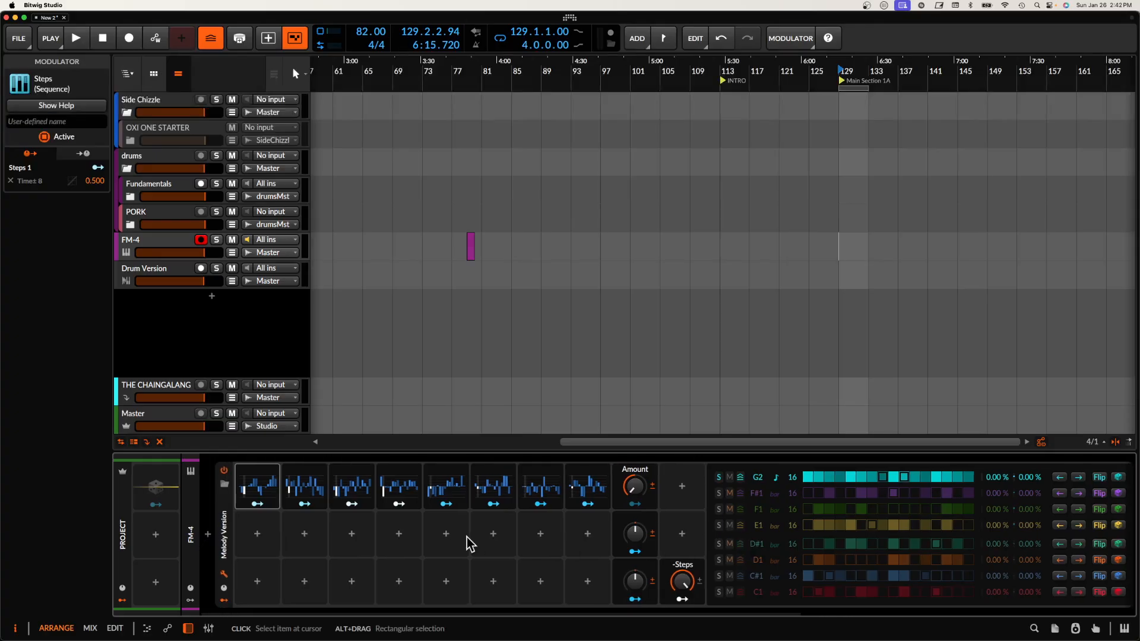
pyautogui.click(269, 533)
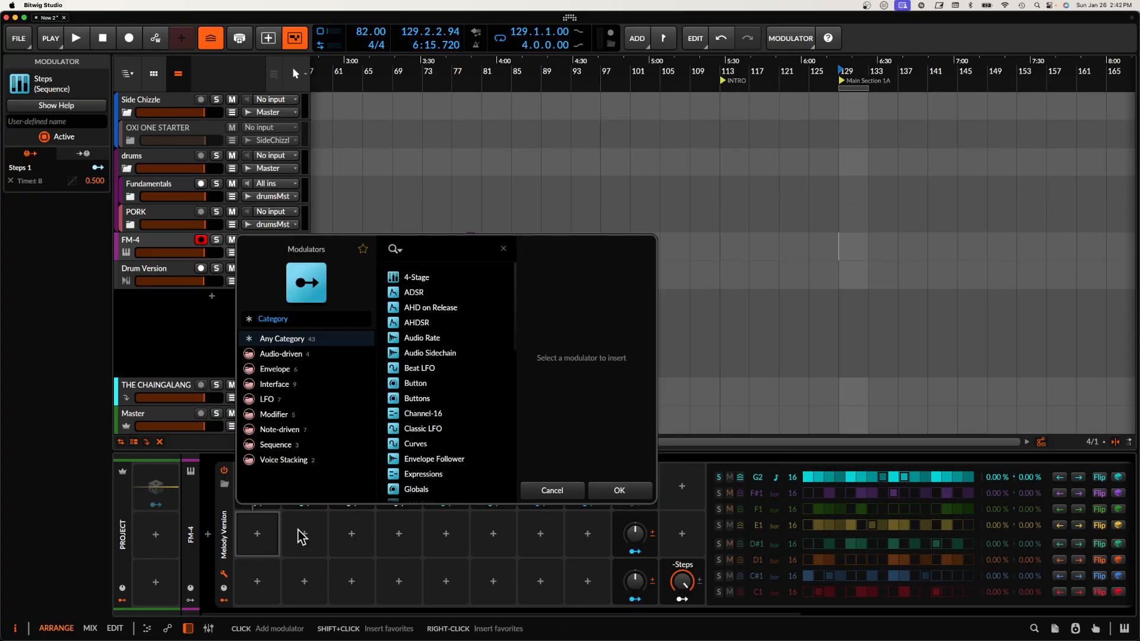
pyautogui.write('STEP')
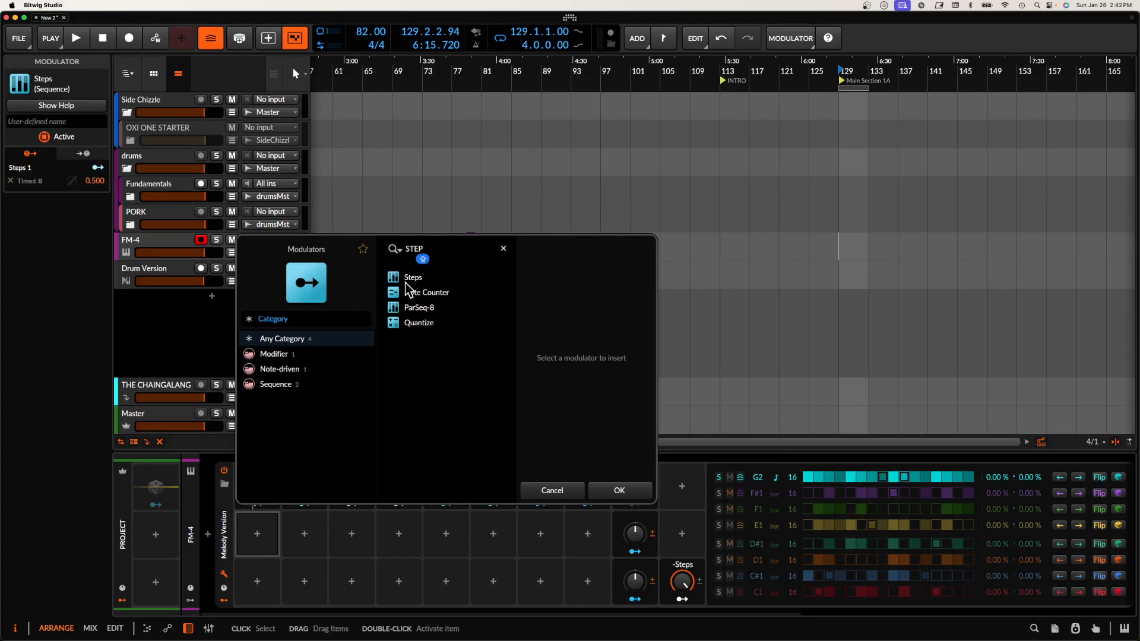
pyautogui.click(409, 277)
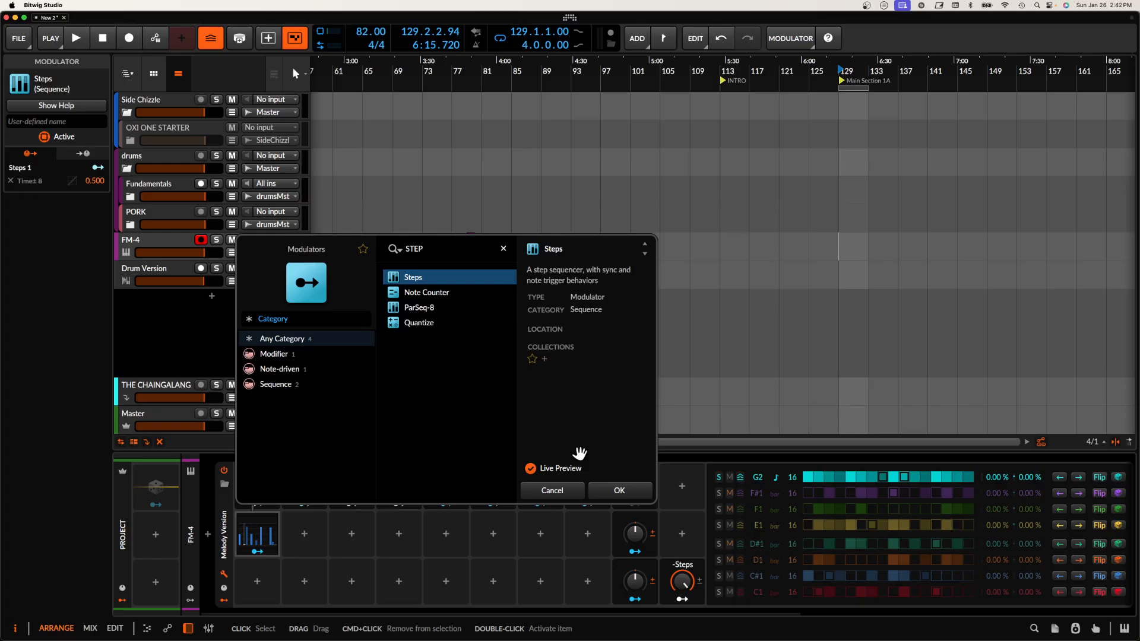
pyautogui.click(619, 490)
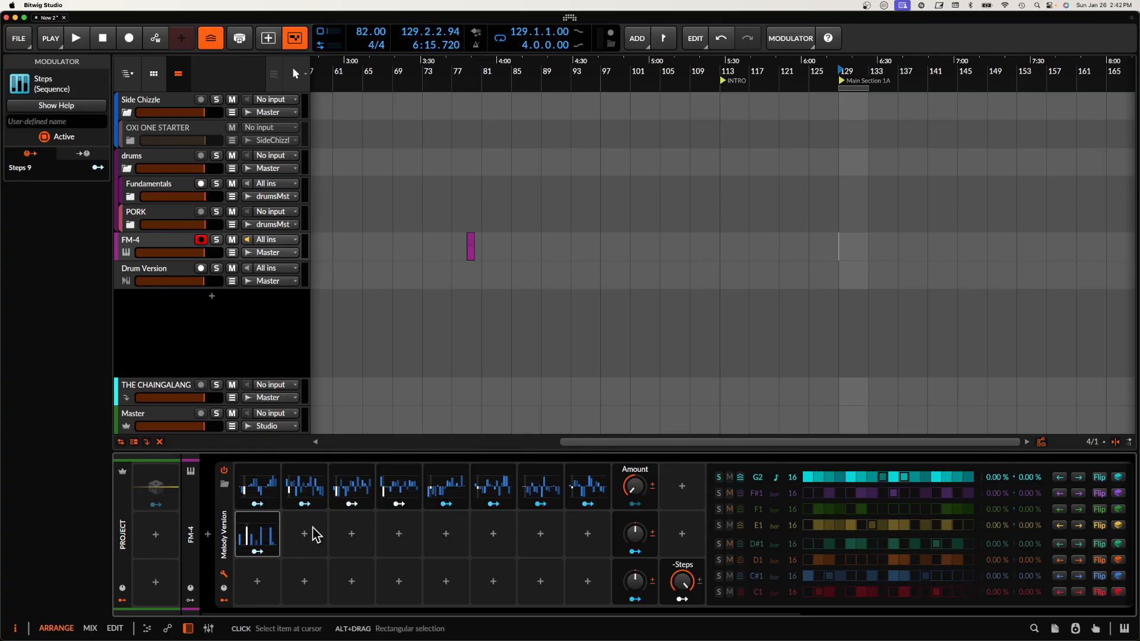
# Set the new Steps modulator's Amount to 0 % and modulate it from the second macro by about 103 %.
pyautogui.click(262, 538)
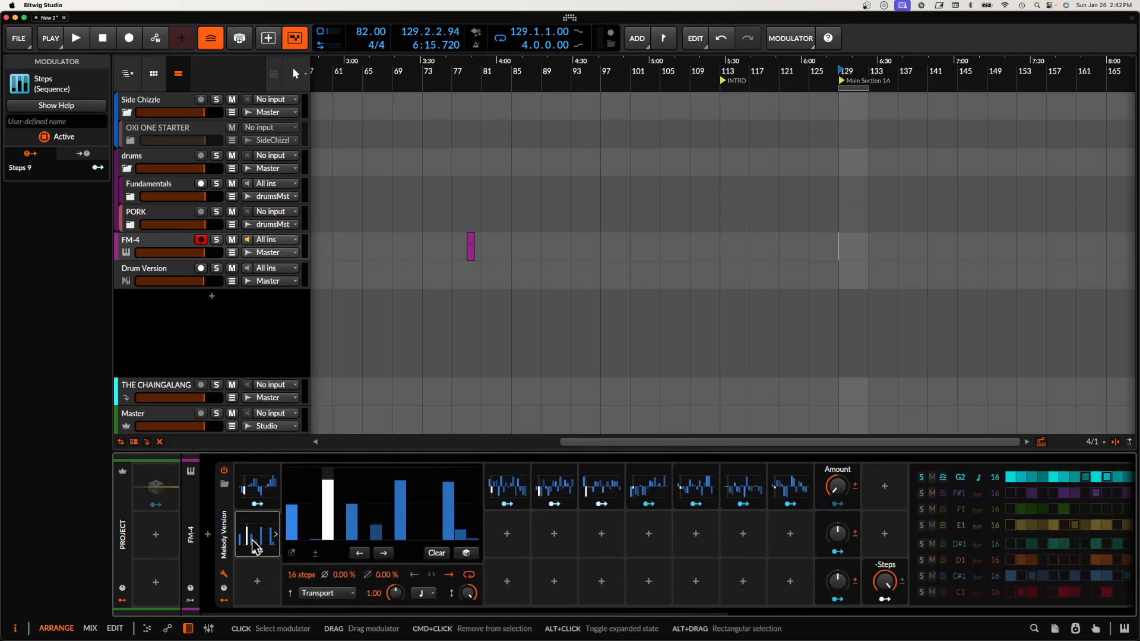
pyautogui.moveTo(467, 594)
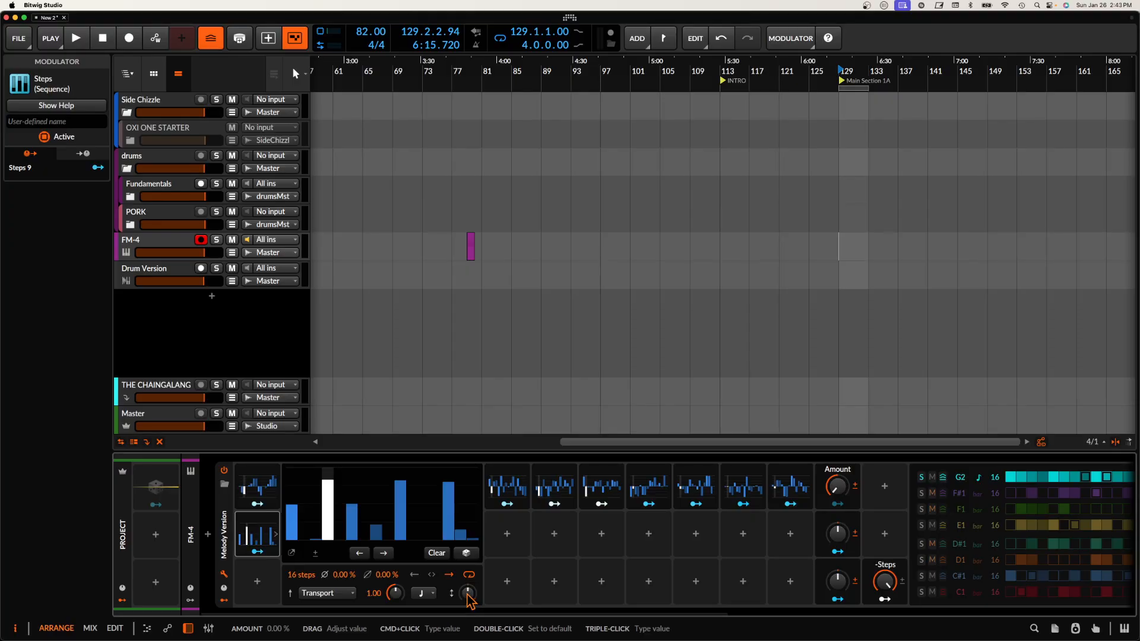
pyautogui.click(837, 552)
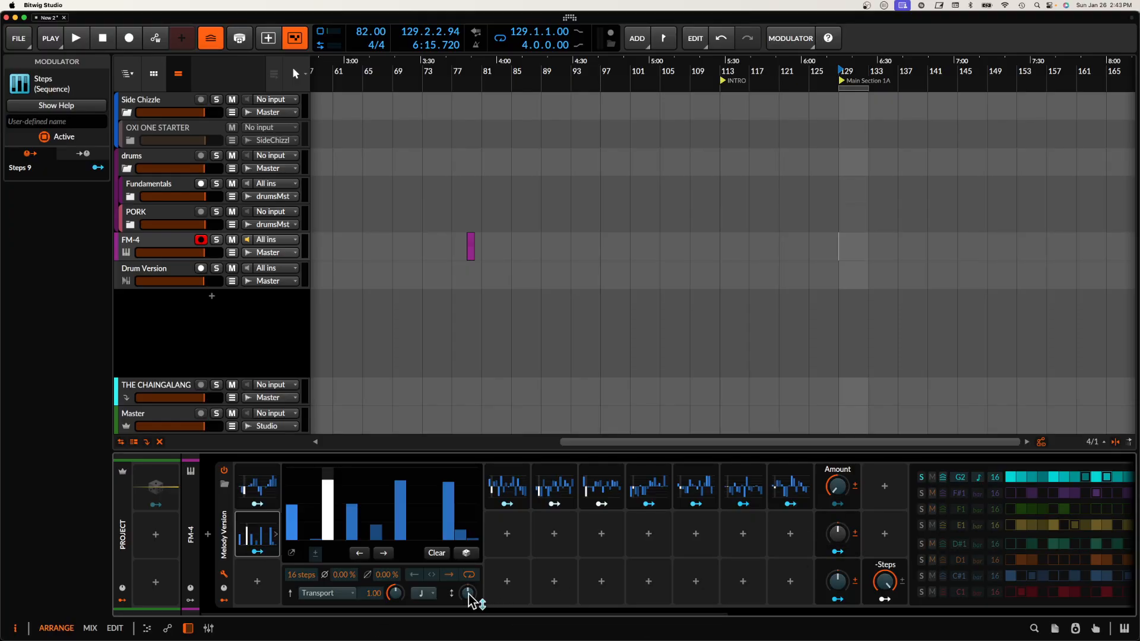
pyautogui.moveTo(468, 594); pyautogui.dragTo(468, 591)
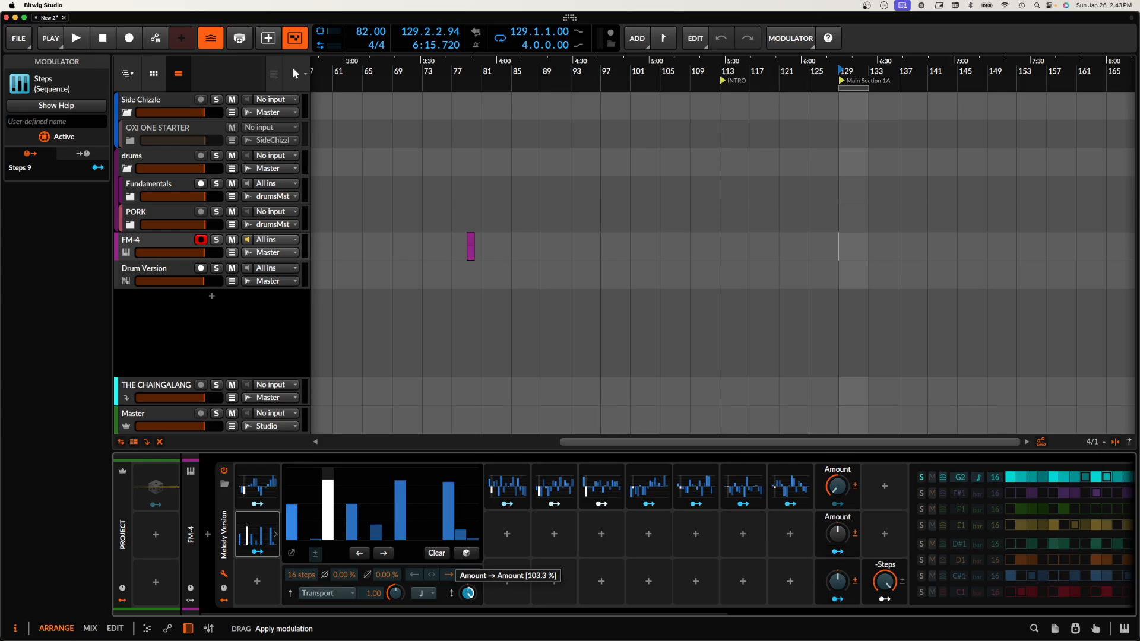
pyautogui.moveTo(469, 590); pyautogui.dragTo(466, 591)
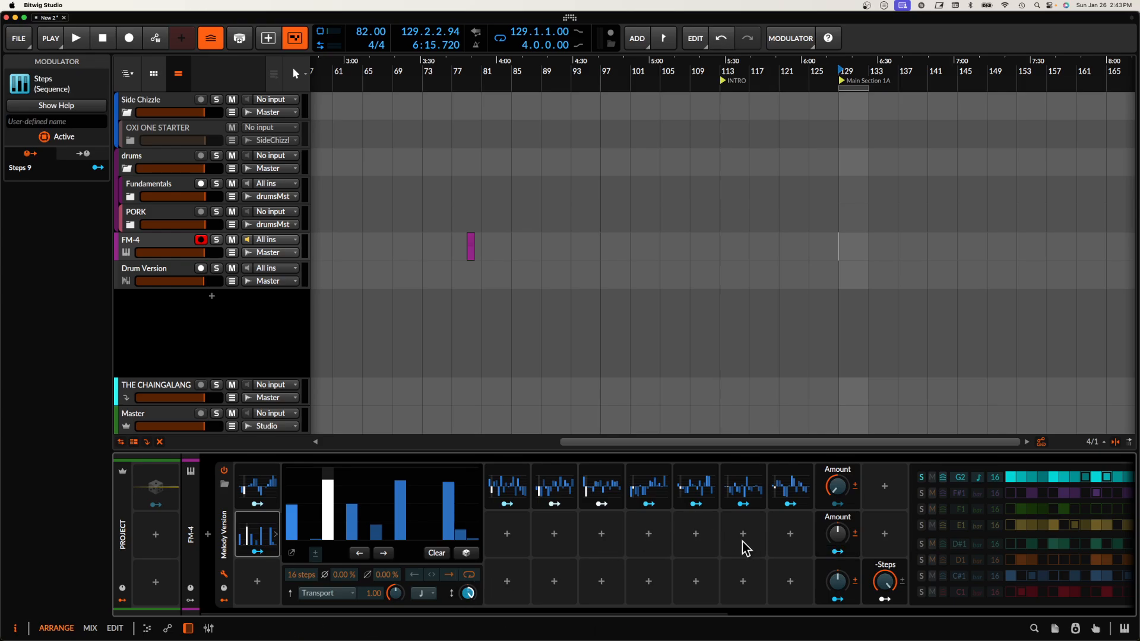
pyautogui.click(837, 552)
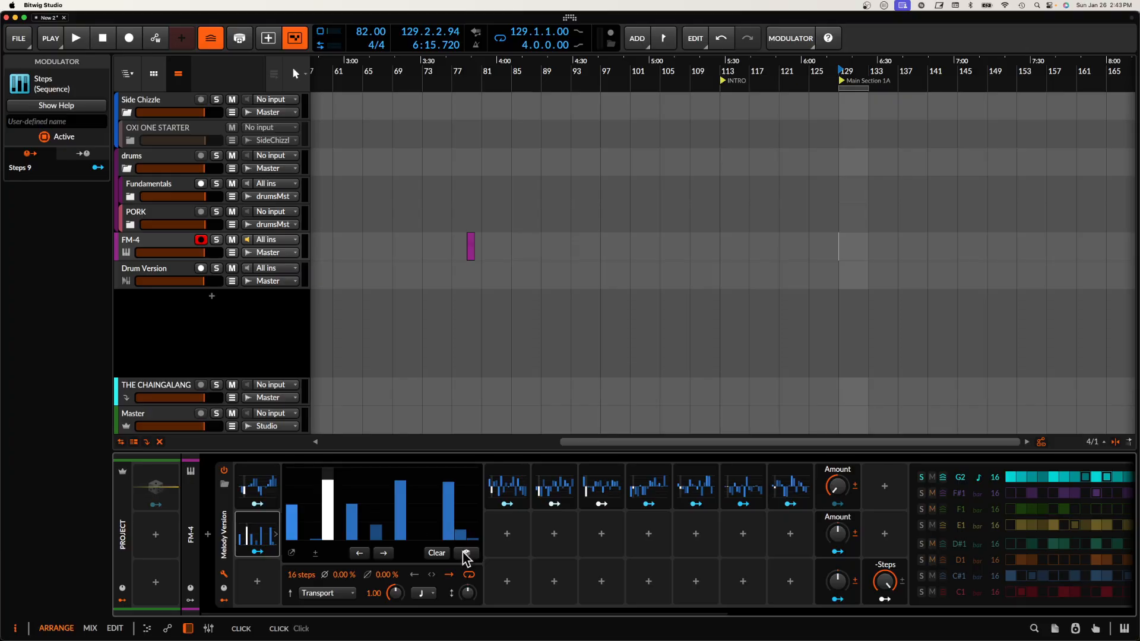
# Map the pattern randomizer of the Steps 9 modulator to Alt+R, and randomize its pattern.
pyautogui.click(1075, 629)
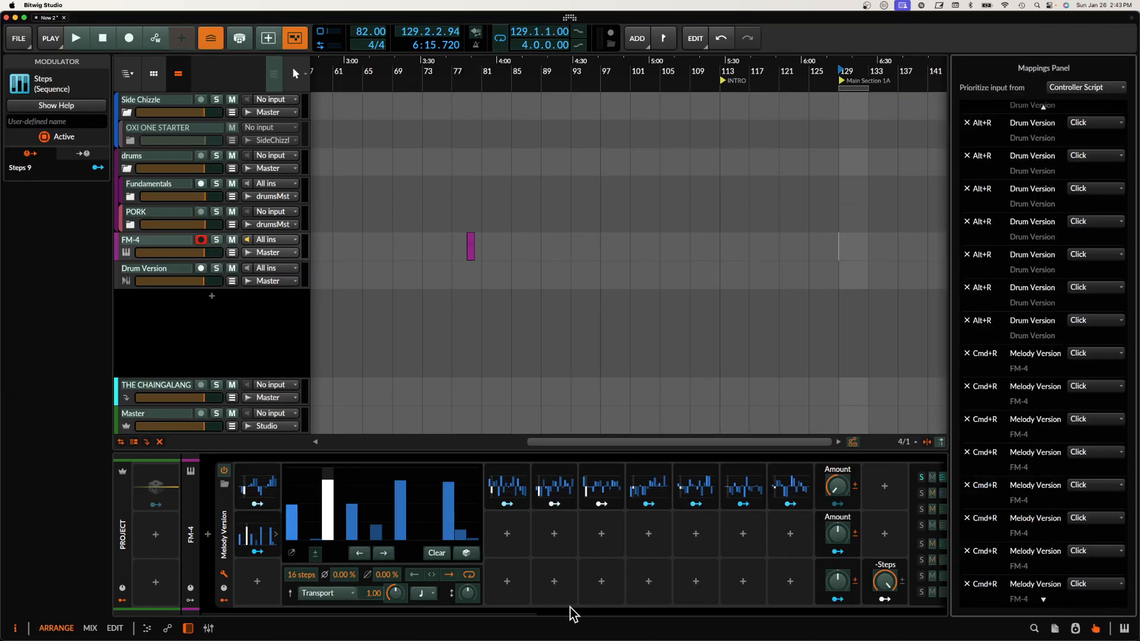
pyautogui.click(467, 553)
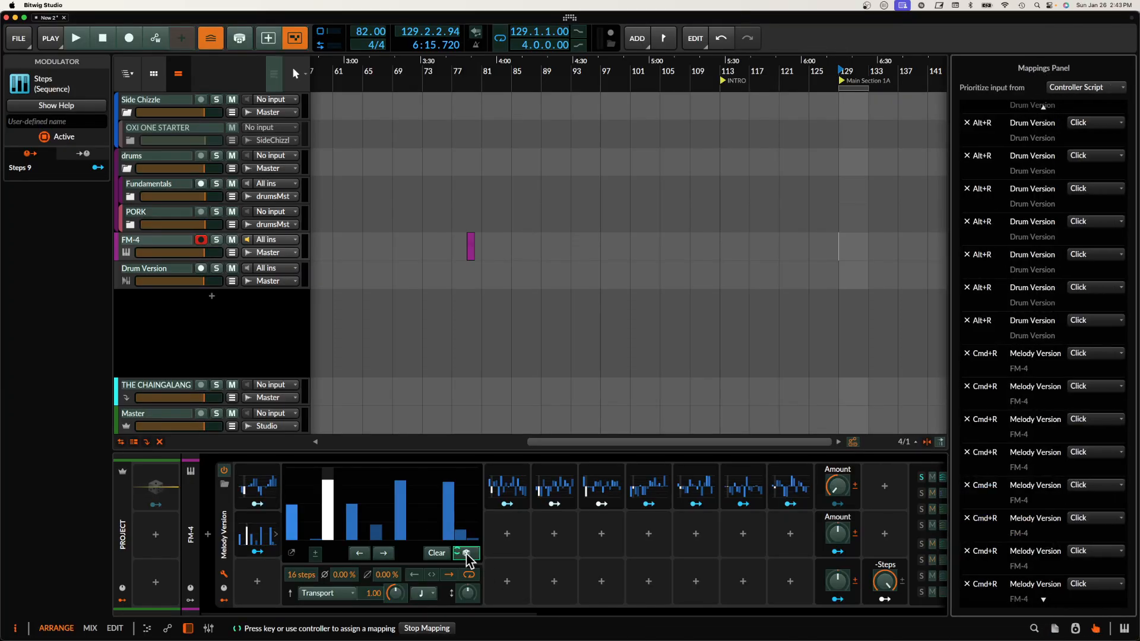
pyautogui.hotkey('alt', 'r')
pyautogui.click(467, 556)
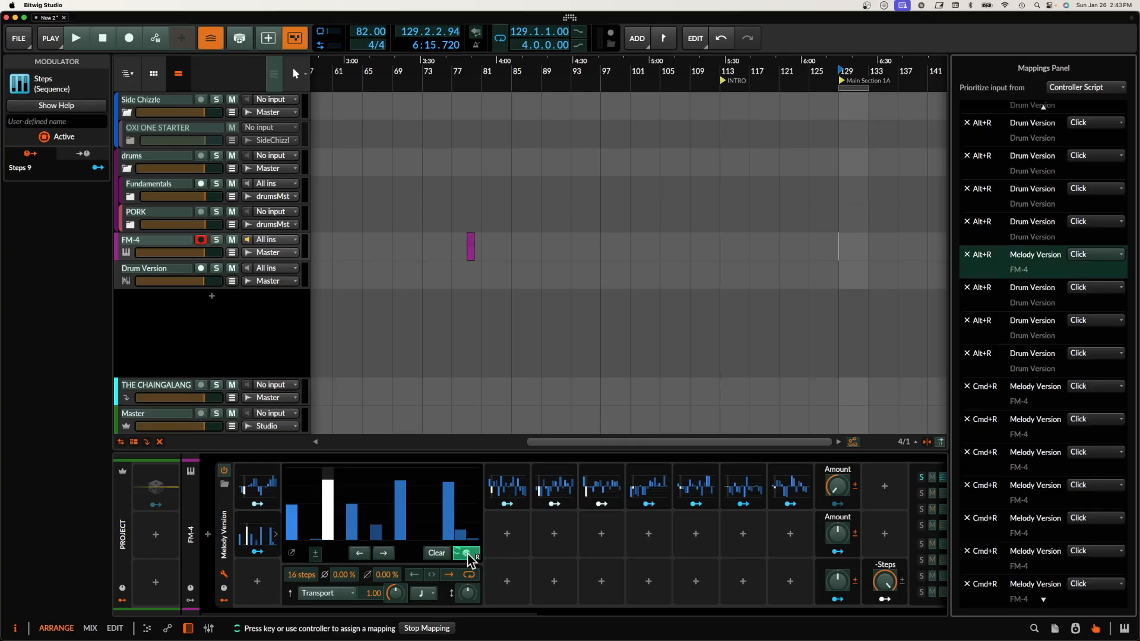
pyautogui.click(465, 557)
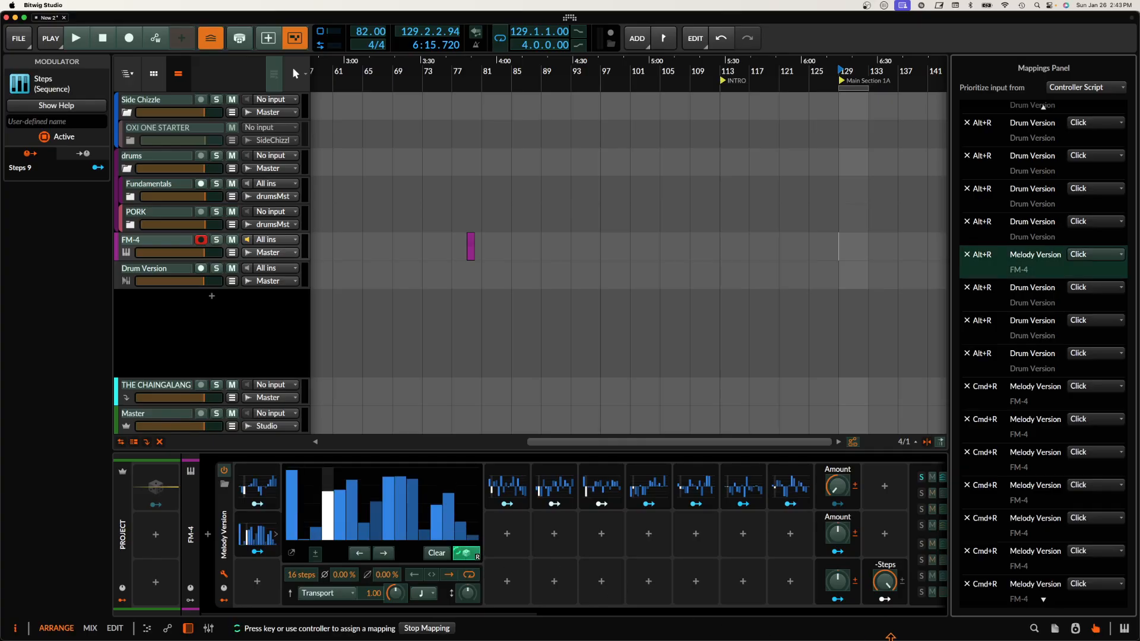
pyautogui.click(1099, 630)
pyautogui.click(466, 555)
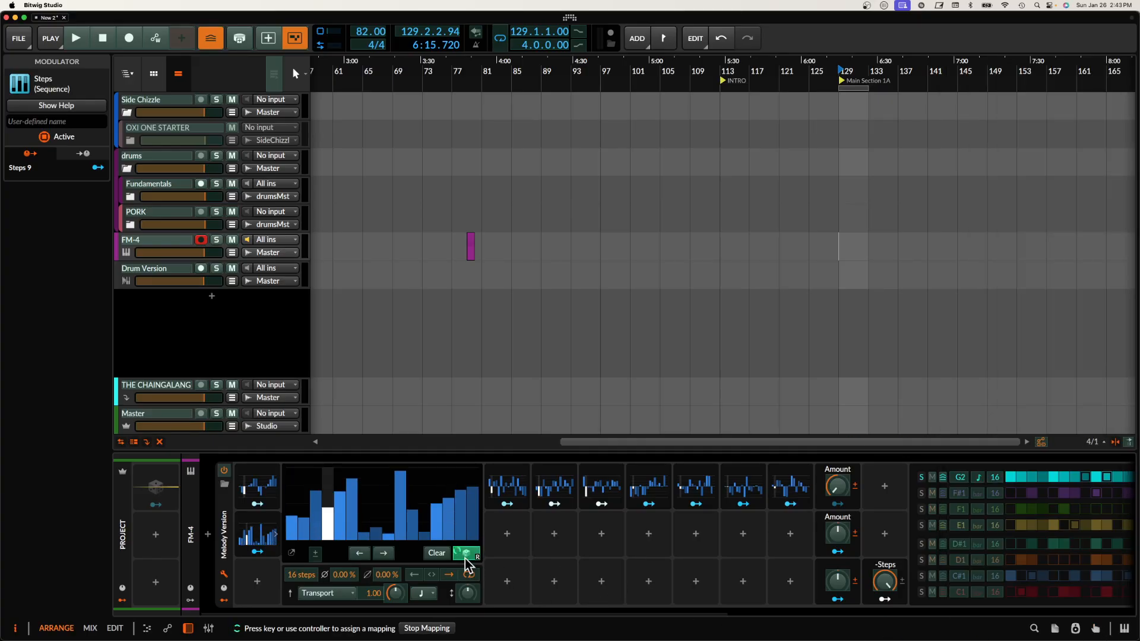
pyautogui.click(418, 552)
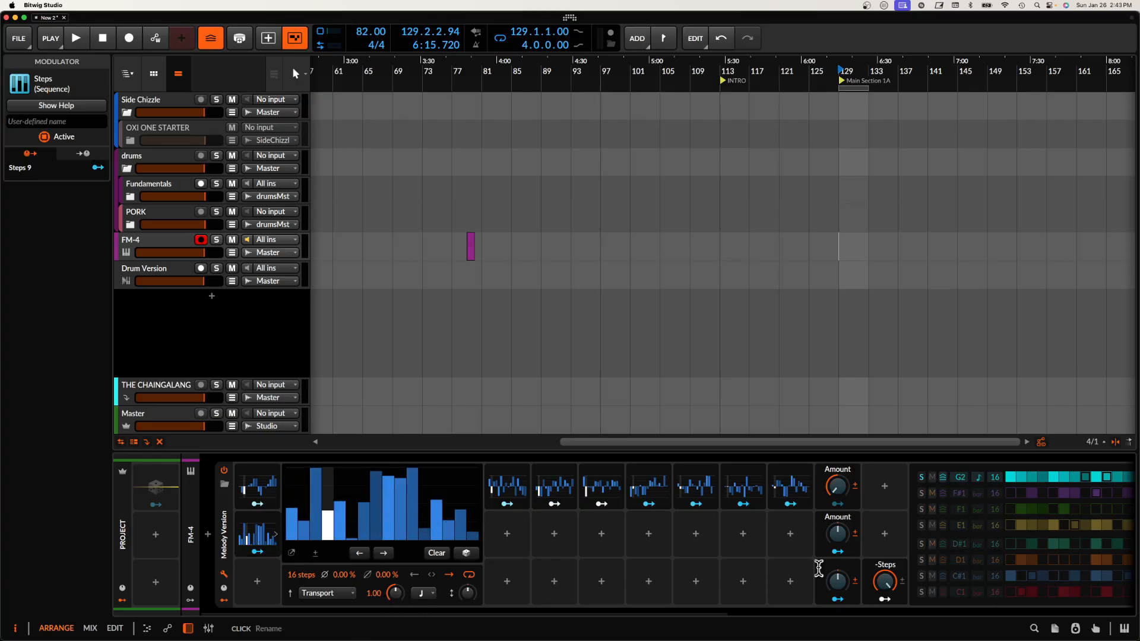
# Modulate the rate of the G2 lane from the Steps 9 modulator by 15.00.
pyautogui.hscroll(3, 960, 492)
pyautogui.moveTo(906, 484); pyautogui.dragTo(907, 481)
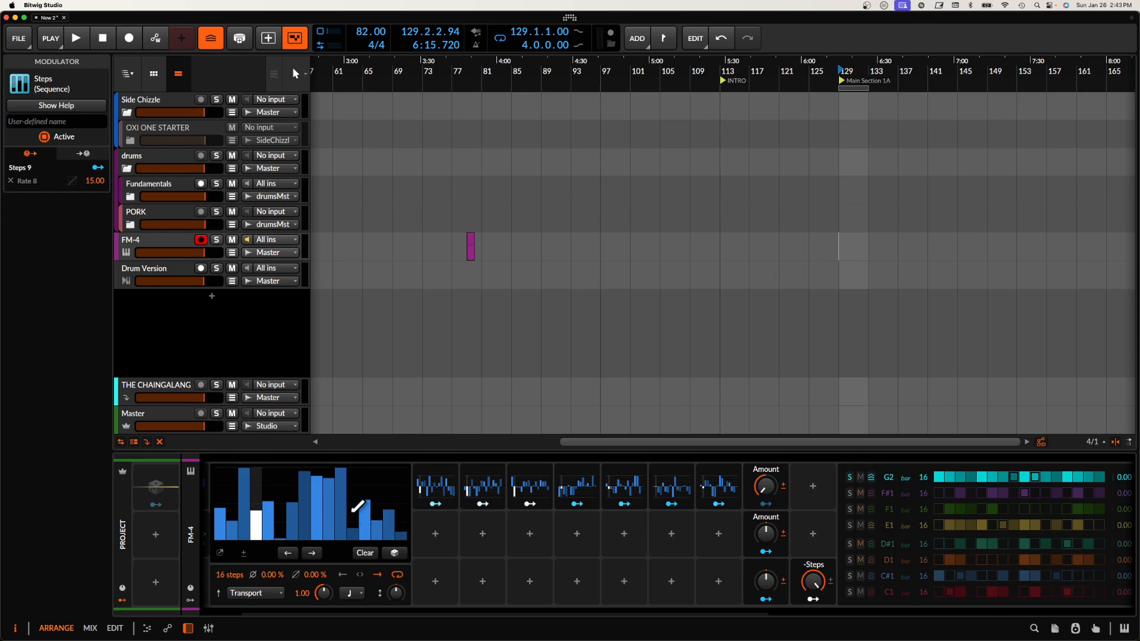
pyautogui.moveTo(906, 479); pyautogui.dragTo(906, 469)
# Make the Steps 9 pattern bipolar and draw a curve over its later steps that dips below zero and rises above it.
pyautogui.click(243, 552)
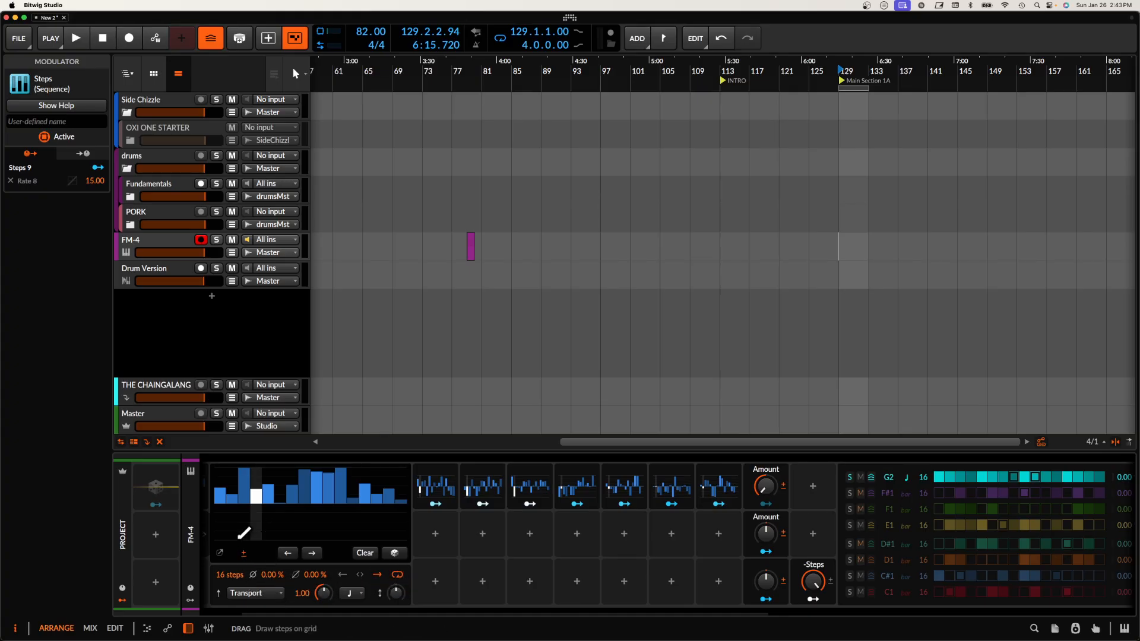
pyautogui.click(220, 553)
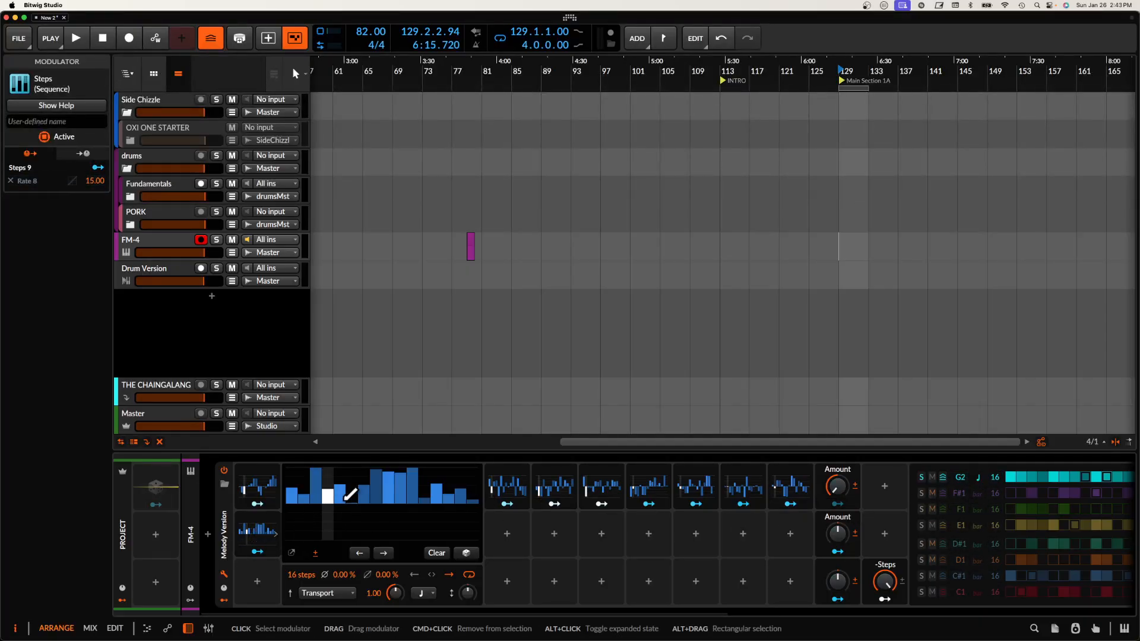
pyautogui.moveTo(362, 522); pyautogui.dragTo(492, 498)
# Raise the second Amount macro to 100 % and set the Steps 9 rate unit to 8th note.
pyautogui.moveTo(838, 534); pyautogui.dragTo(837, 478)
pyautogui.hscroll(5, 979, 484)
pyautogui.hscroll(-5, 843, 484)
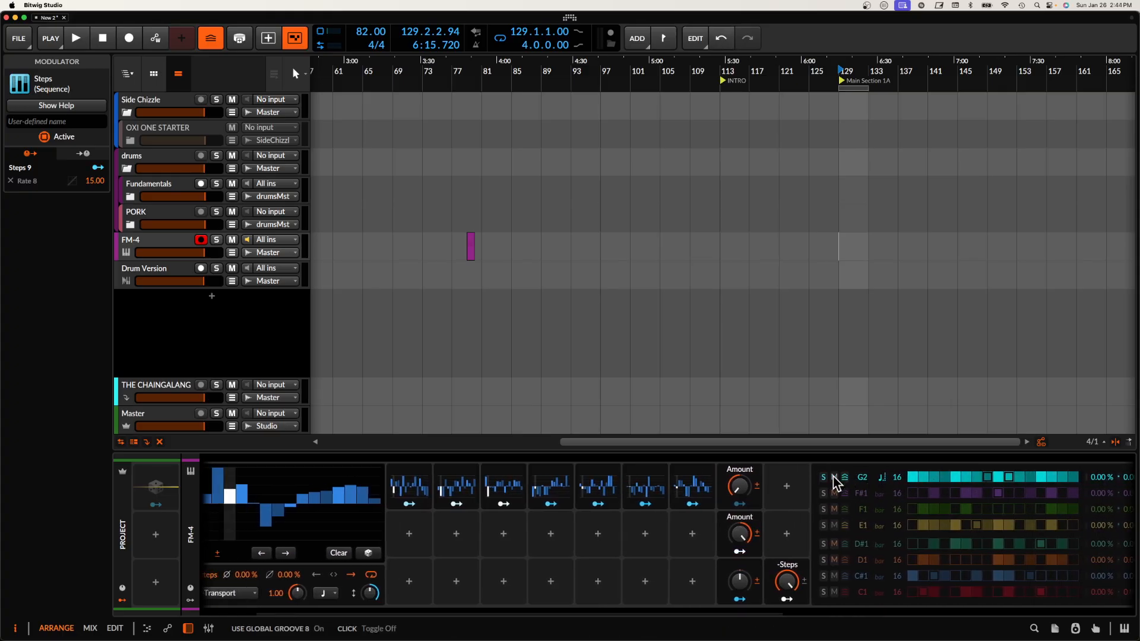
pyautogui.click(424, 594)
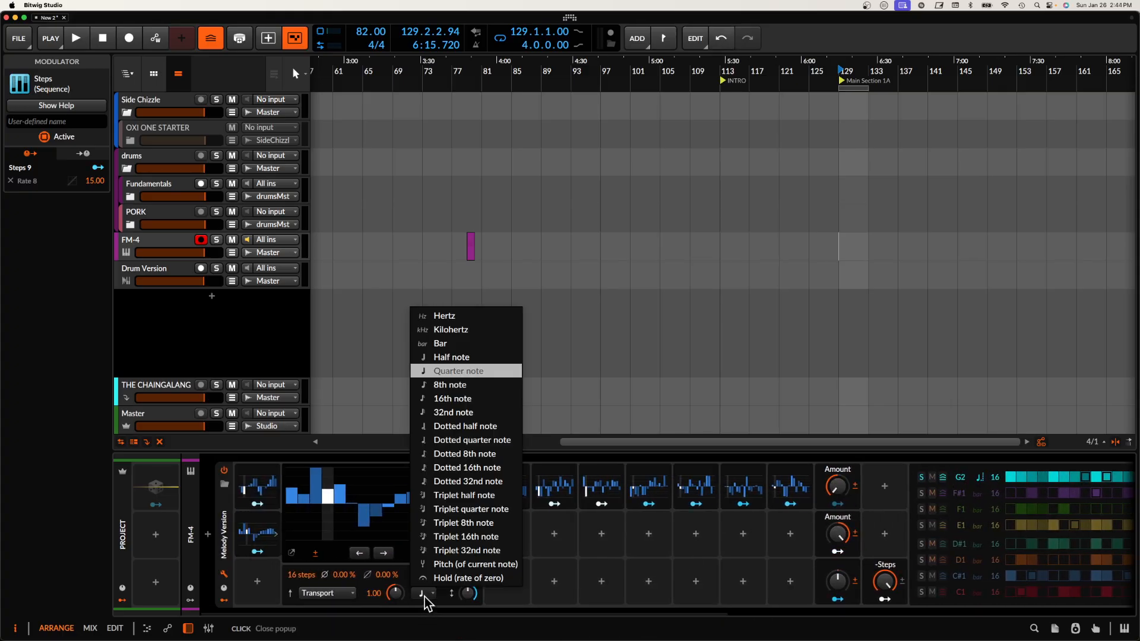
pyautogui.click(468, 384)
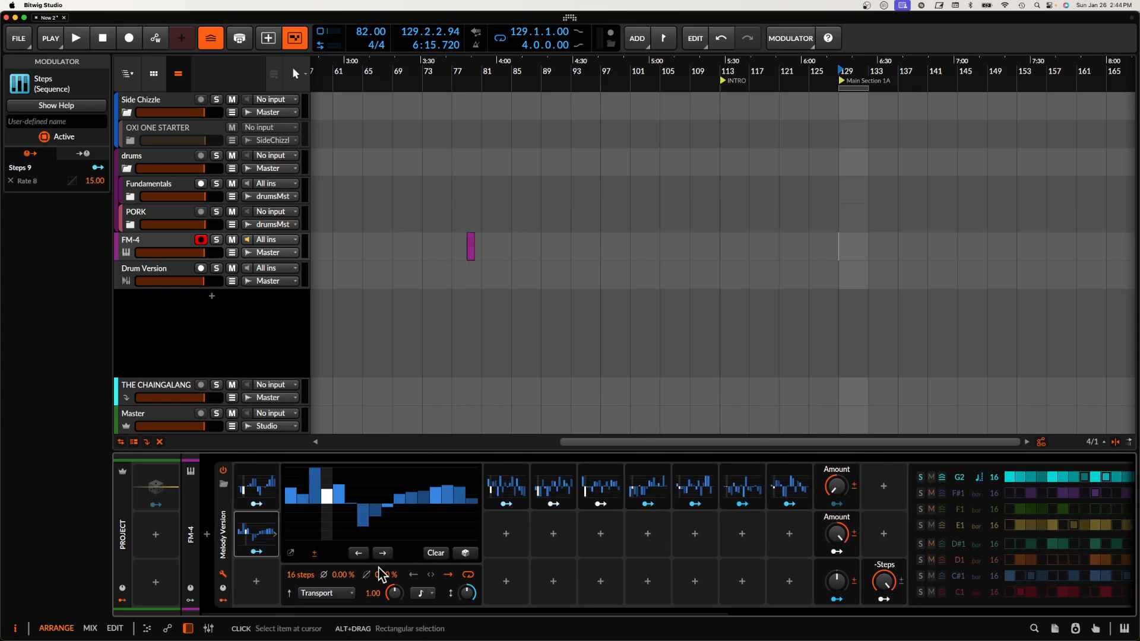
# Play the loop to audition the modulated G2 lane timing, and stop playback.
pyautogui.hscroll(10, 458, 563)
pyautogui.press('space')
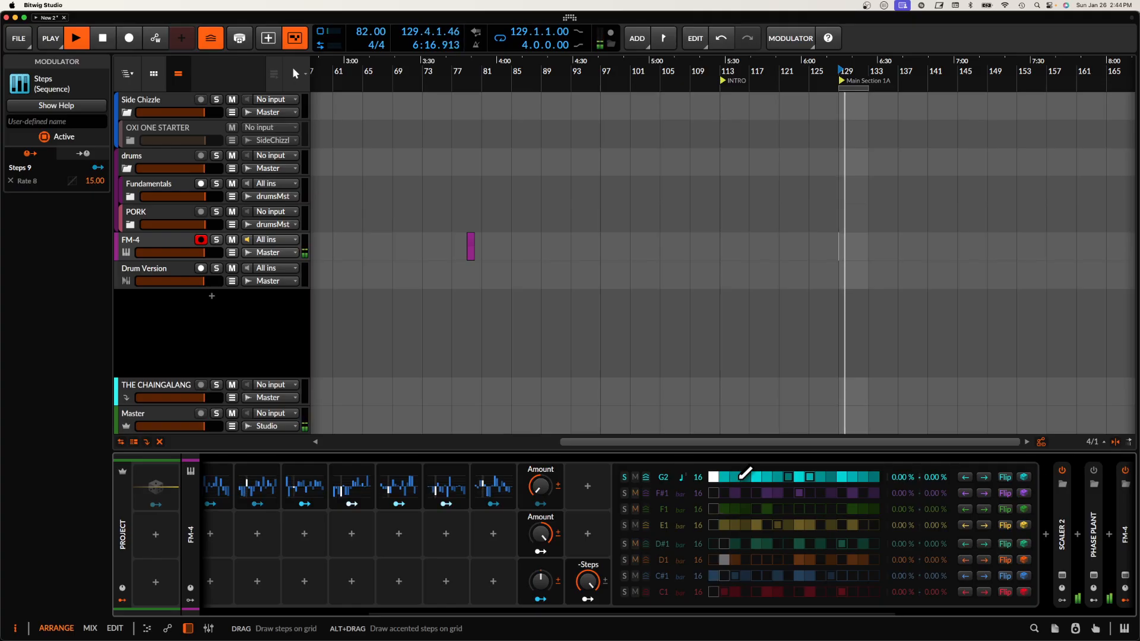
pyautogui.hscroll(-5, 748, 475)
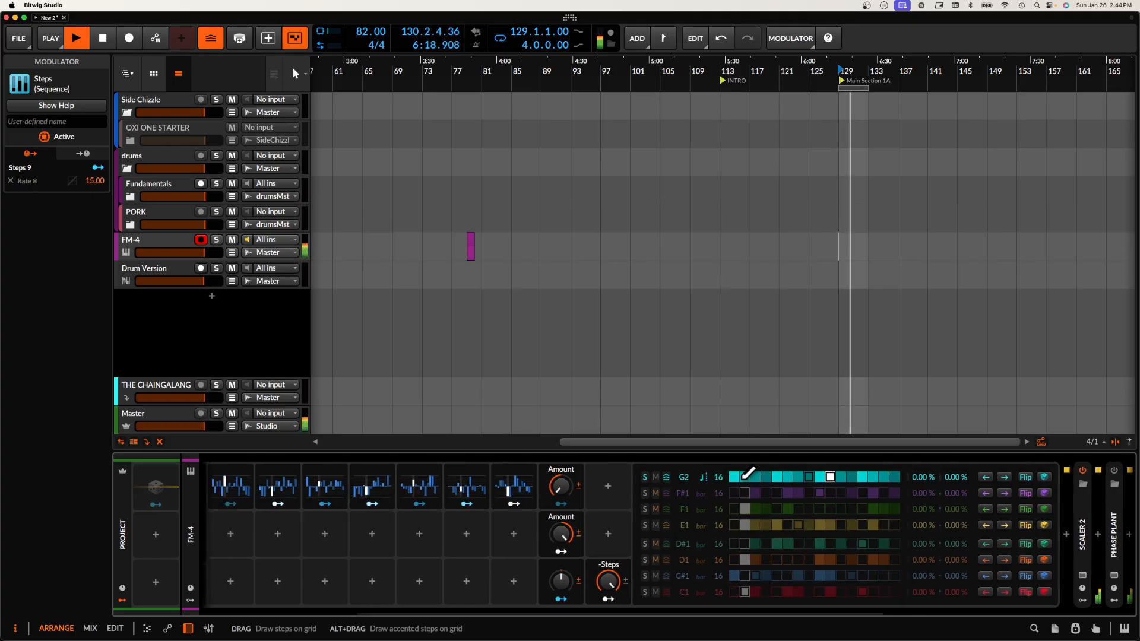
pyautogui.press('space')
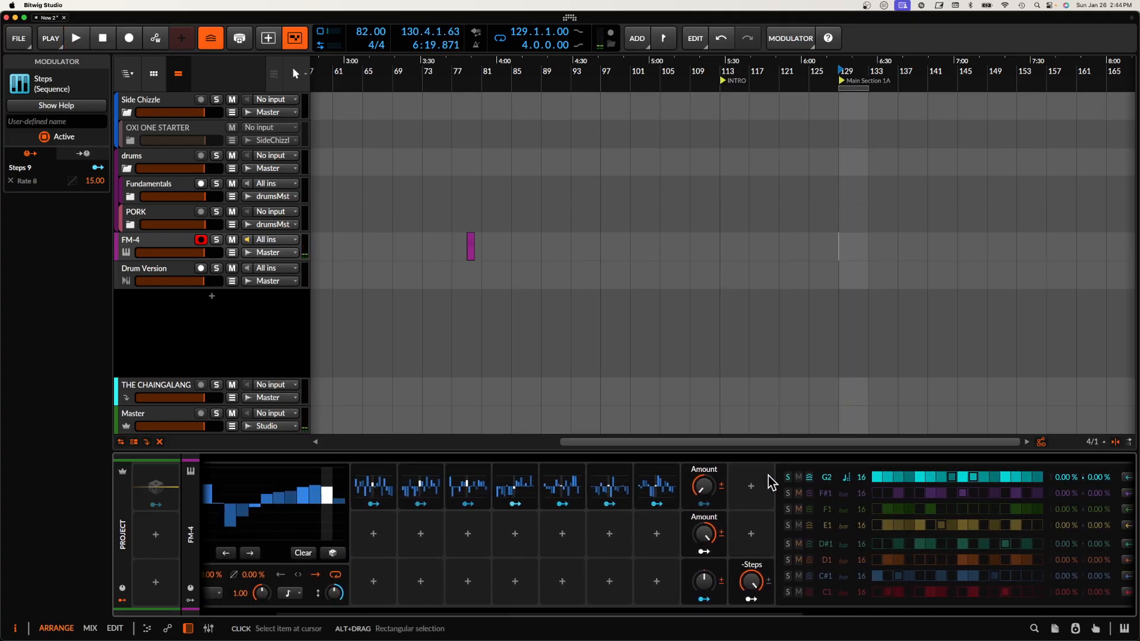
pyautogui.hscroll(-2, 768, 475)
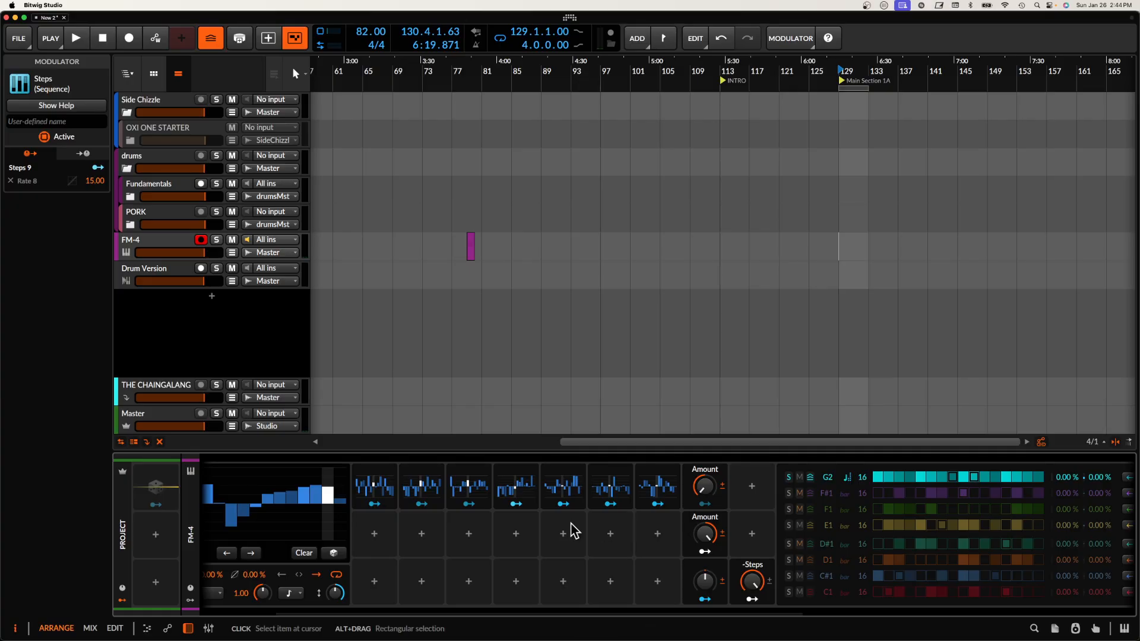
pyautogui.press('space')
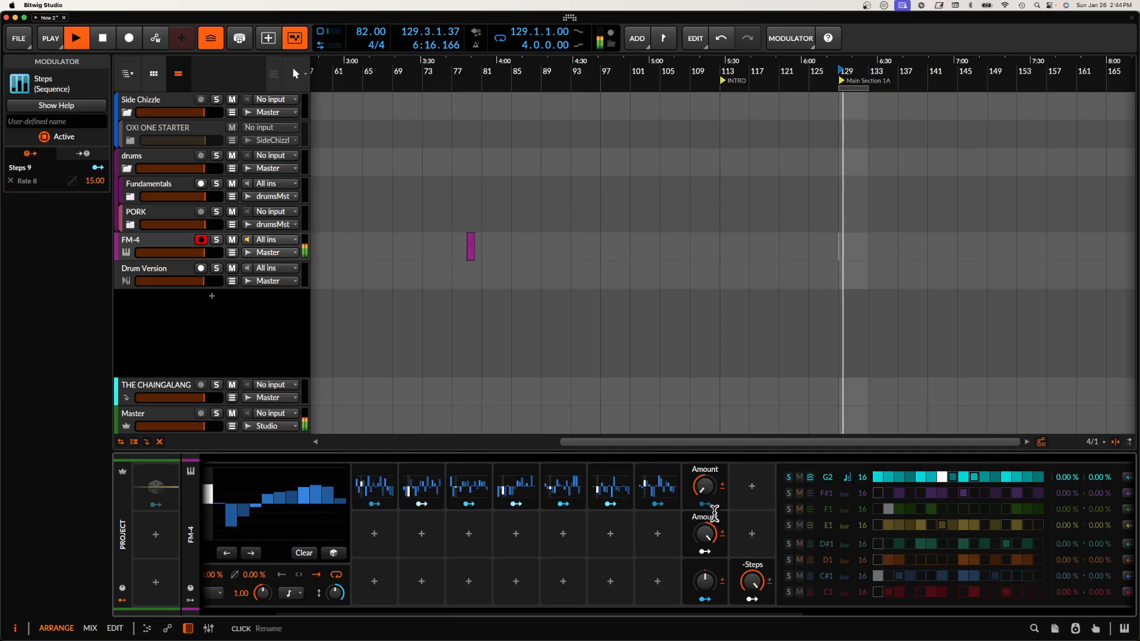
pyautogui.press('space')
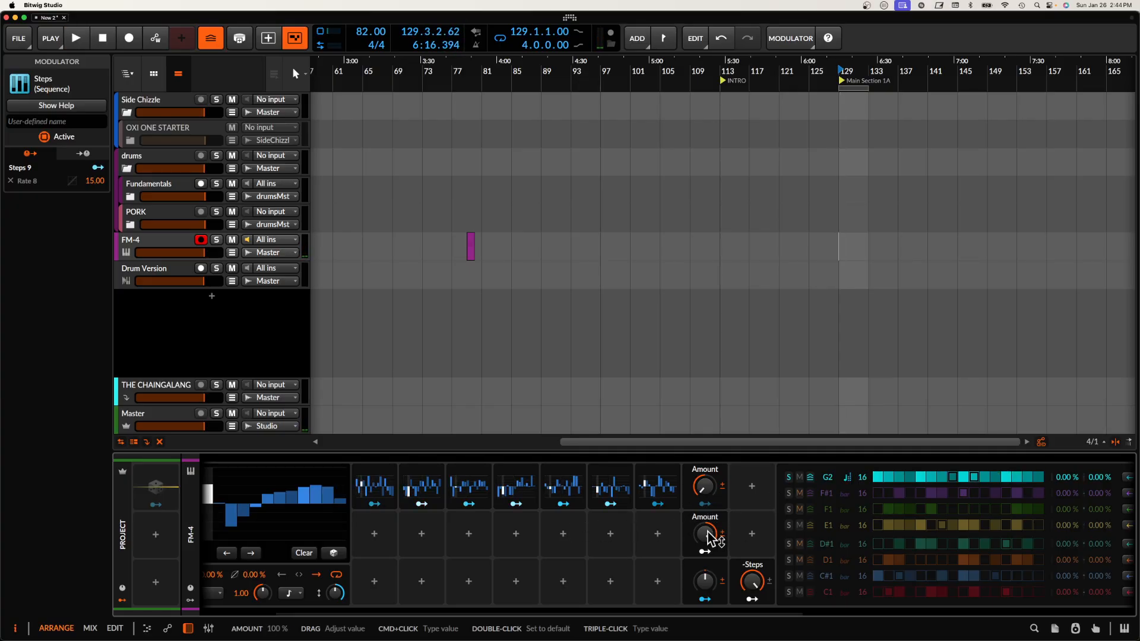
# Lower the second Amount macro partway, raise the first Amount macro during playback, and stop playback.
pyautogui.moveTo(711, 537)
pyautogui.mouseDown()
pyautogui.moveTo(711, 555)
pyautogui.moveTo(705, 537)
pyautogui.mouseUp()
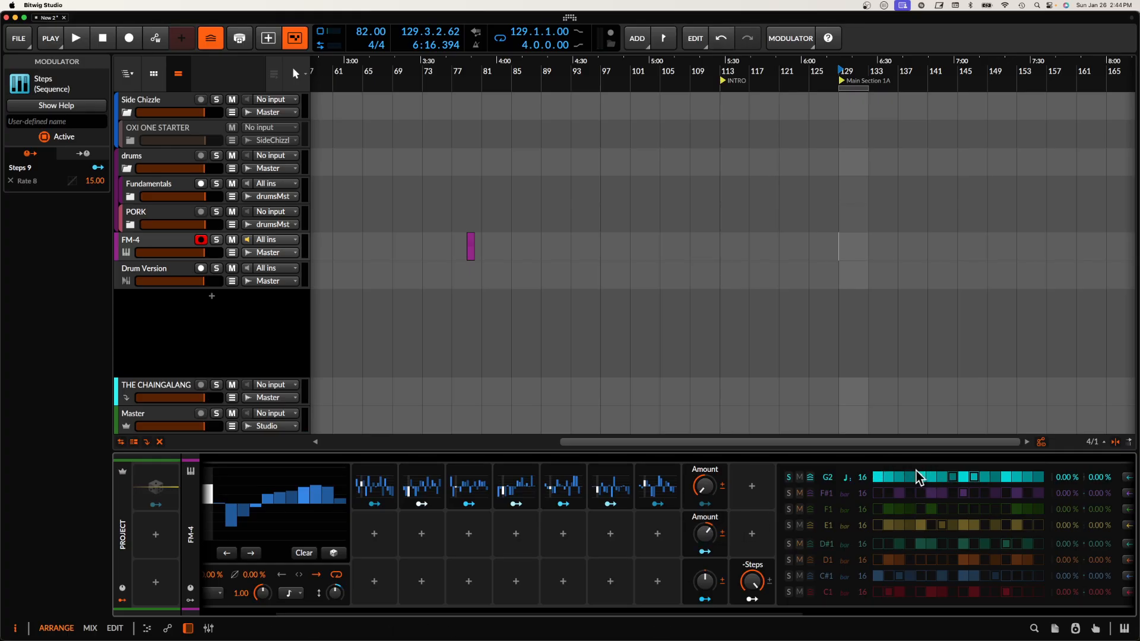
pyautogui.press('space')
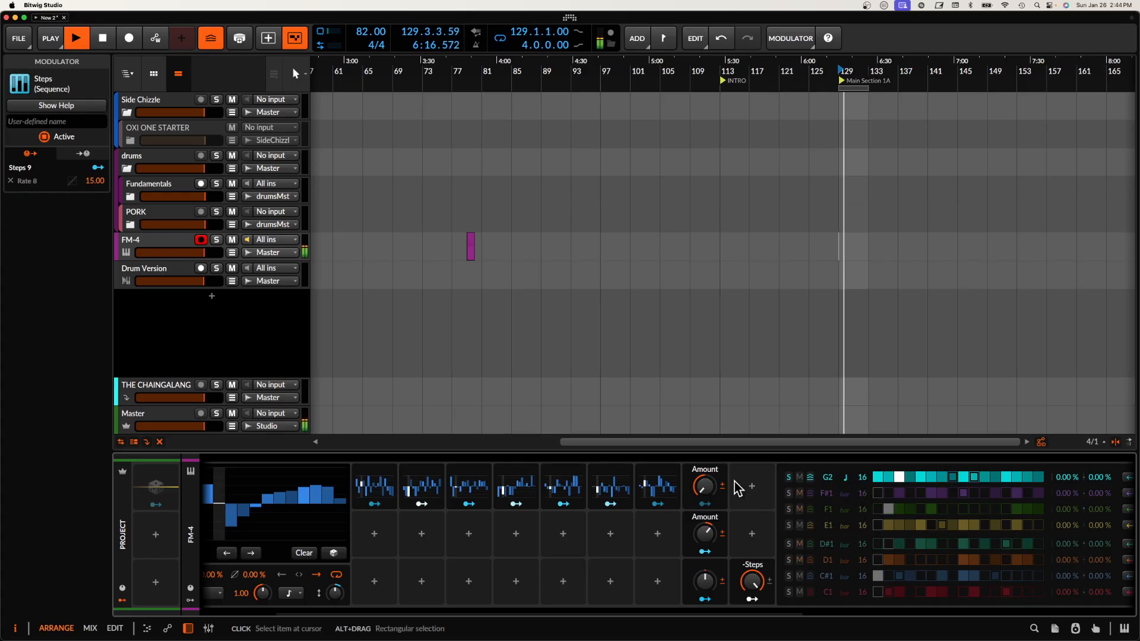
pyautogui.moveTo(706, 490); pyautogui.dragTo(705, 487)
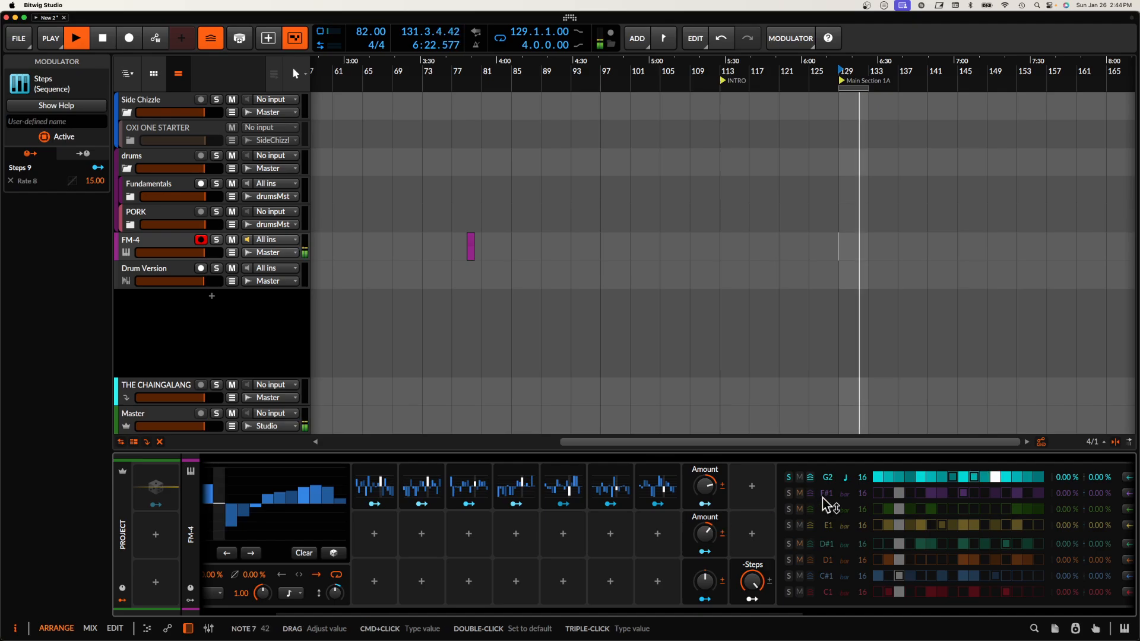
pyautogui.hscroll(5, 827, 488)
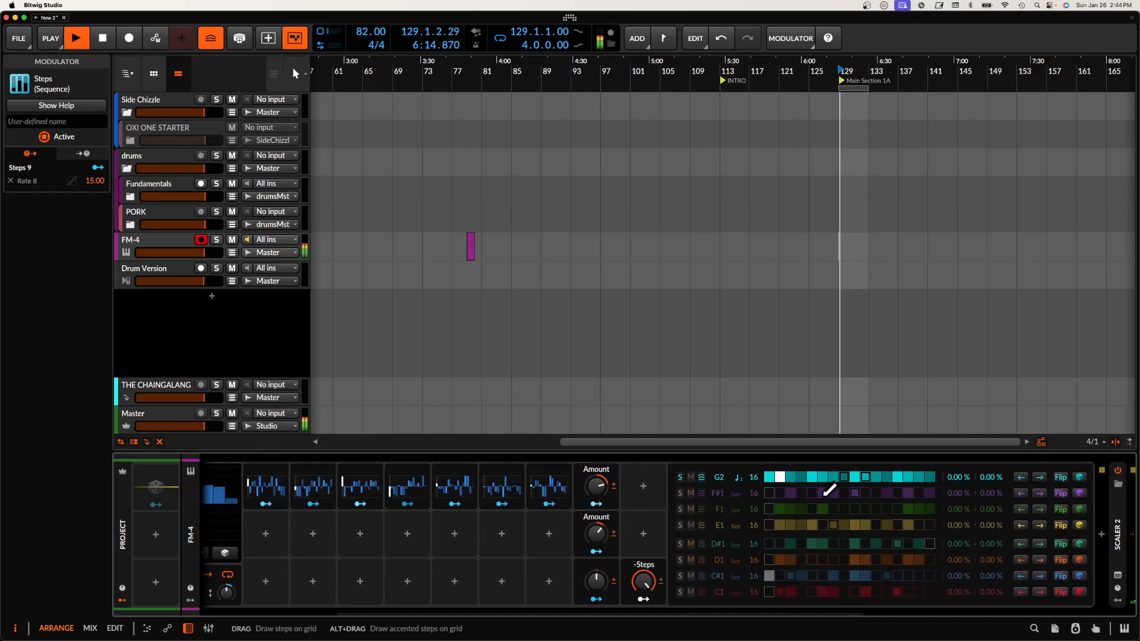
pyautogui.hscroll(-5, 828, 493)
pyautogui.press('space')
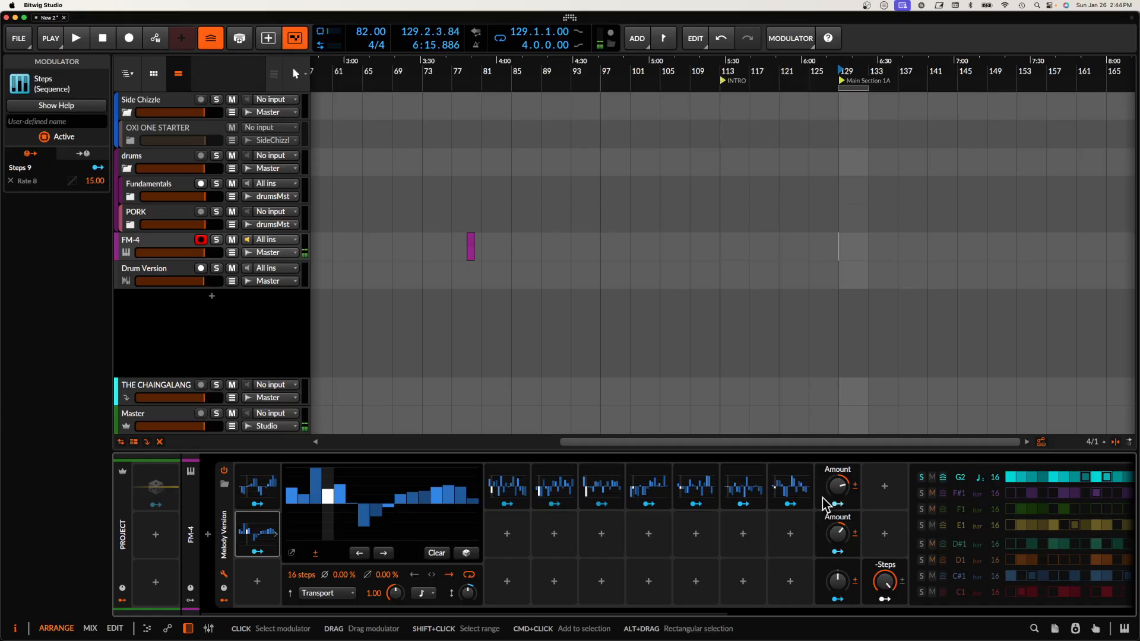
# Collapse the Steps 9 editor and add another Steps modulator in the empty slot below it.
pyautogui.keyDown('alt'); pyautogui.click(252, 532); pyautogui.keyUp('alt')
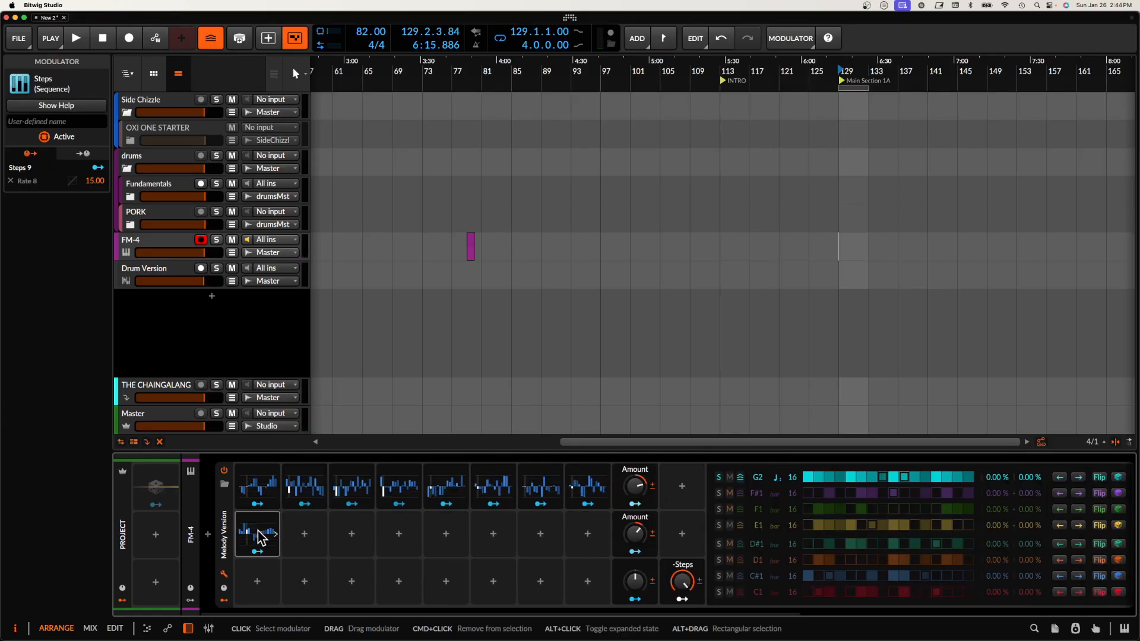
pyautogui.click(257, 585)
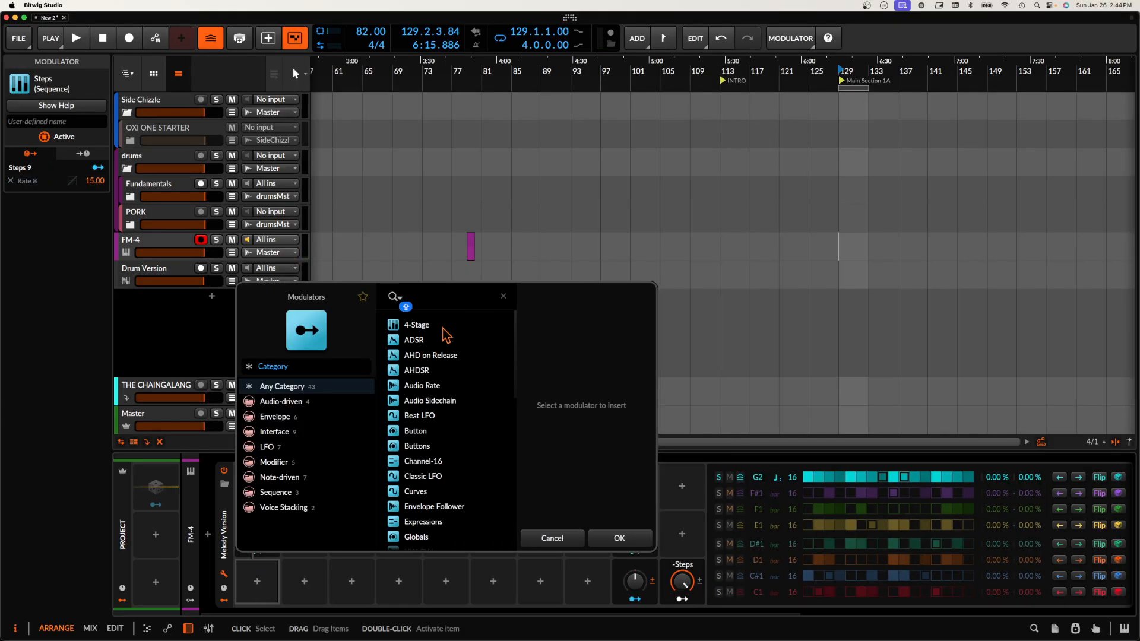
pyautogui.write('step')
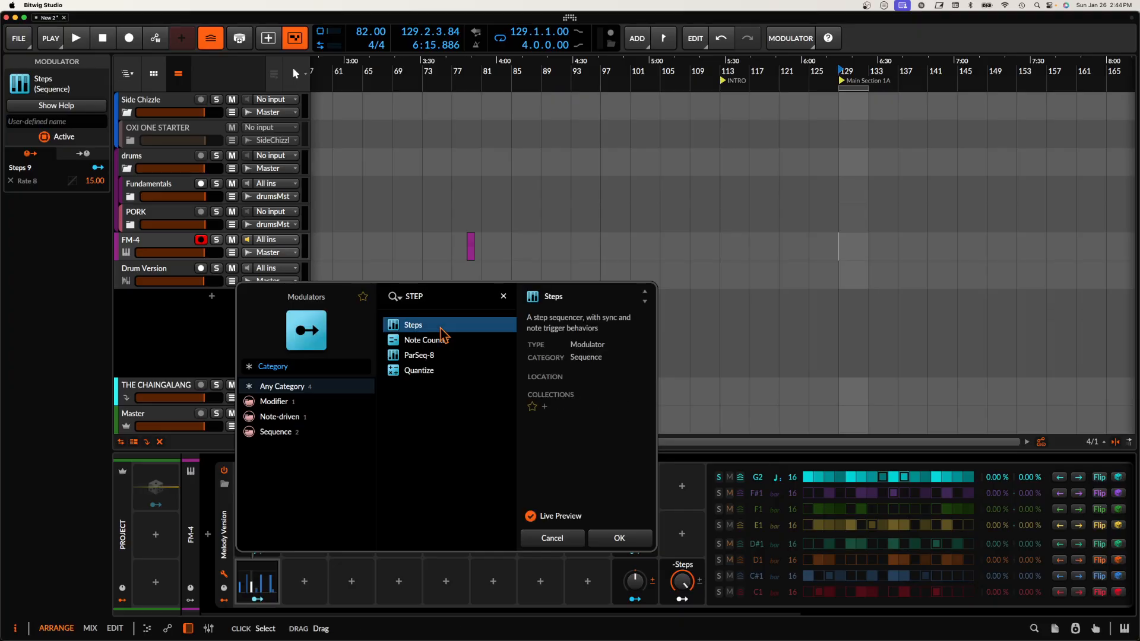
pyautogui.click(621, 540)
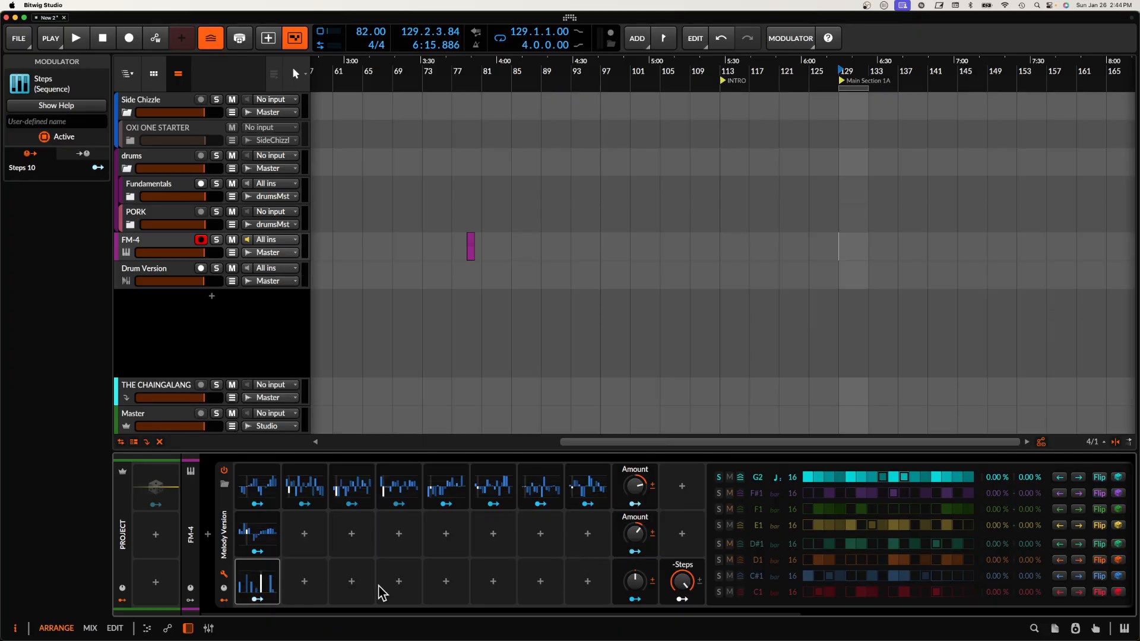
# Make the new Steps modulator bipolar, with its Amount at 0 % and its rate unit at 8th note.
pyautogui.click(273, 582)
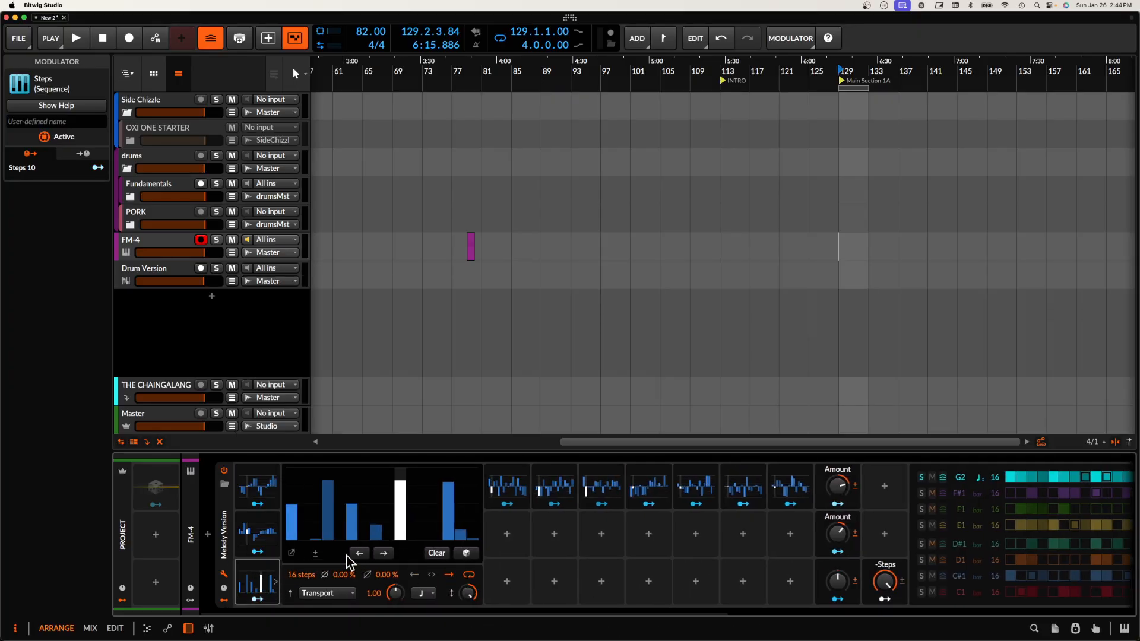
pyautogui.click(315, 553)
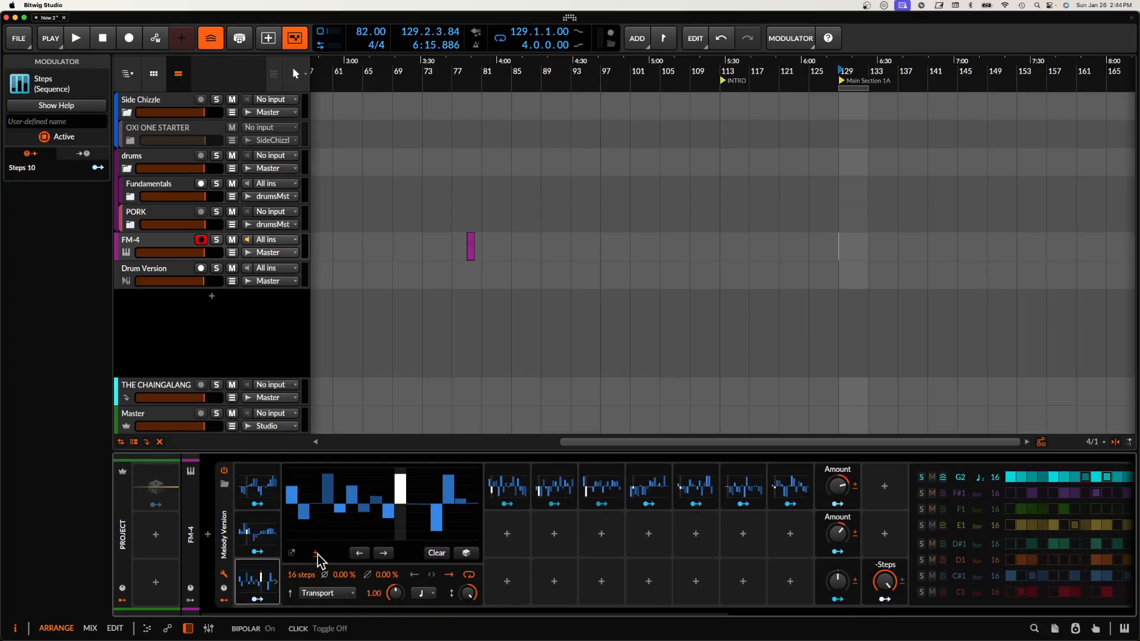
pyautogui.rightClick(467, 593)
pyautogui.press('Escape')
pyautogui.keyDown('super'); pyautogui.click(468, 594); pyautogui.keyUp('super')
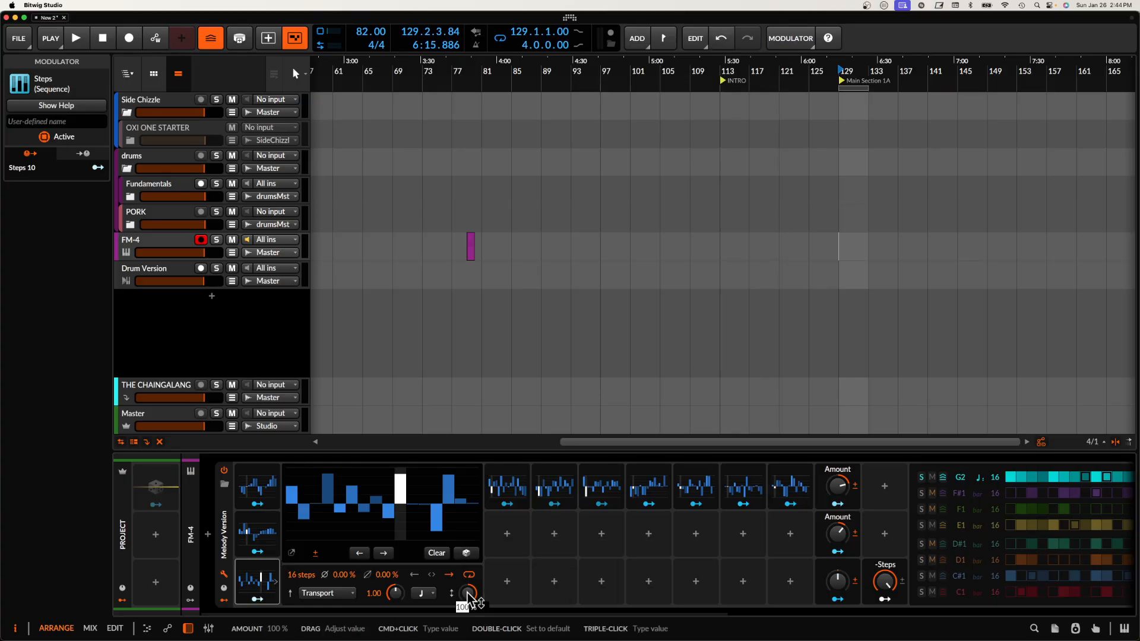
pyautogui.press('Escape')
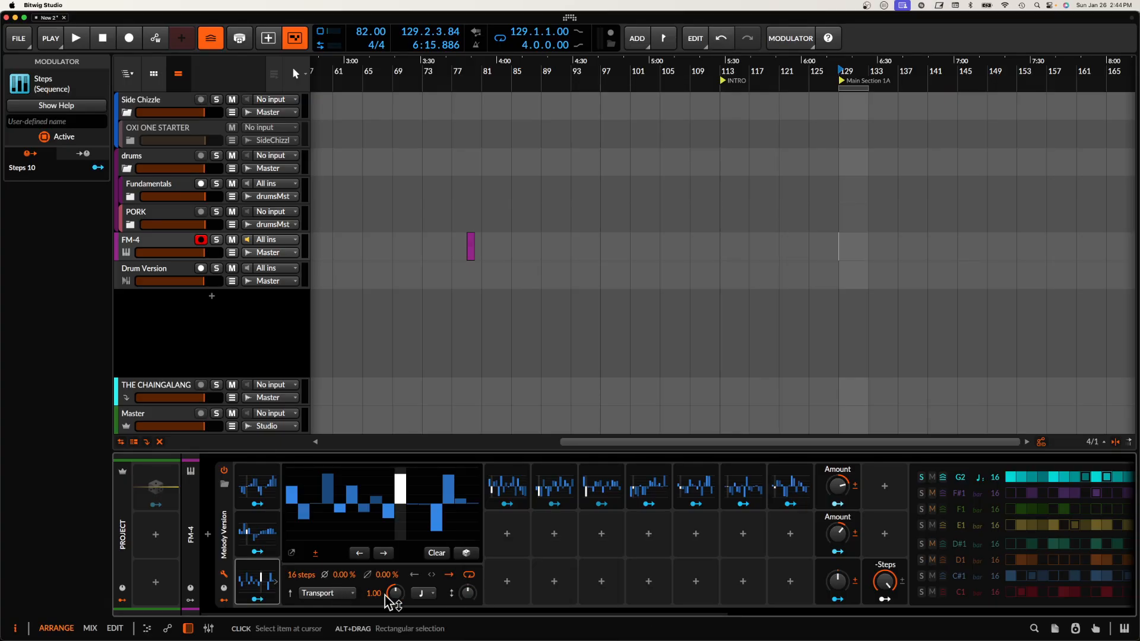
pyautogui.click(425, 593)
pyautogui.click(439, 385)
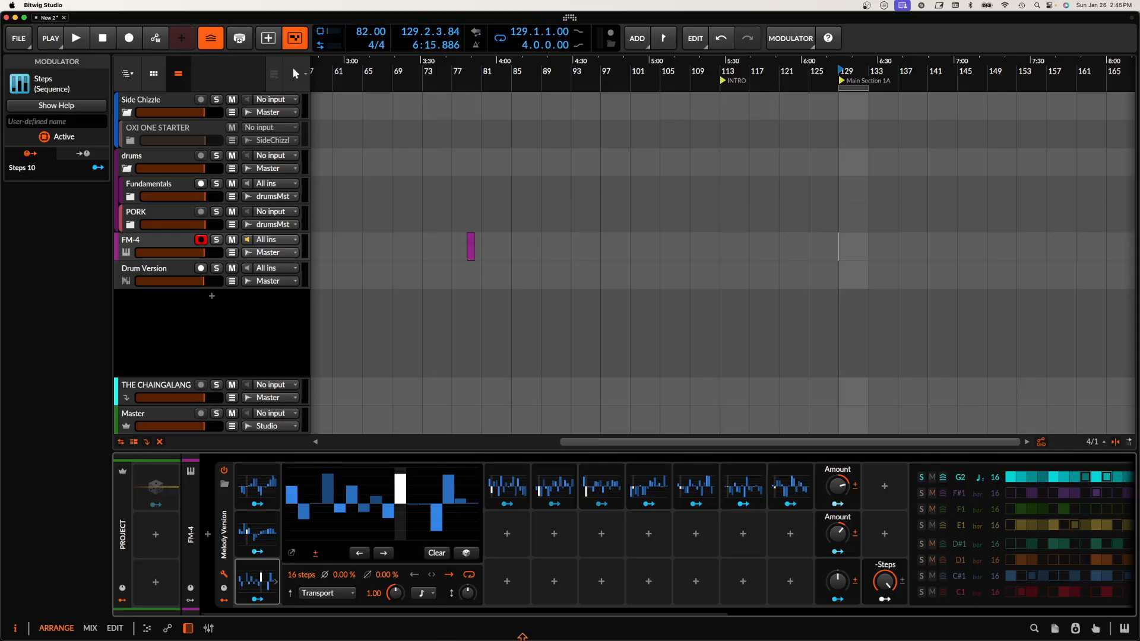
# Modulate the Amount of the new Steps modulator from the third macro.
pyautogui.click(838, 600)
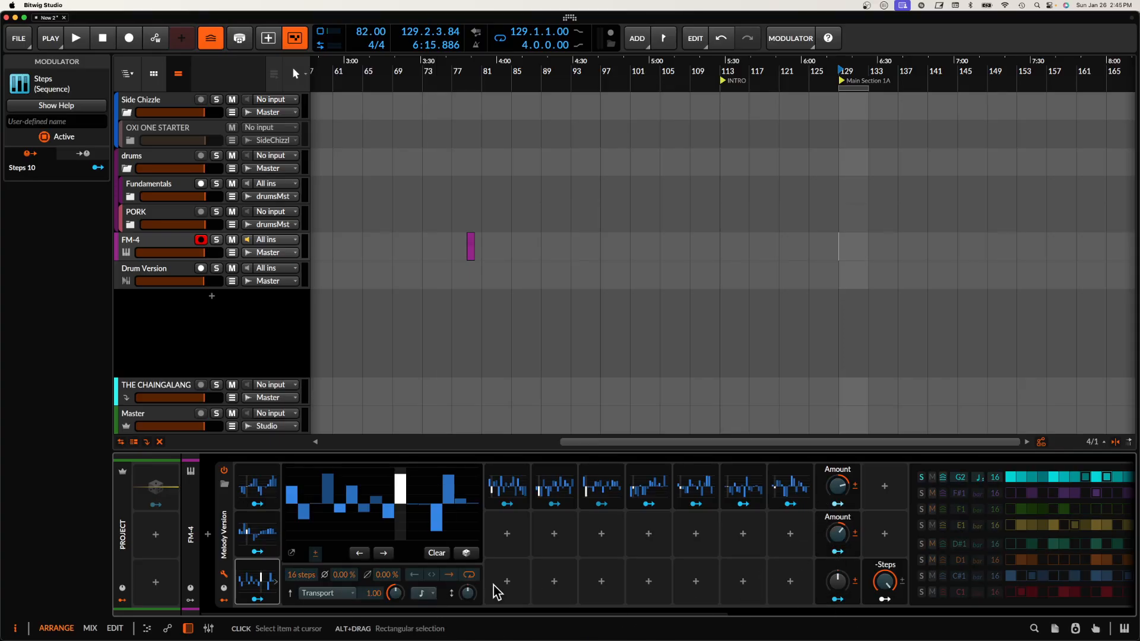
pyautogui.moveTo(470, 590); pyautogui.dragTo(470, 588)
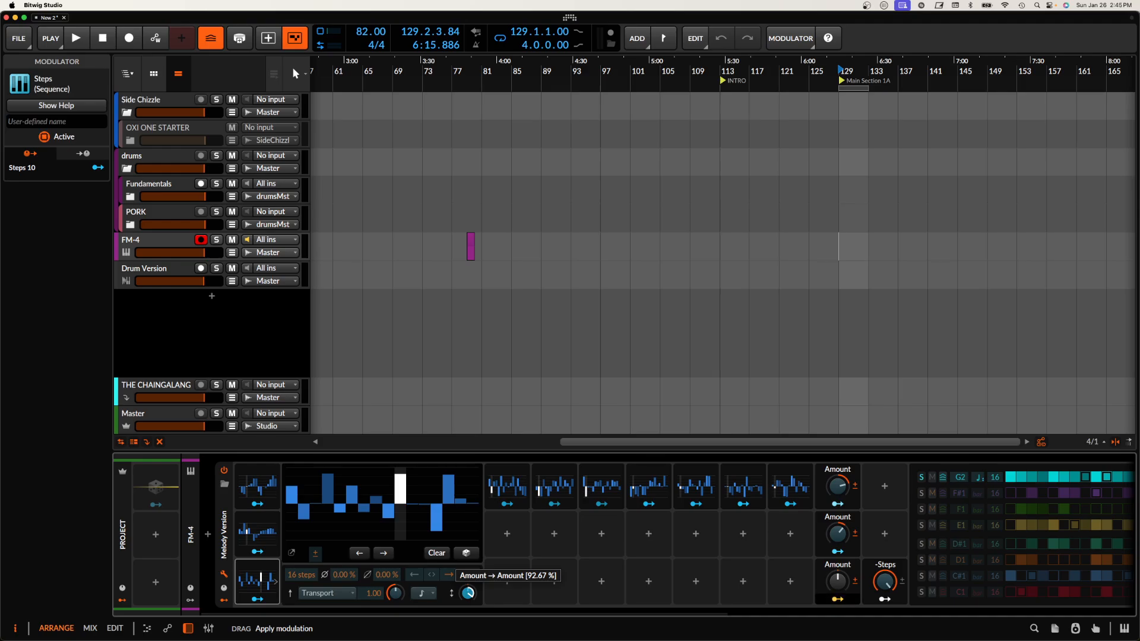
pyautogui.moveTo(467, 594); pyautogui.dragTo(467, 593)
pyautogui.click(467, 594)
pyautogui.press('Escape')
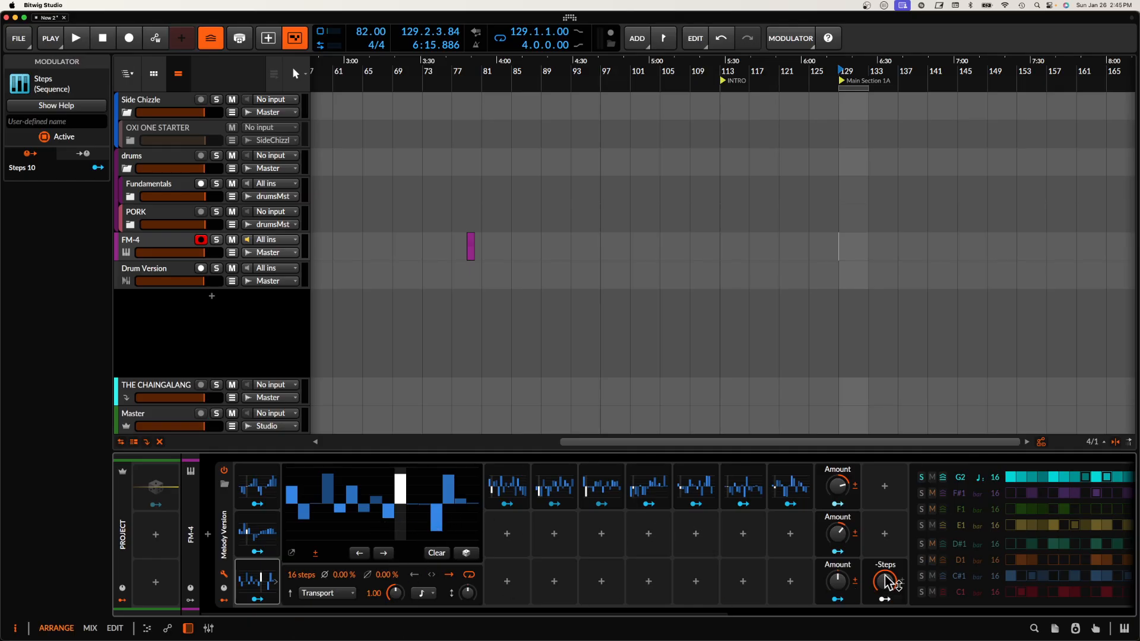
# Apply a negative modulation from the -Steps macro to the third-row Steps modulator's Step Count, then return the macro to 0 %.
pyautogui.click(315, 575)
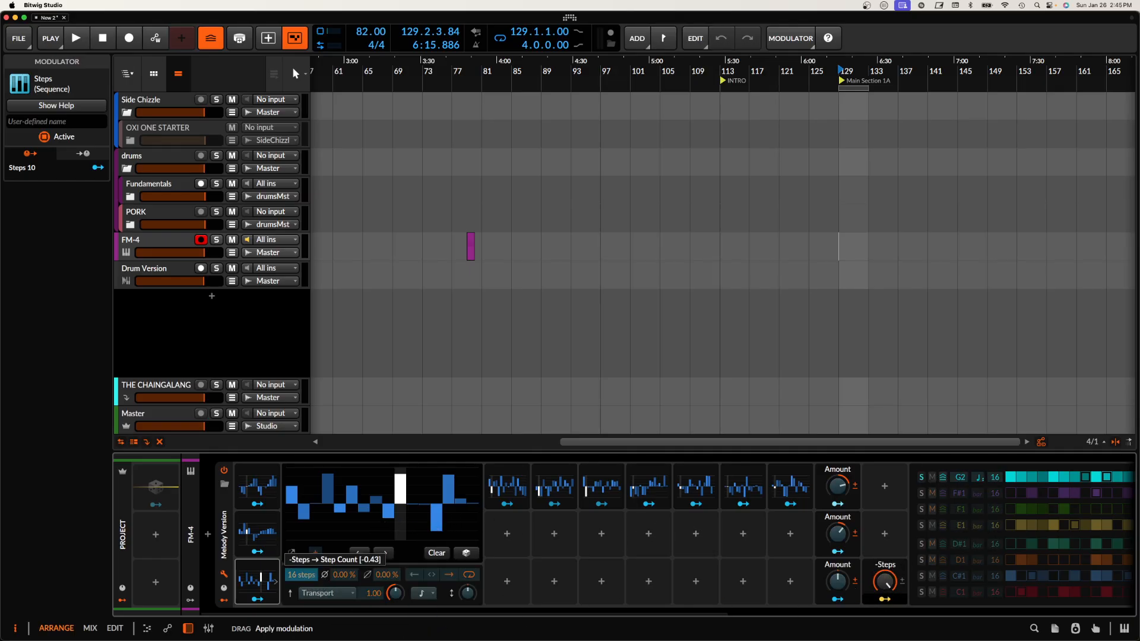
pyautogui.click(885, 601)
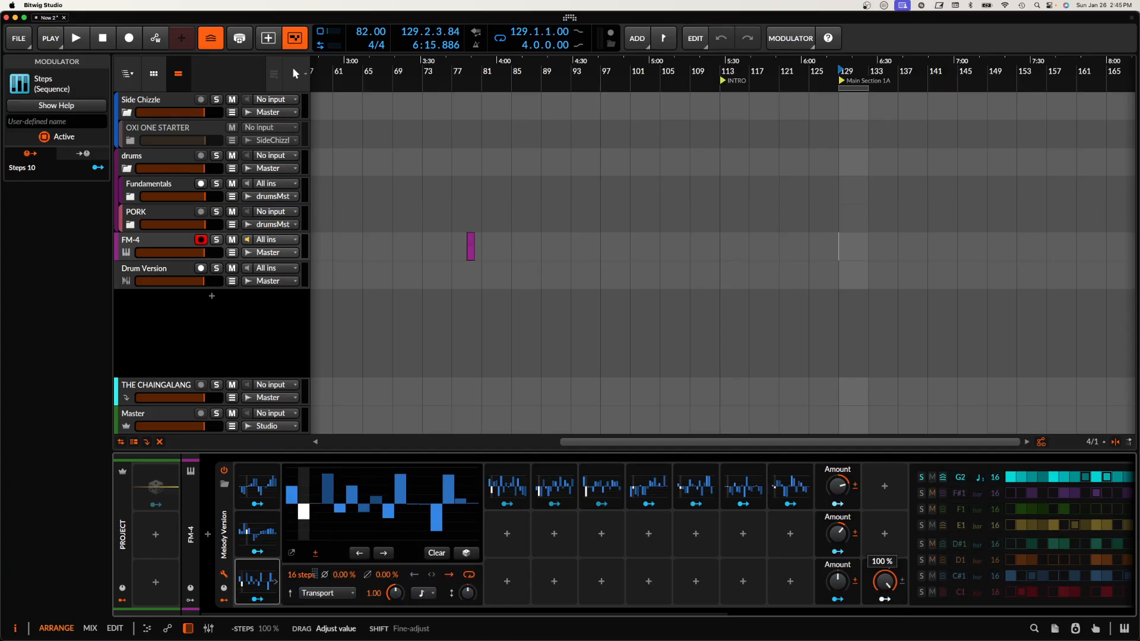
pyautogui.doubleClick(887, 584)
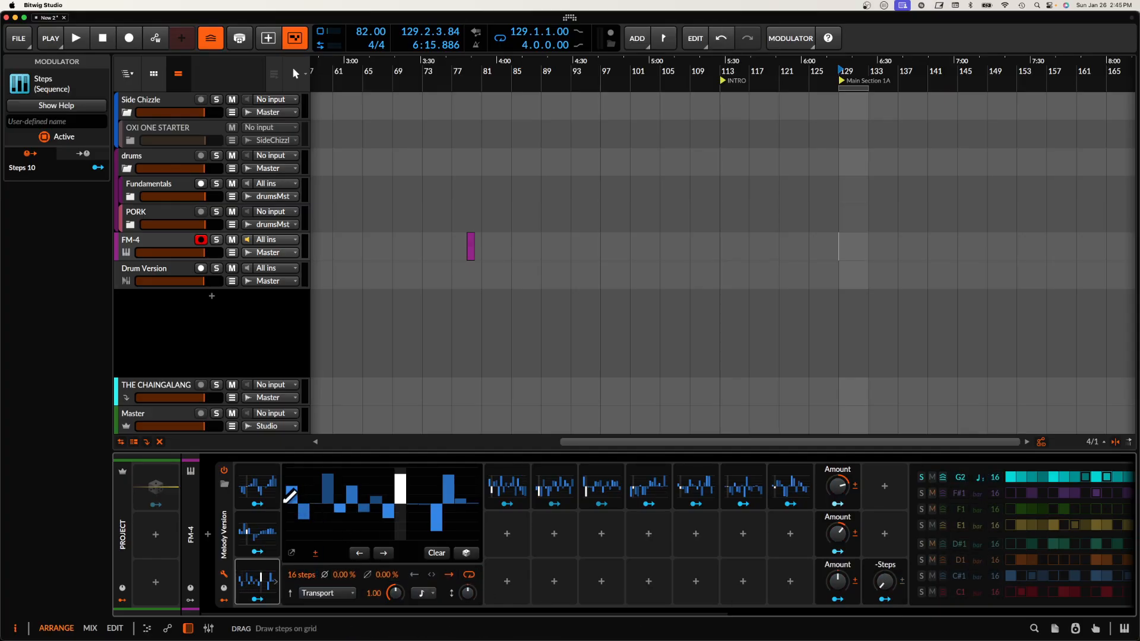
# Audition the -Steps macro by raising it to 100 % during playback, then stop and reset it to 0 %.
pyautogui.press('space')
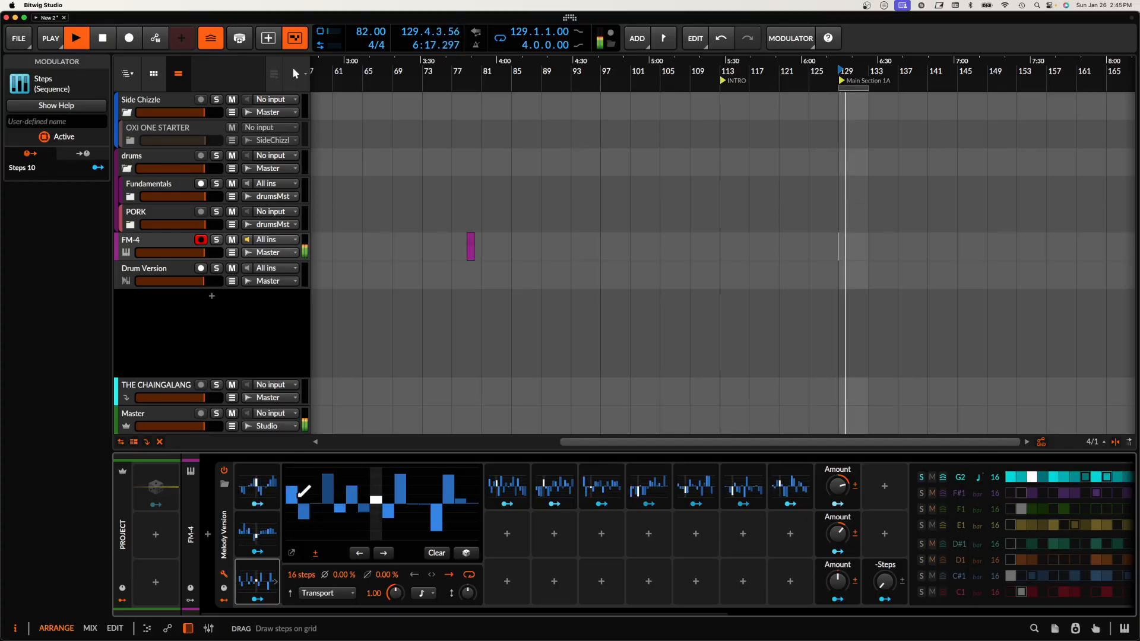
pyautogui.click(899, 599)
pyautogui.moveTo(885, 583); pyautogui.dragTo(886, 511)
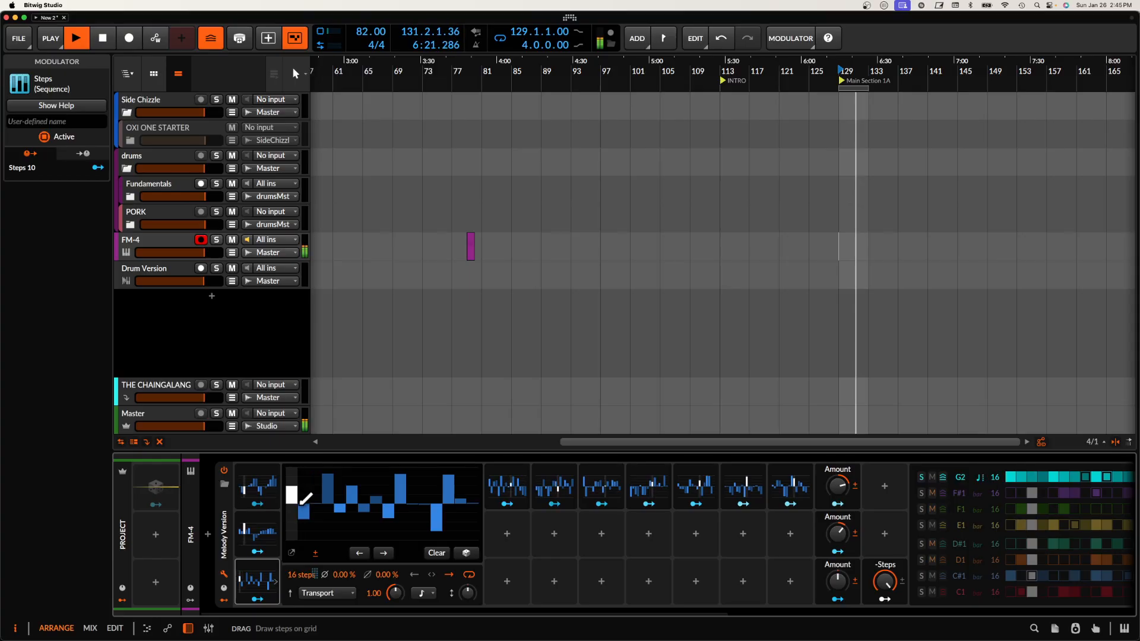
pyautogui.press('space')
pyautogui.doubleClick(883, 584)
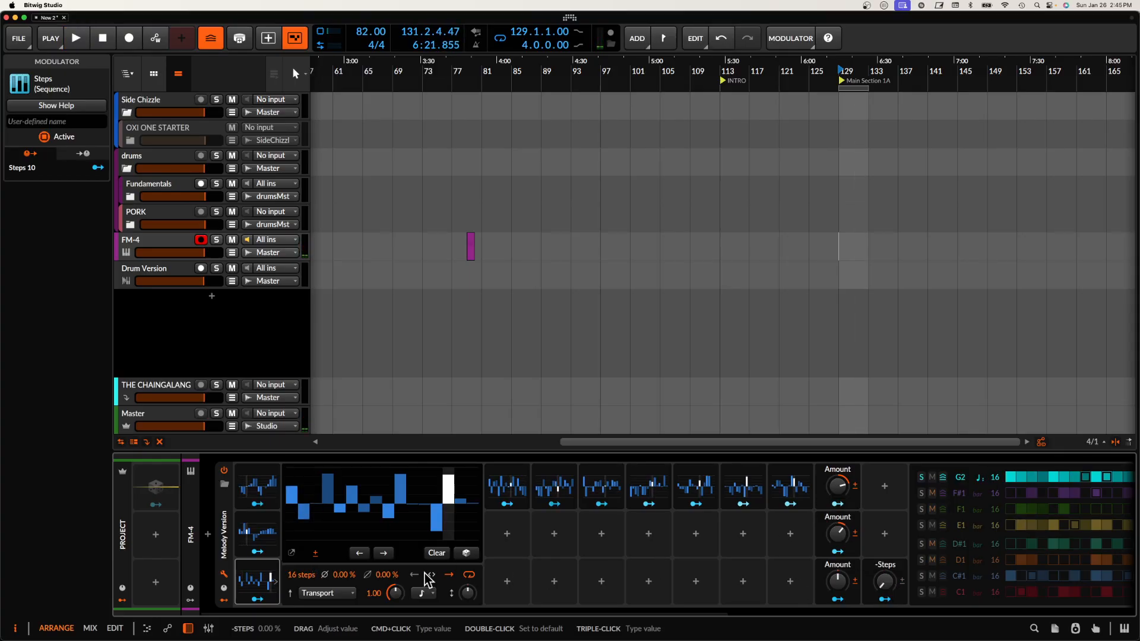
pyautogui.moveTo(304, 575)
pyautogui.mouseDown()
pyautogui.moveTo(304, 588)
pyautogui.moveTo(304, 552)
pyautogui.moveTo(303, 596)
pyautogui.moveTo(302, 570)
pyautogui.moveTo(301, 587)
pyautogui.mouseUp()
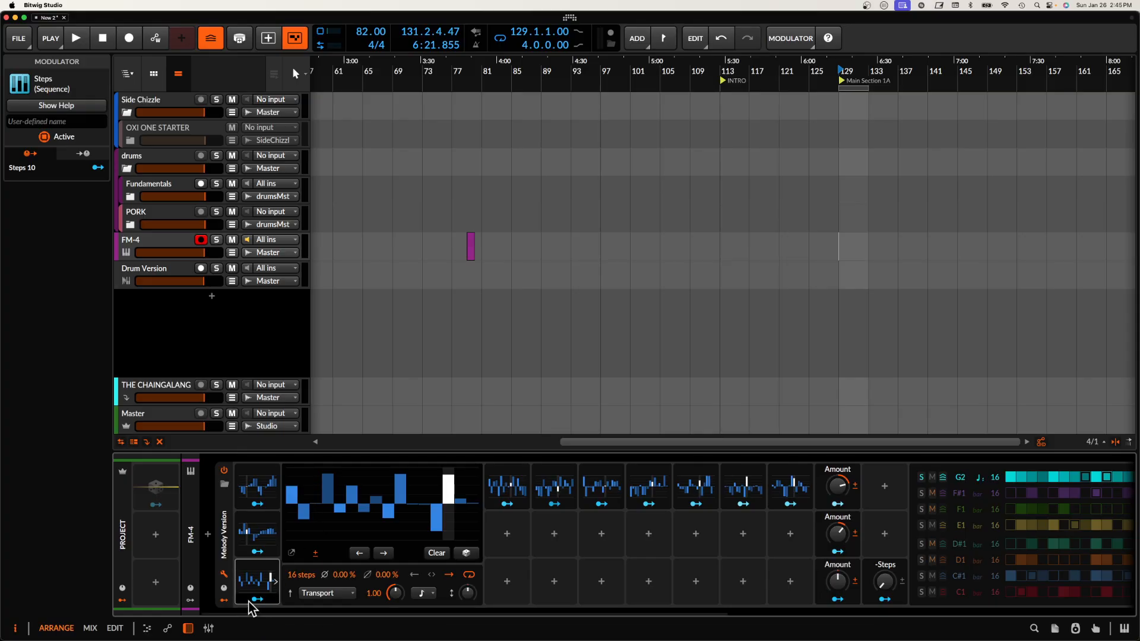
# Modulate the note of the G2 lane in Stepwise from the third-row Steps modulator by 24.00.
pyautogui.hscroll(3, 915, 465)
pyautogui.hscroll(1, 927, 467)
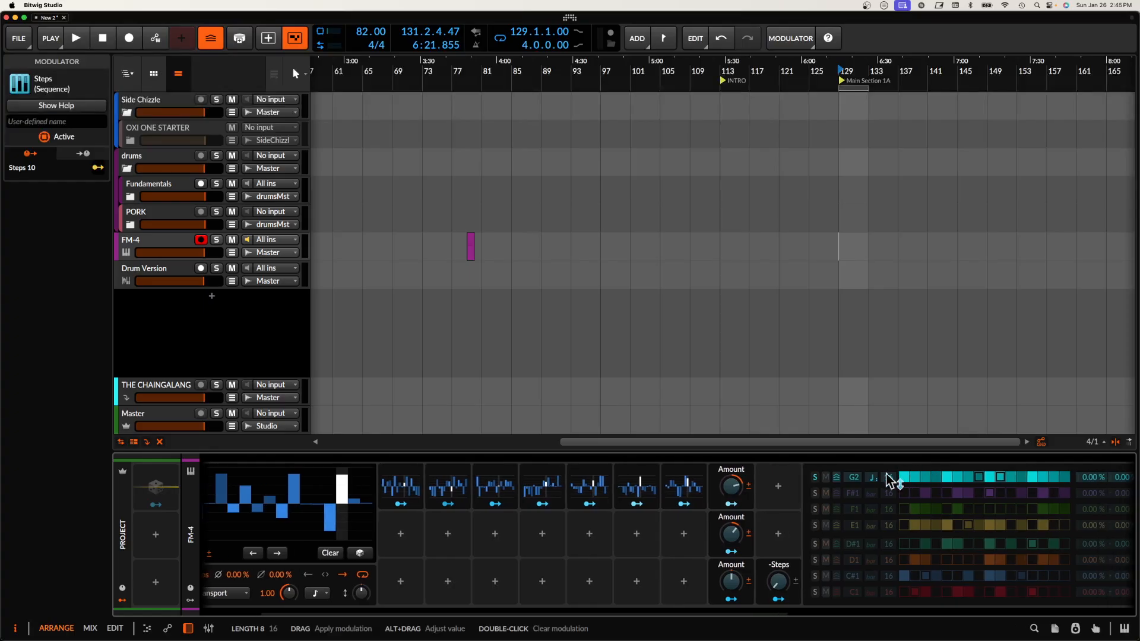
pyautogui.moveTo(852, 478); pyautogui.dragTo(852, 477)
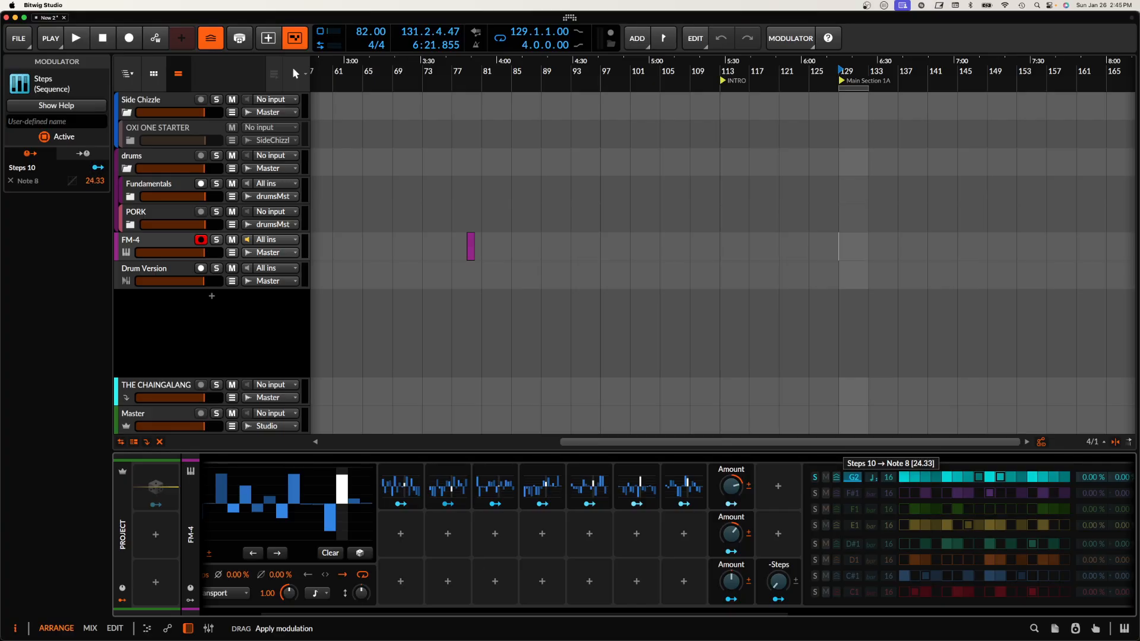
pyautogui.moveTo(849, 478); pyautogui.dragTo(849, 479)
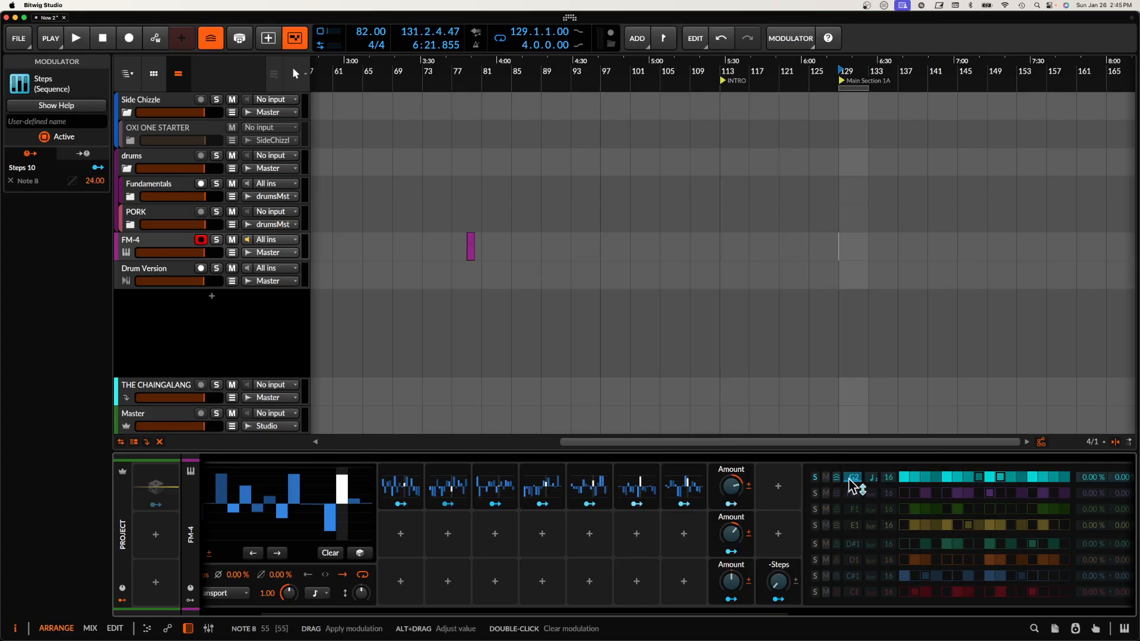
# Map the R key to the randomize control of the third-row Steps modulator, test it, and close the mappings.
pyautogui.hscroll(-3, 460, 531)
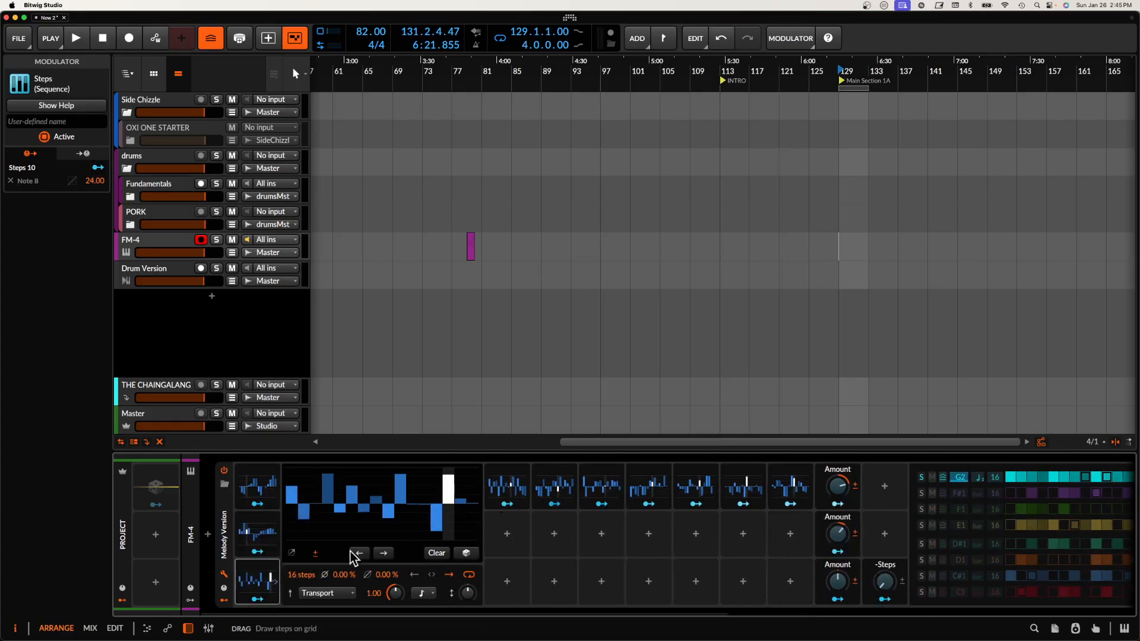
pyautogui.click(248, 582)
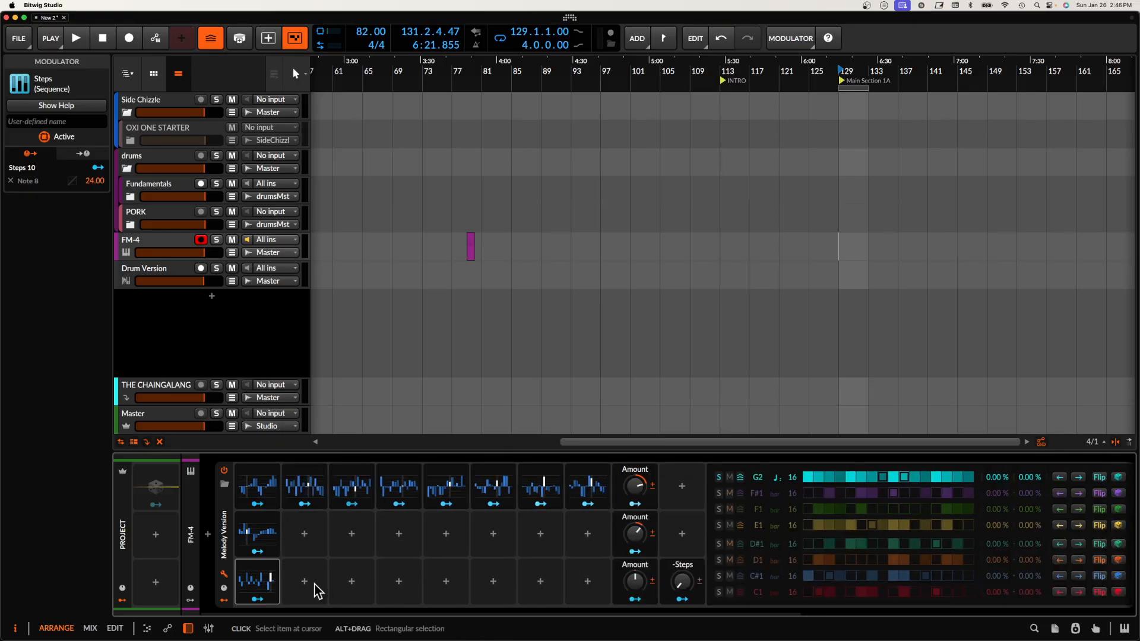
pyautogui.click(275, 581)
pyautogui.click(1095, 628)
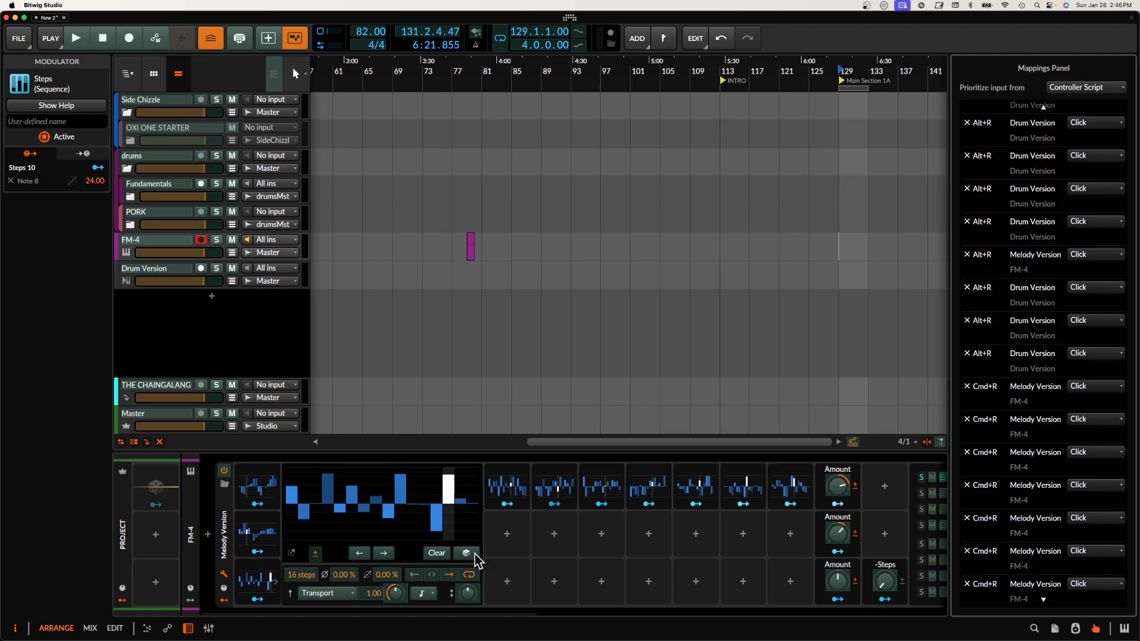
pyautogui.click(475, 557)
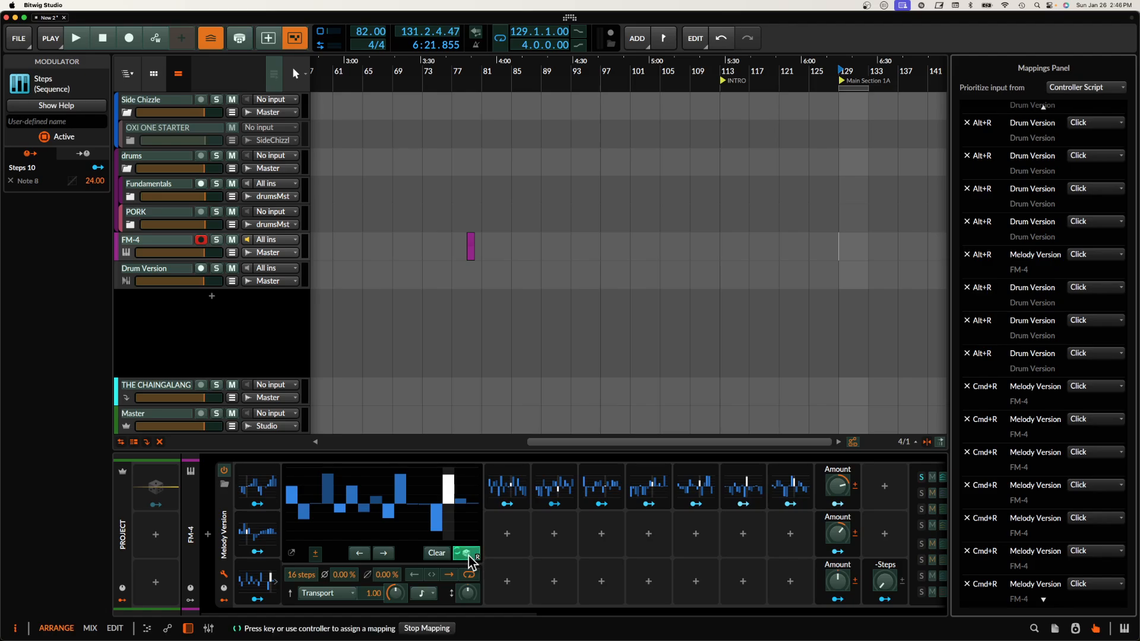
pyautogui.press('r')
pyautogui.click(468, 556)
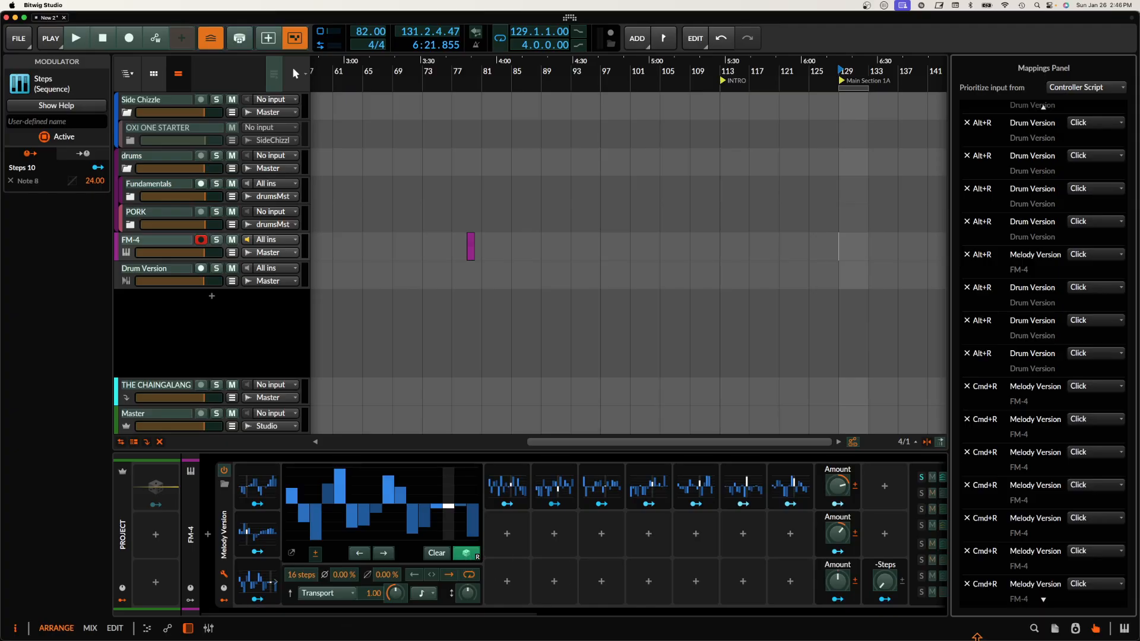
pyautogui.click(1125, 631)
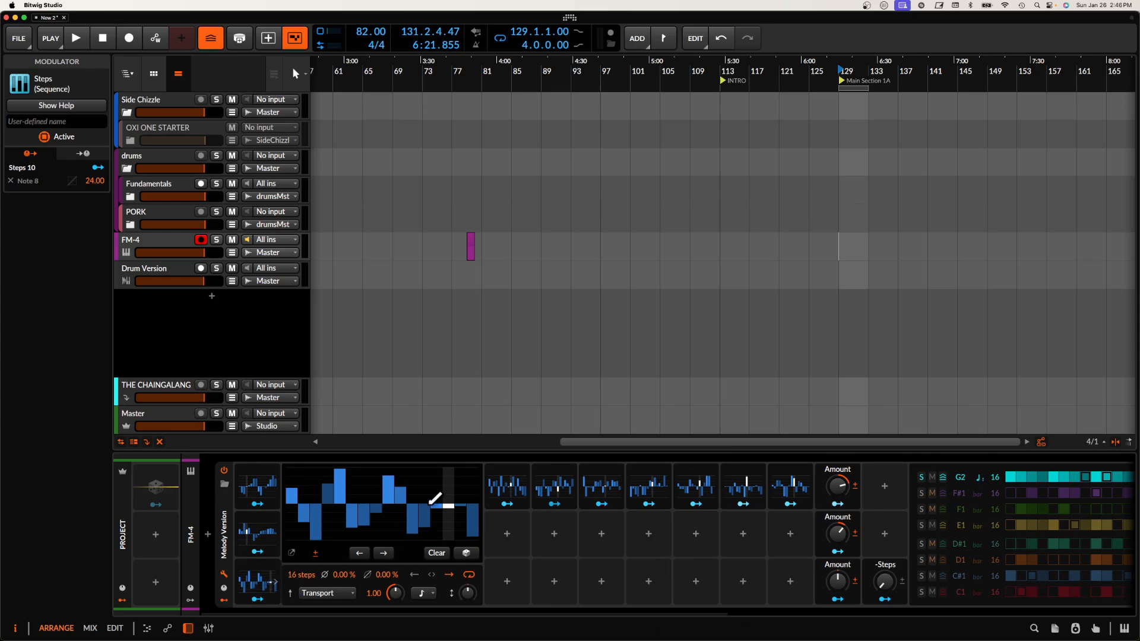
# Randomize the patterns of the third-row Steps modulator and of Steps 2, 3 and 4, then collapse the Steps 4 editor.
pyautogui.click(466, 555)
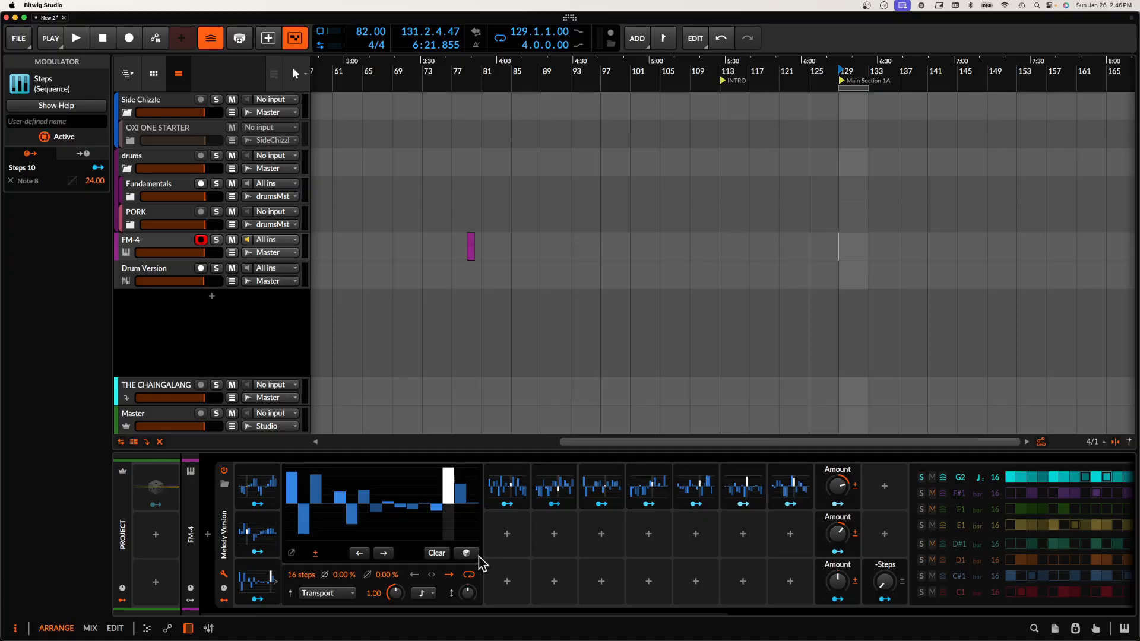
pyautogui.click(475, 555)
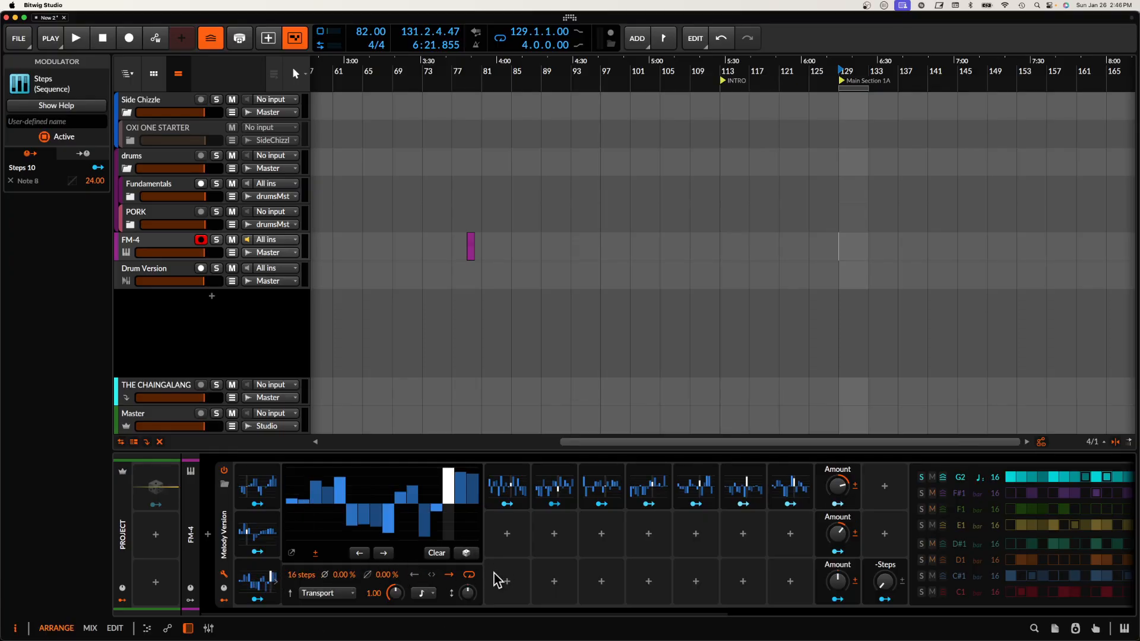
pyautogui.click(515, 482)
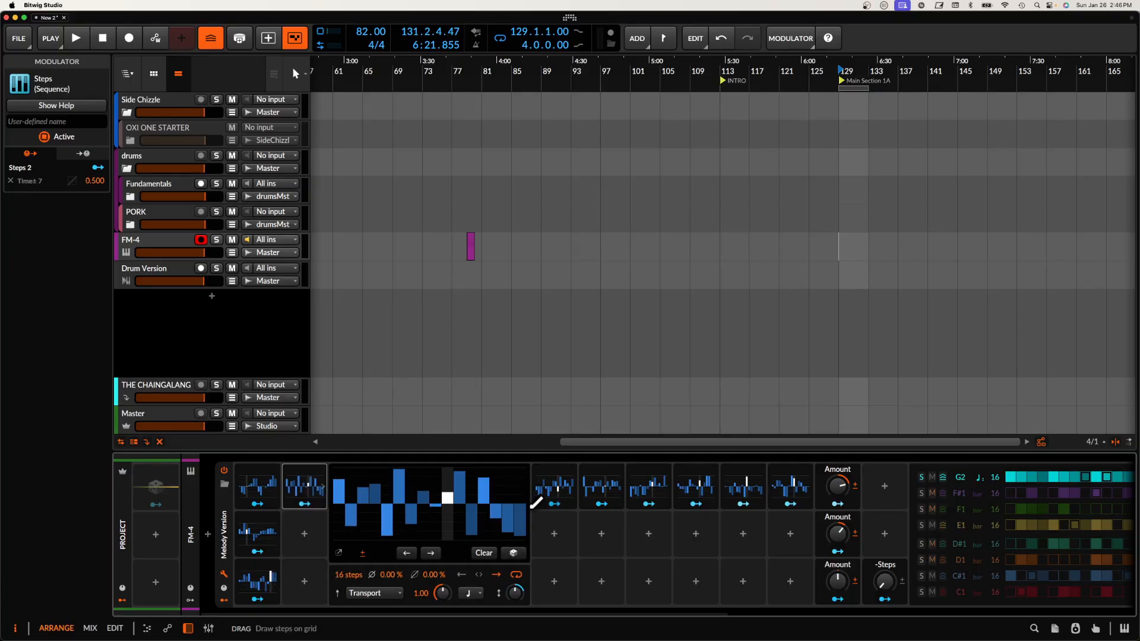
pyautogui.click(516, 554)
pyautogui.click(554, 482)
pyautogui.click(561, 553)
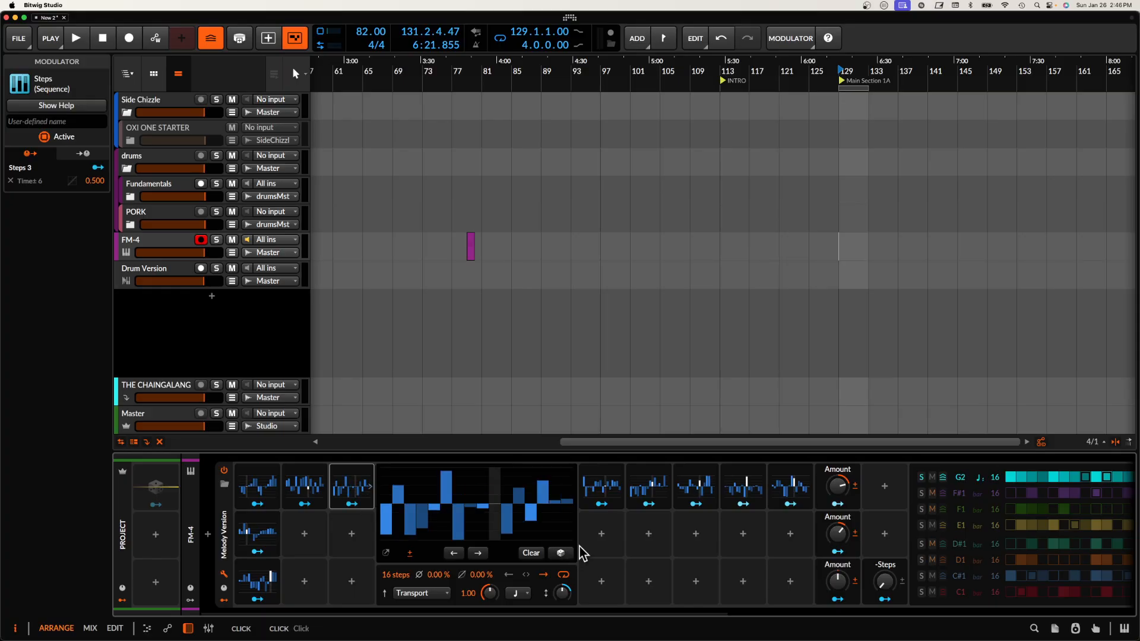
pyautogui.click(594, 484)
pyautogui.click(614, 552)
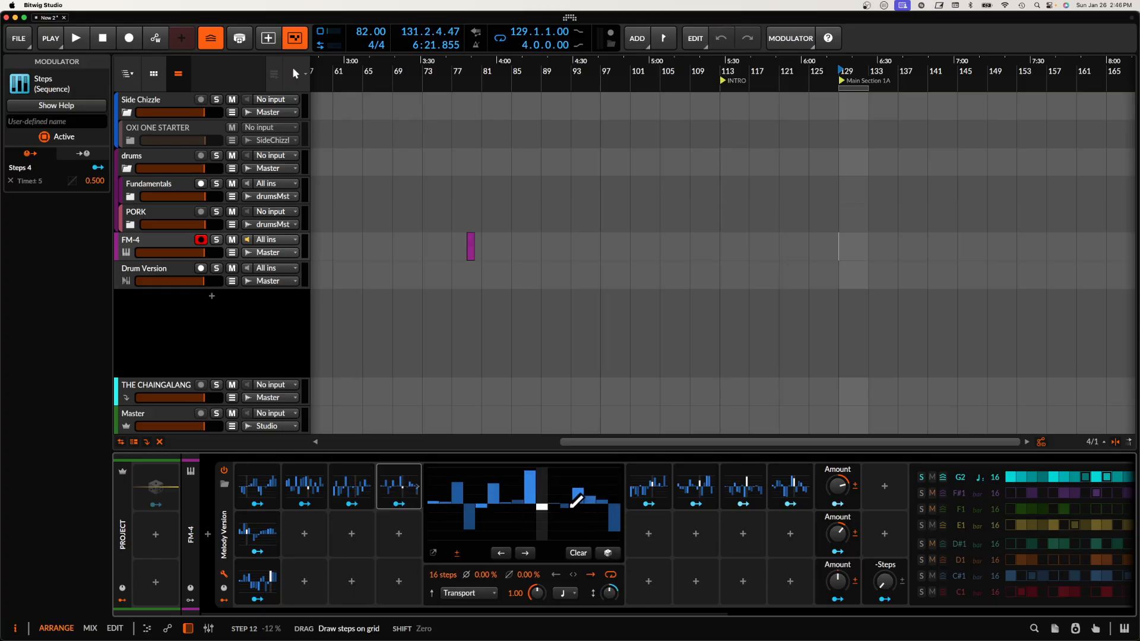
pyautogui.click(398, 486)
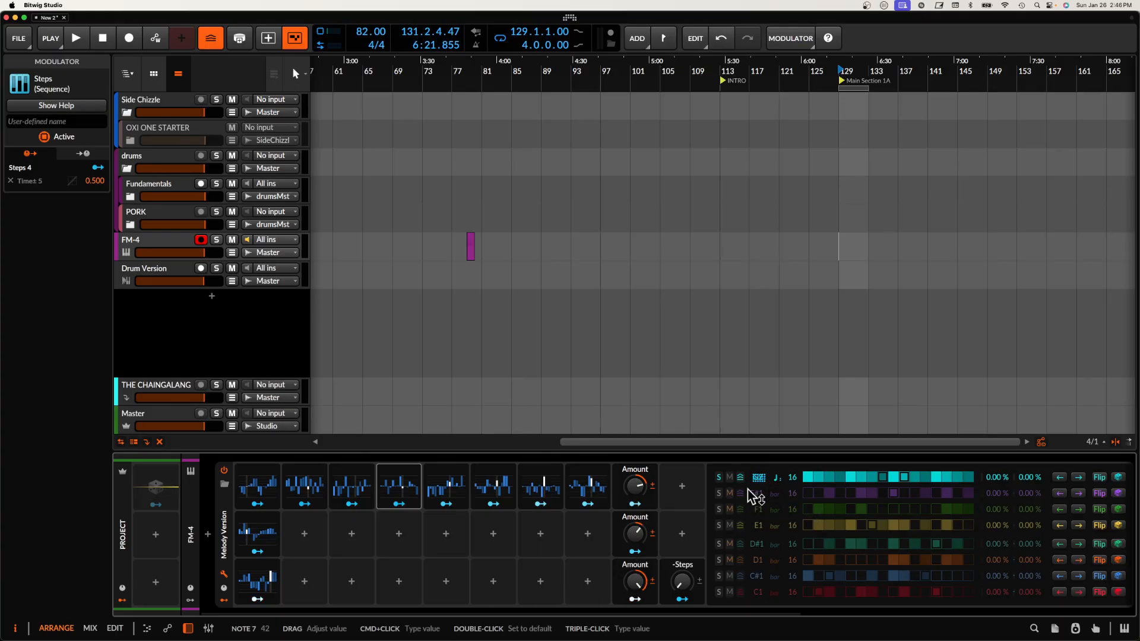
# During playback, set the FM-4's modulation of operator 1 to 33 from operator 1 and 29 from operator 3, and raise the release.
pyautogui.hscroll(5, 593, 519)
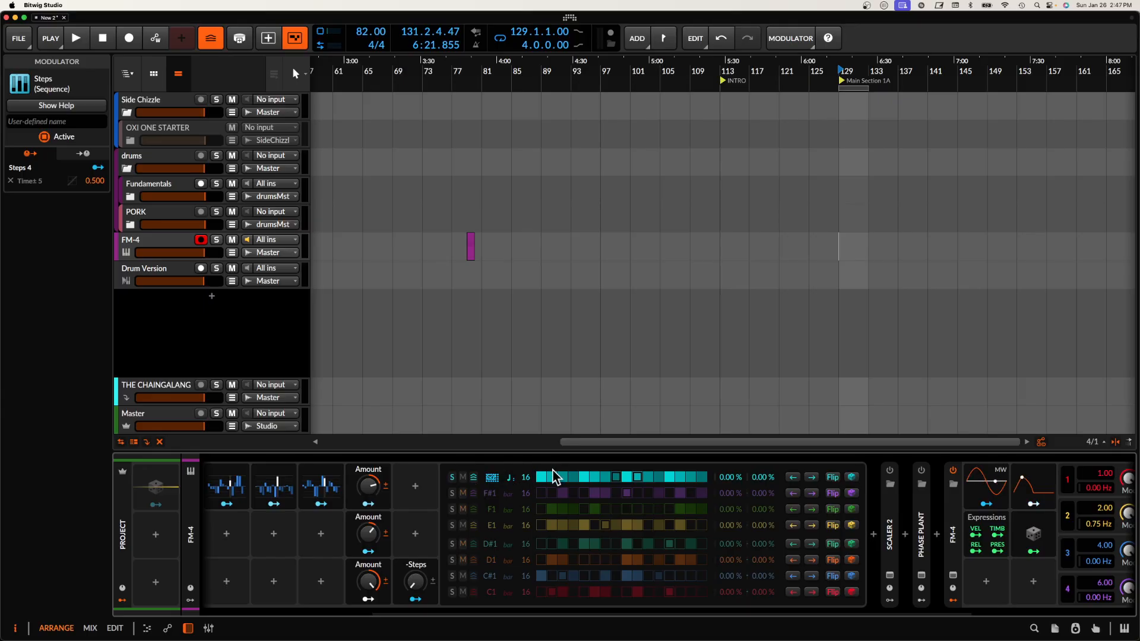
pyautogui.press('space')
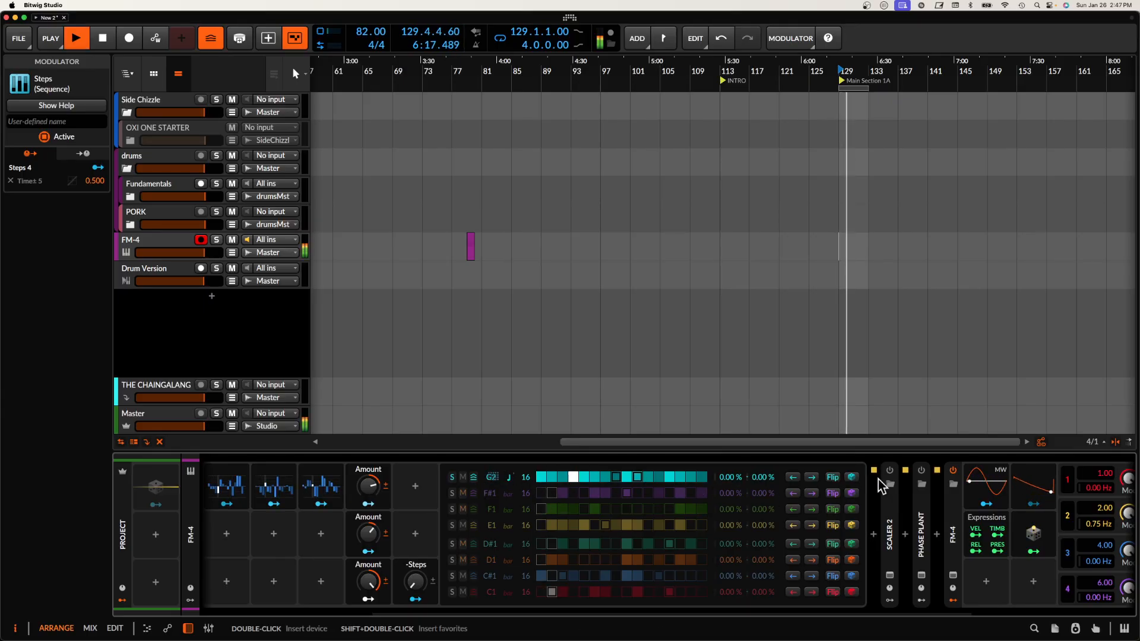
pyautogui.hscroll(5, 879, 484)
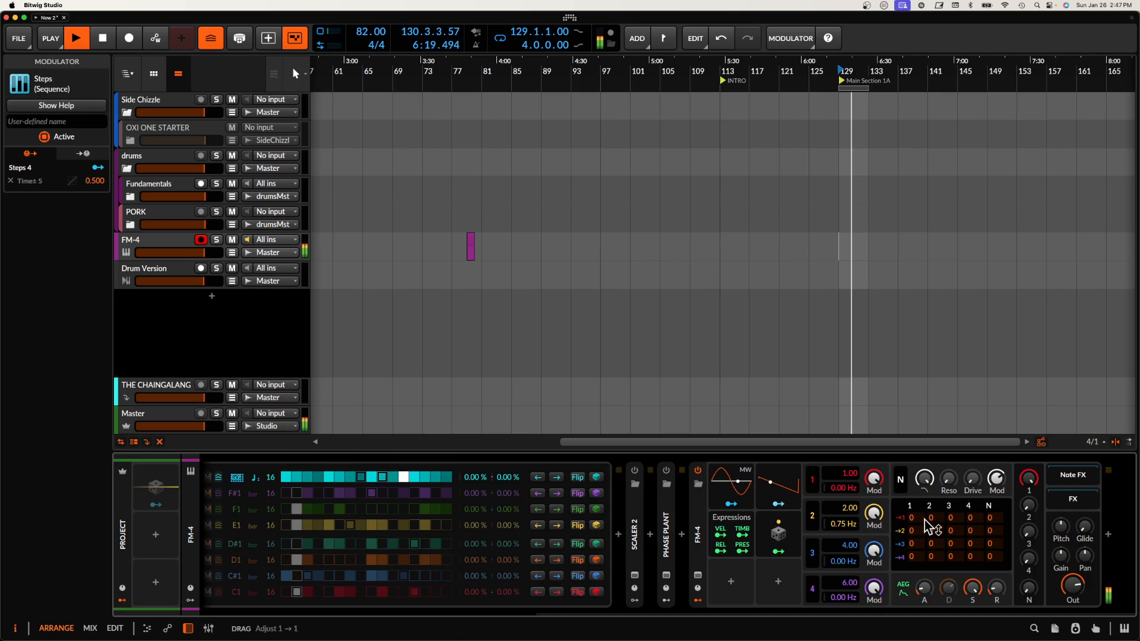
pyautogui.moveTo(914, 519); pyautogui.dragTo(919, 506)
pyautogui.click(947, 515)
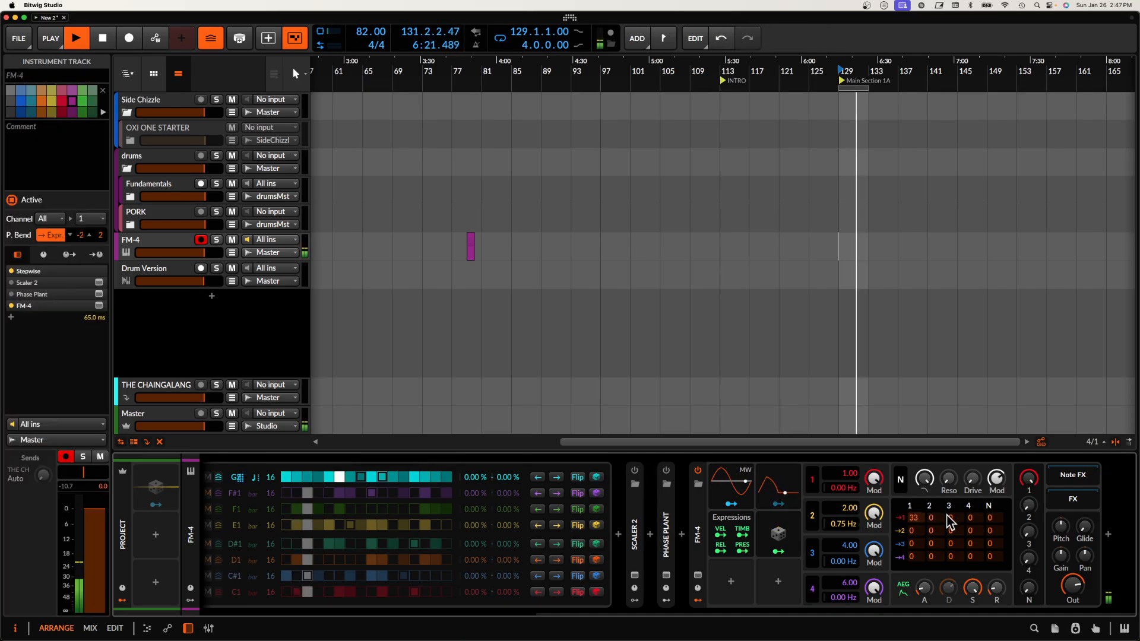
pyautogui.moveTo(960, 519); pyautogui.dragTo(961, 507)
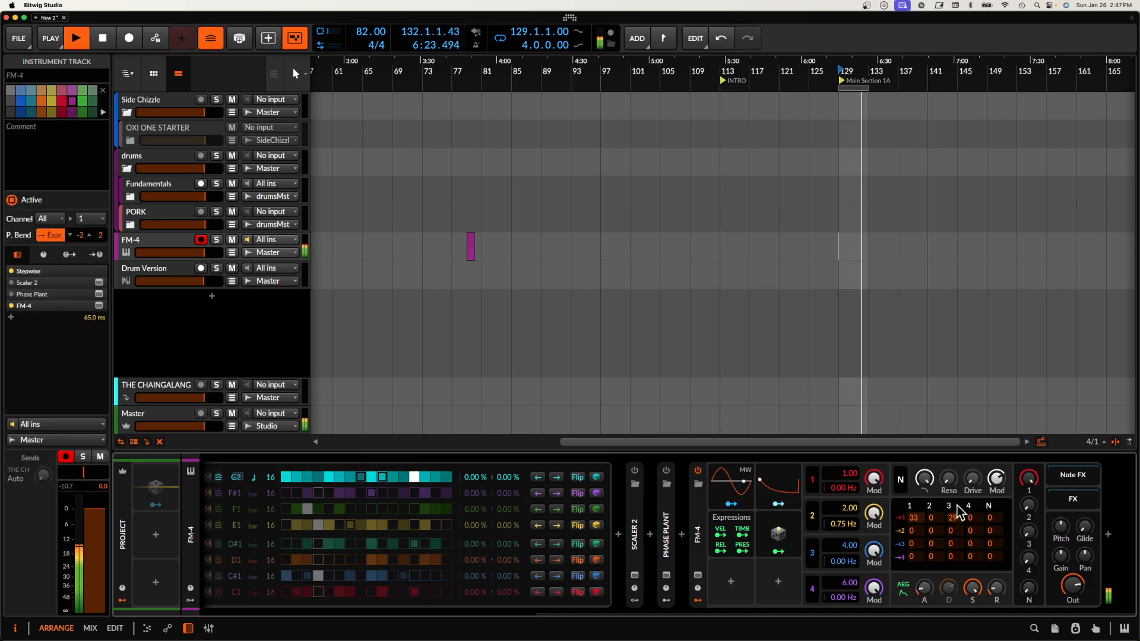
pyautogui.moveTo(996, 589); pyautogui.dragTo(996, 576)
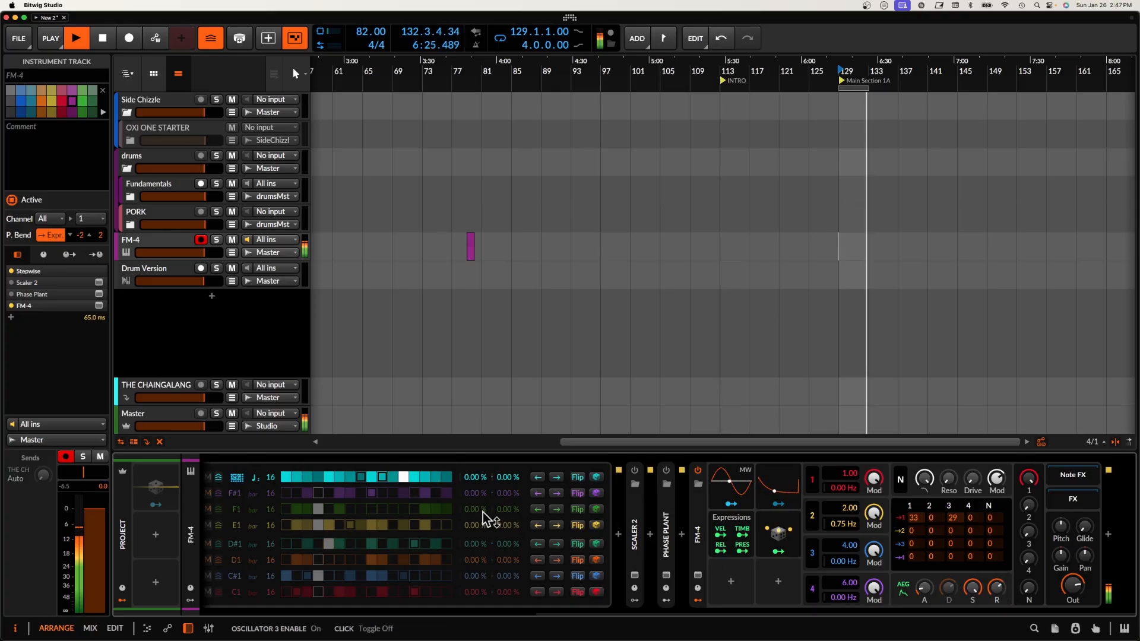
pyautogui.hscroll(-4, 486, 518)
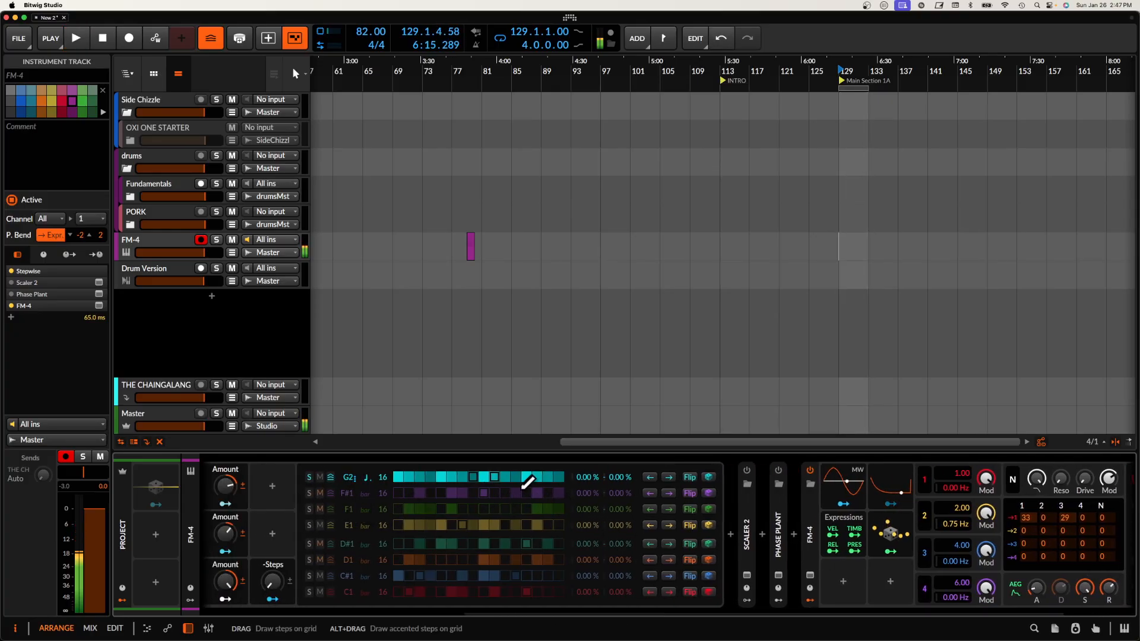
# Open Scaler 2, look through its scale types down to the pentatonic scales, and close the plugin window without choosing another.
pyautogui.hscroll(-2, 590, 490)
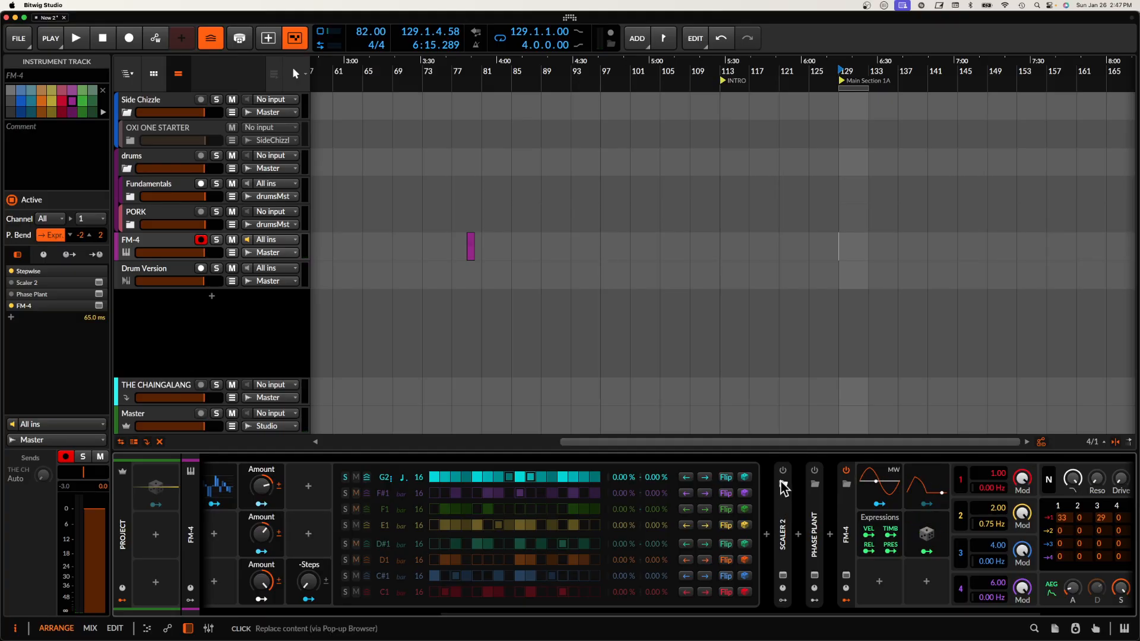
pyautogui.click(783, 575)
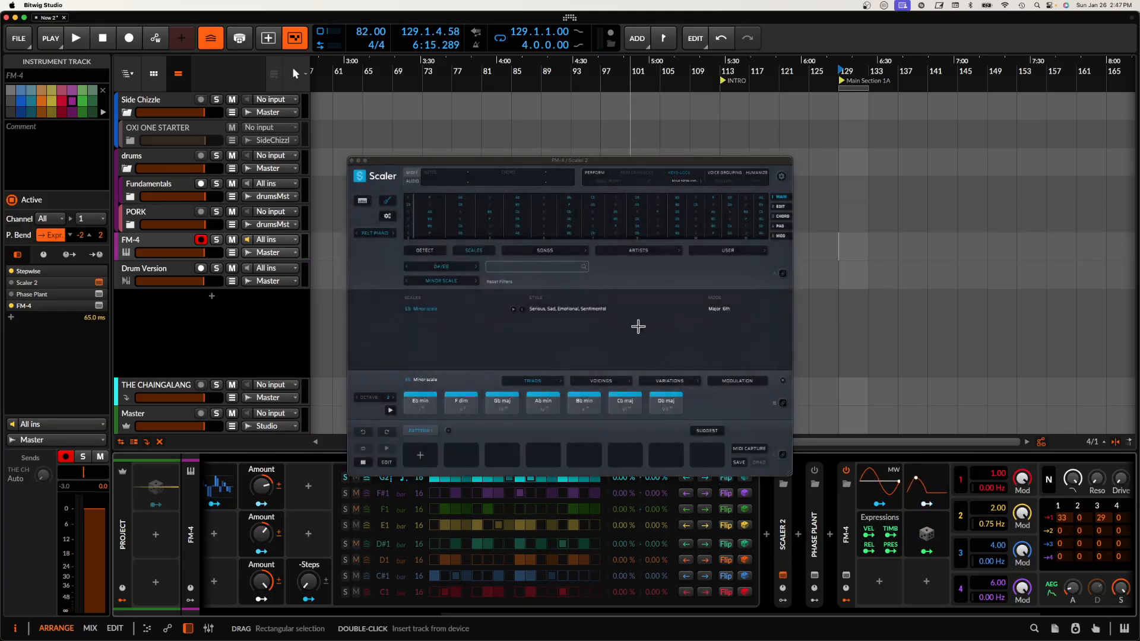
pyautogui.click(454, 281)
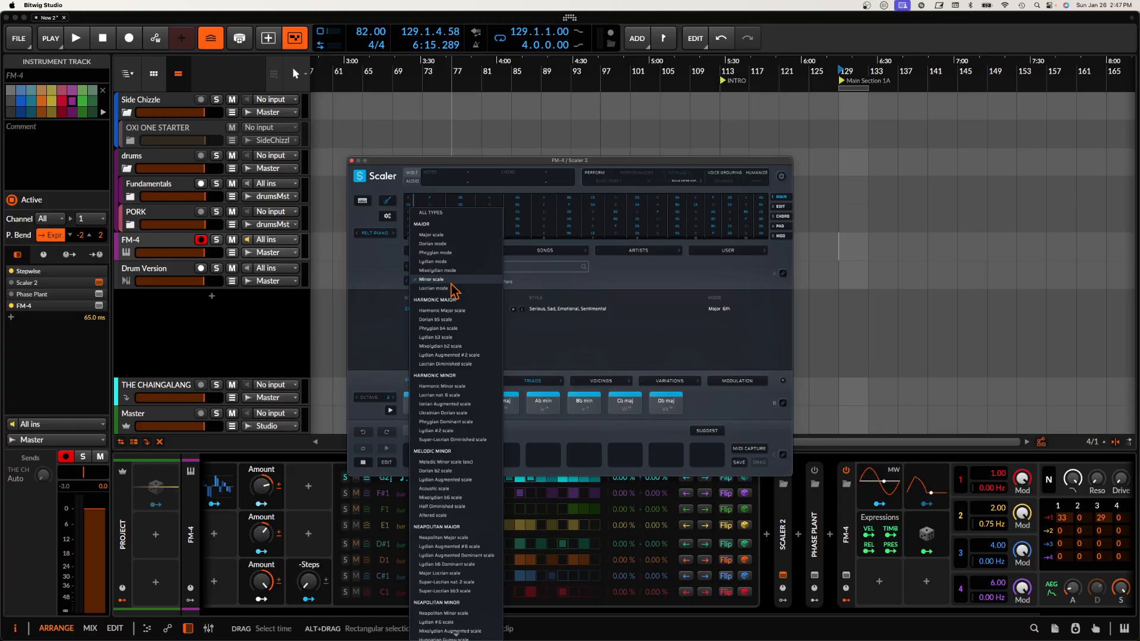
pyautogui.scroll(-8, 457, 546)
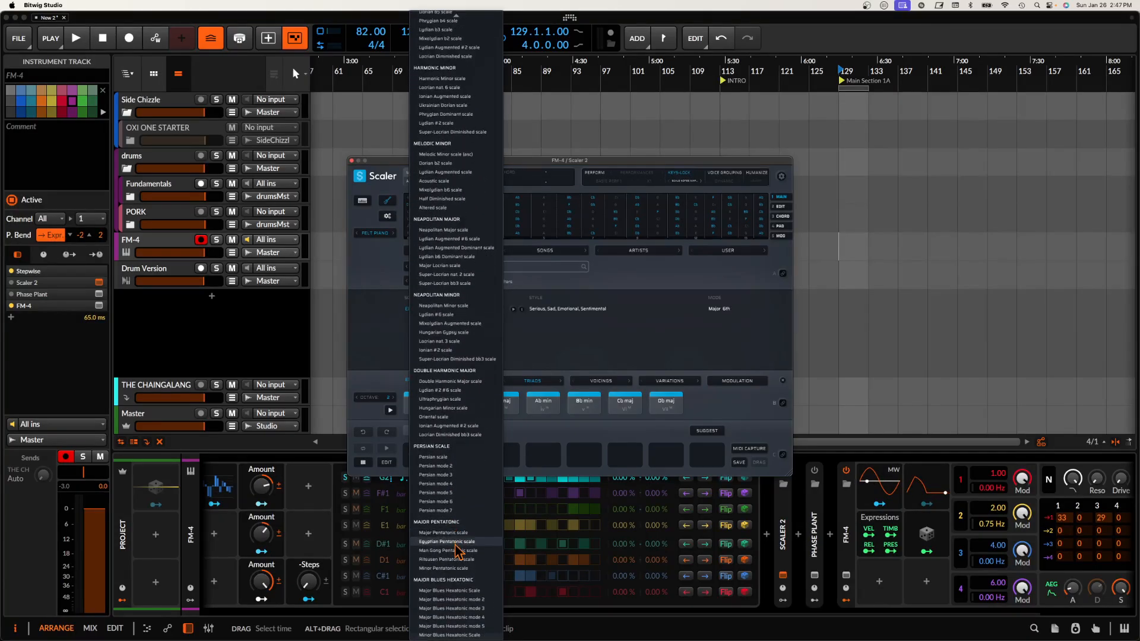
pyautogui.click(376, 179)
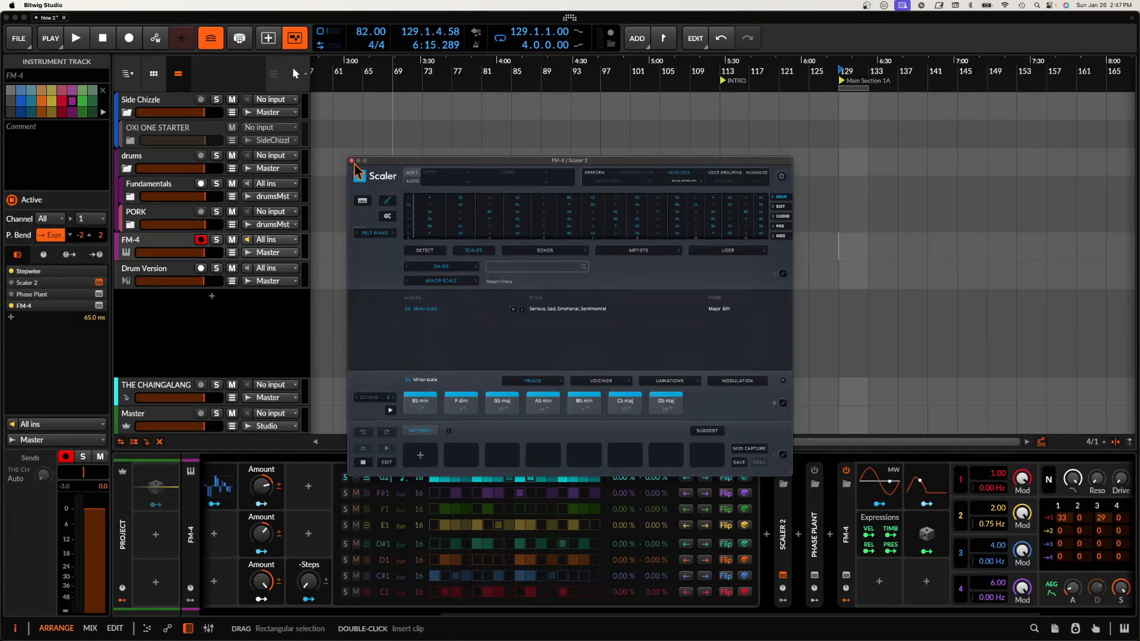
pyautogui.click(352, 161)
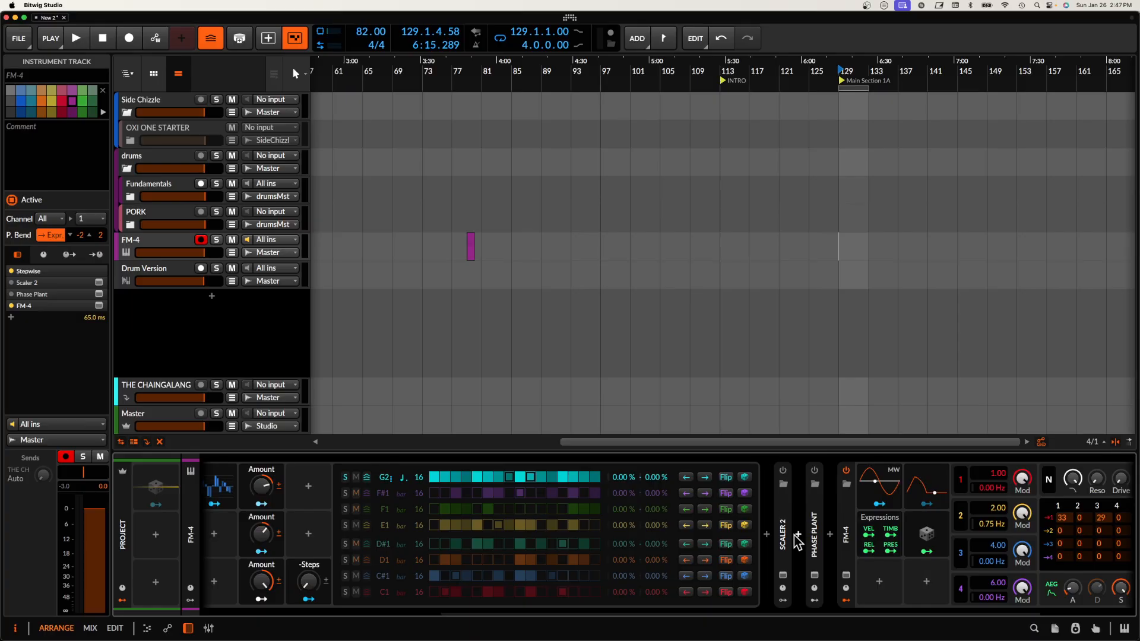
pyautogui.click(767, 535)
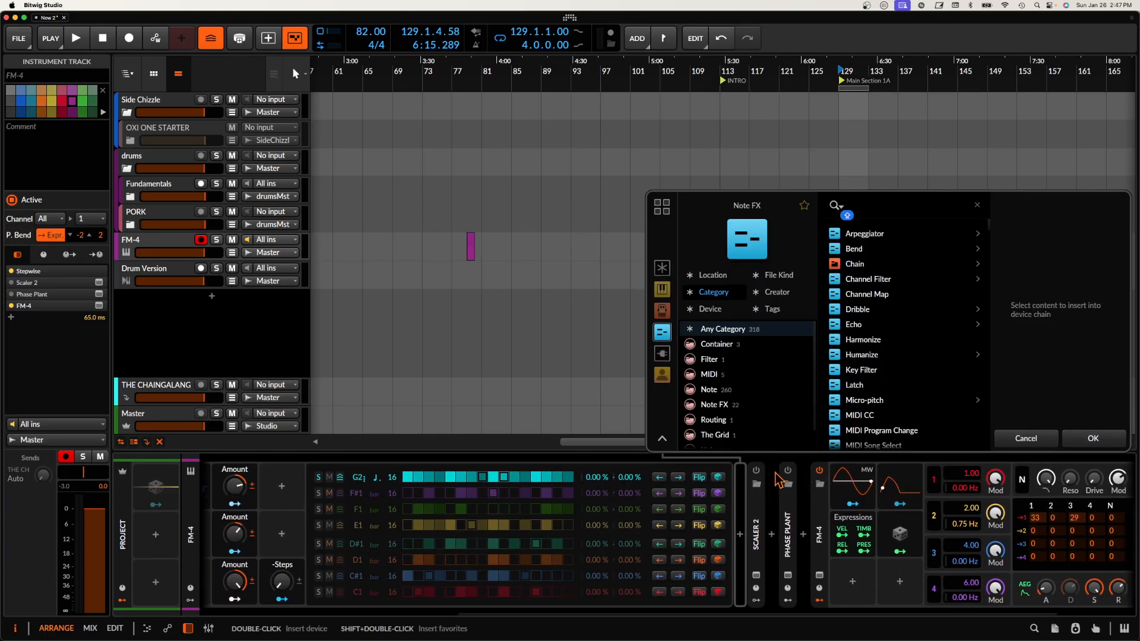
pyautogui.write('KEY')
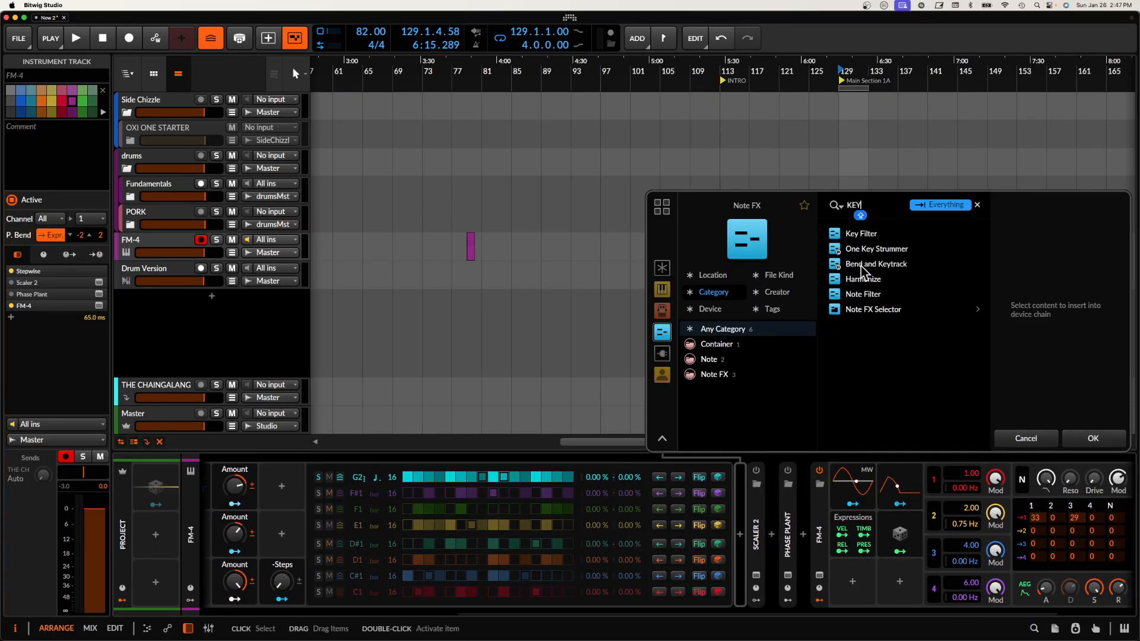
pyautogui.click(877, 235)
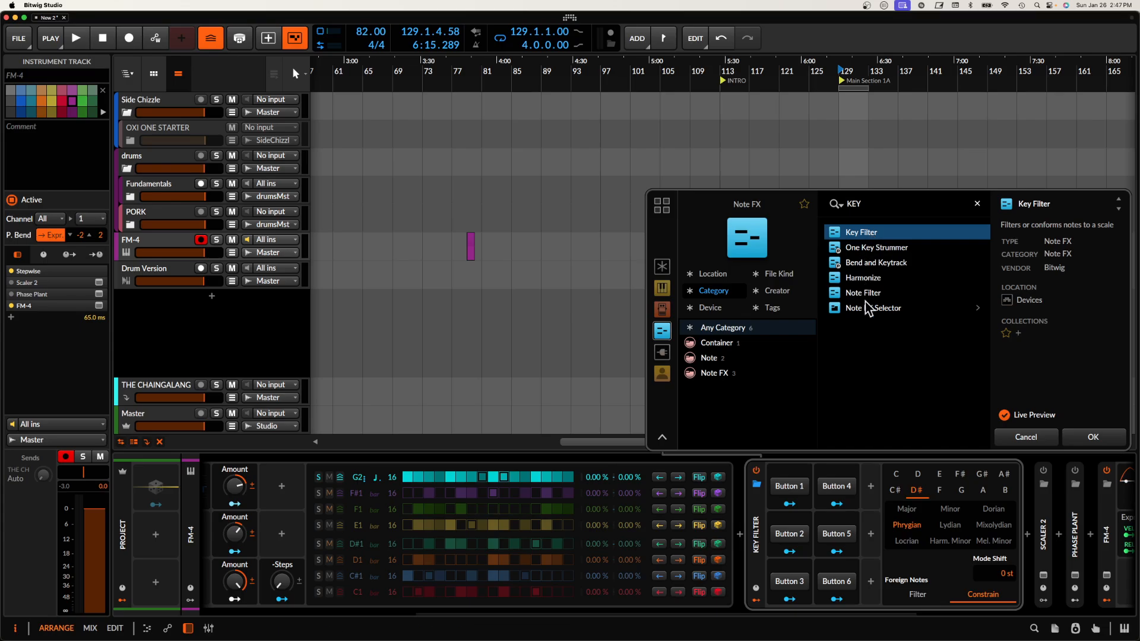
pyautogui.click(870, 203)
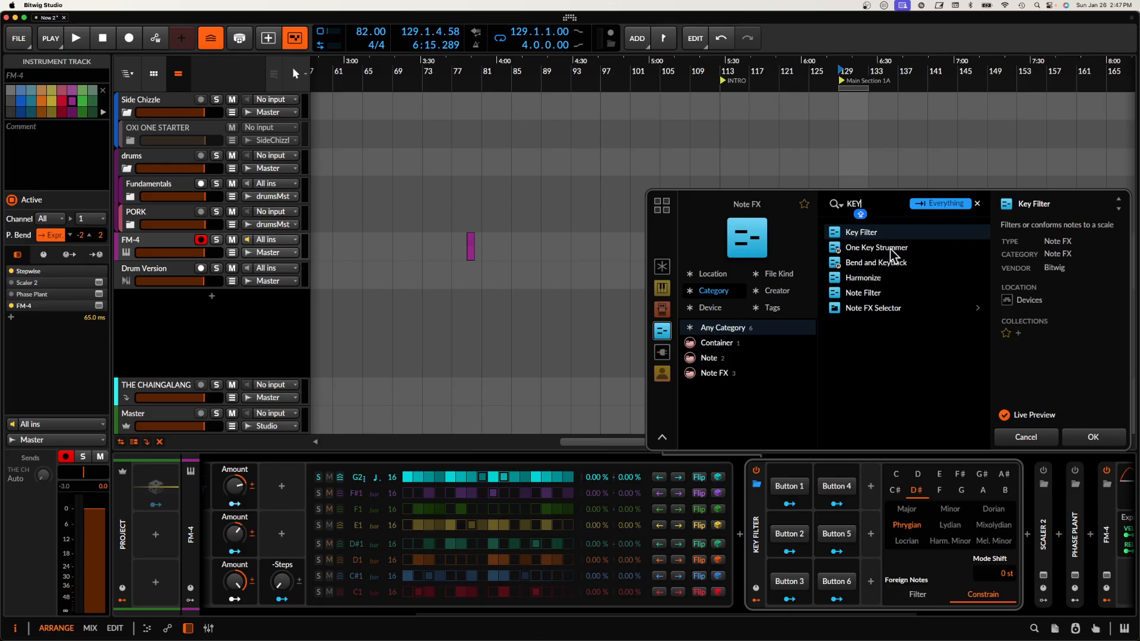
pyautogui.moveTo(872, 206); pyautogui.dragTo(694, 207)
pyautogui.press('BackSpace')
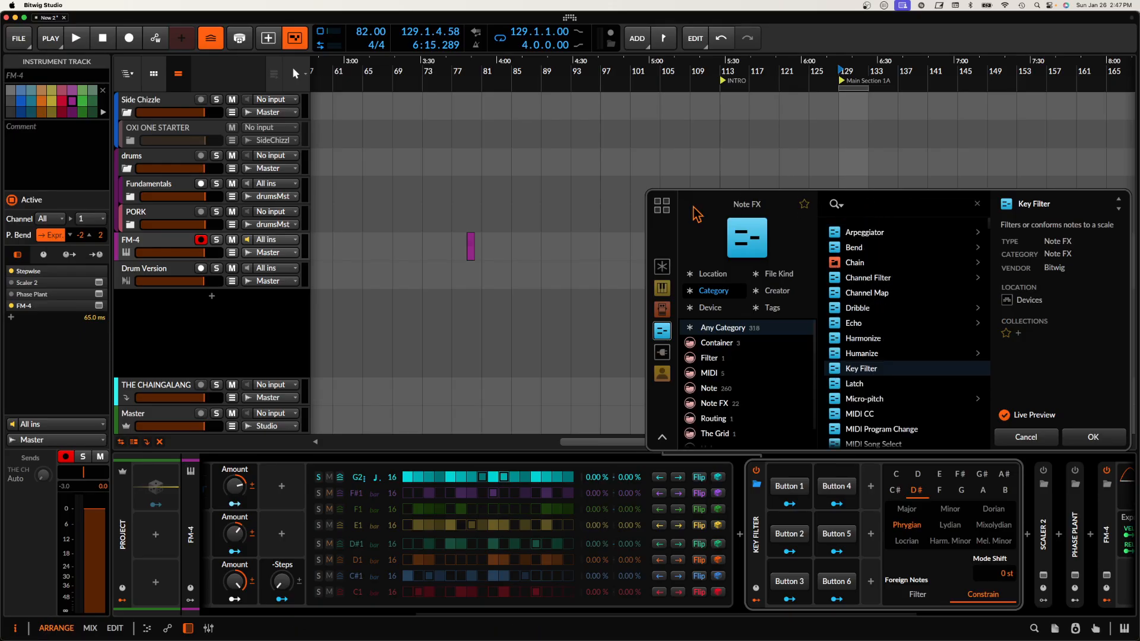
pyautogui.write('note')
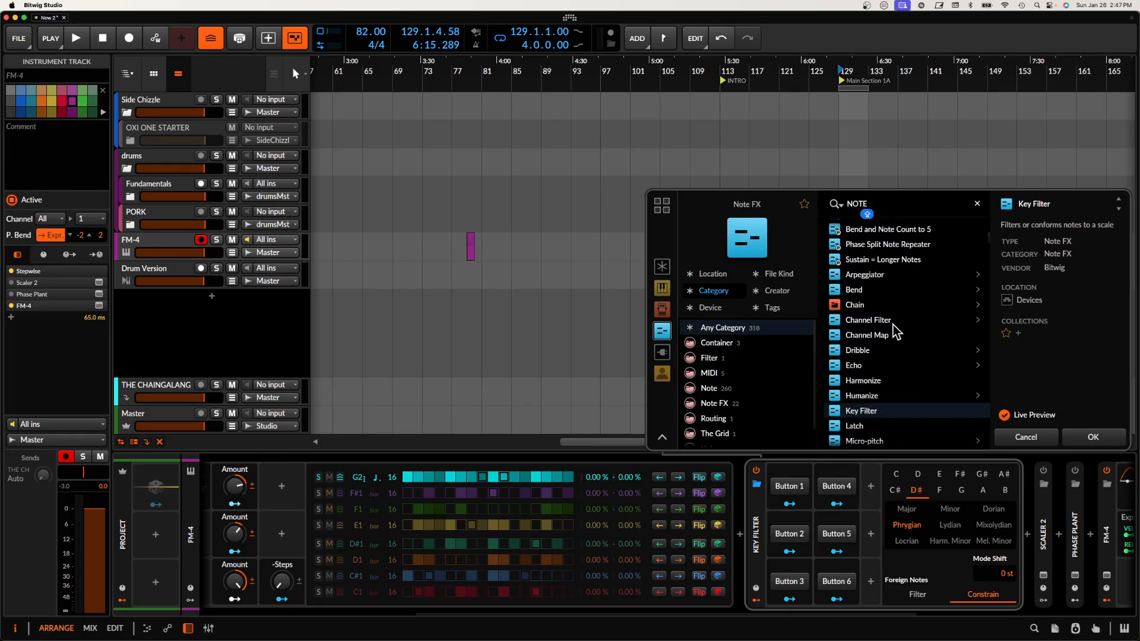
pyautogui.scroll(-5, 894, 329)
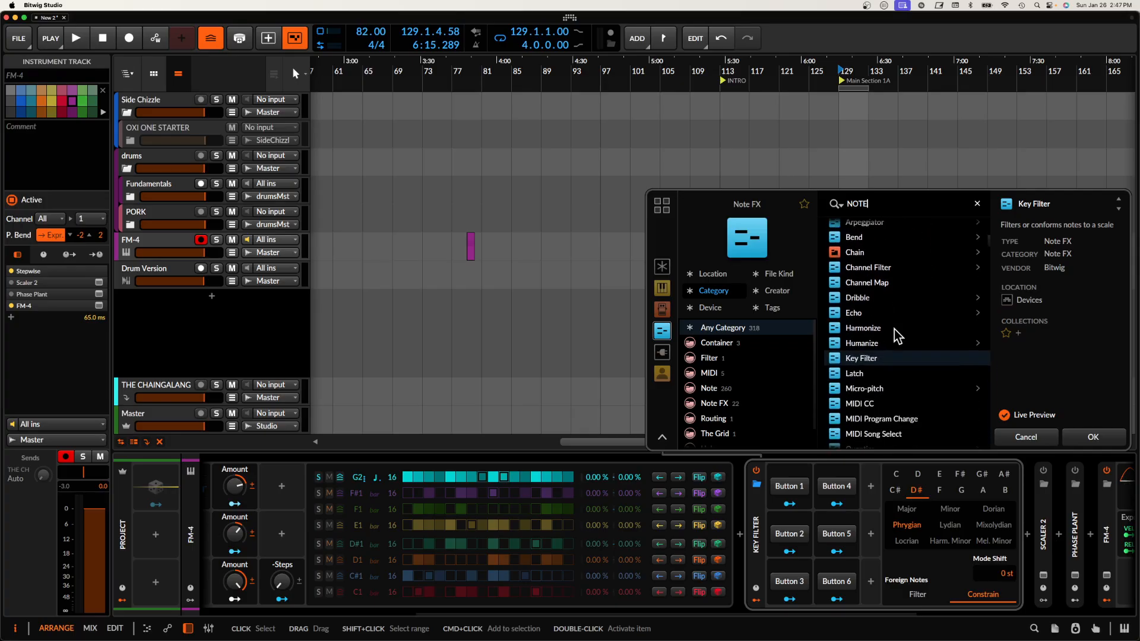
pyautogui.scroll(-3, 894, 329)
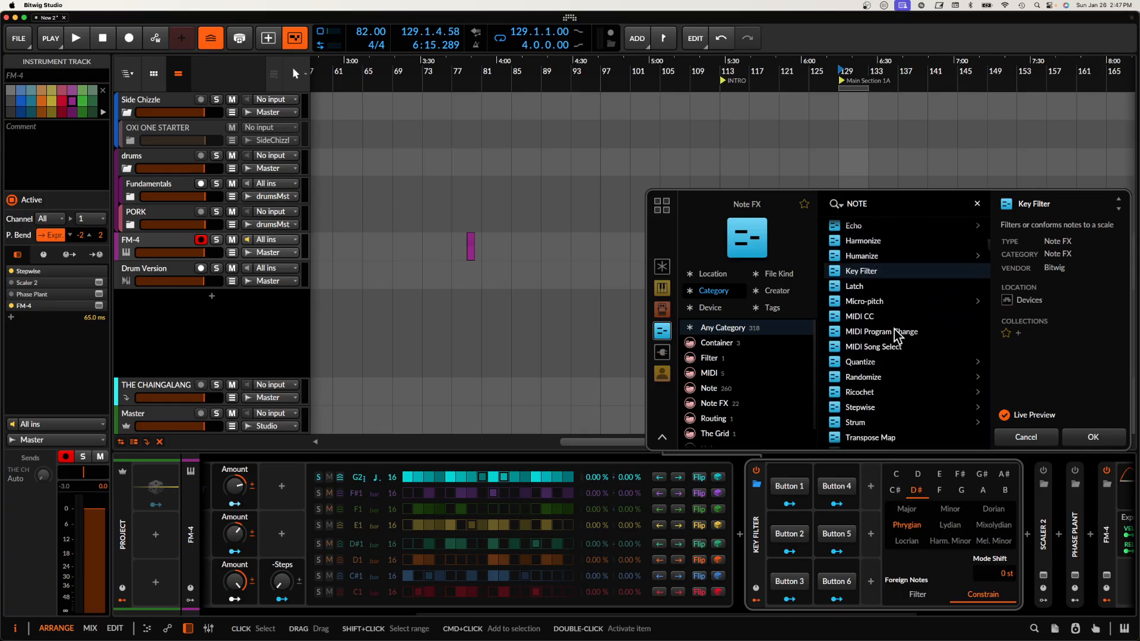
pyautogui.scroll(-4, 894, 331)
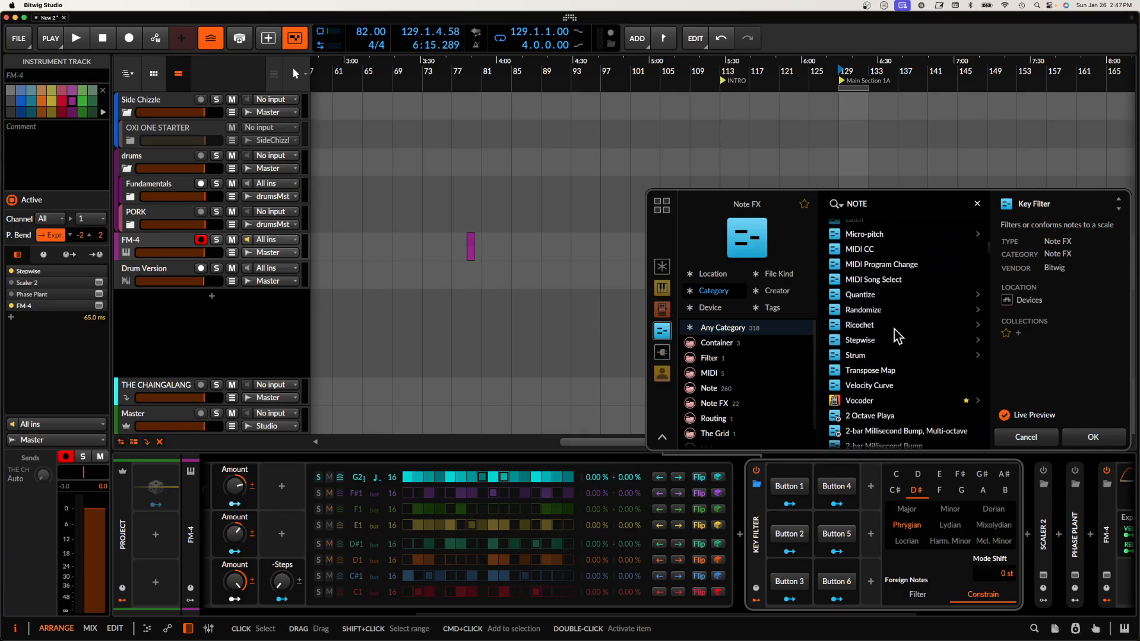
pyautogui.scroll(-2, 895, 334)
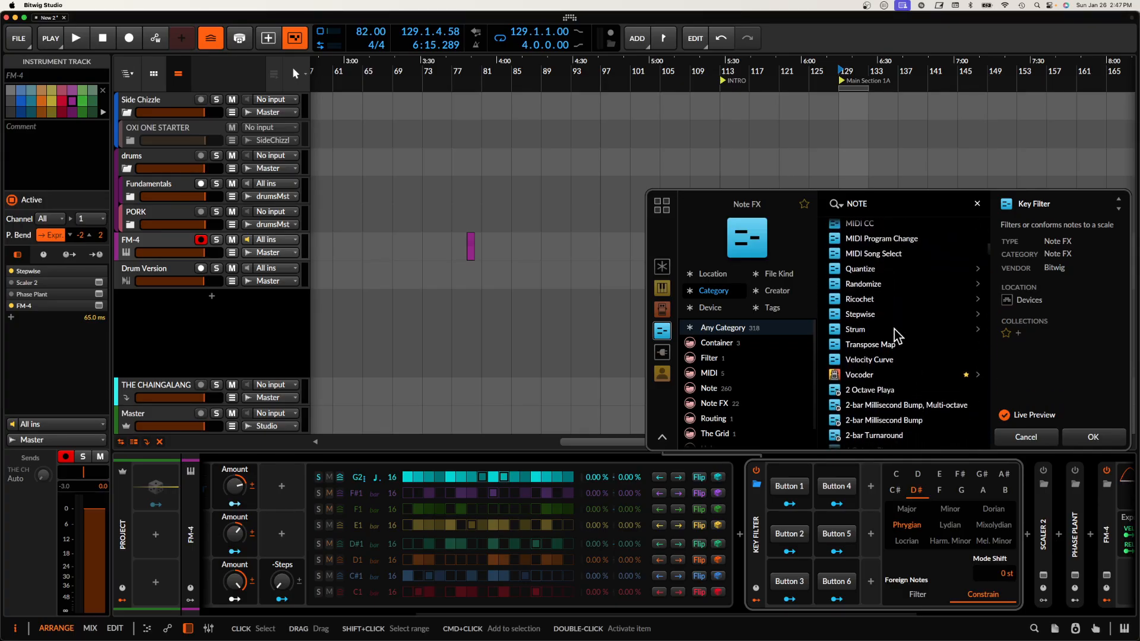
pyautogui.click(1026, 437)
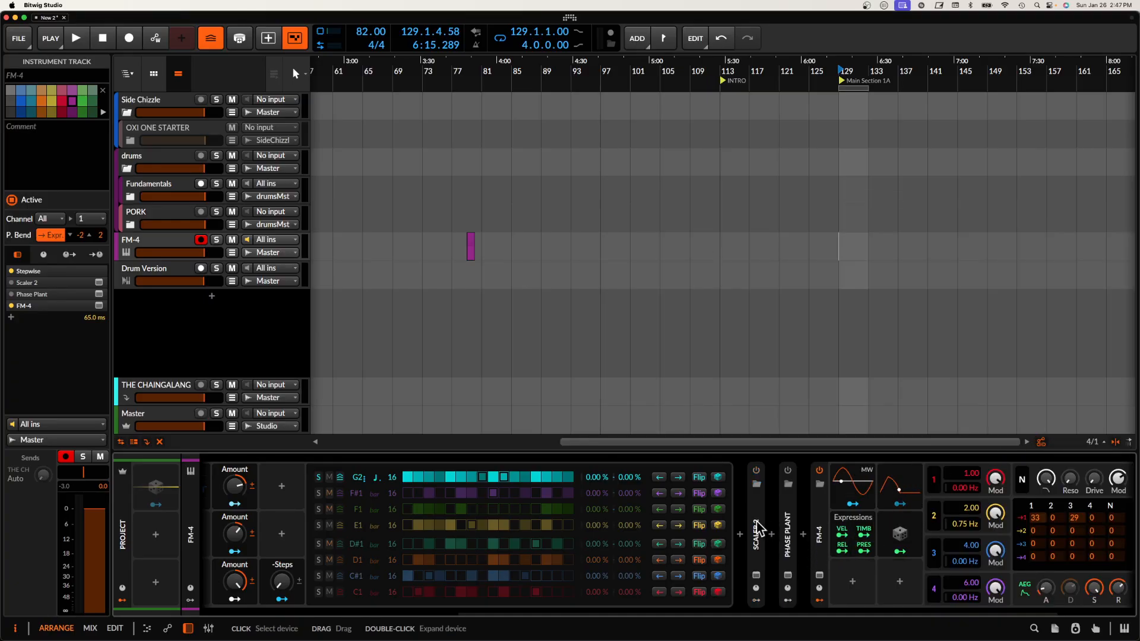
# Browse the note effects between Stepwise and Scaler 2, preview Note Filter and Note Delay, and choose Key Filter.
pyautogui.click(740, 535)
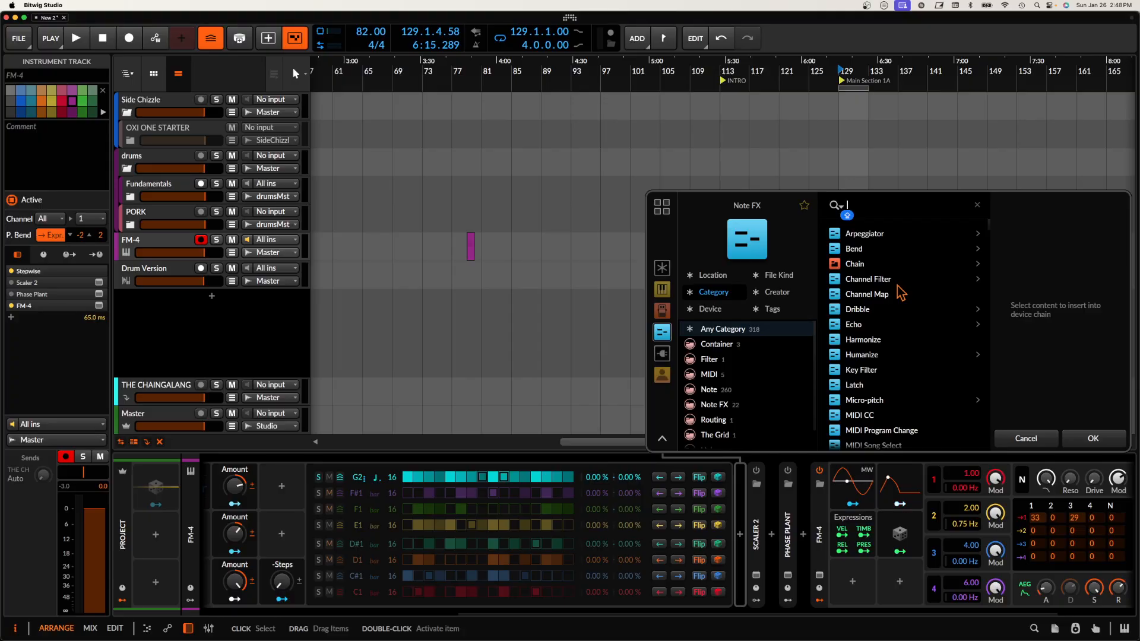
pyautogui.scroll(-3, 901, 290)
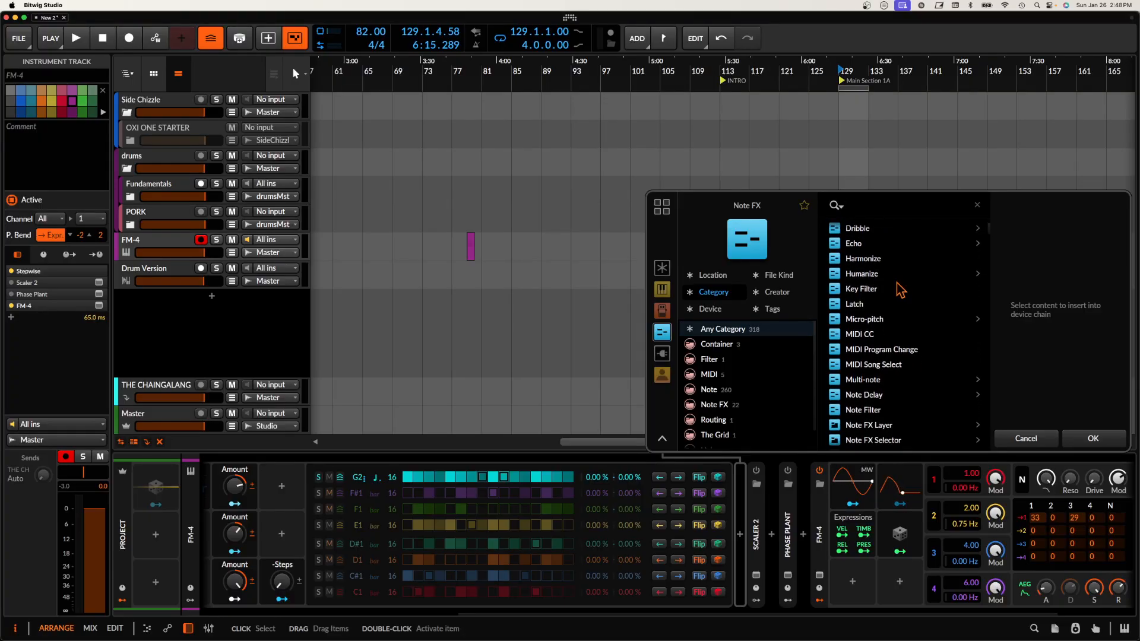
pyautogui.click(868, 410)
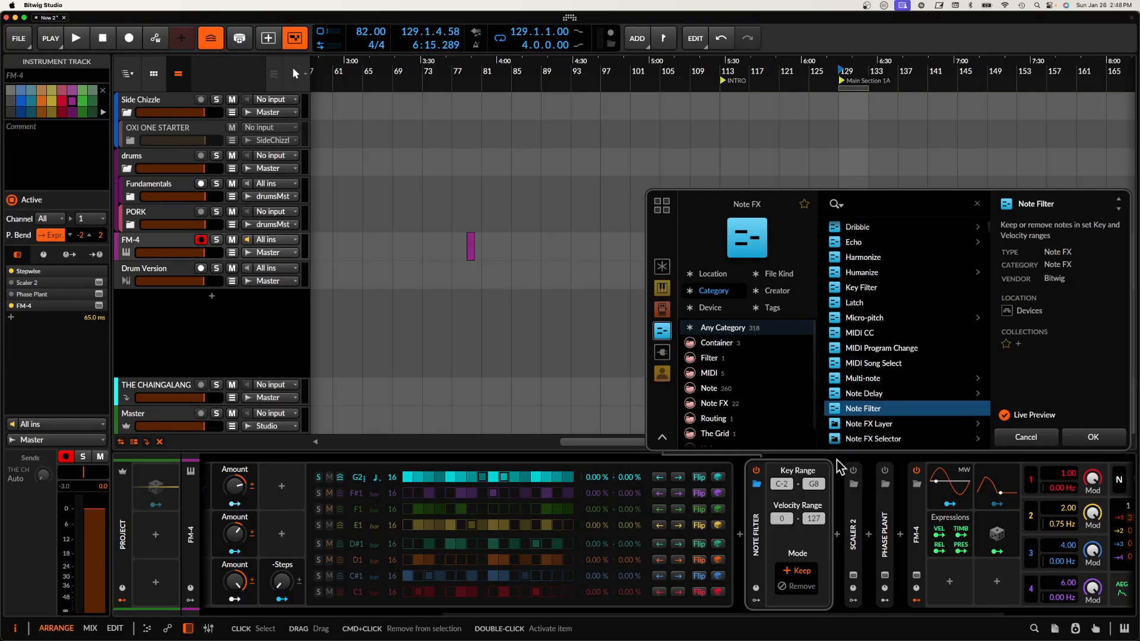
pyautogui.click(865, 398)
pyautogui.scroll(3, 870, 354)
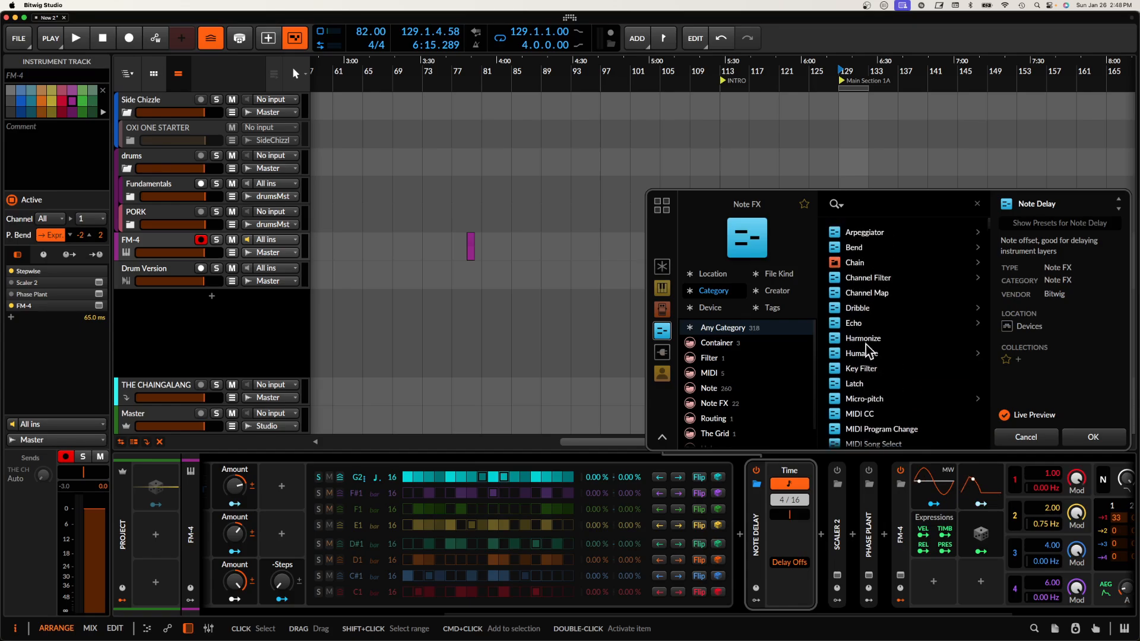
pyautogui.click(891, 369)
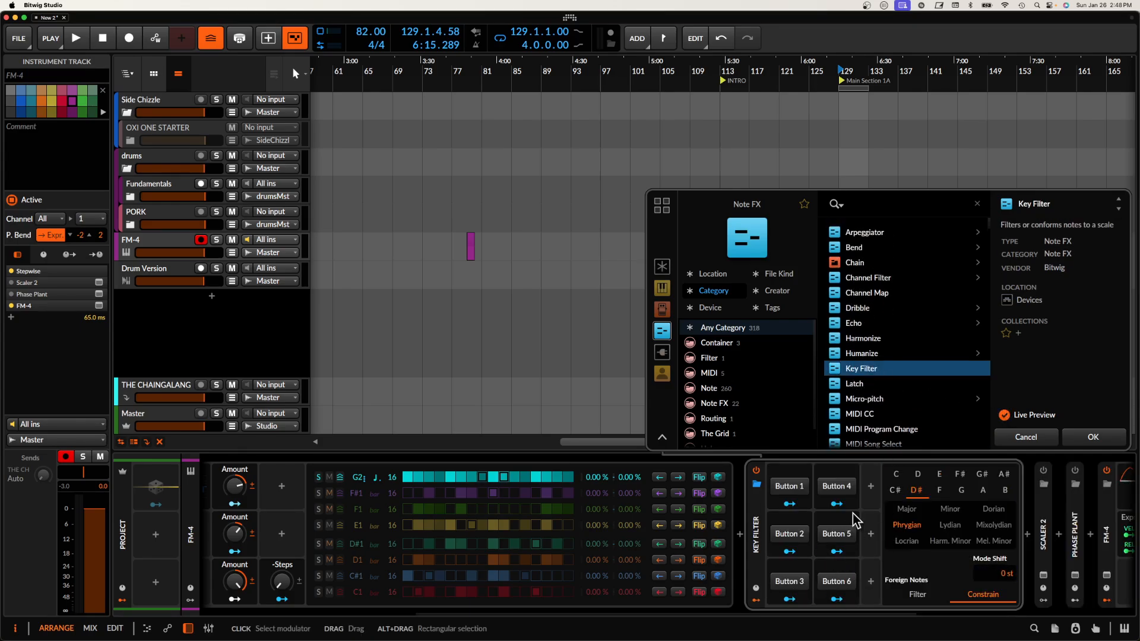
# Set the Key Filter's root to G and try the Mel. Minor, Harm. Minor and Phrygian scales before choosing Minor.
pyautogui.hscroll(4, 852, 515)
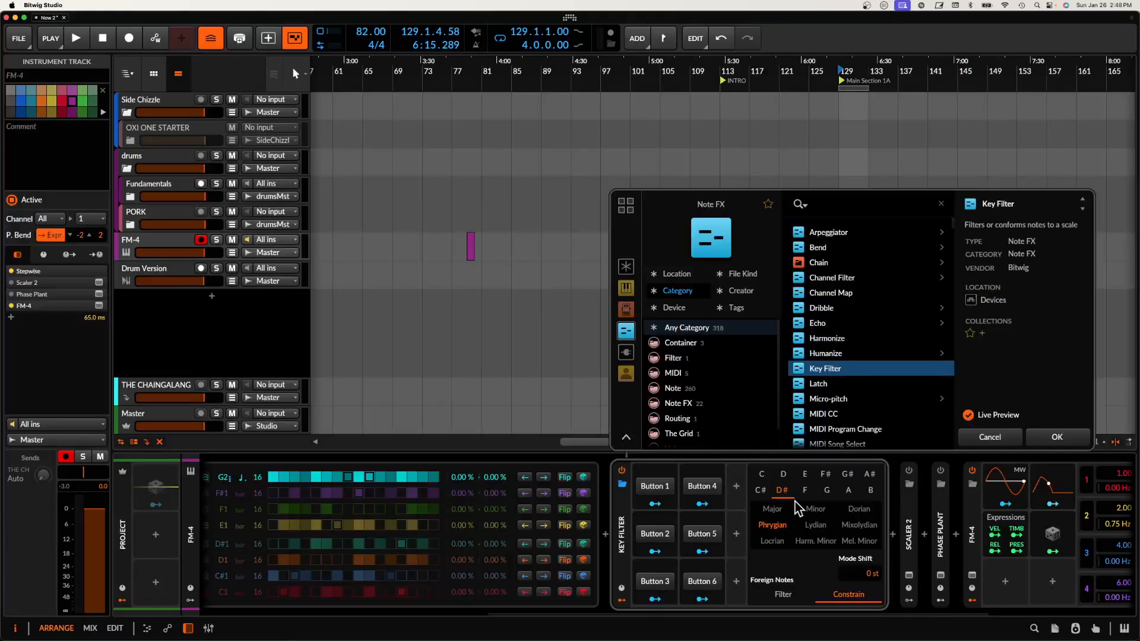
pyautogui.click(827, 490)
pyautogui.click(858, 541)
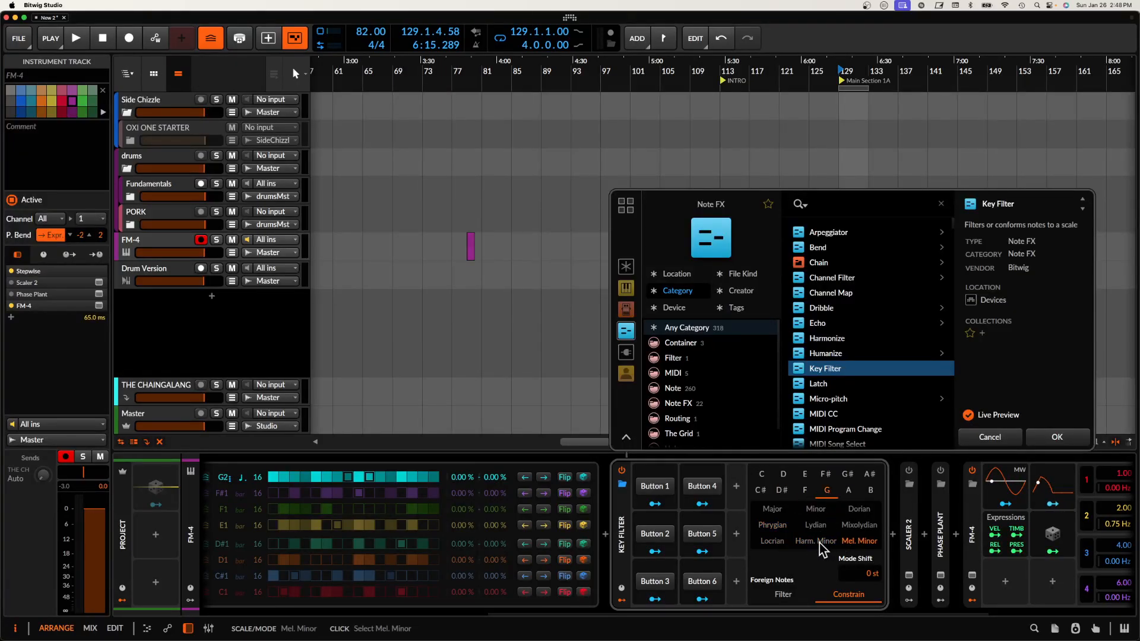
pyautogui.click(814, 541)
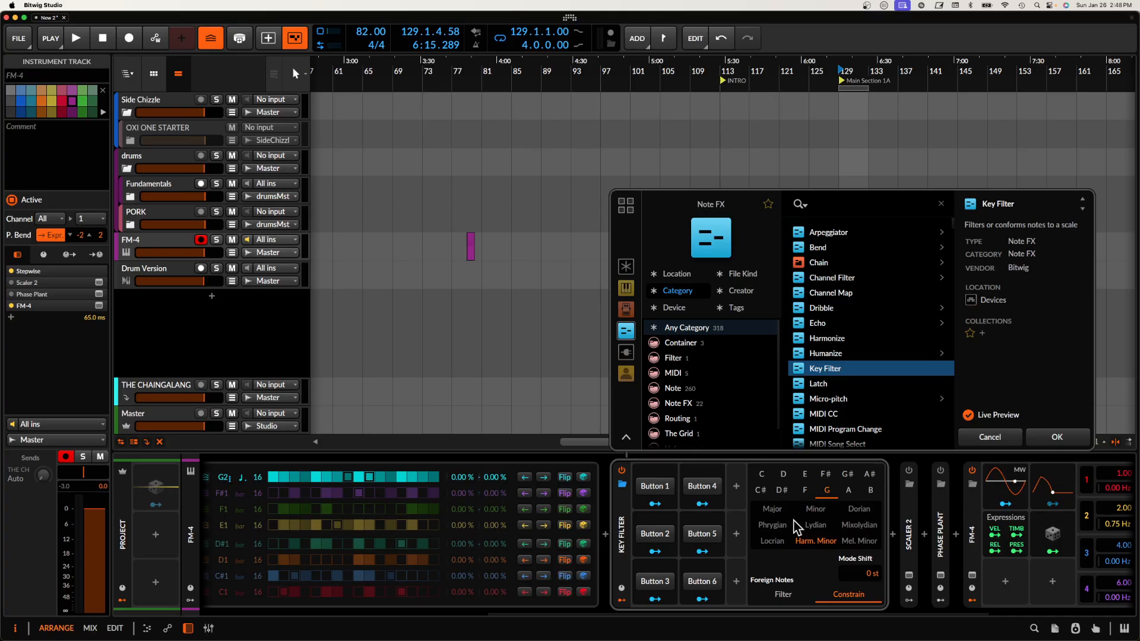
pyautogui.click(766, 528)
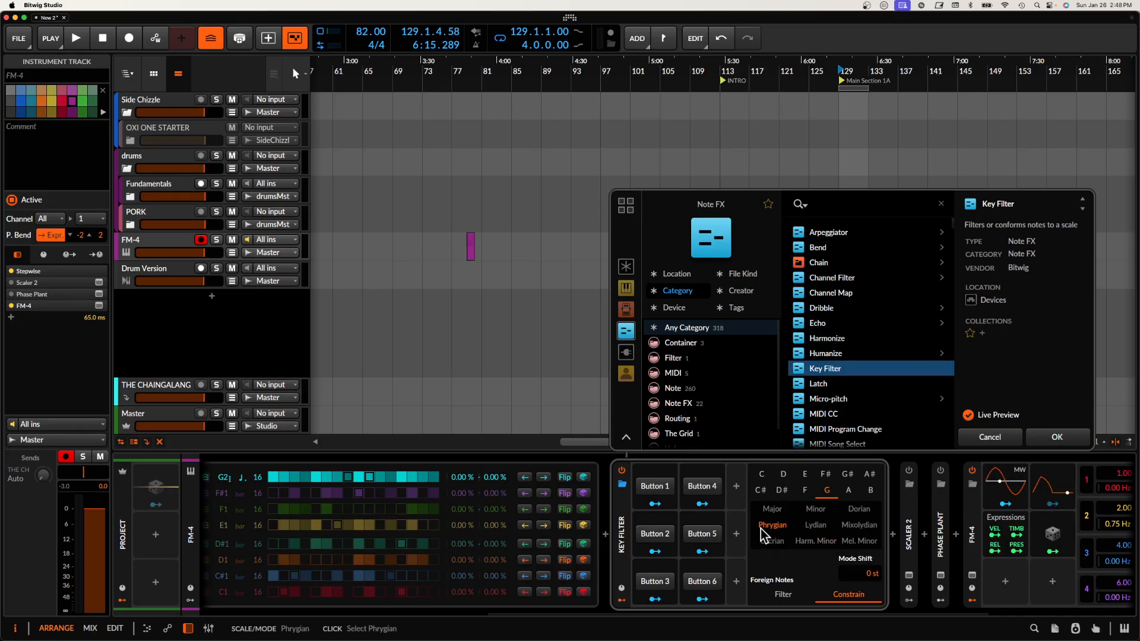
pyautogui.click(653, 491)
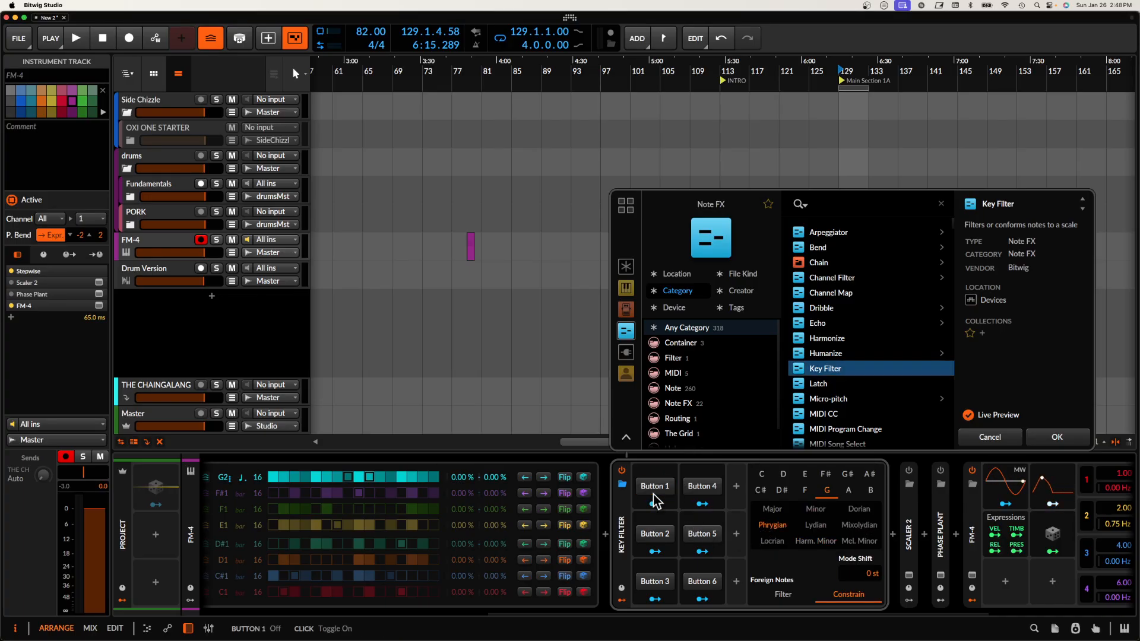
pyautogui.click(624, 520)
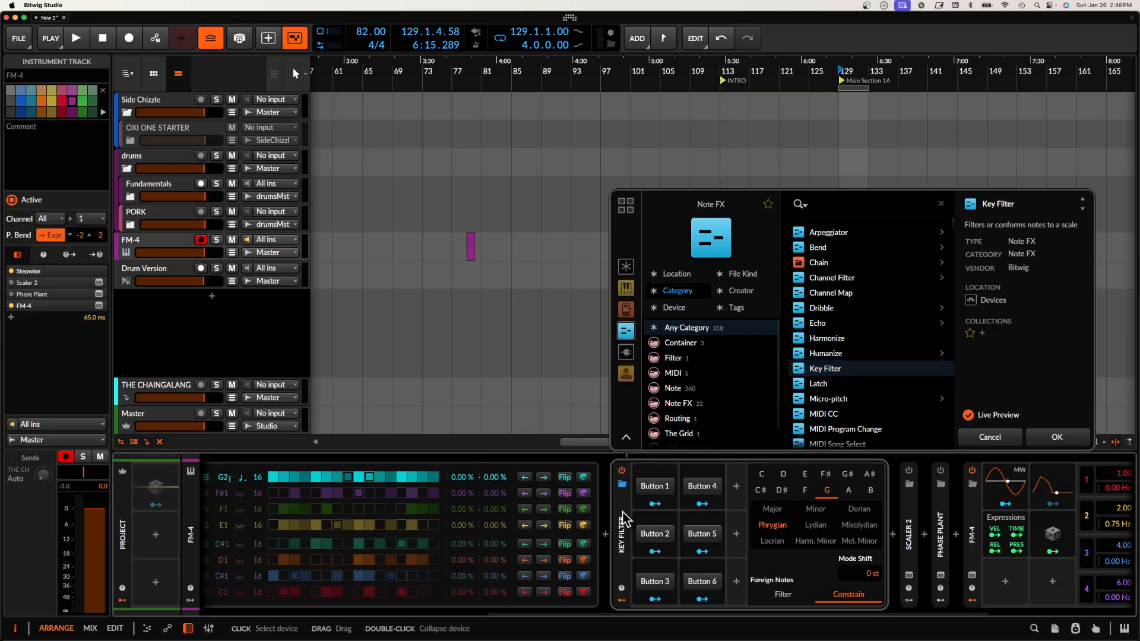
pyautogui.click(704, 579)
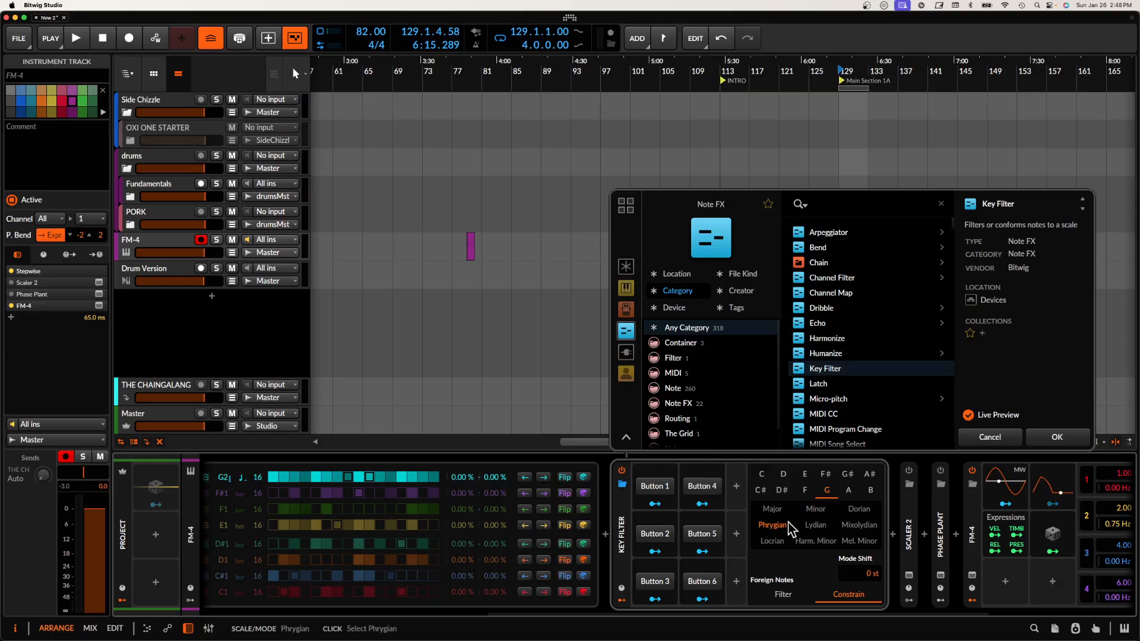
pyautogui.click(814, 510)
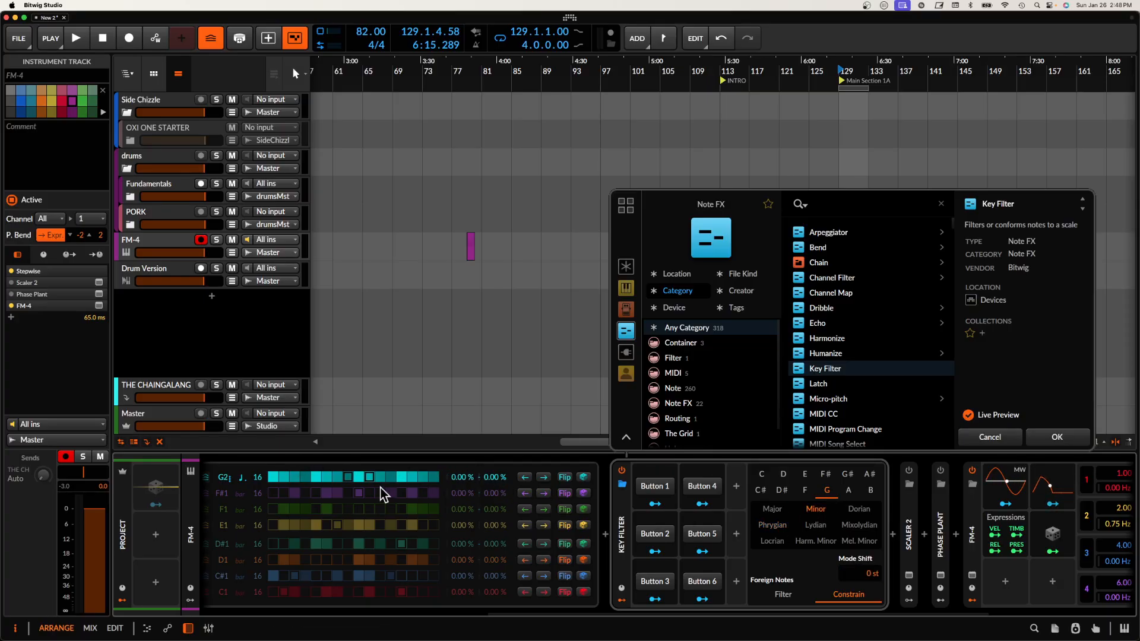
# Start playback to hear the filtered melody and switch the Key Filter's scale to Phrygian.
pyautogui.press('space')
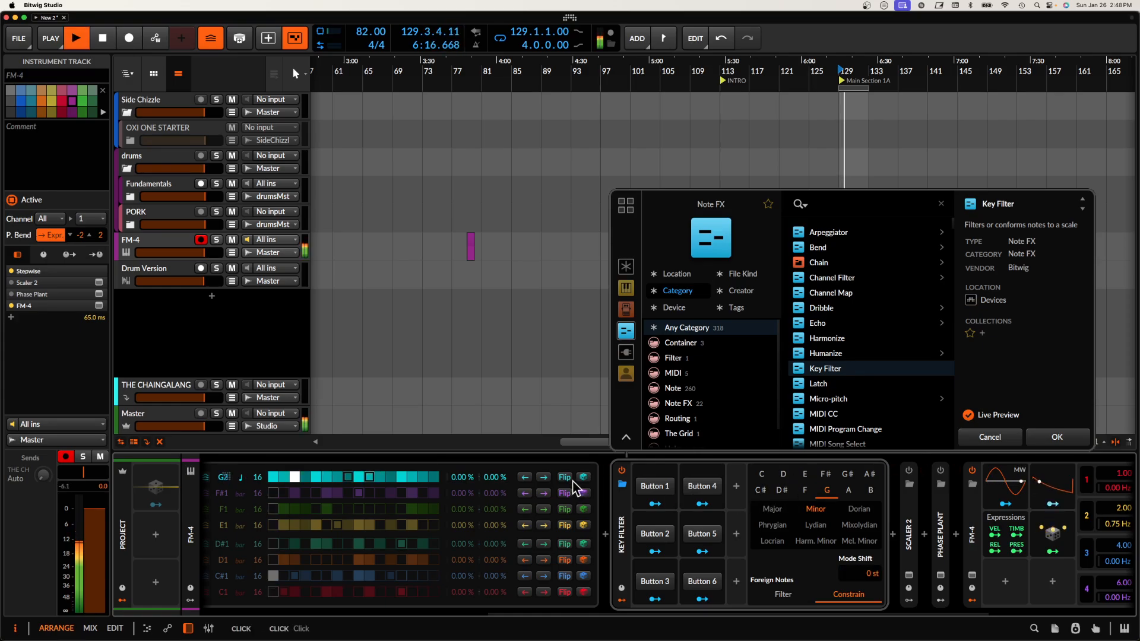
pyautogui.hscroll(2, 670, 514)
pyautogui.hscroll(-5, 670, 514)
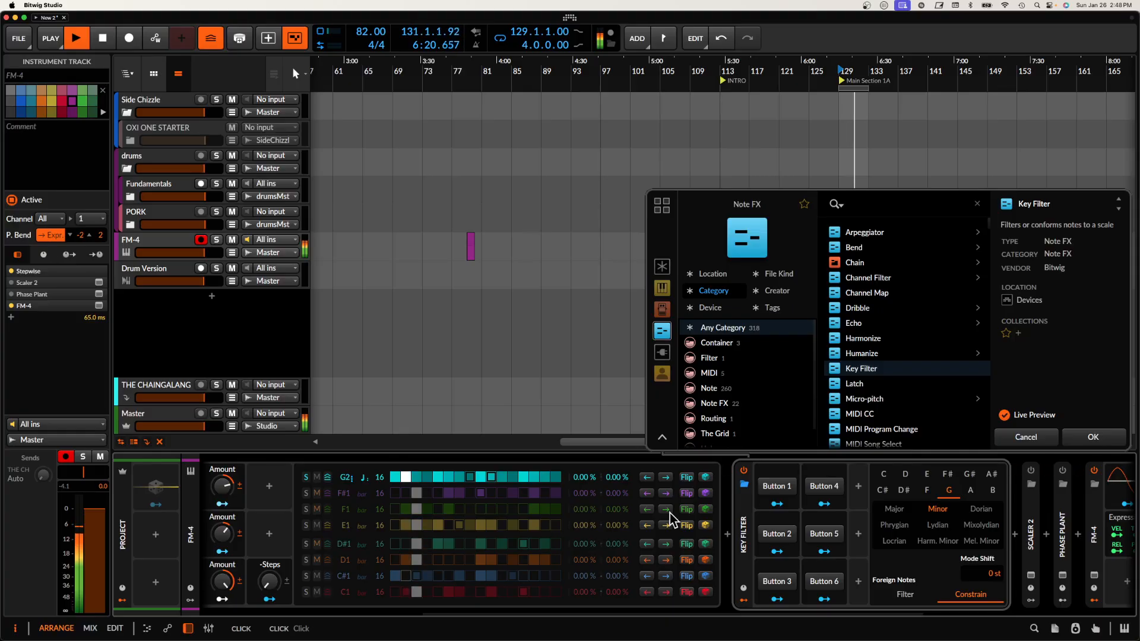
pyautogui.hscroll(2, 669, 513)
pyautogui.click(854, 525)
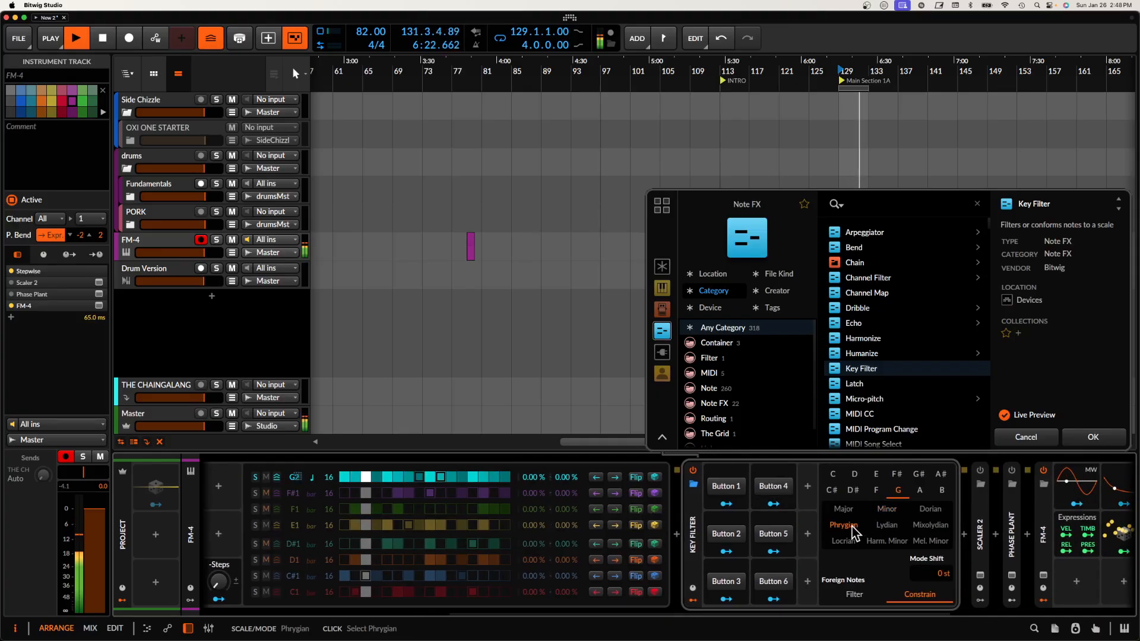
# Audition the Key Filter's Button 5 and Button 2, switch both off, stop playback, and confirm inserting the device.
pyautogui.click(776, 536)
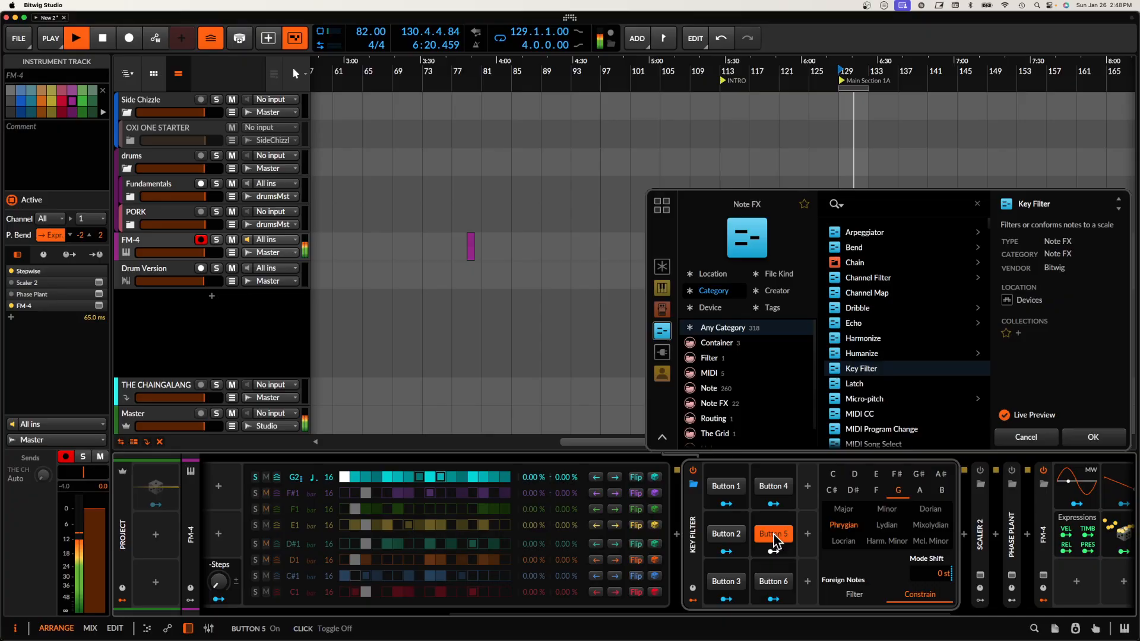
pyautogui.click(739, 535)
pyautogui.click(773, 534)
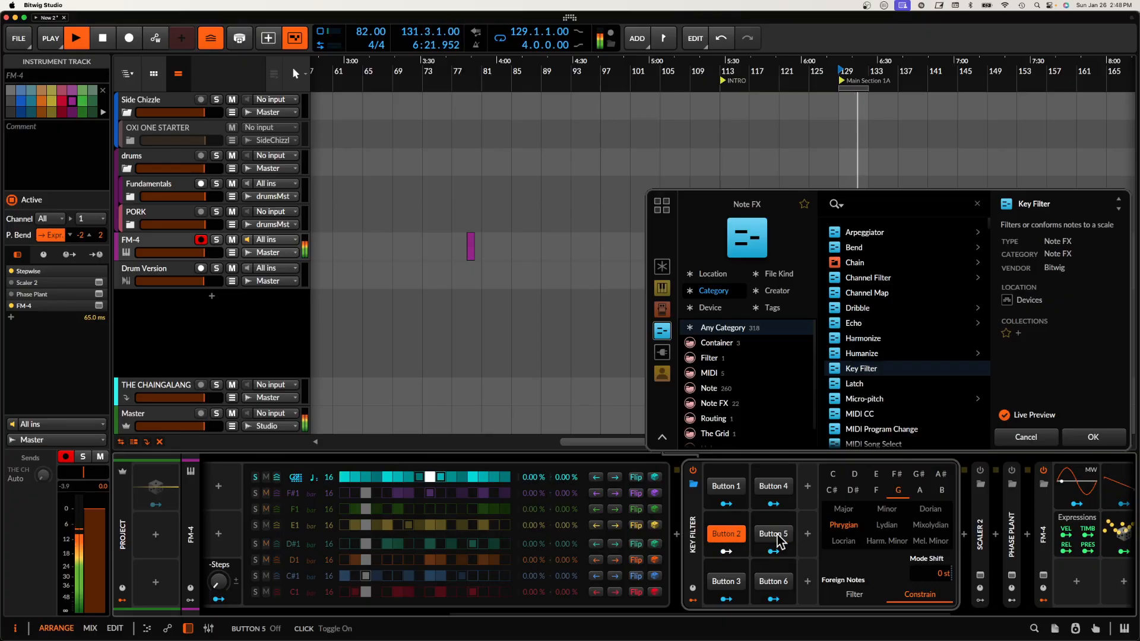
pyautogui.click(727, 537)
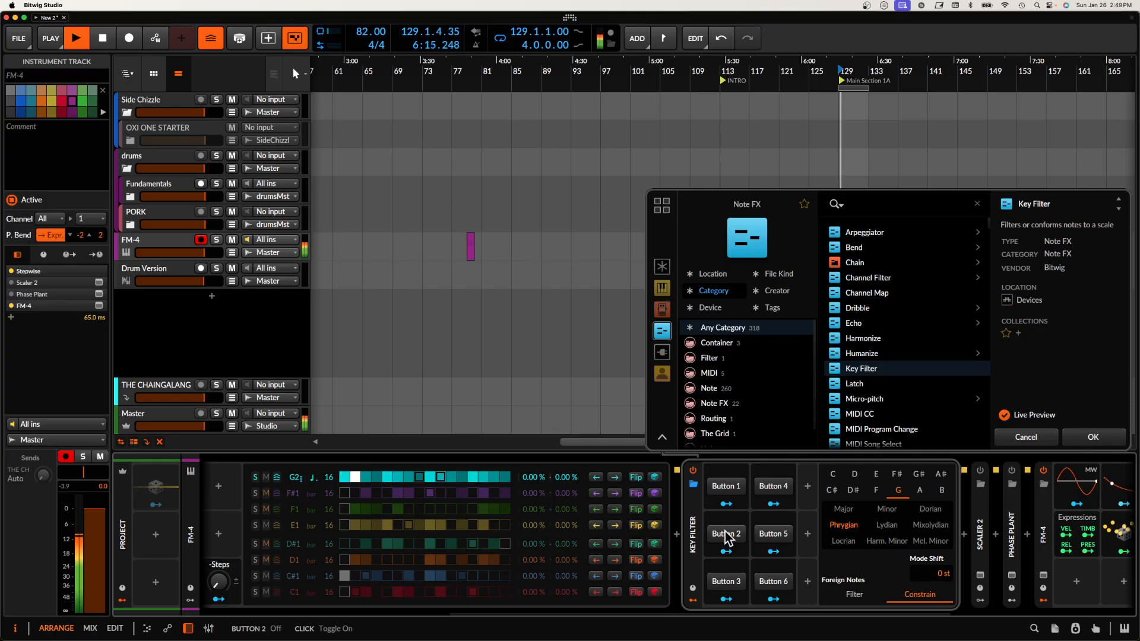
pyautogui.press('space')
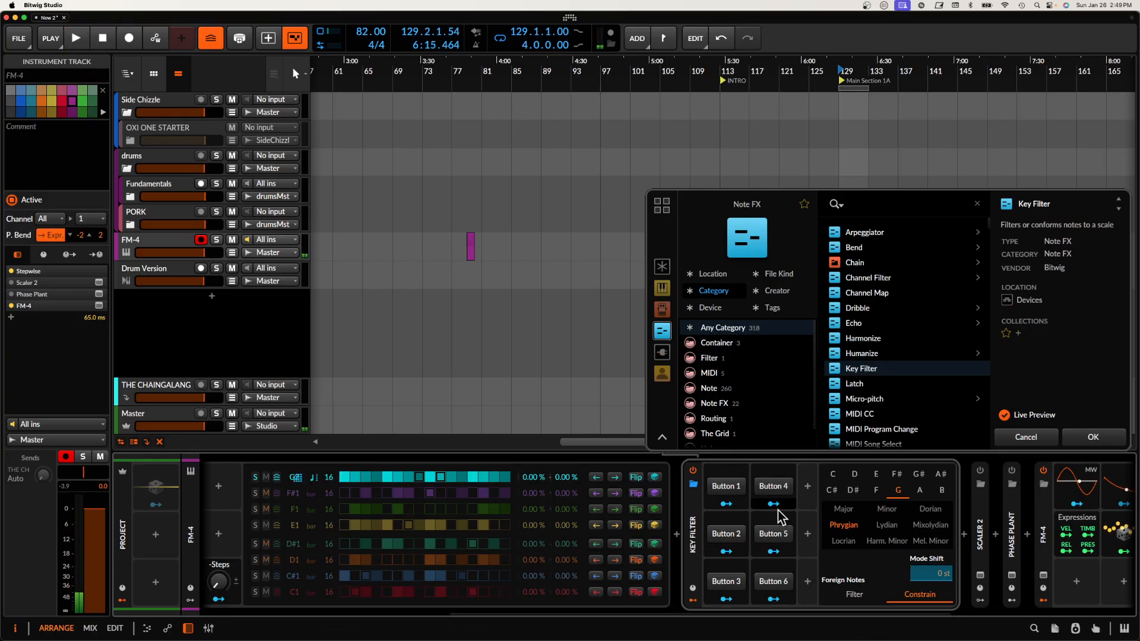
pyautogui.click(1091, 442)
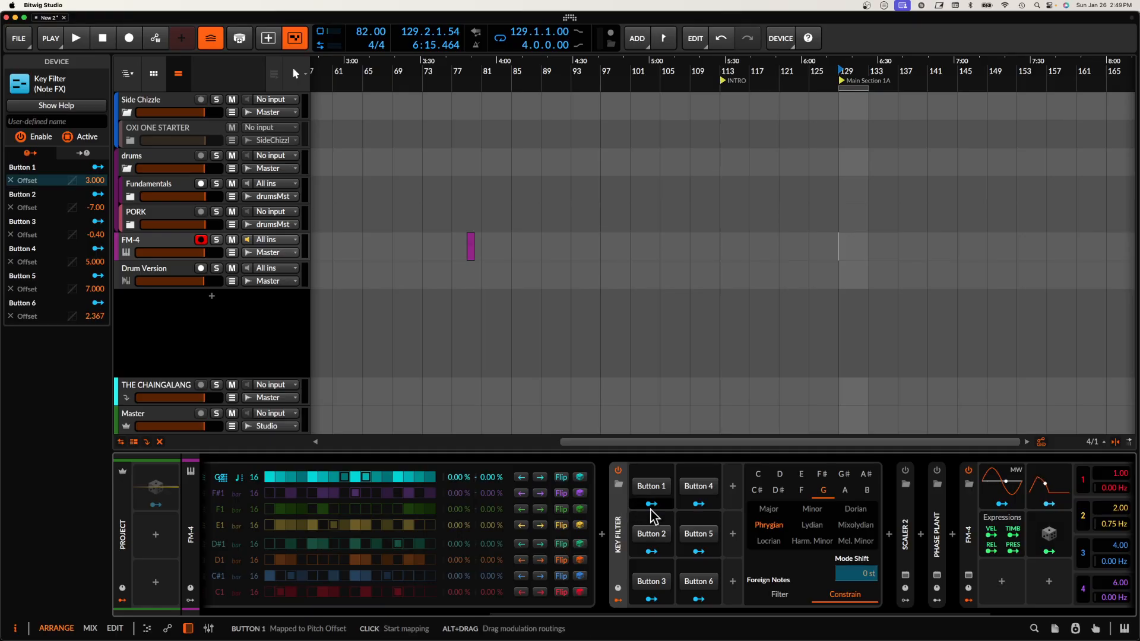
# Search the note effects for FX and insert a Note FX Selector between Stepwise and the Key Filter.
pyautogui.click(602, 533)
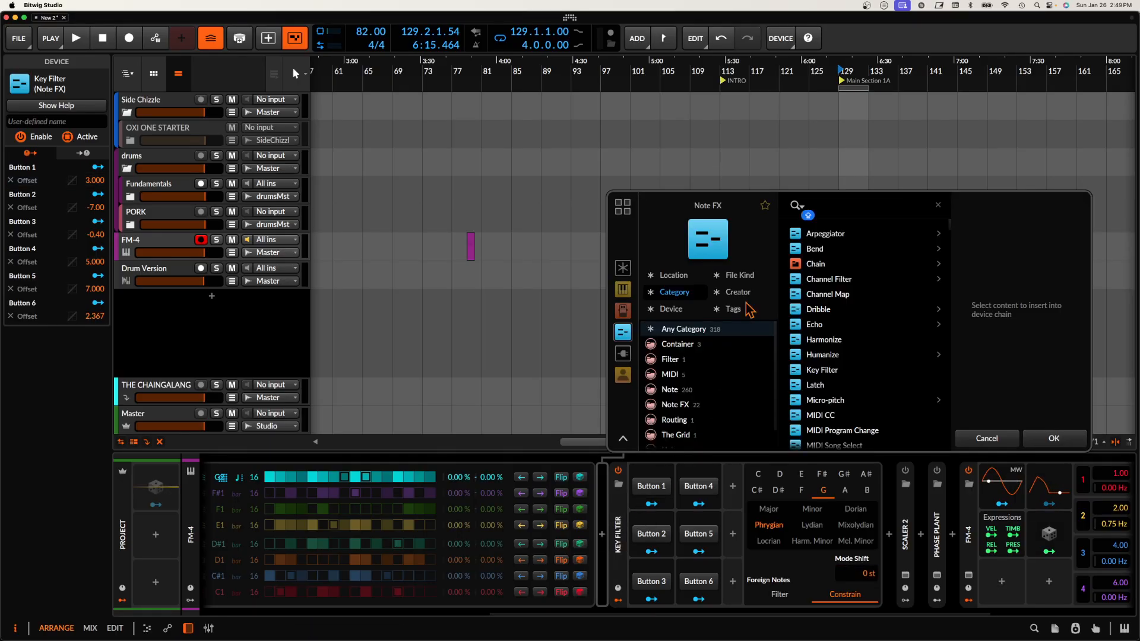
pyautogui.write('MU')
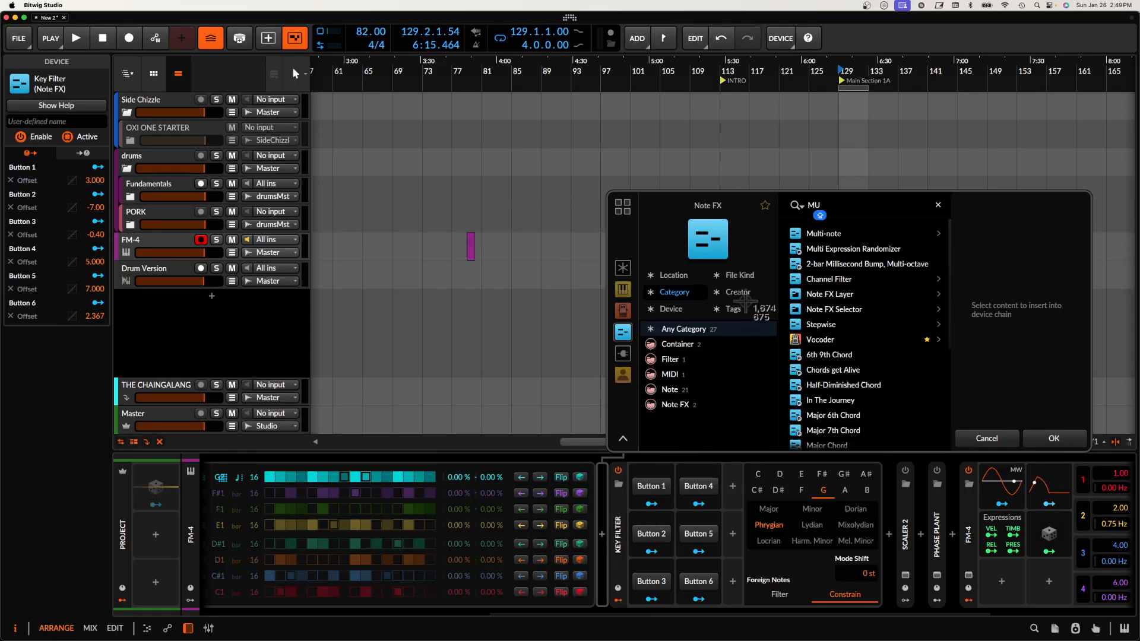
pyautogui.doubleClick(813, 205)
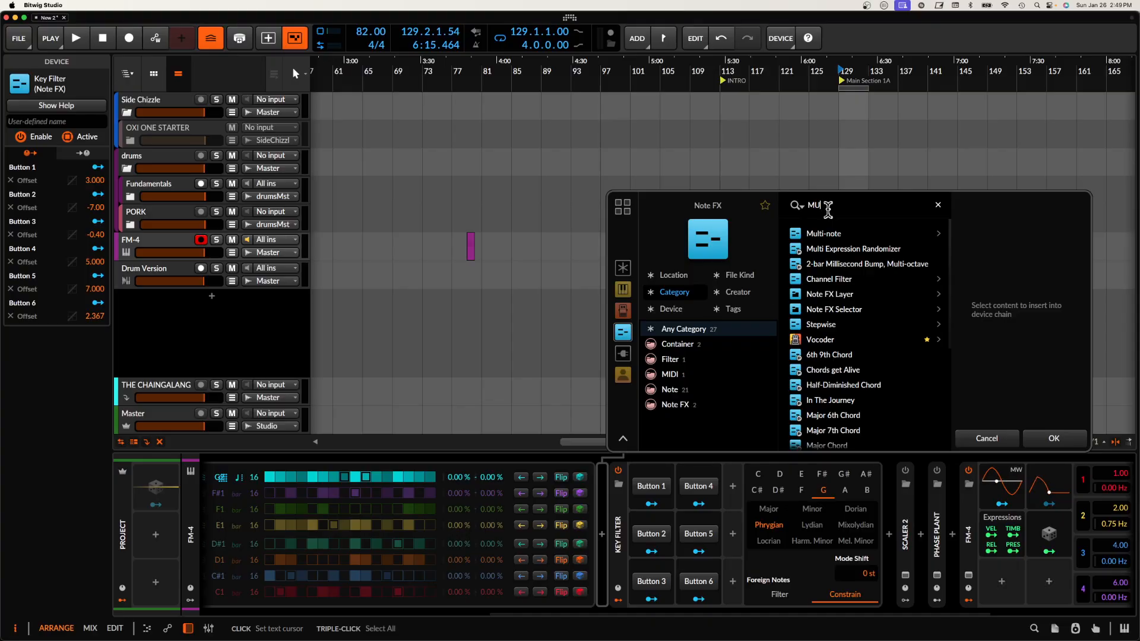
pyautogui.write('FX')
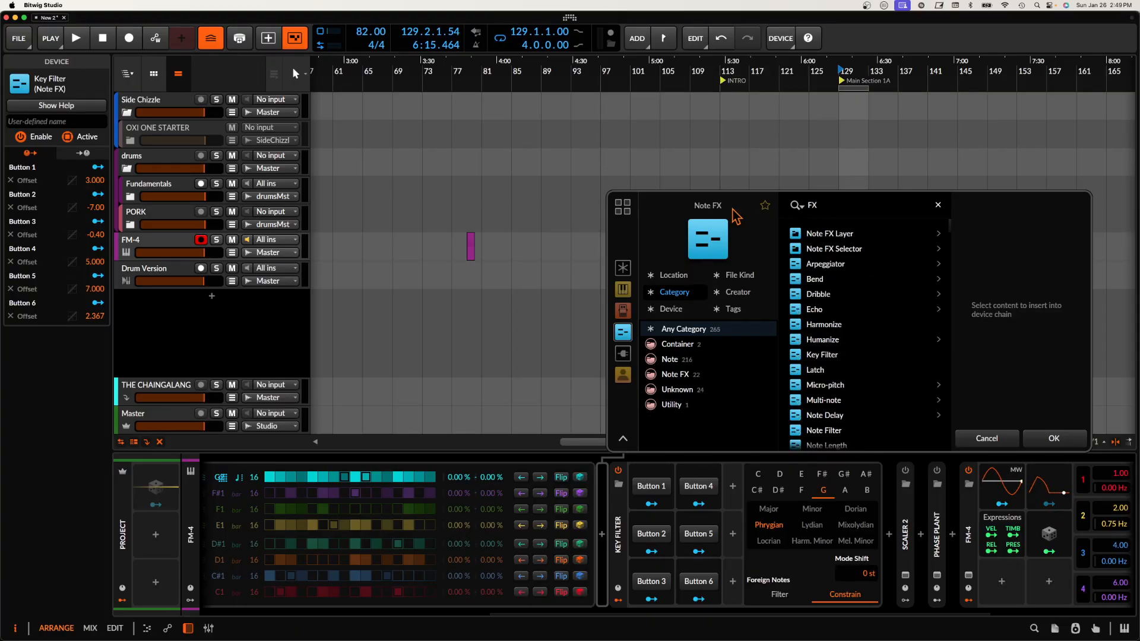
pyautogui.click(831, 248)
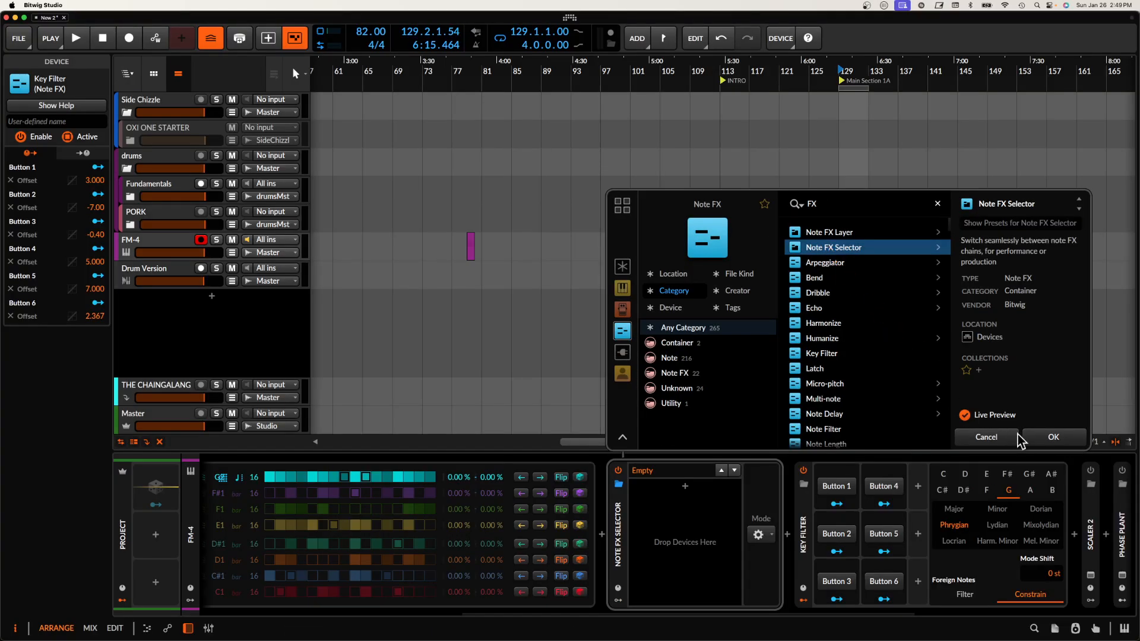
pyautogui.click(1047, 439)
# Load the Nice Jazzy Chords preset into the Note FX Selector.
pyautogui.click(618, 485)
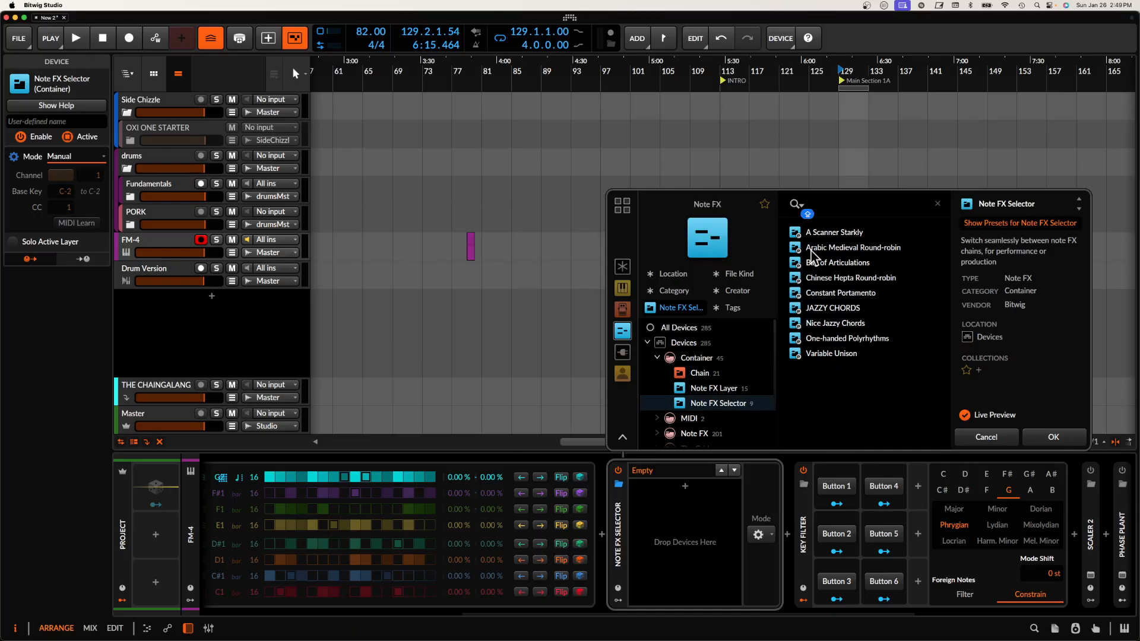
pyautogui.click(844, 322)
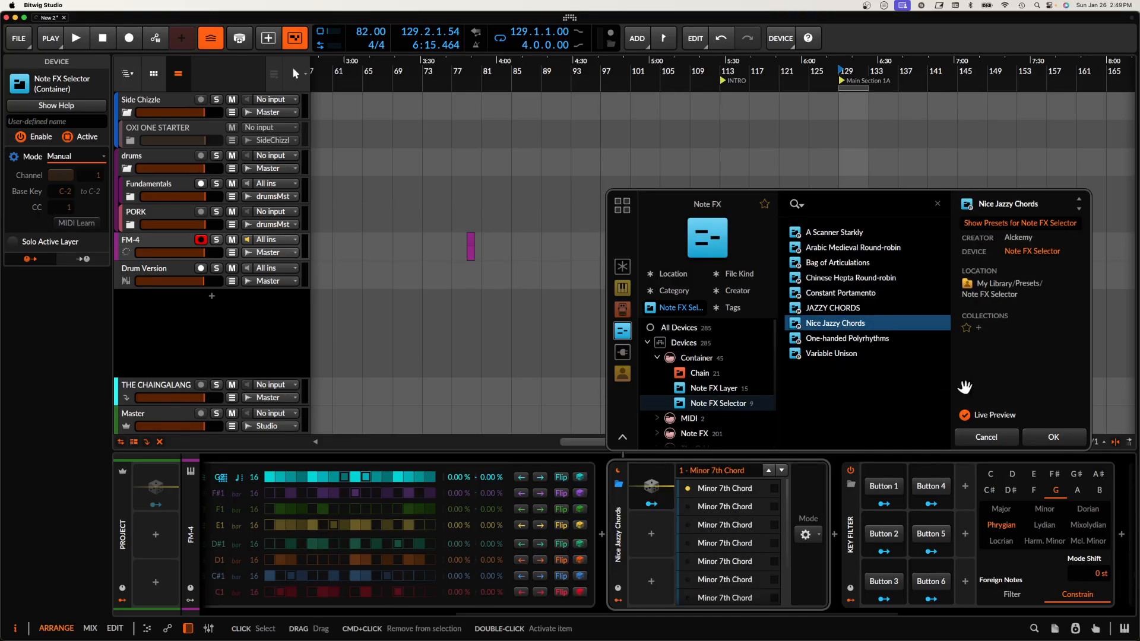
pyautogui.click(1053, 437)
# Inspect the first chord layer's Multi-note pitches and review the chain from the Steps modulators through Stepwise to the chord layers.
pyautogui.click(743, 493)
pyautogui.hscroll(5, 824, 499)
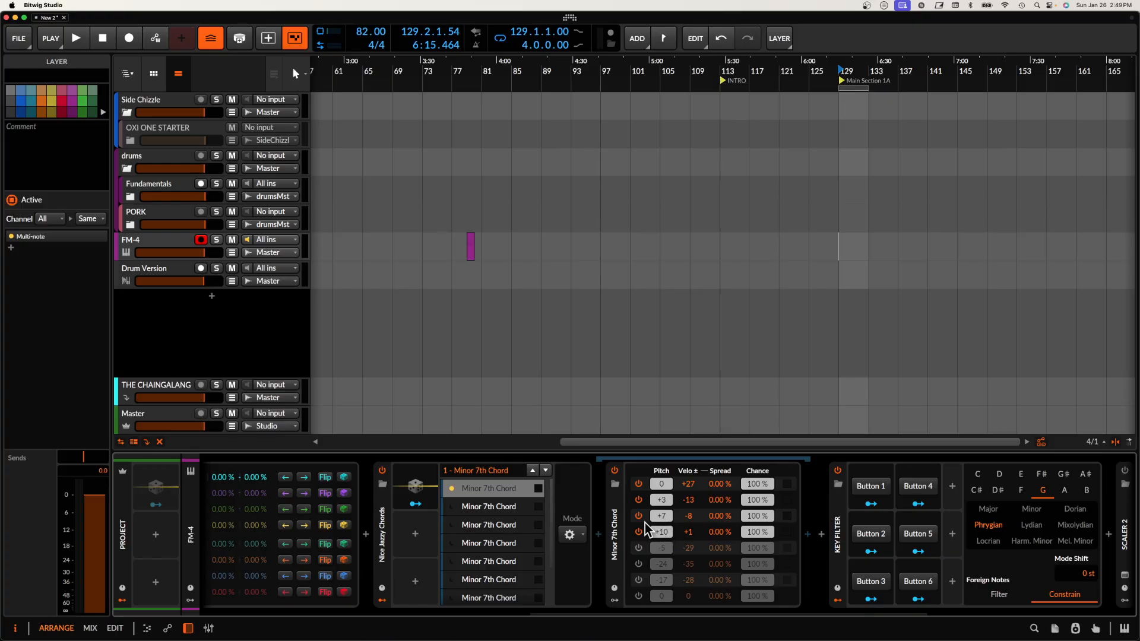
pyautogui.hscroll(-1, 644, 522)
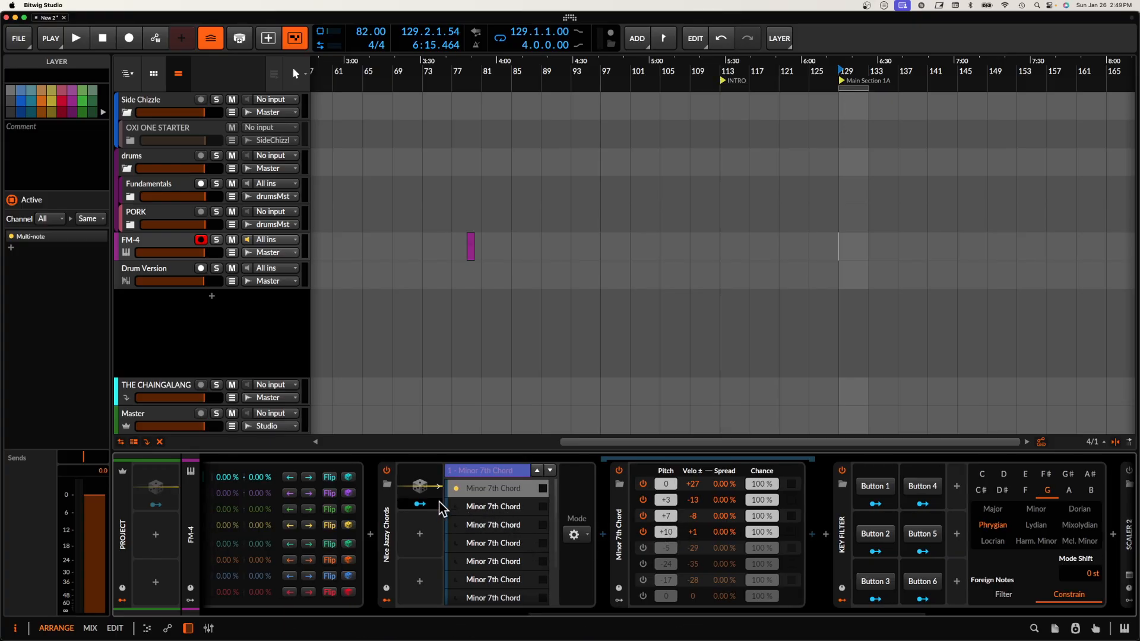
pyautogui.hscroll(-10, 490, 493)
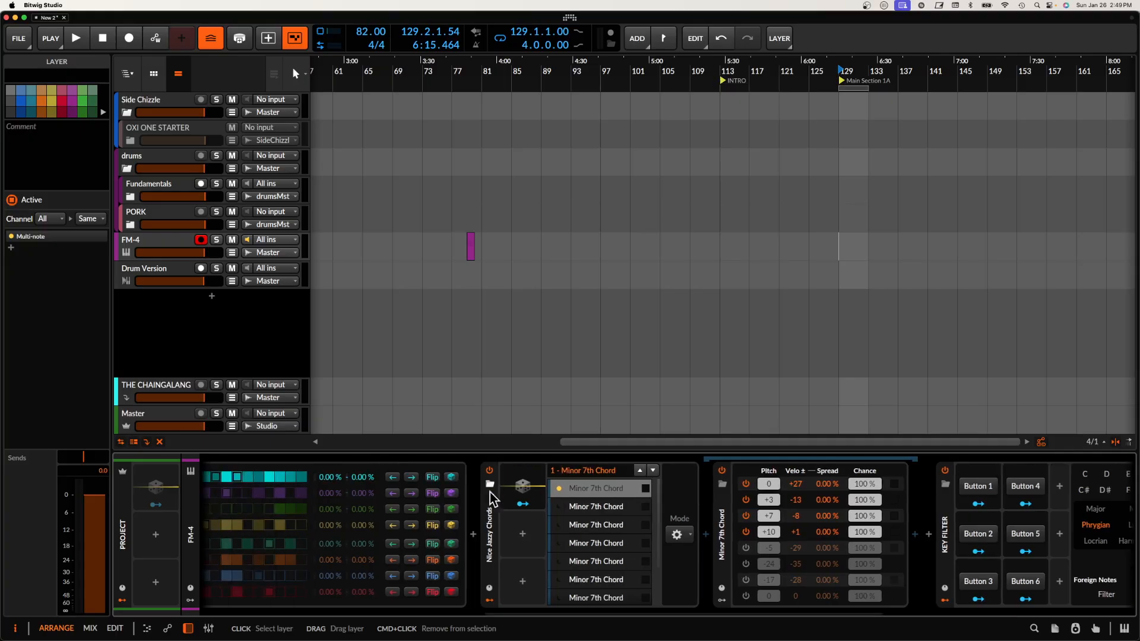
pyautogui.click(631, 538)
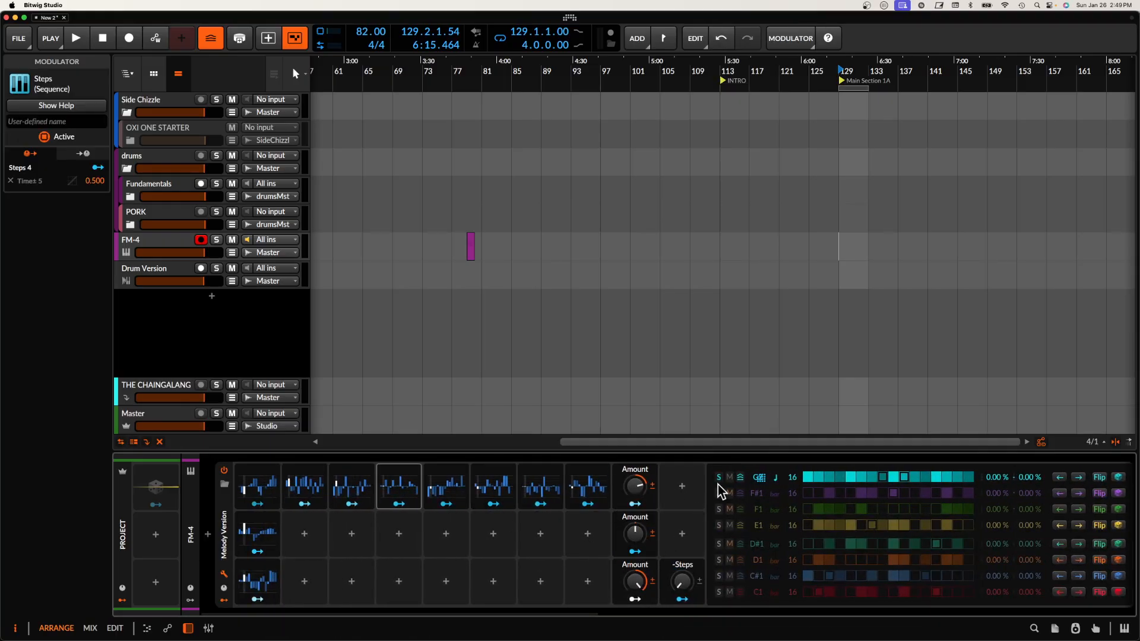
pyautogui.hscroll(3, 710, 496)
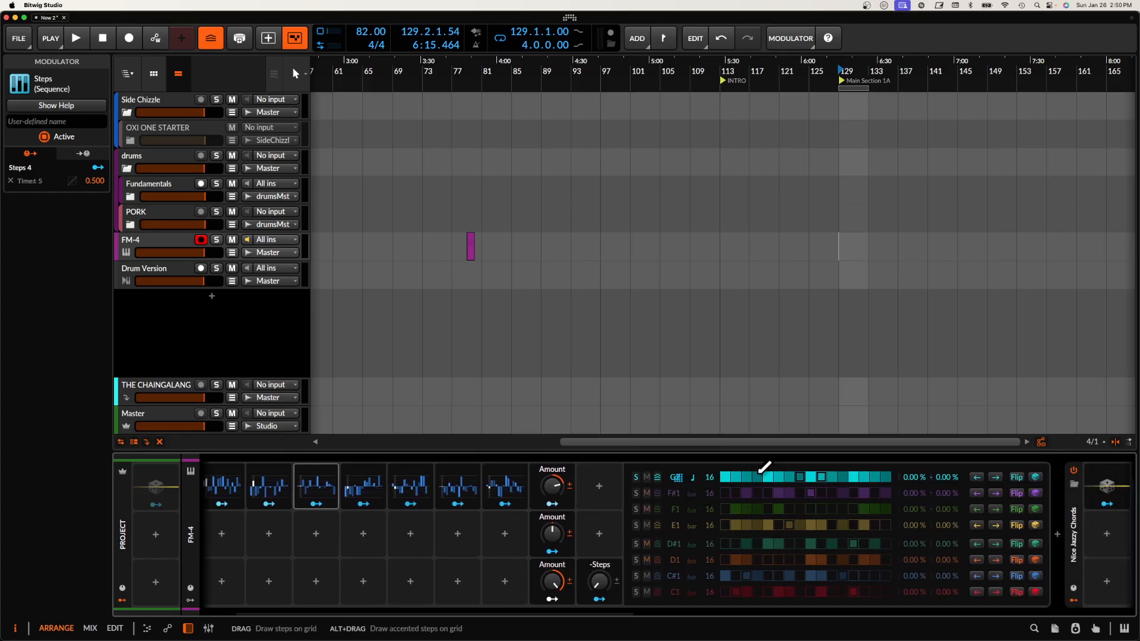
pyautogui.hscroll(10, 891, 505)
pyautogui.hscroll(5, 882, 537)
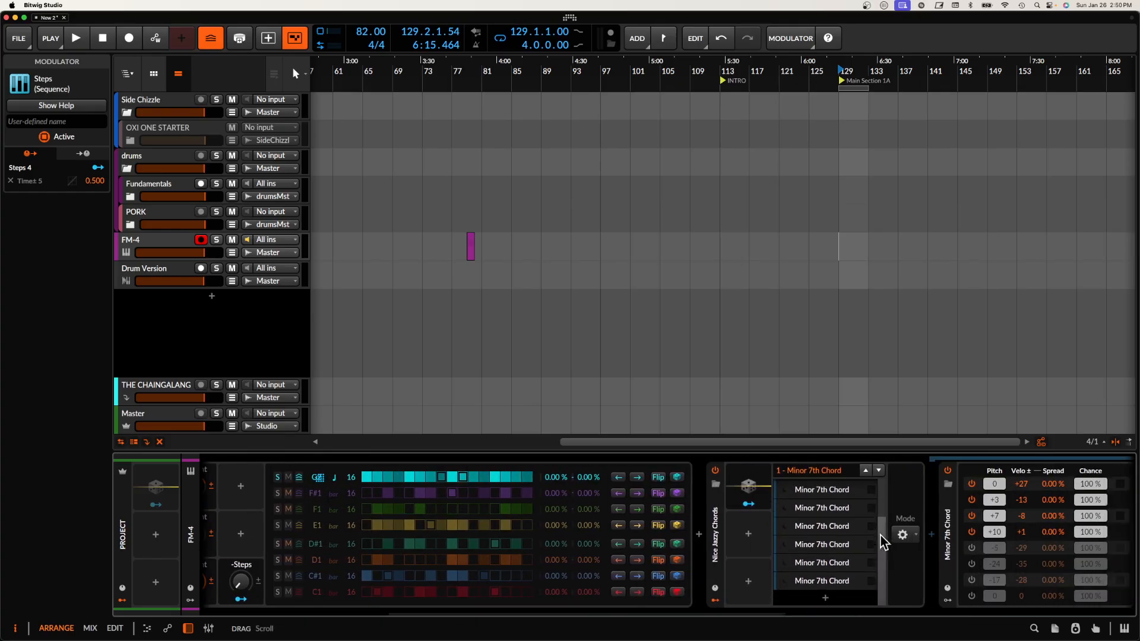
# Start playback, activate the second Minor 7th Chord layer, listen to the chords through the Key Filter and FM-4, and stop playback.
pyautogui.press('space')
pyautogui.click(801, 506)
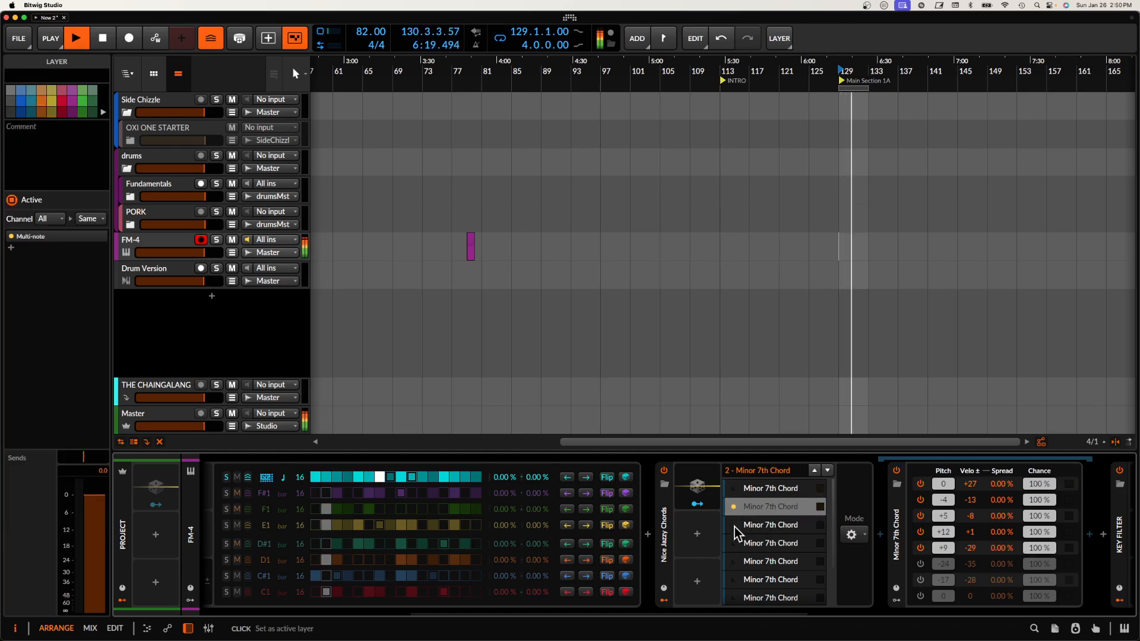
pyautogui.scroll(-5, 736, 532)
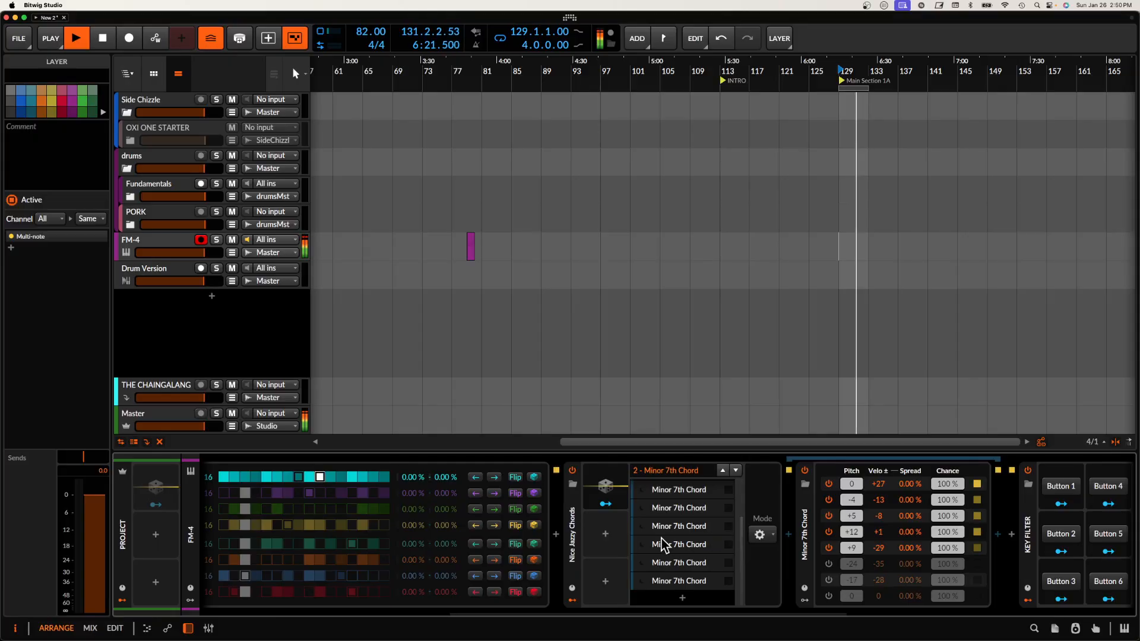
pyautogui.scroll(10, 580, 537)
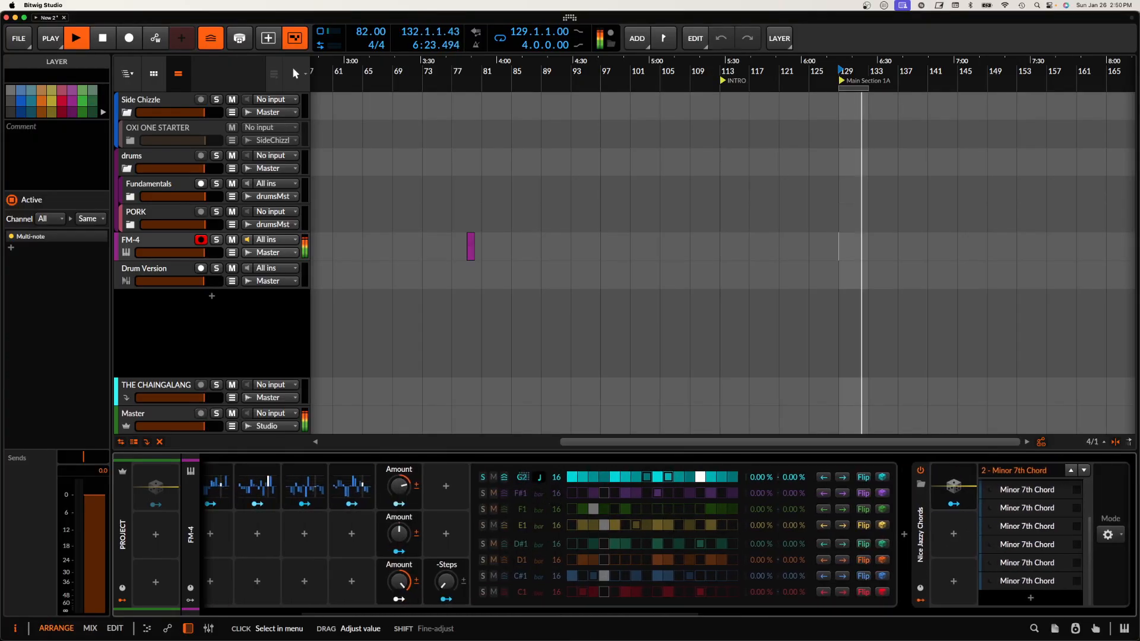
pyautogui.scroll(-10, 754, 534)
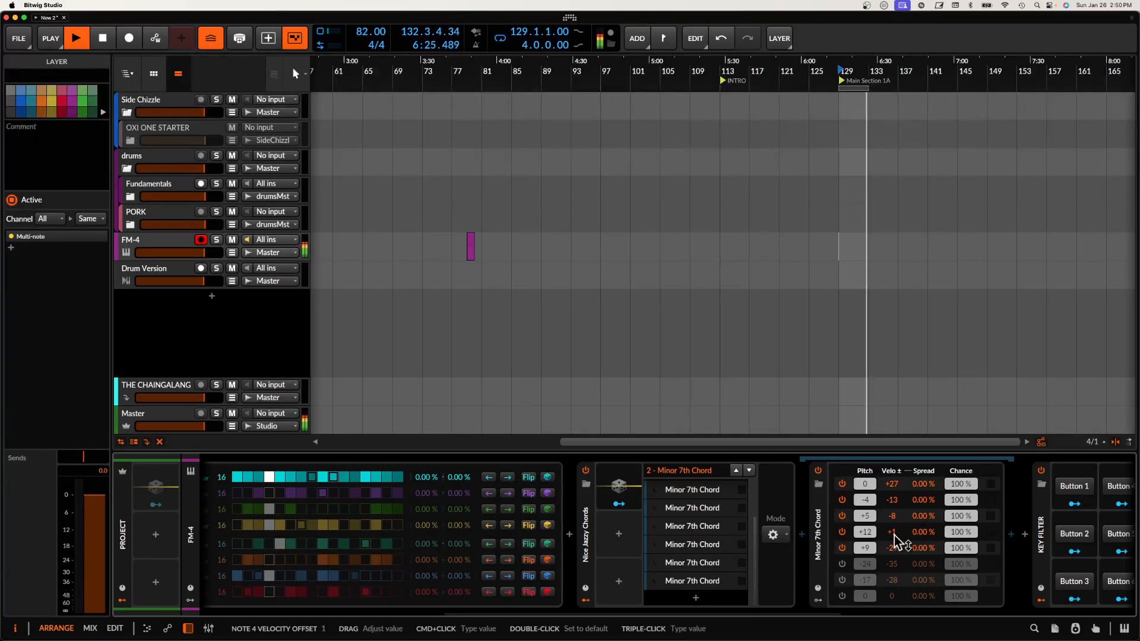
pyautogui.scroll(-20, 890, 537)
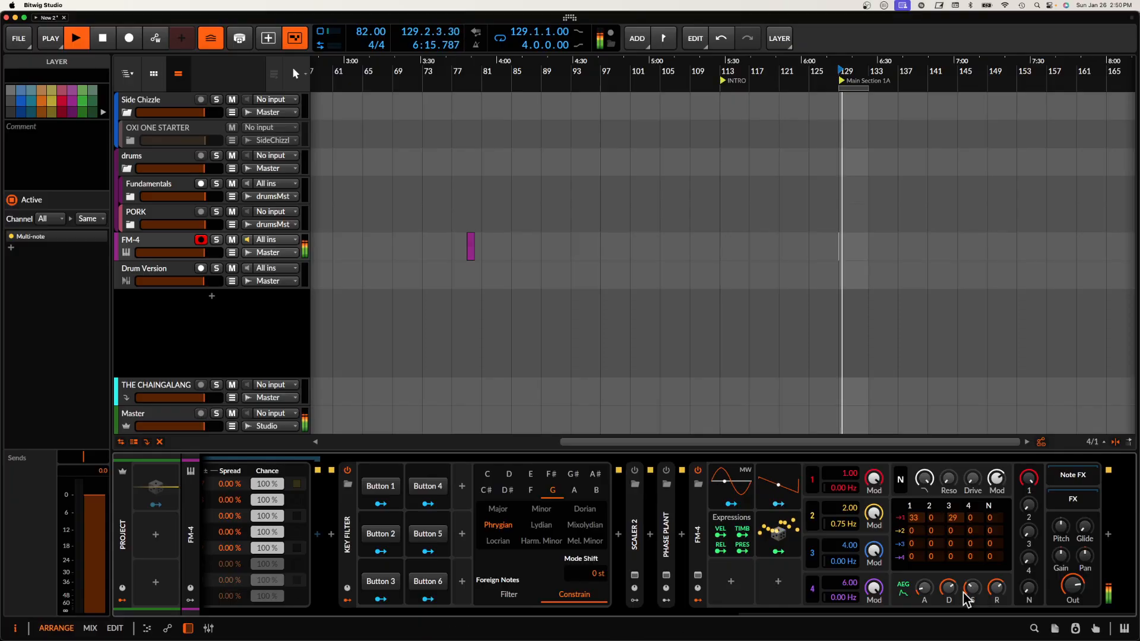
pyautogui.scroll(2, 996, 591)
pyautogui.scroll(7, 996, 592)
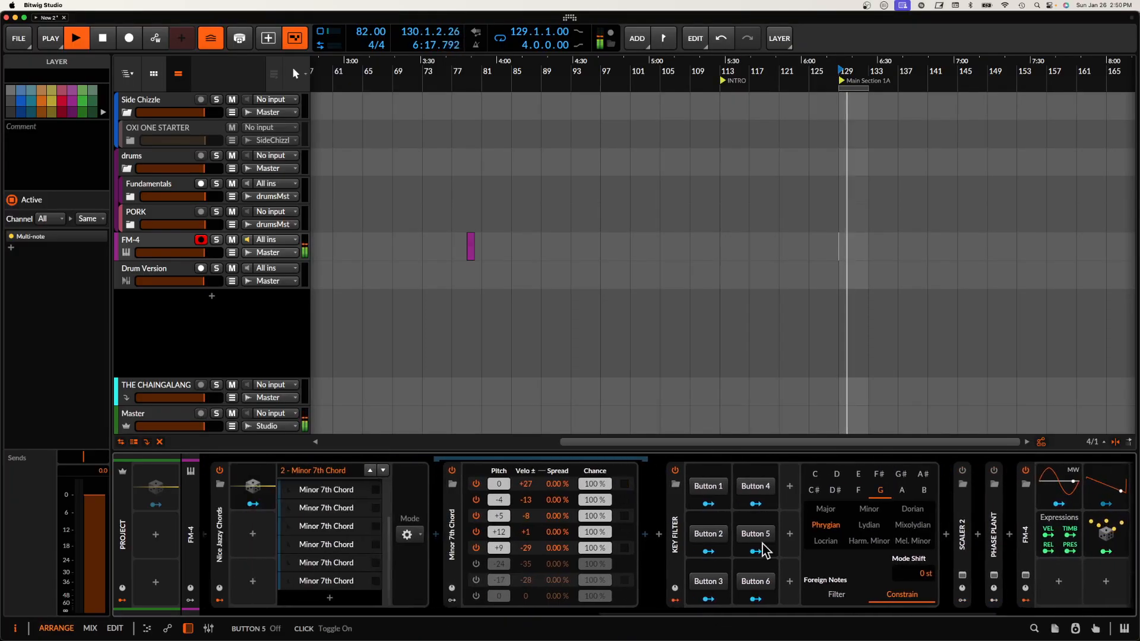
pyautogui.click(318, 515)
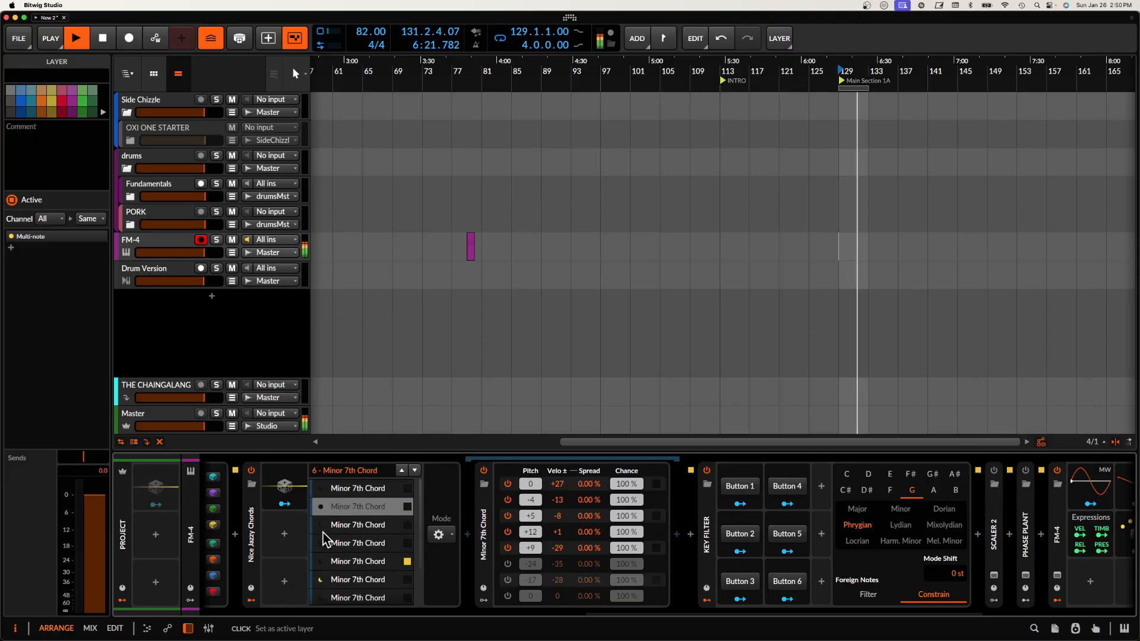
pyautogui.press('space')
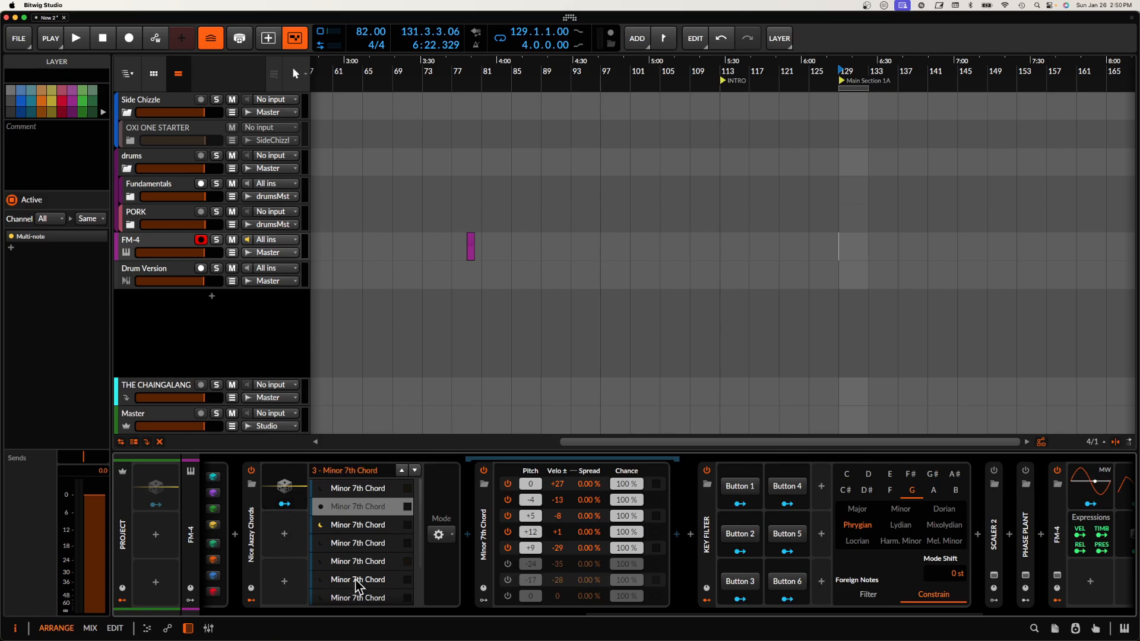
pyautogui.click(169, 243)
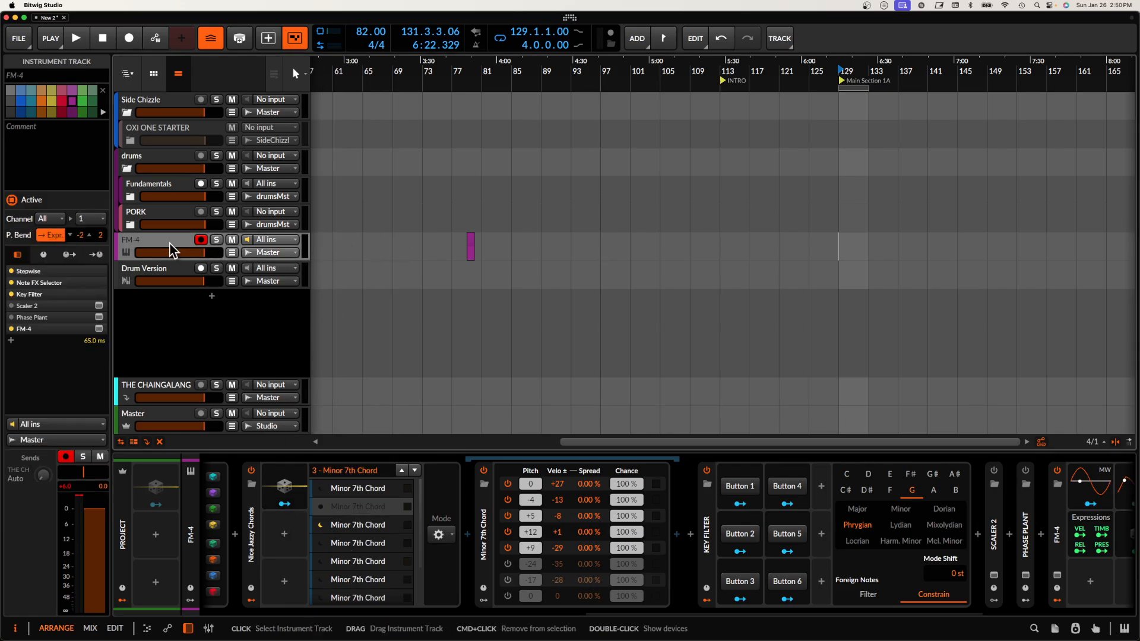
pyautogui.press('super+shift+t')
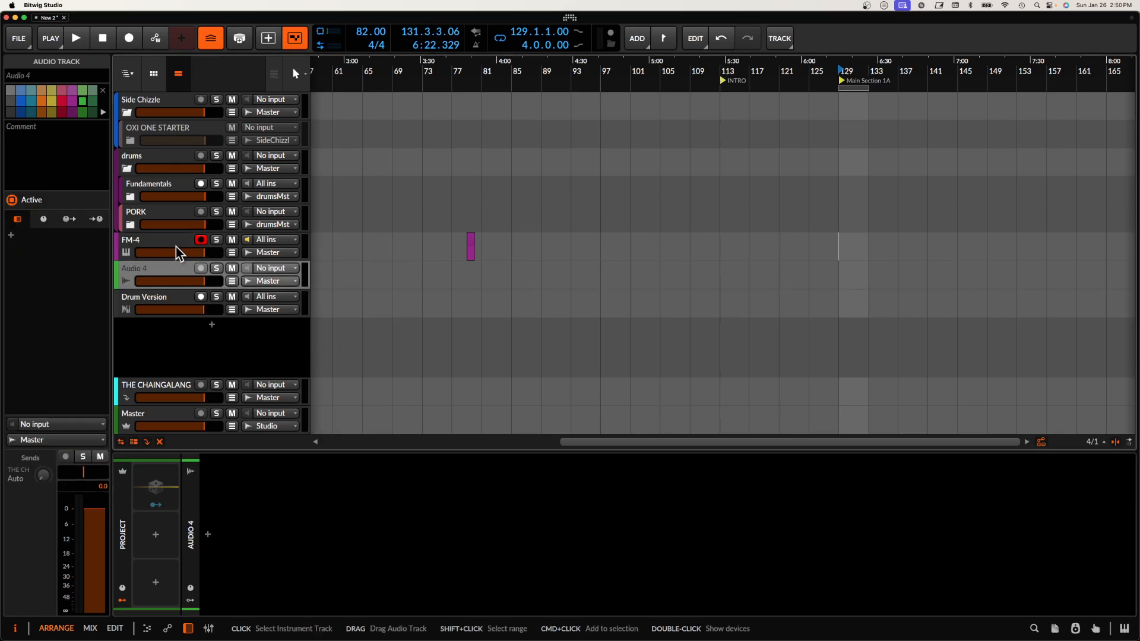
pyautogui.press('super+z')
# Add a new instrument track and set its note input to the FM-4 track's Key Filter.
pyautogui.press('super+t')
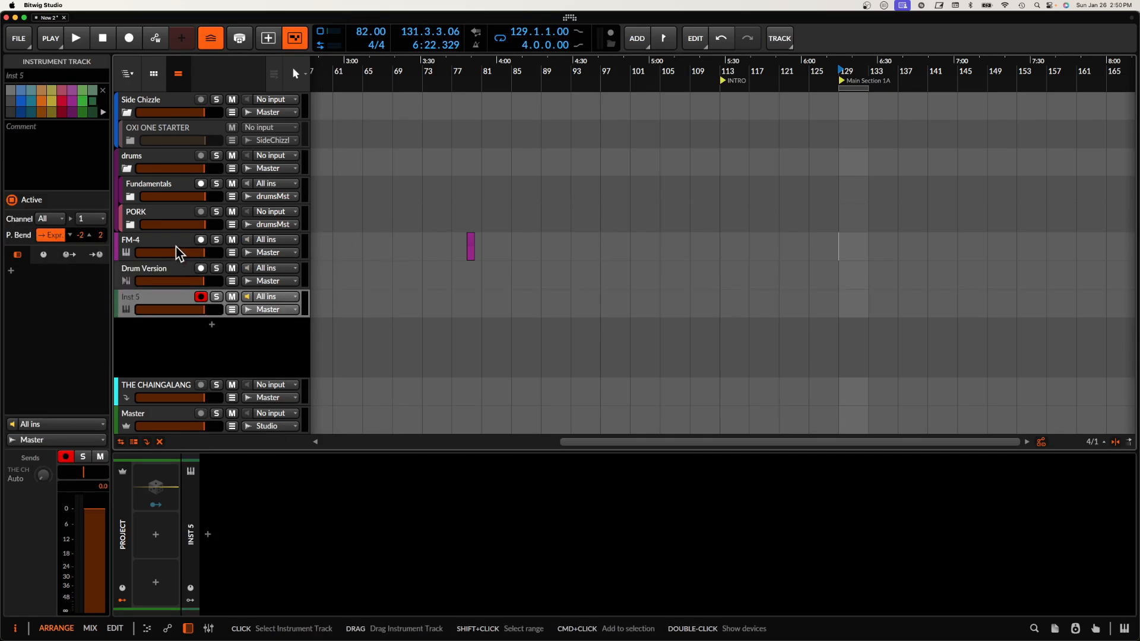
pyautogui.click(261, 297)
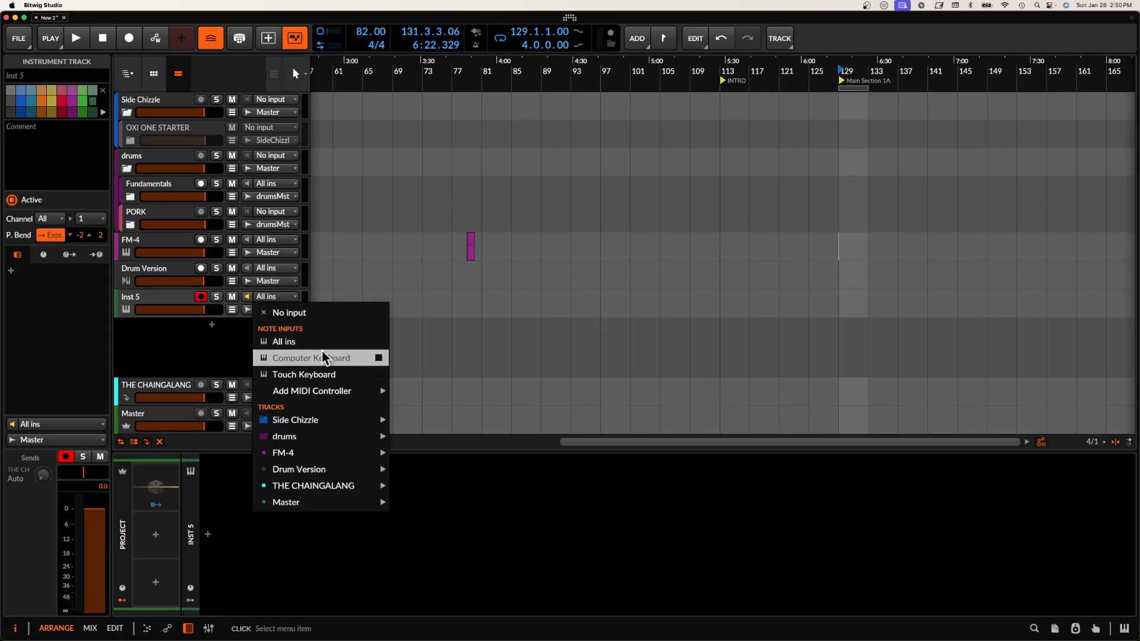
pyautogui.moveTo(326, 459)
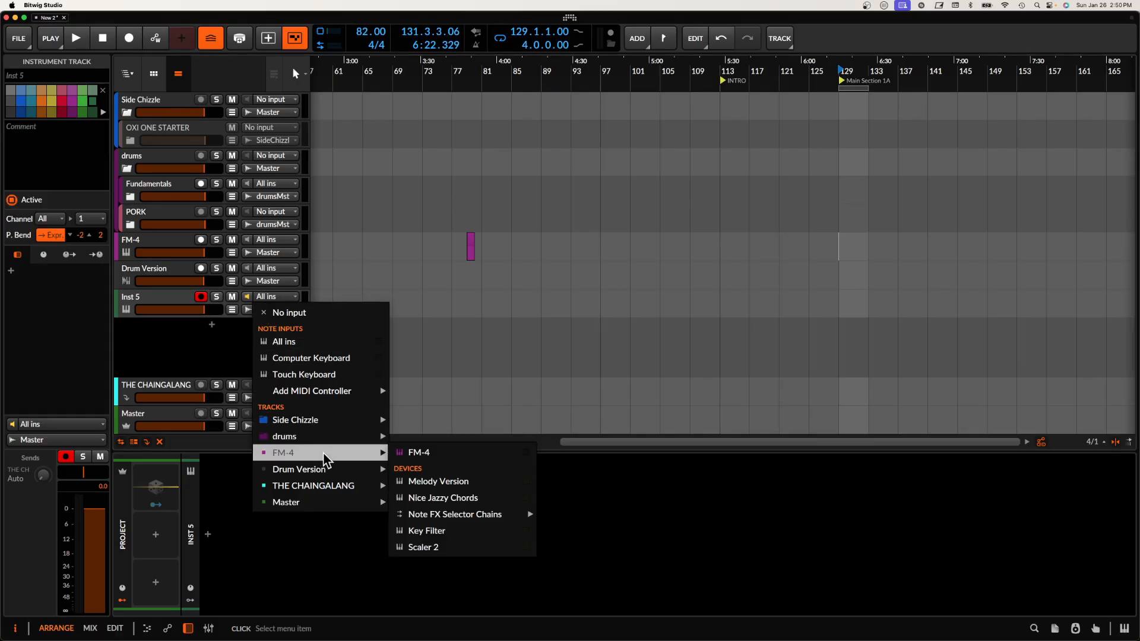
pyautogui.click(435, 533)
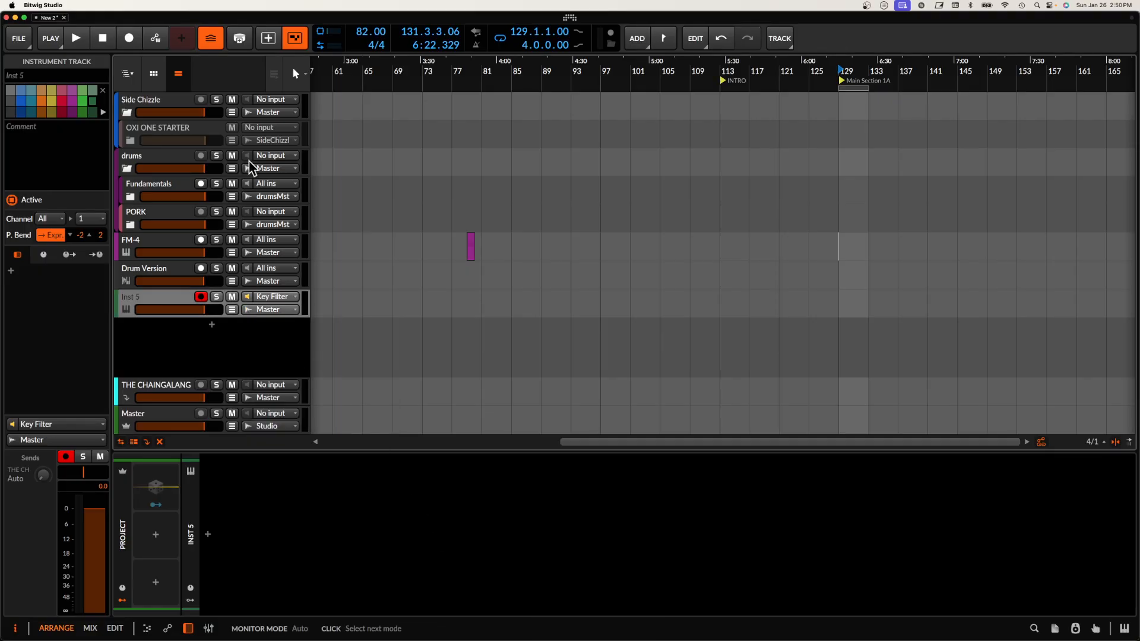
# Record about two bars of the generated notes onto the new instrument track from bar 1, stop, and select the recorded clip.
pyautogui.click(128, 39)
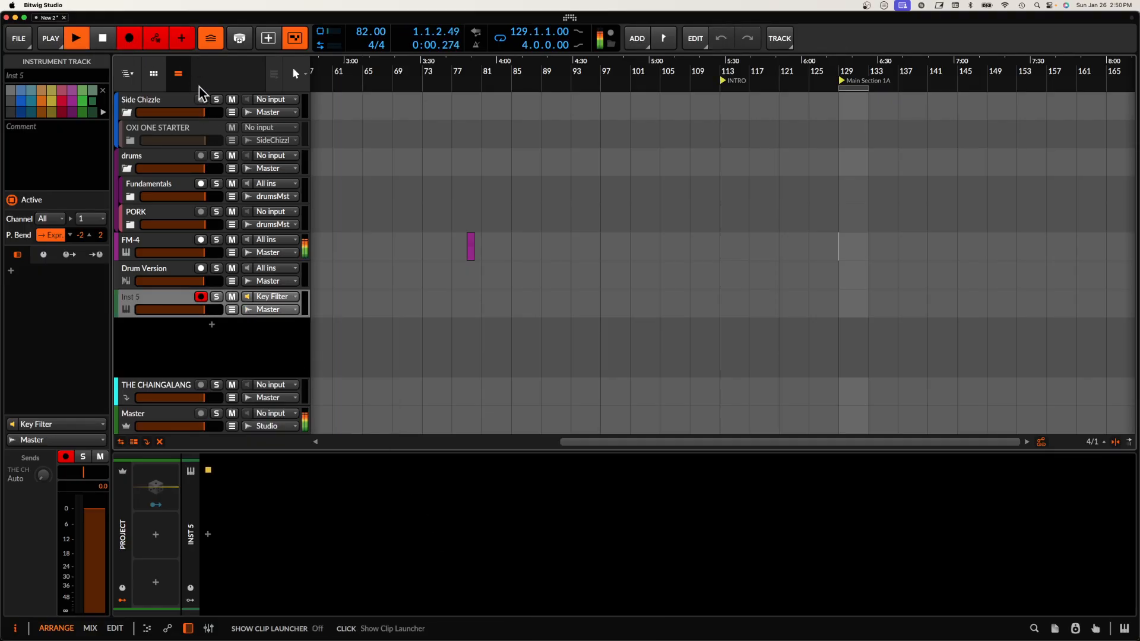
pyautogui.scroll(-5, 430, 249)
pyautogui.scroll(3, 430, 249)
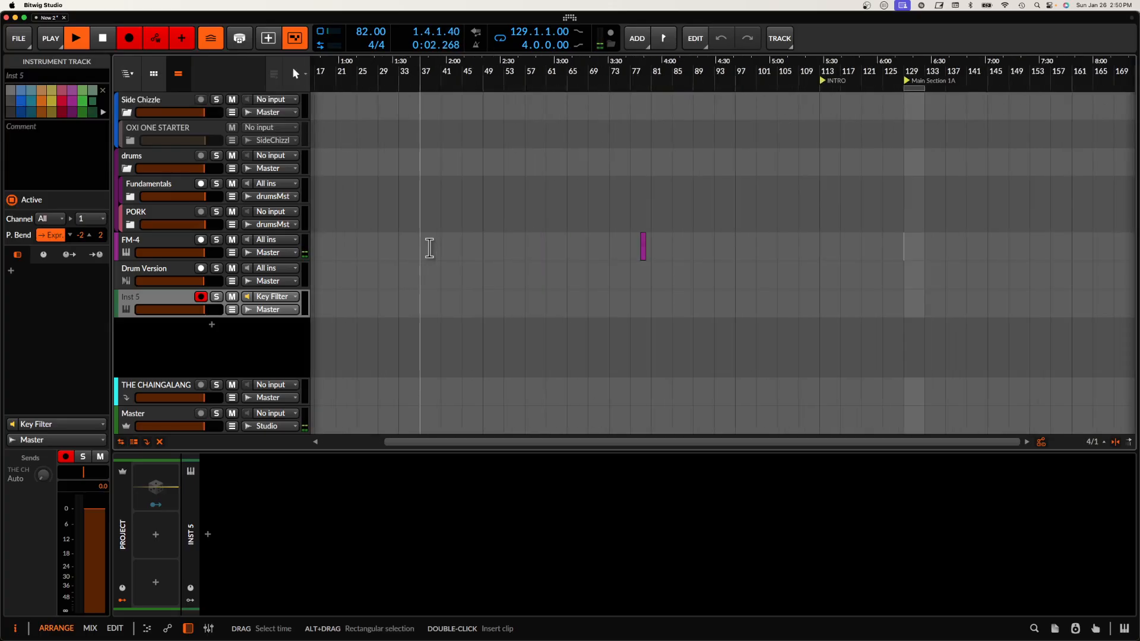
pyautogui.hscroll(-3, 430, 248)
pyautogui.scroll(6, 374, 318)
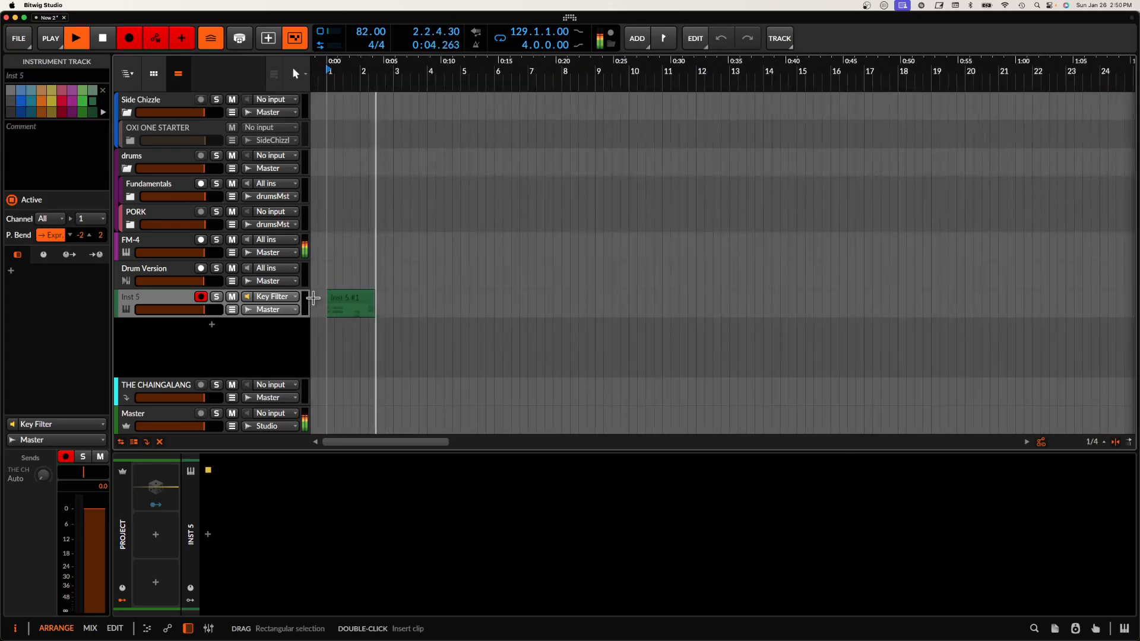
pyautogui.press('space')
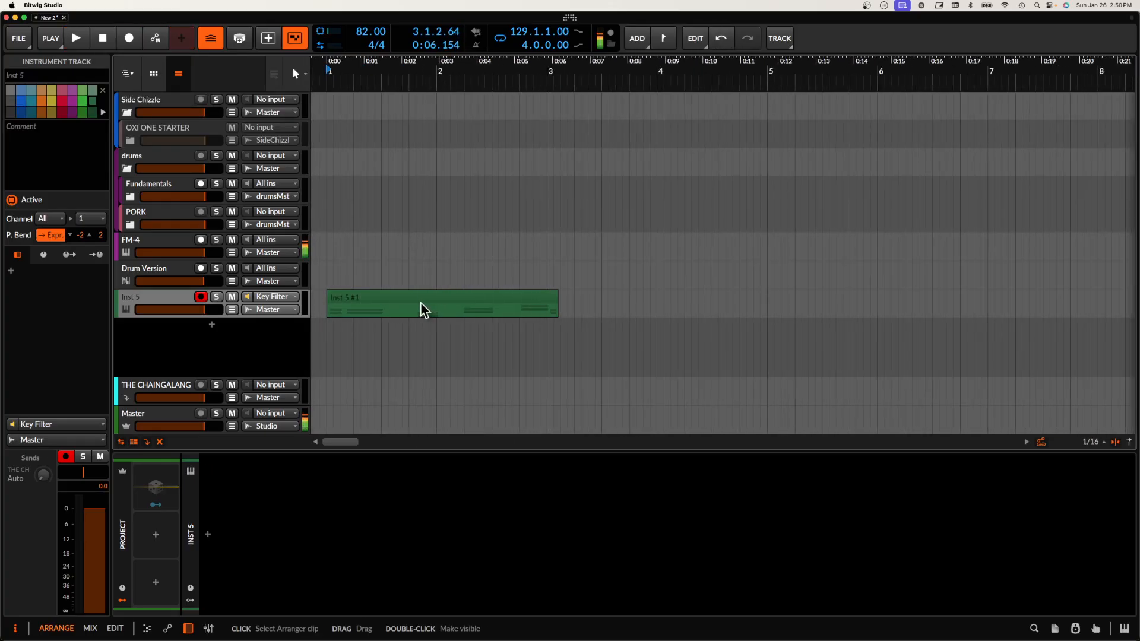
pyautogui.click(421, 303)
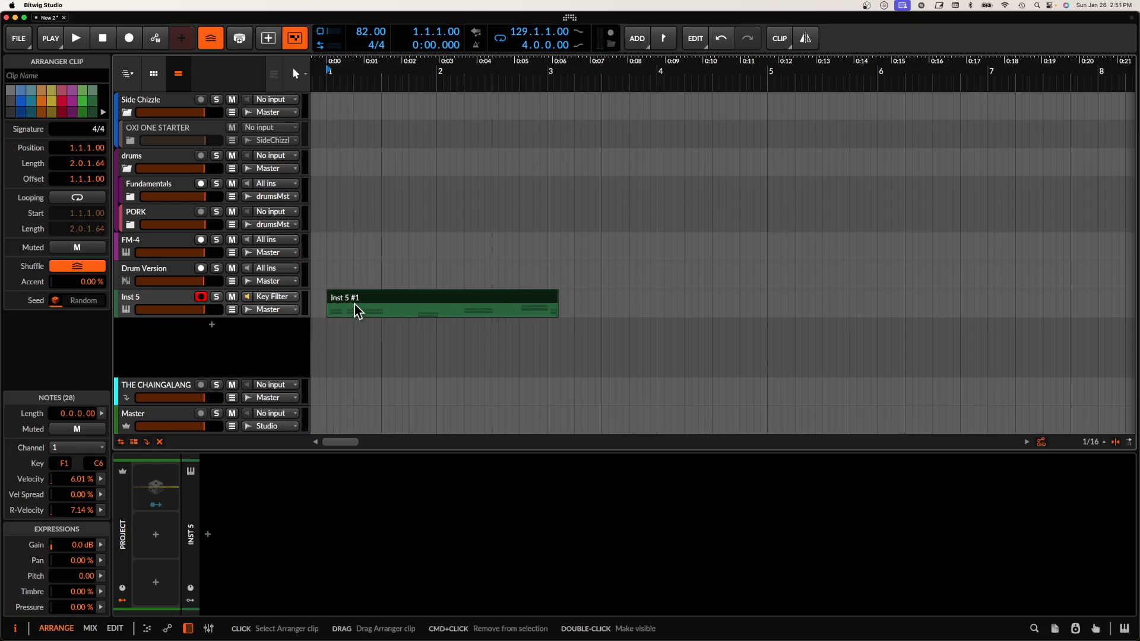
# Select the FM-4 track and collapse its Nice Jazzy Chords device so the chord layers are hidden.
pyautogui.click(169, 244)
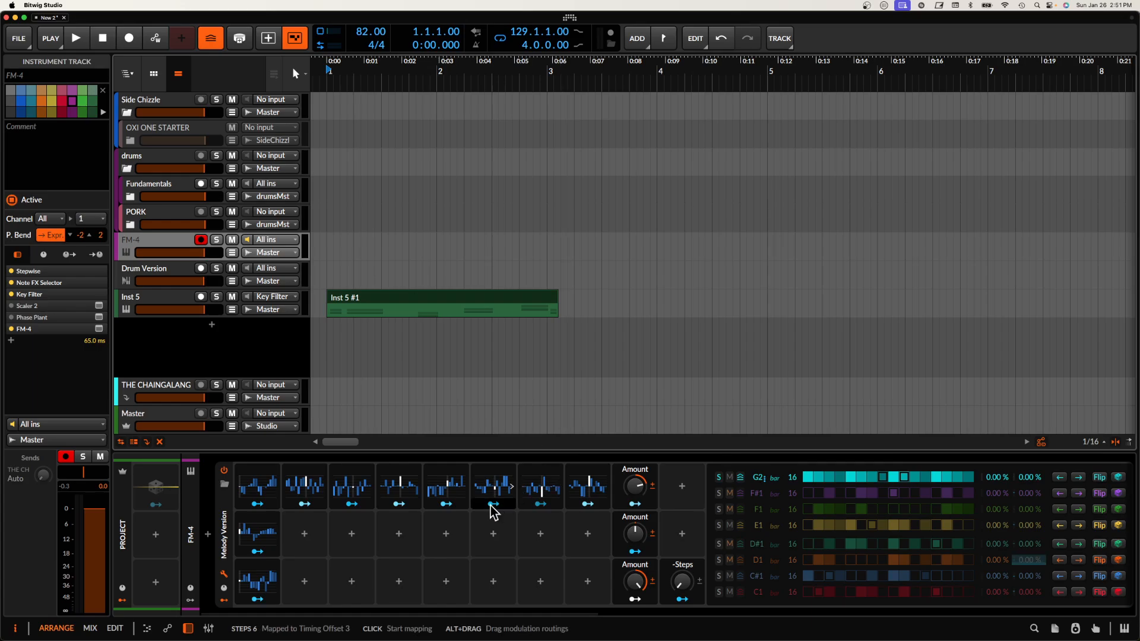
pyautogui.hscroll(3, 492, 507)
pyautogui.hscroll(12, 493, 507)
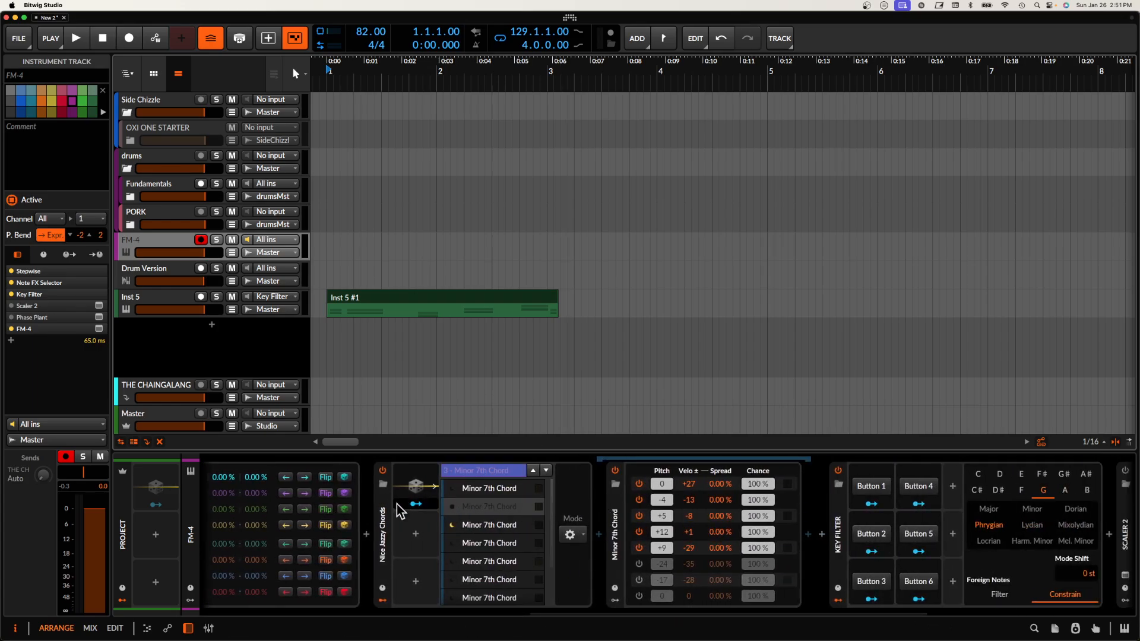
pyautogui.doubleClick(384, 515)
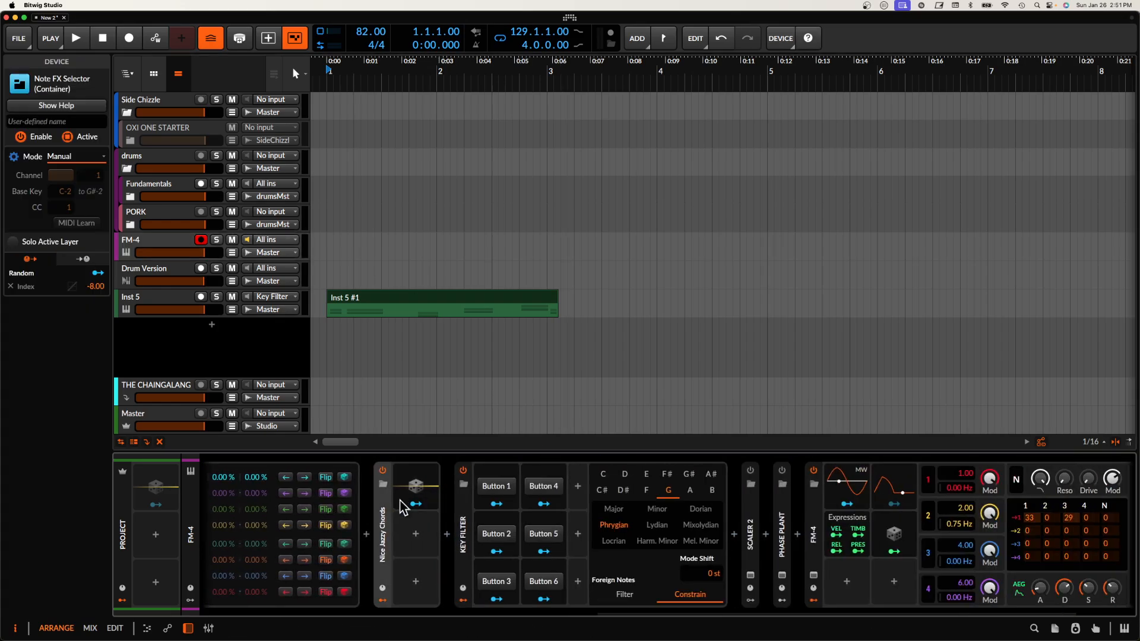
# Disable the Nice Jazzy Chords and Key Filter devices on the FM-4 track, leaving the Melody Version device enabled.
pyautogui.click(384, 471)
pyautogui.click(463, 471)
pyautogui.hscroll(-10, 571, 503)
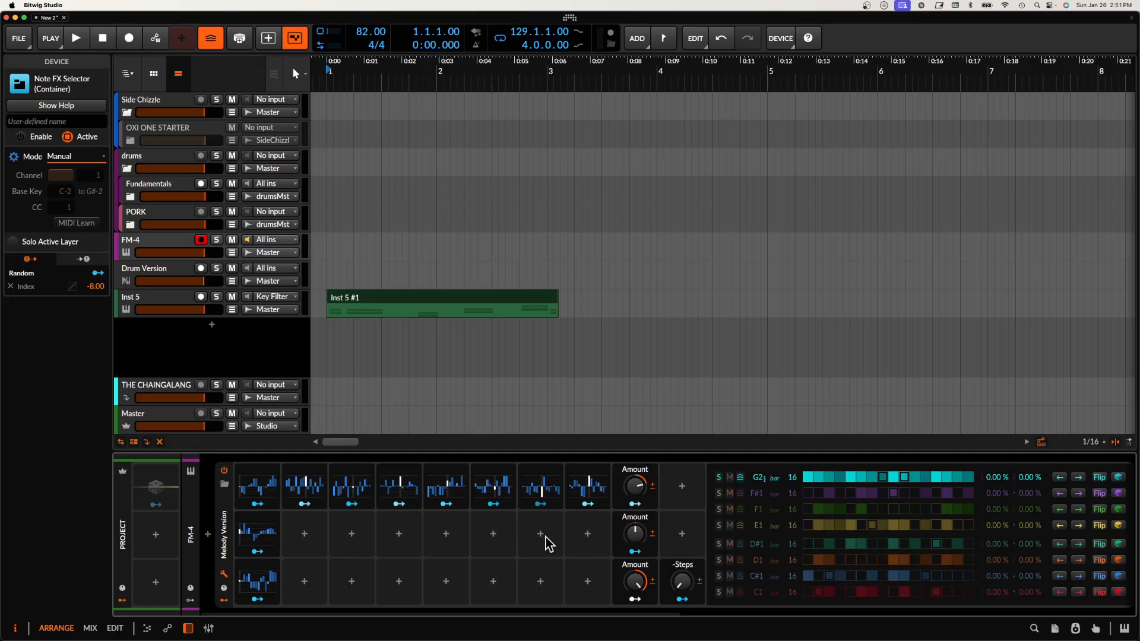
pyautogui.hscroll(5, 728, 532)
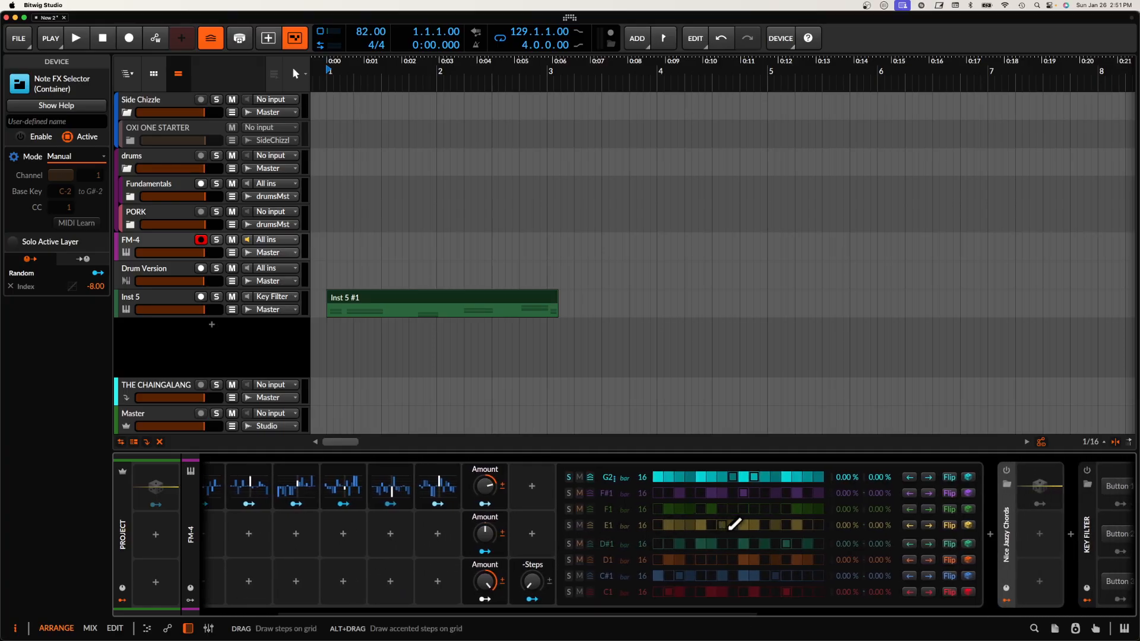
pyautogui.hscroll(10, 735, 523)
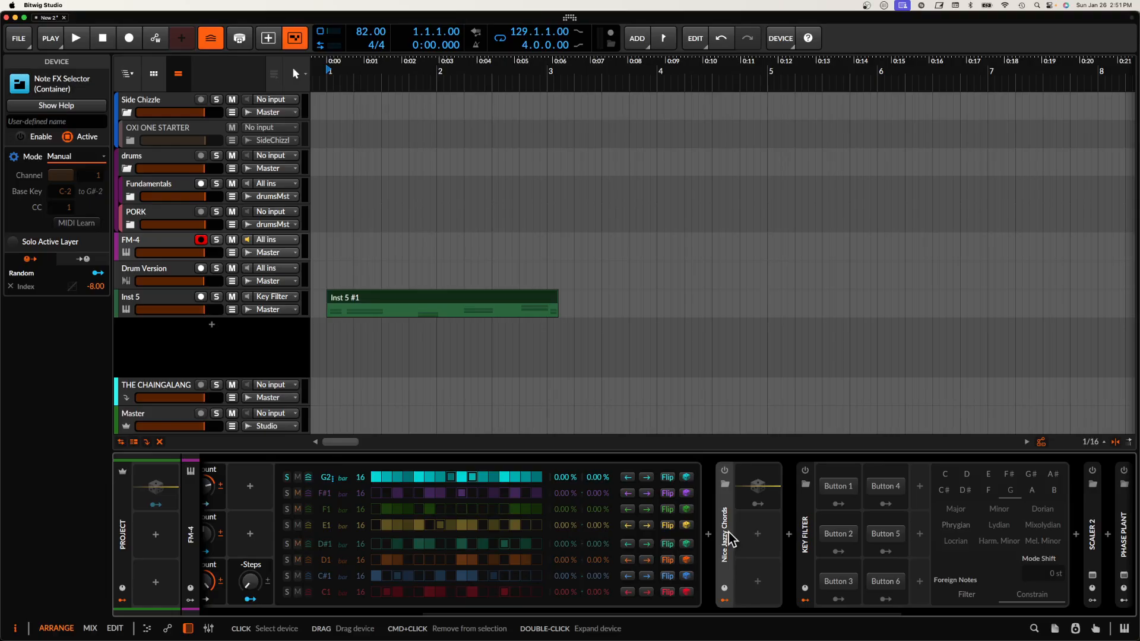
pyautogui.hscroll(-15, 729, 537)
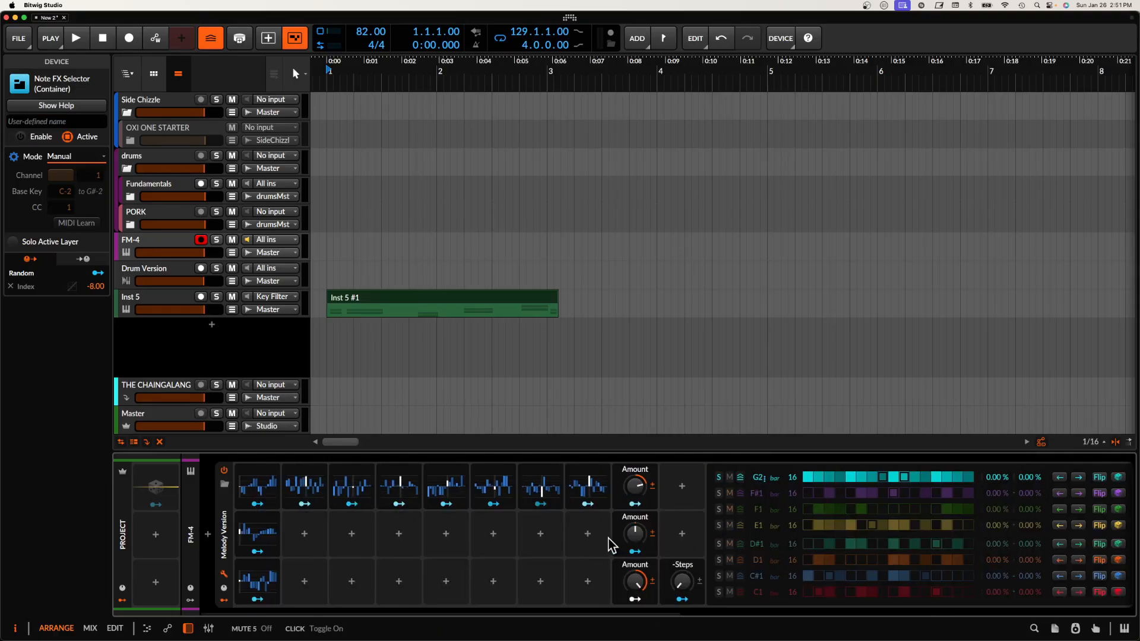
# Select the Melody Version Stepwise device on the FM-4 track and collapse its step grid.
pyautogui.click(221, 508)
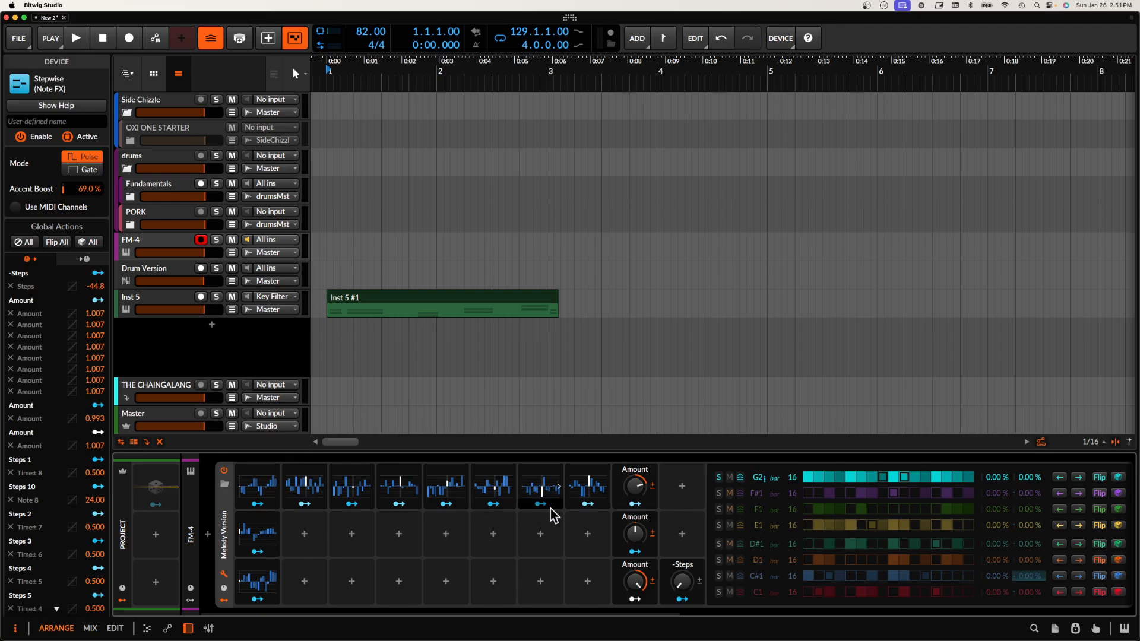
pyautogui.hscroll(2, 760, 478)
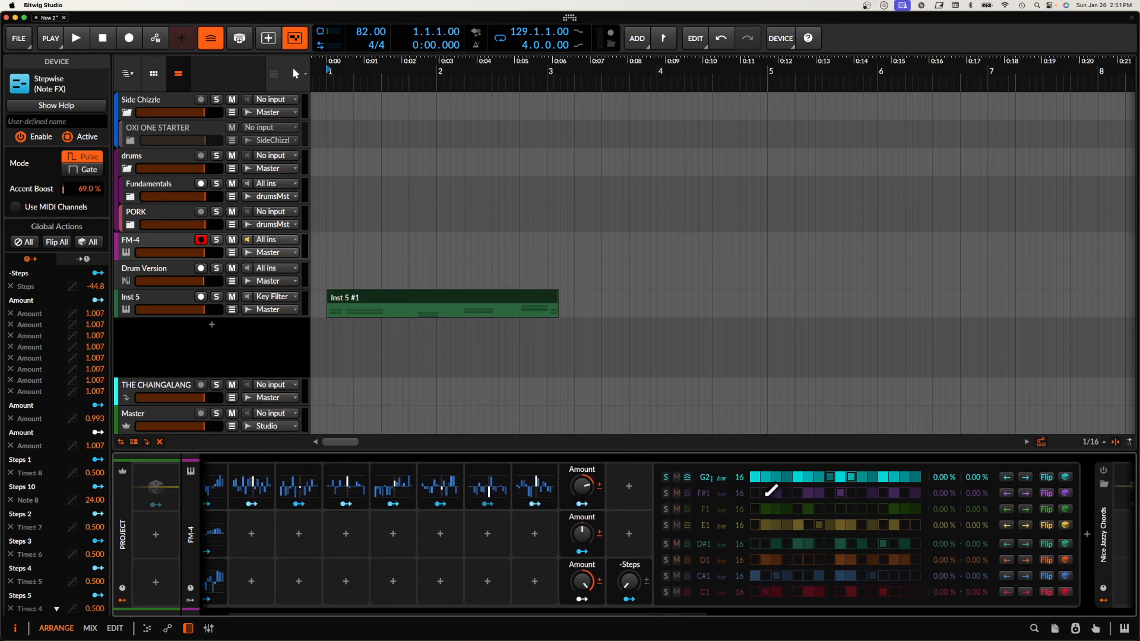
pyautogui.hscroll(-2, 653, 499)
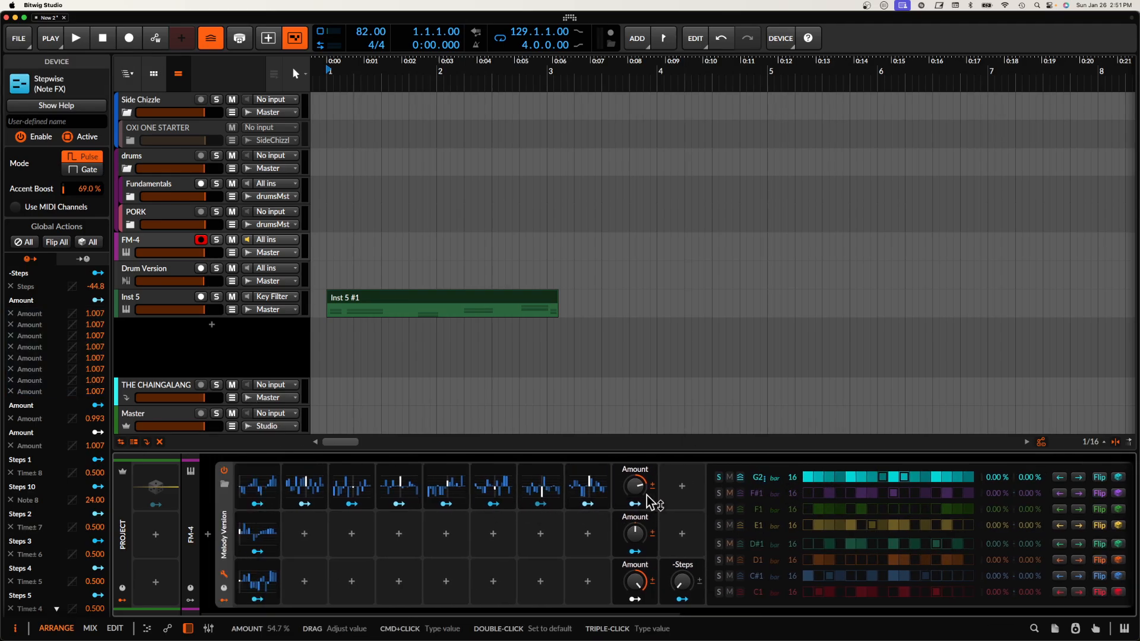
pyautogui.doubleClick(228, 504)
# Compare the device chains of the Drum Version and Inst 5 tracks, and return to the FM-4 track's chain.
pyautogui.click(146, 272)
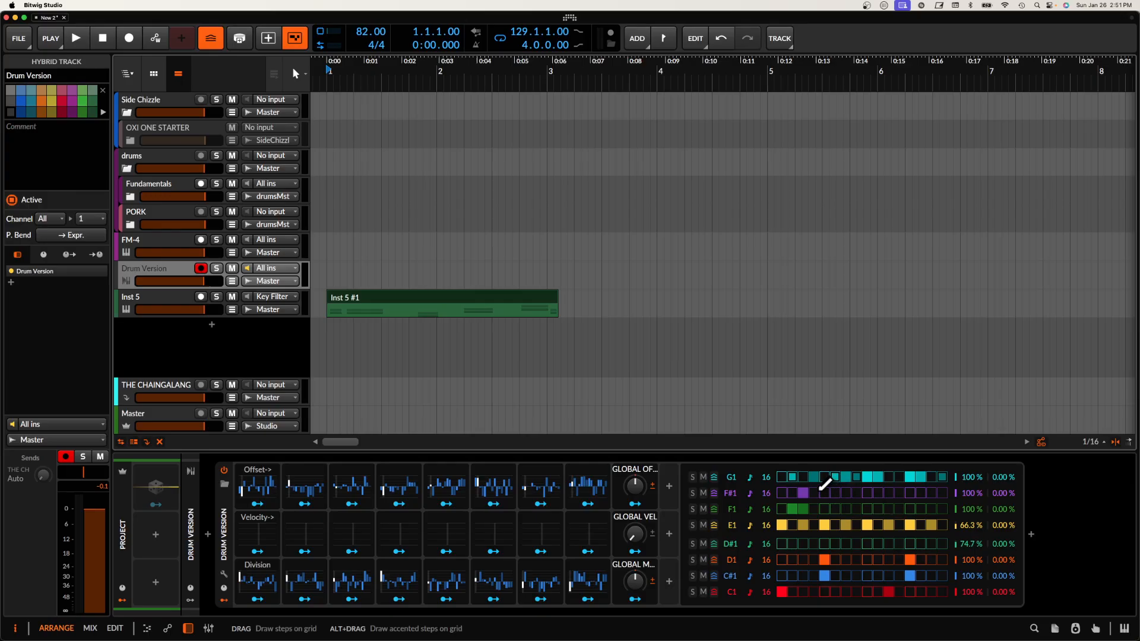
pyautogui.click(158, 298)
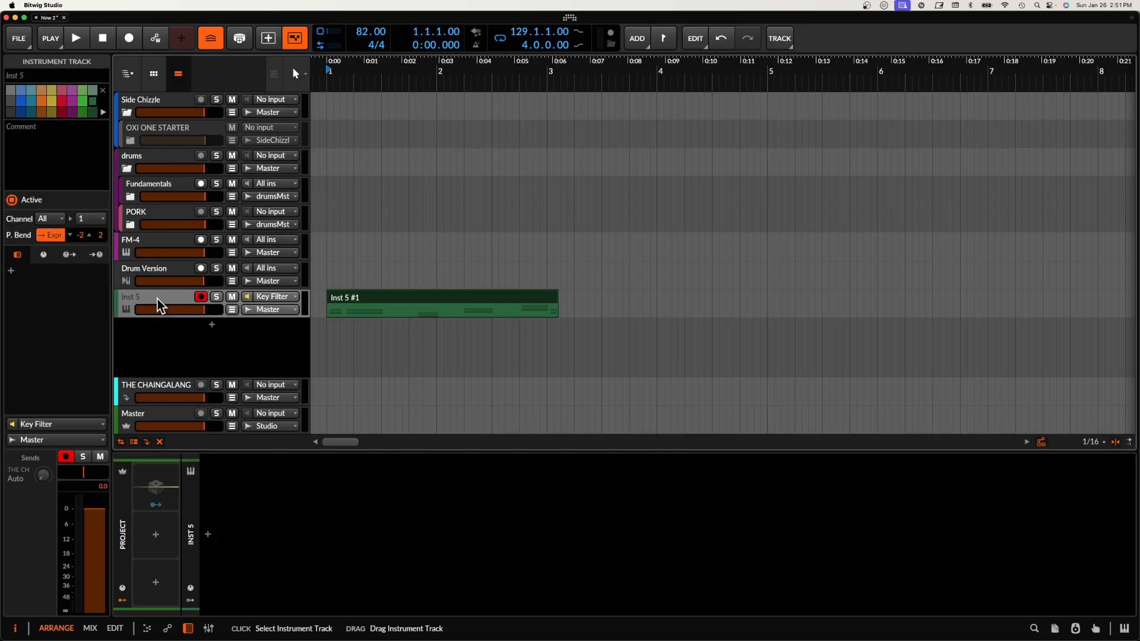
pyautogui.click(143, 248)
pyautogui.hscroll(8, 365, 521)
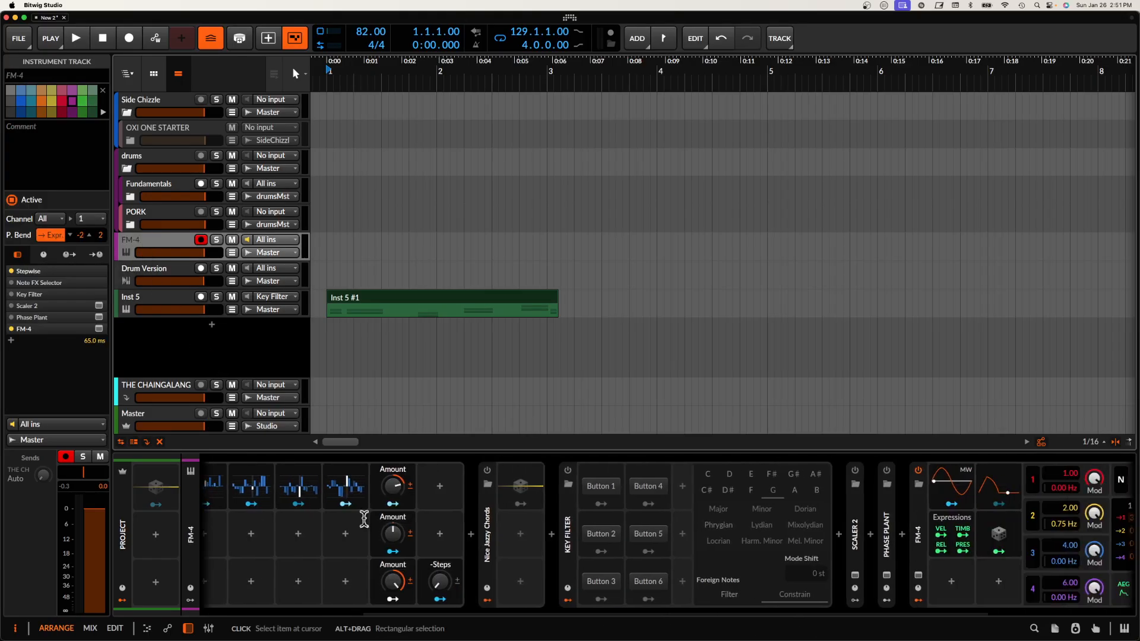
pyautogui.hscroll(-8, 365, 521)
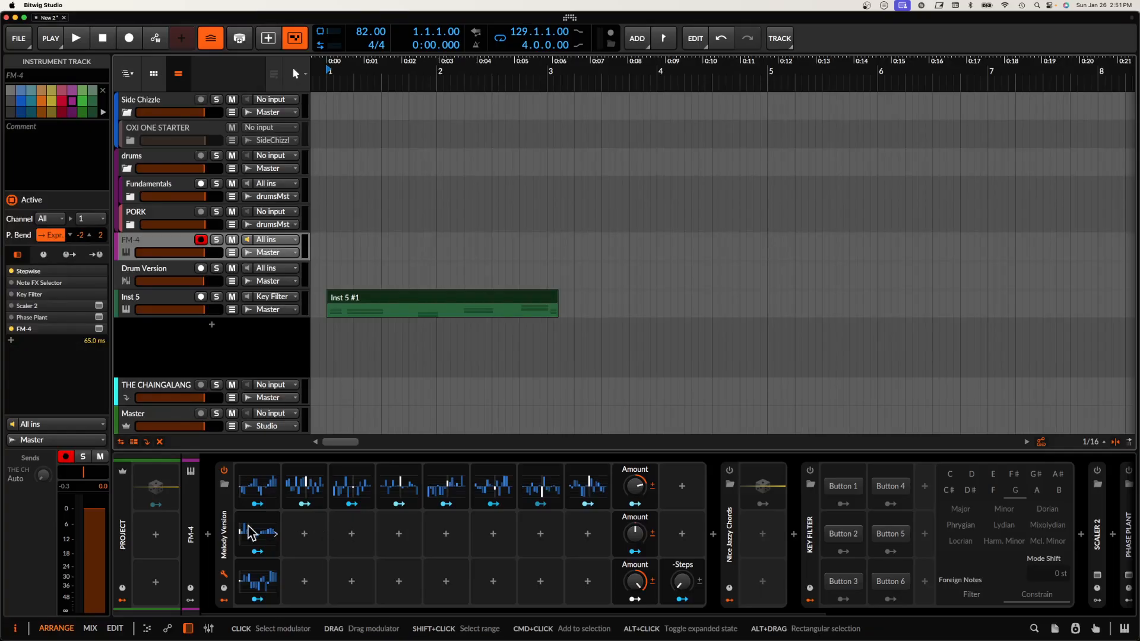
# Expand the Melody Version device and examine its modulators, Amount and -Steps knobs, and step lanes.
pyautogui.doubleClick(225, 518)
pyautogui.hscroll(1, 675, 536)
pyautogui.hscroll(1, 674, 536)
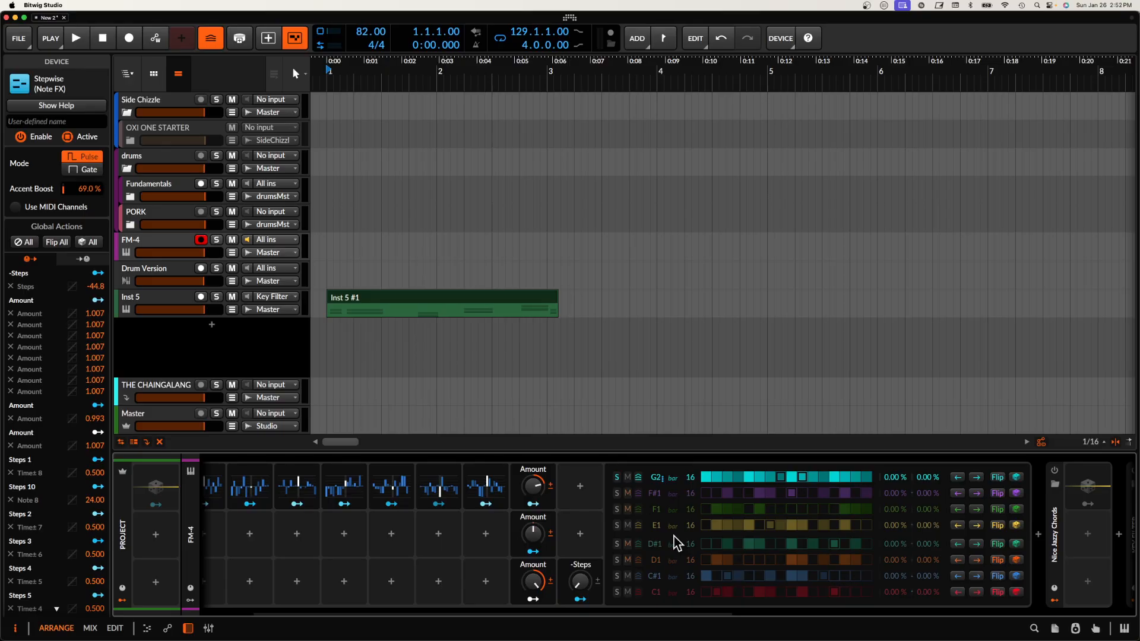
pyautogui.hscroll(-3, 675, 536)
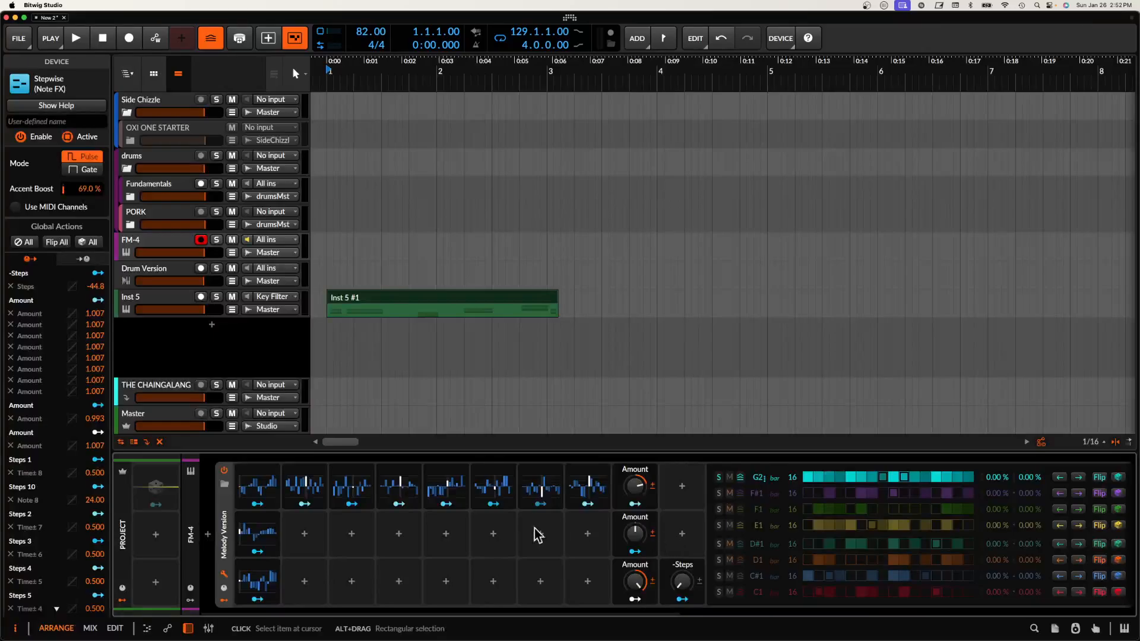
pyautogui.hscroll(1, 306, 525)
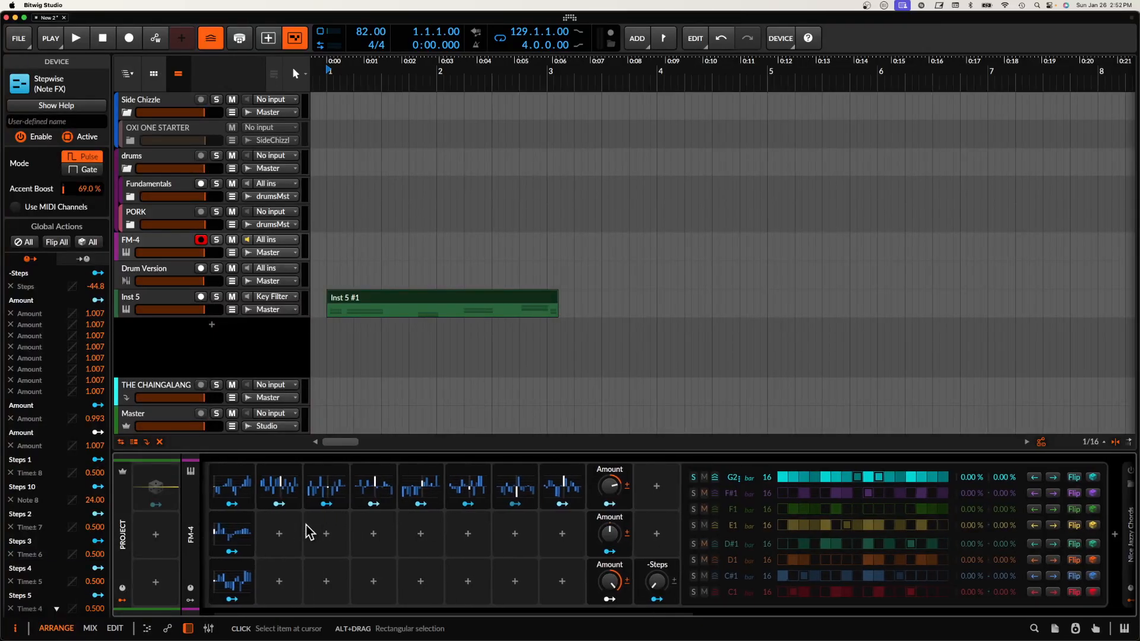
pyautogui.hscroll(7, 305, 525)
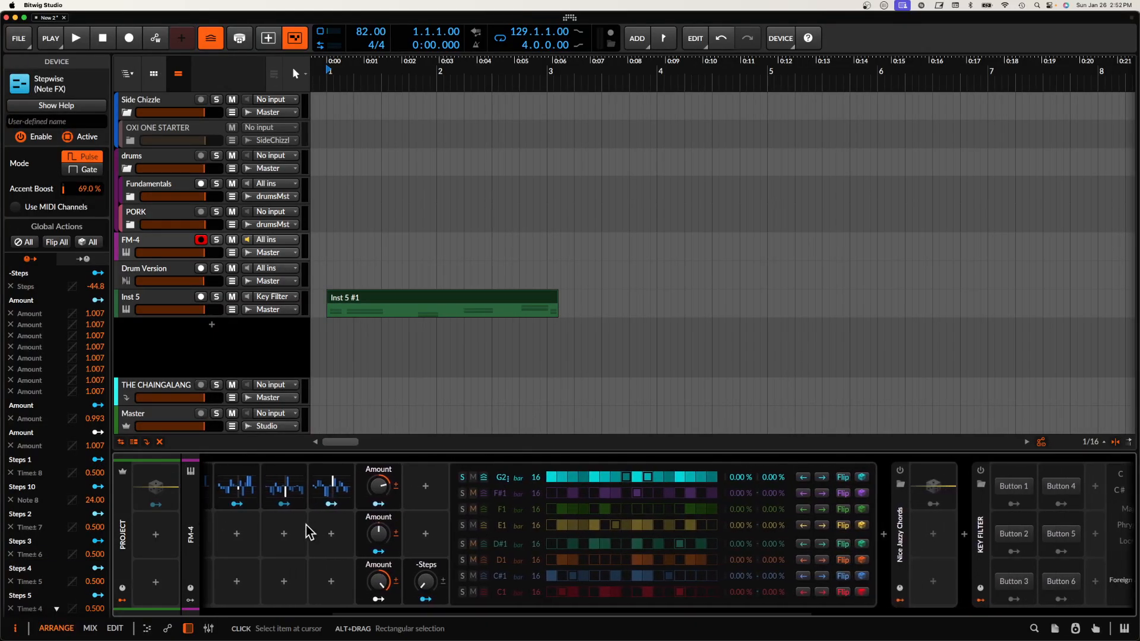
pyautogui.hscroll(-8, 308, 532)
# Collapse the Melody Version device's step grid and hide its modulators so only the device header remains.
pyautogui.doubleClick(224, 518)
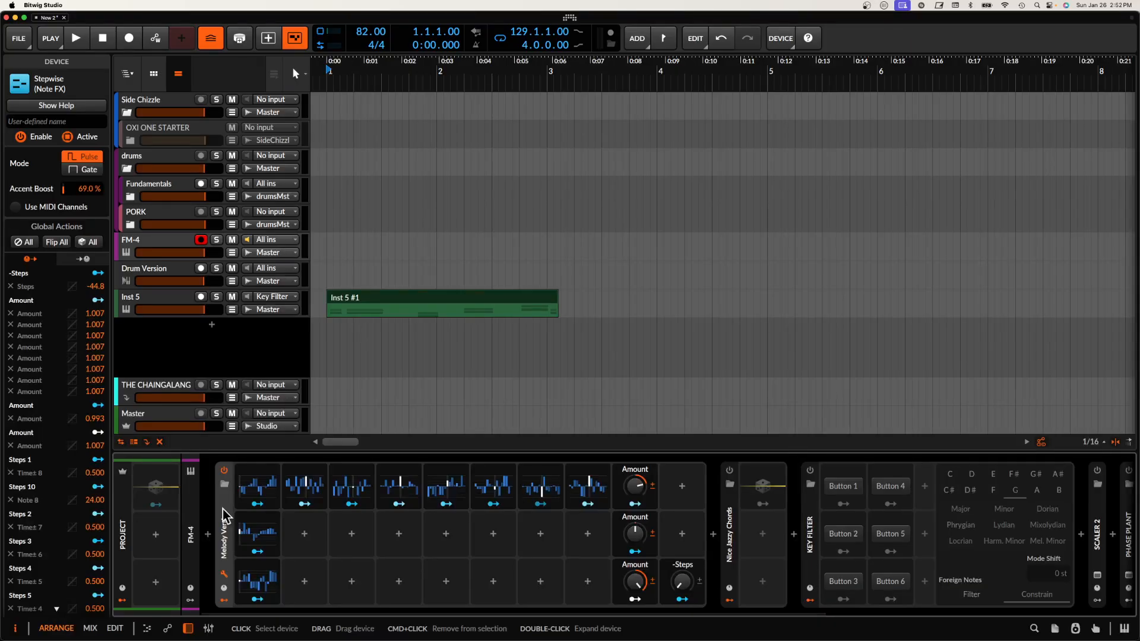
pyautogui.click(222, 603)
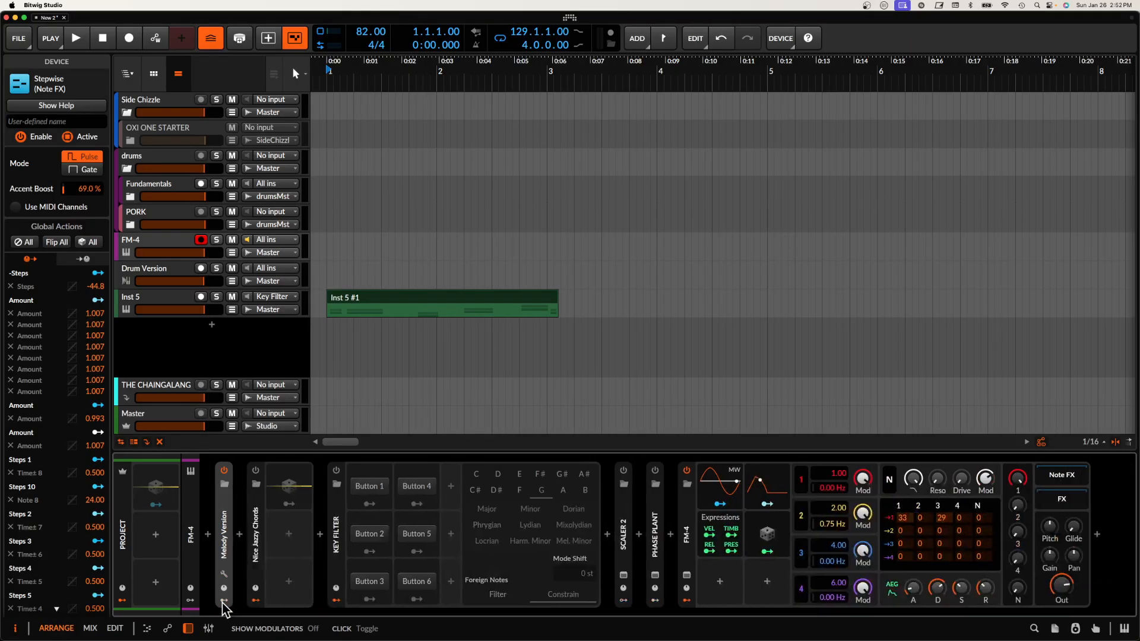